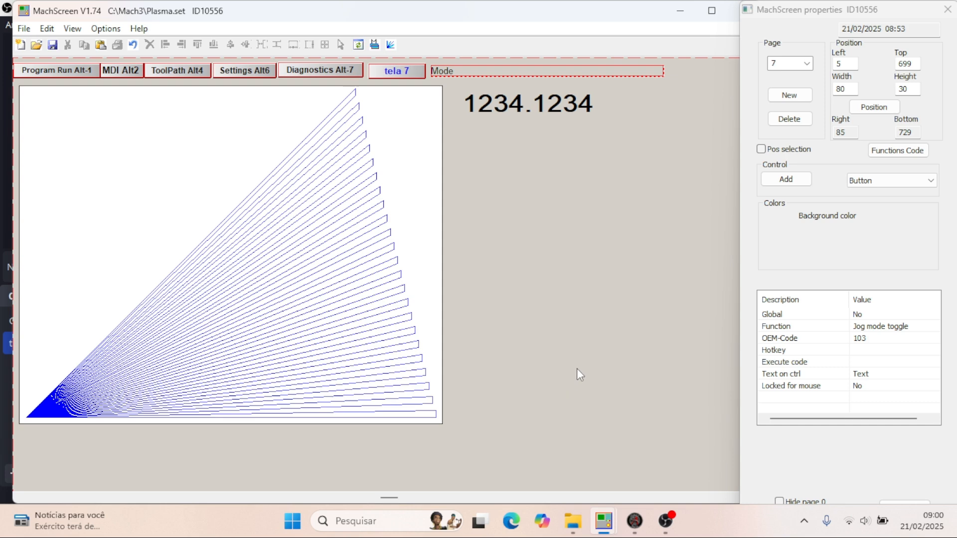
- Choose LED as the type of control to add to page 7 of Plasma.set
scroll(547, 303, down, 3)
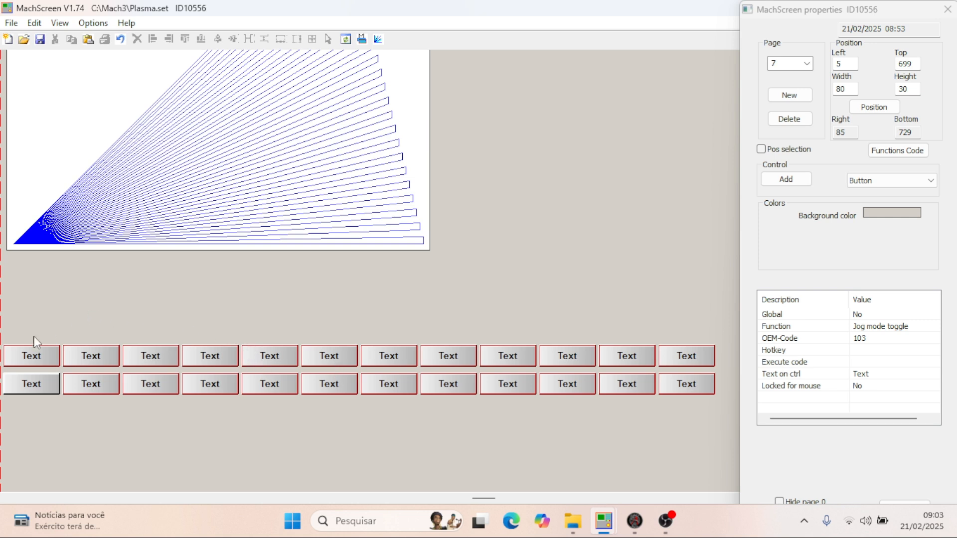
click(40, 384)
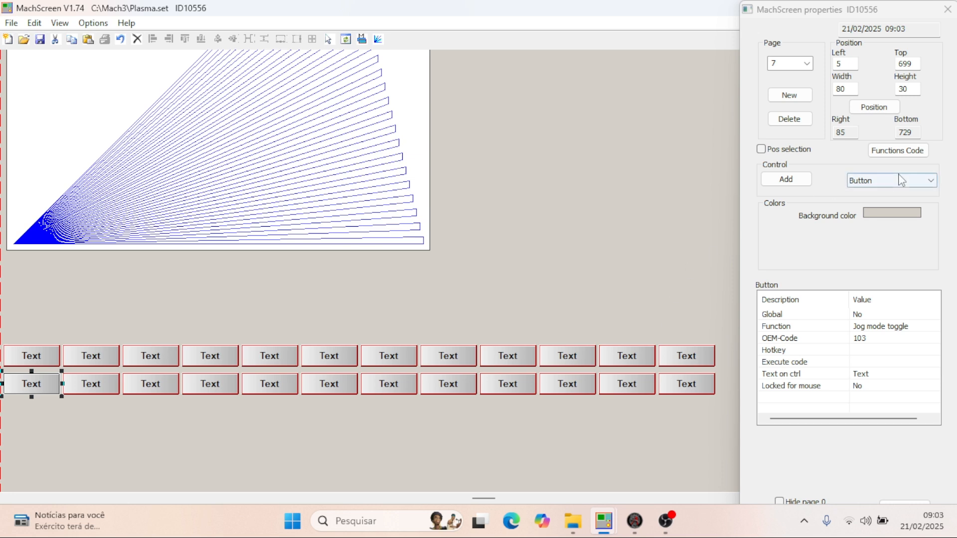
click(931, 180)
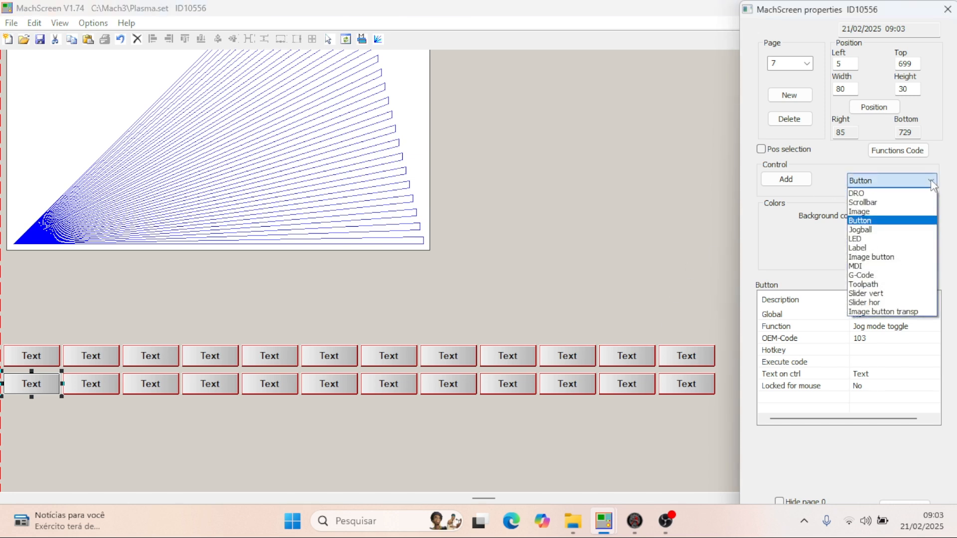
click(868, 239)
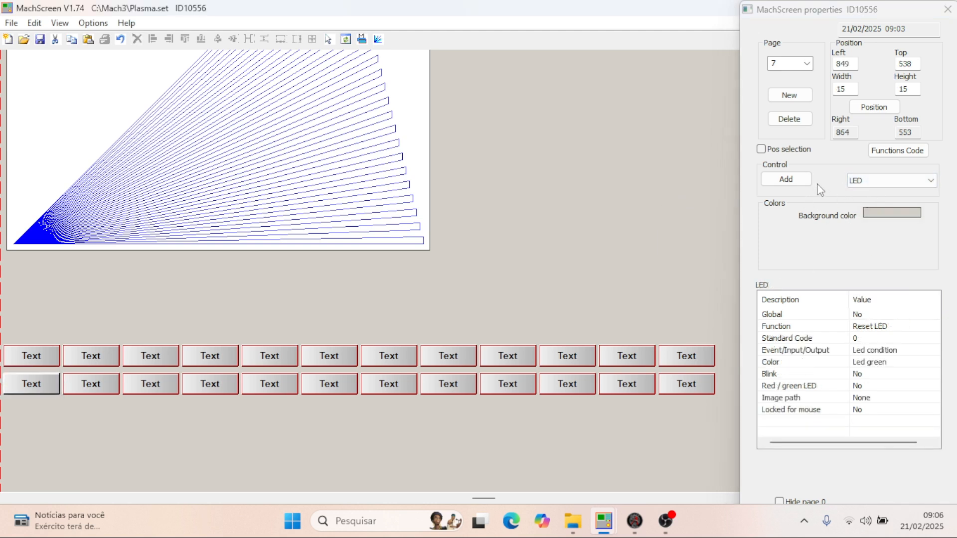
- Add an LED in the empty area above the button rows and stretch it to about 141 by 29
click(780, 181)
click(579, 246)
drag(617, 254, 546, 249)
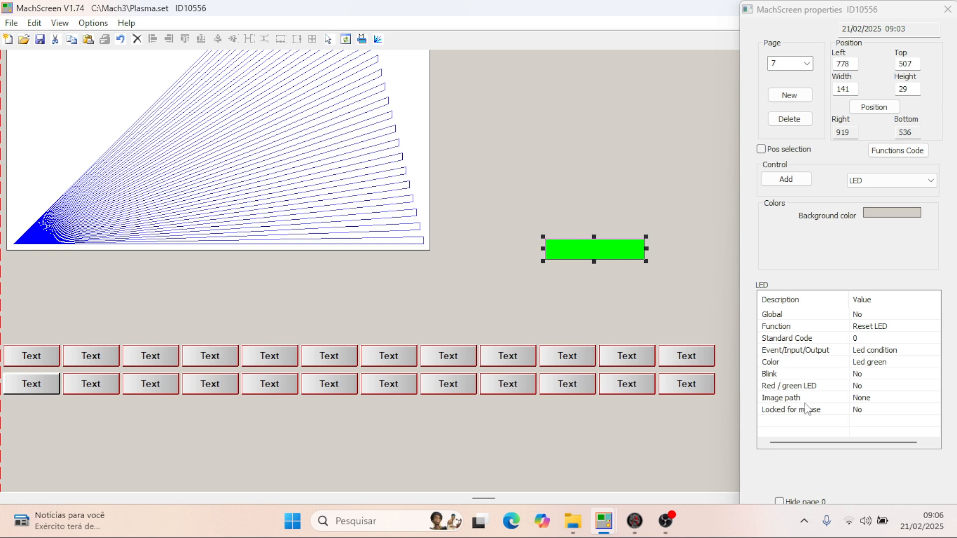
- Assign the BoxGreedRed image from the MillBitmaps folder to the LED
double_click(865, 399)
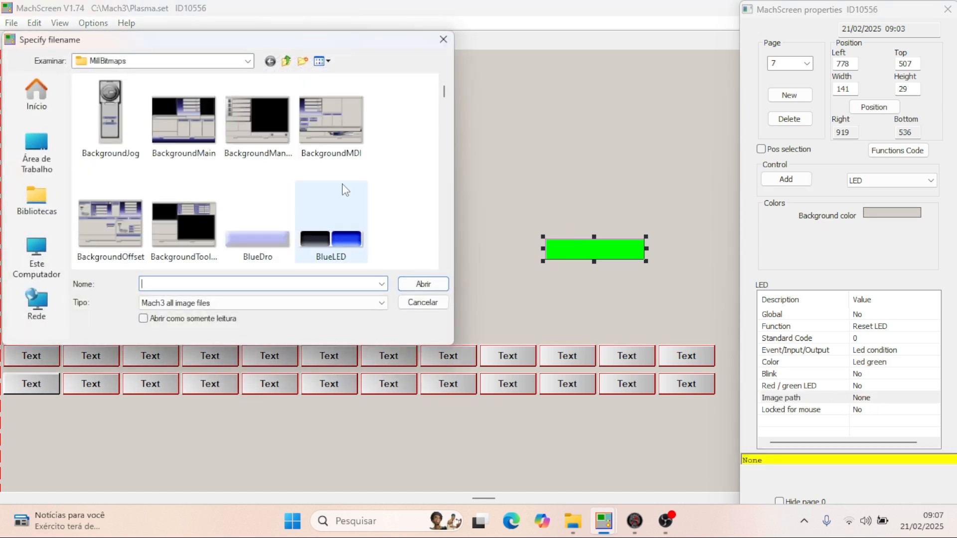
scroll(252, 146, down, 1)
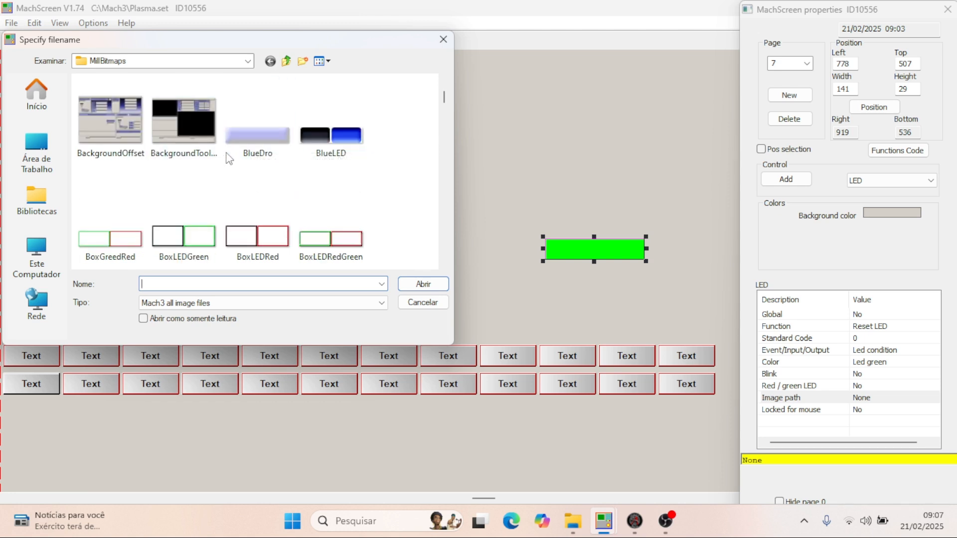
scroll(230, 158, down, 1)
scroll(230, 158, up, 1)
scroll(188, 171, down, 1)
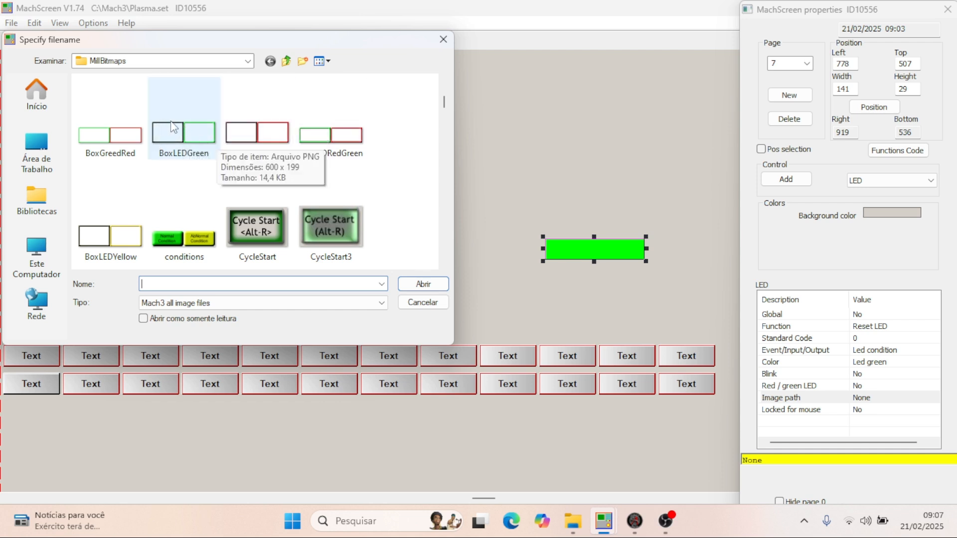
scroll(175, 159, down, 6)
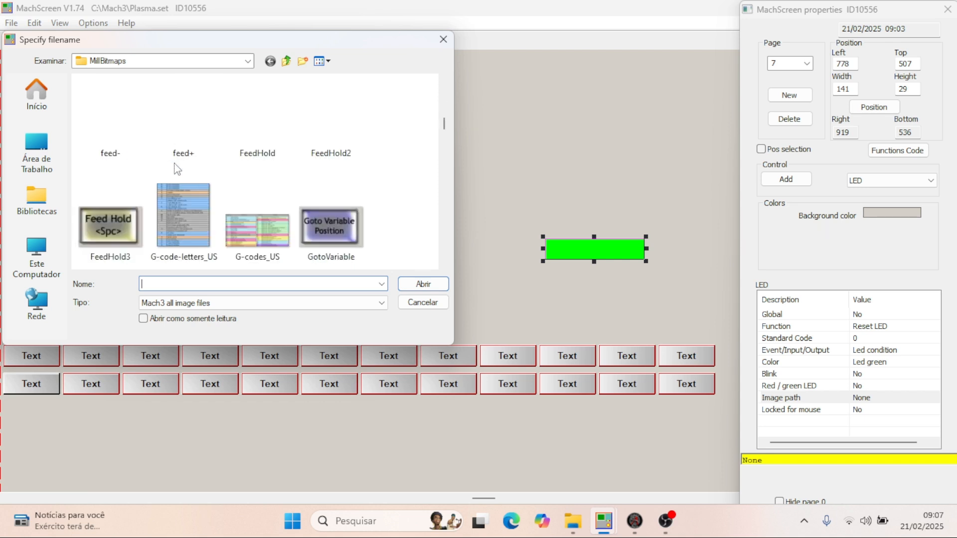
scroll(176, 165, up, 6)
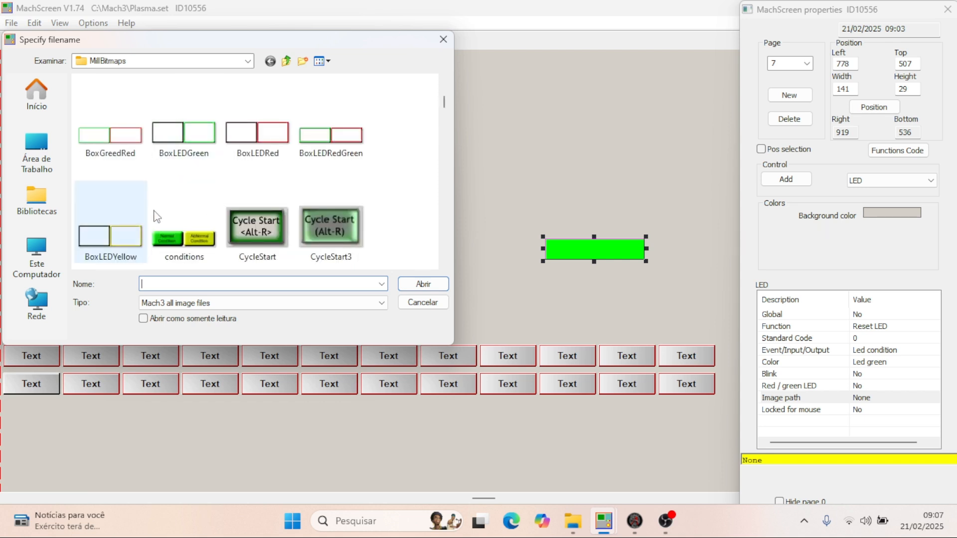
click(110, 138)
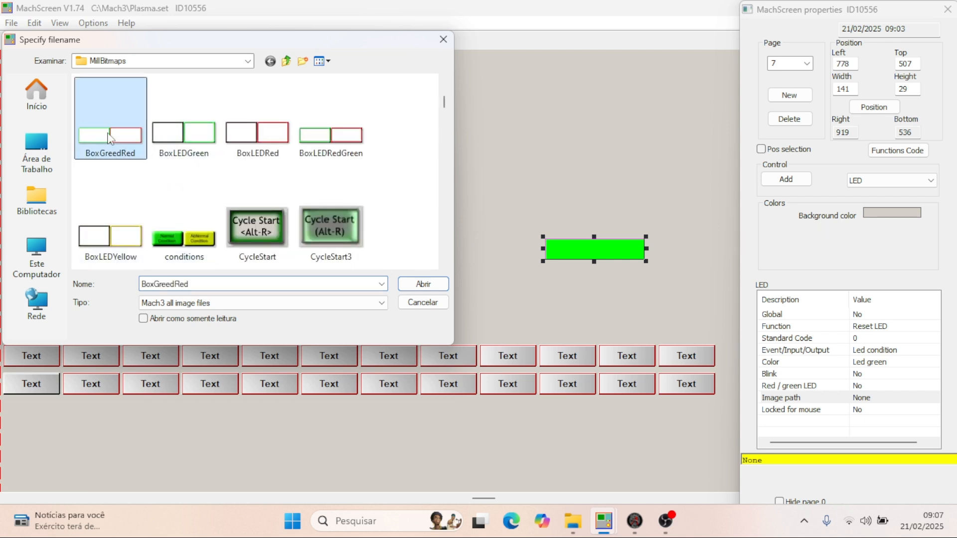
click(423, 283)
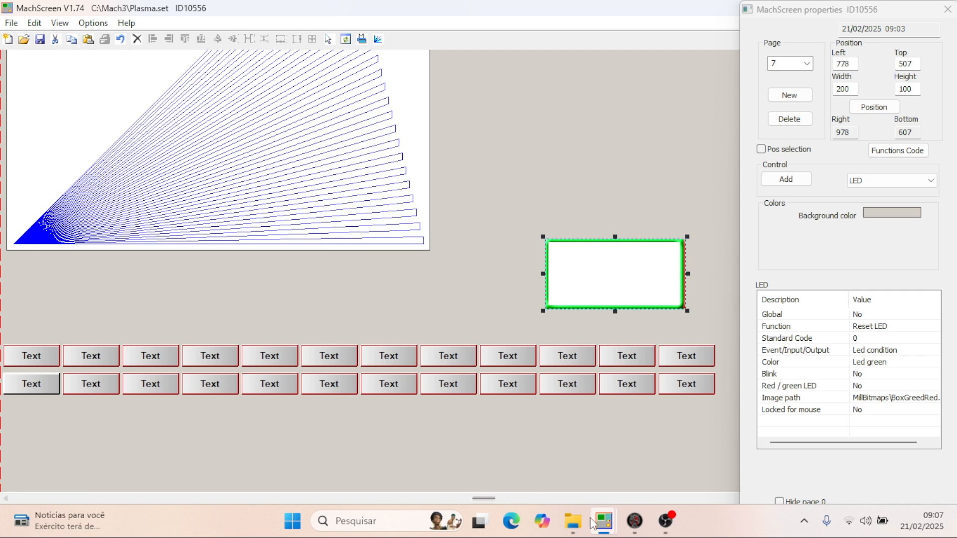
- Check the button LEDs in the plasma thc - 2.set window, and delete the image LED in Plasma.set
mouse_move(603, 521)
click(663, 451)
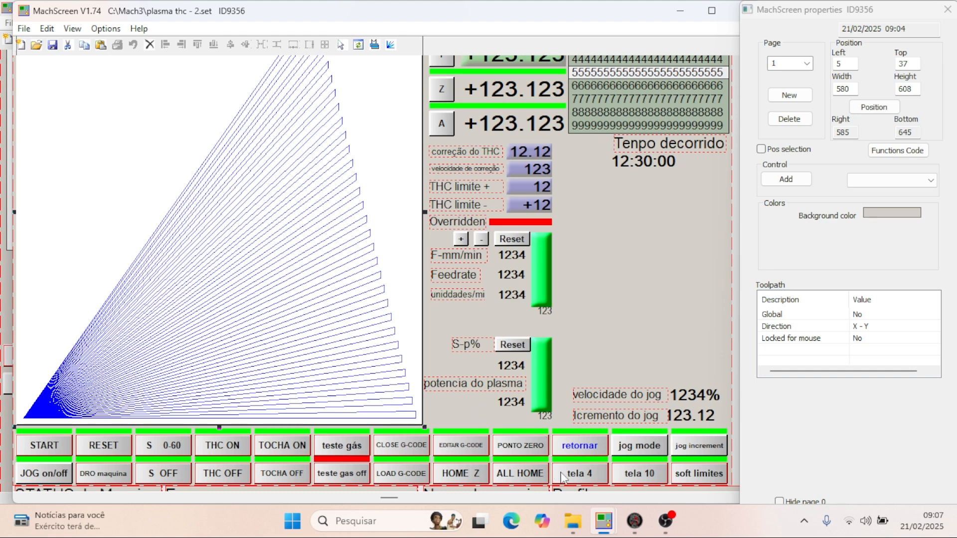
mouse_move(603, 521)
click(558, 431)
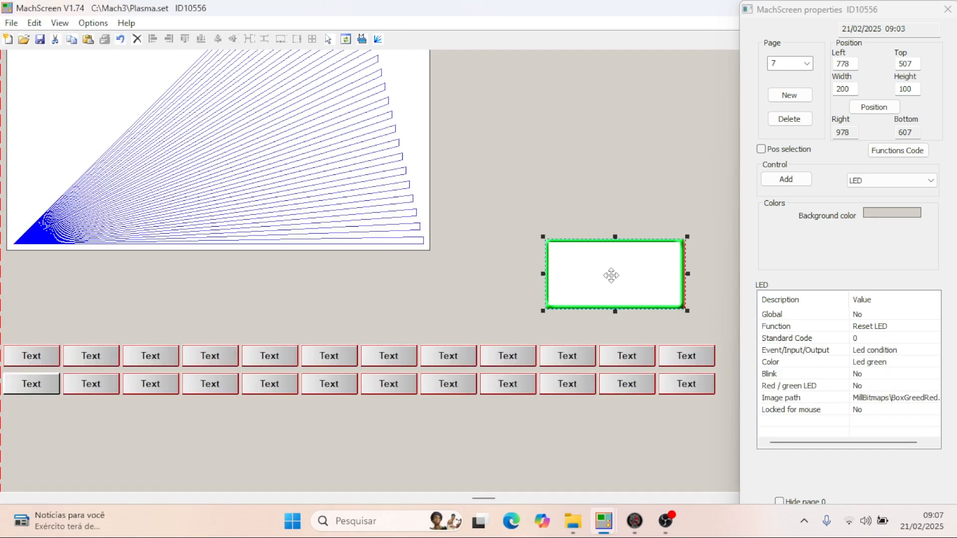
key(Delete)
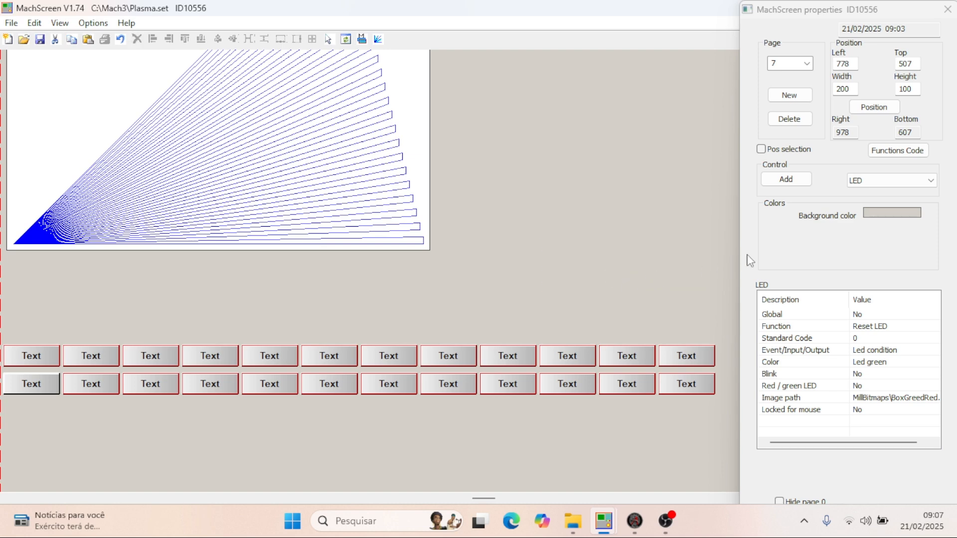
- Add a plain LED above the button rows on page 7 and widen it to about 88
click(786, 180)
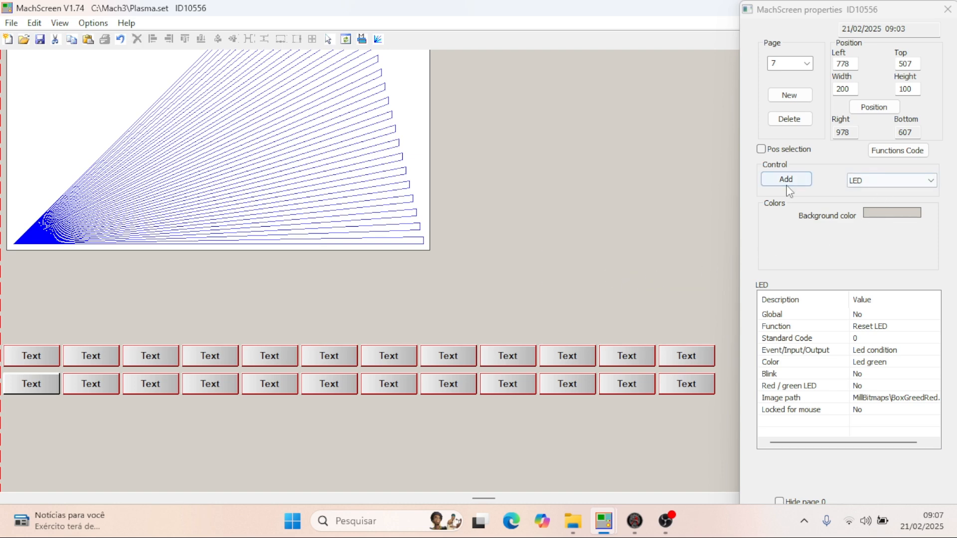
click(555, 300)
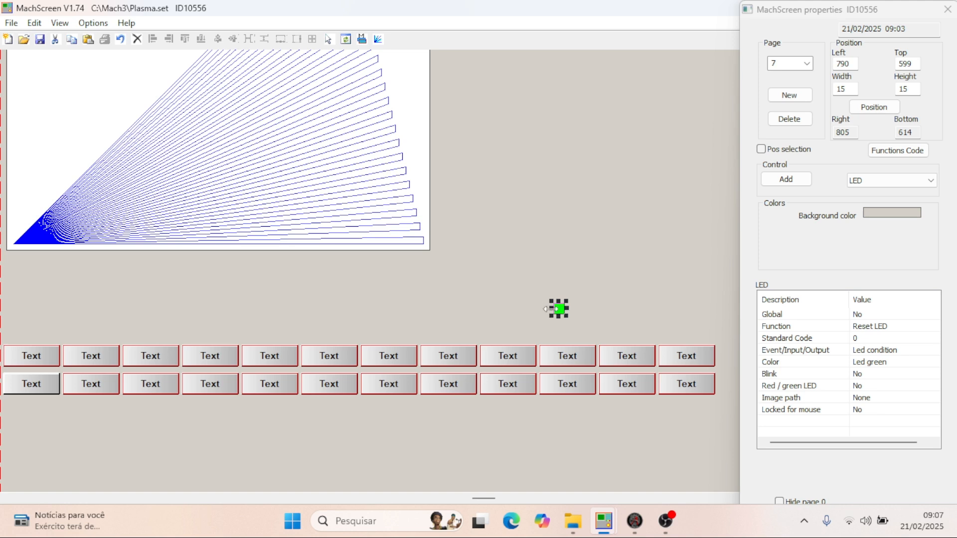
drag(548, 308, 503, 307)
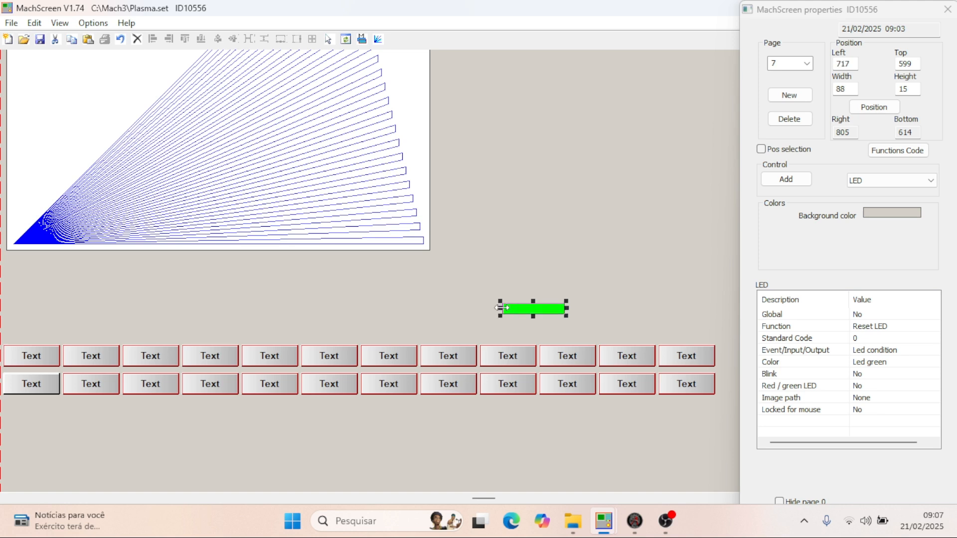
- Switch to the plasma thc - 2.set window and examine the size and position of the LED above START on page 0
mouse_move(603, 521)
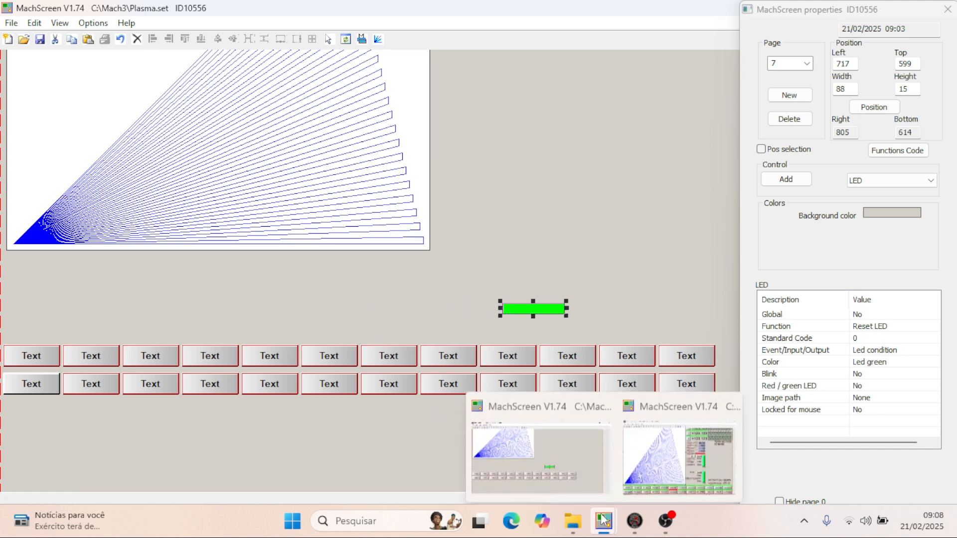
click(666, 451)
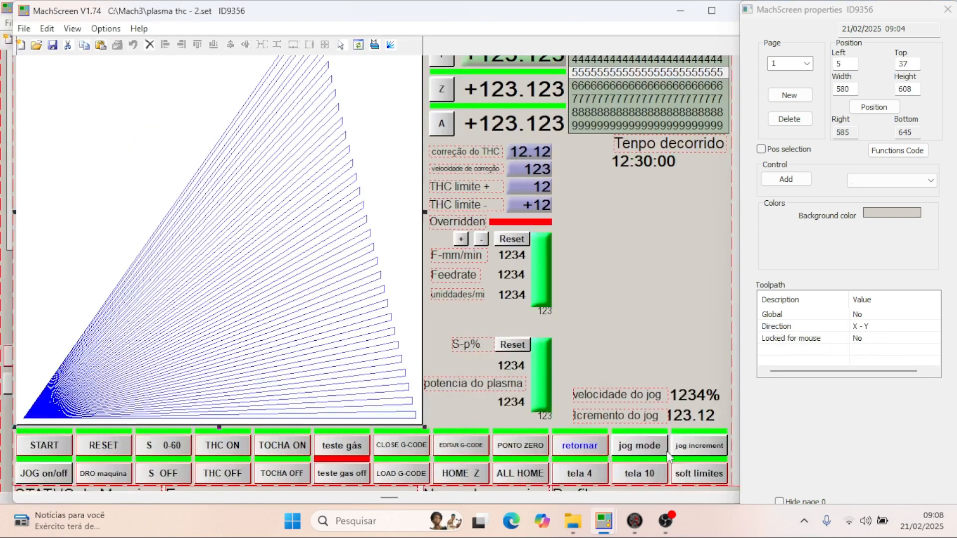
click(44, 429)
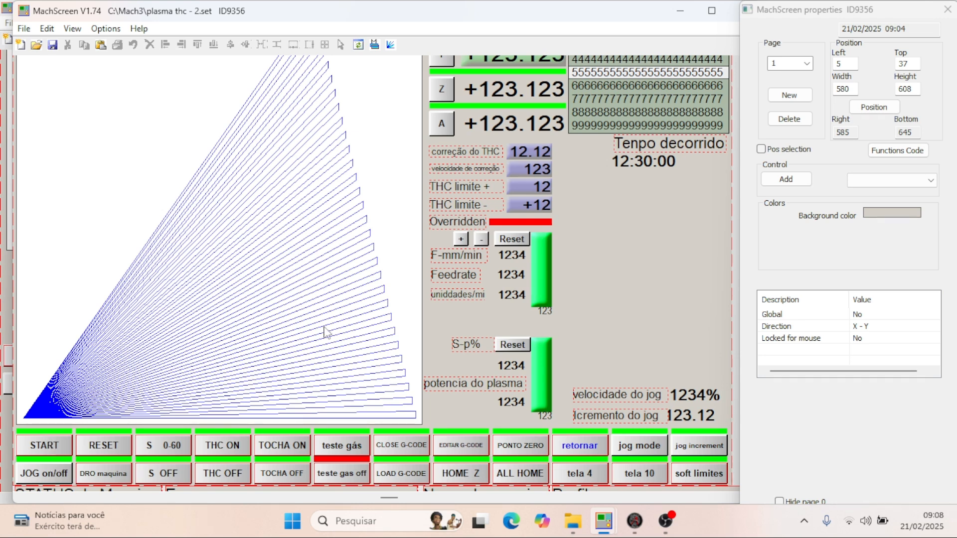
click(807, 64)
click(785, 76)
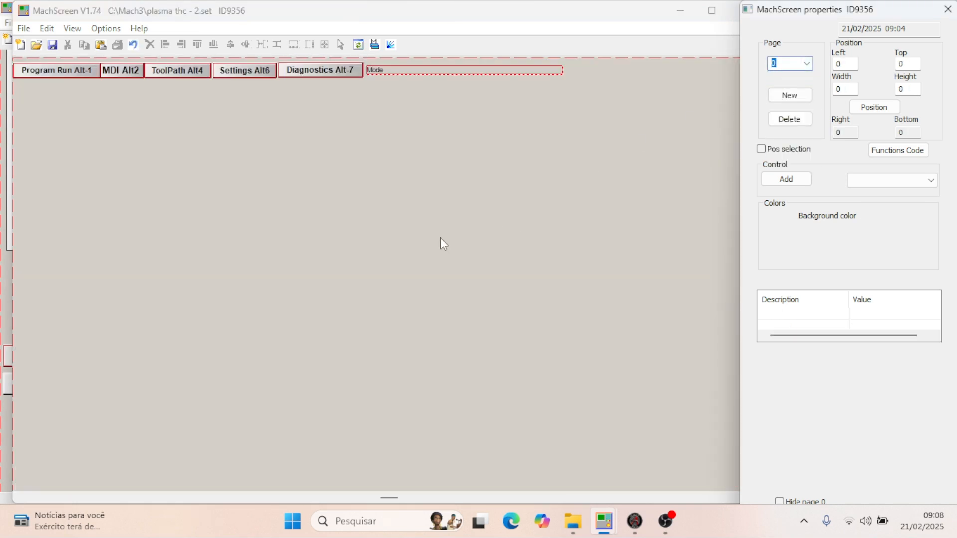
click(37, 346)
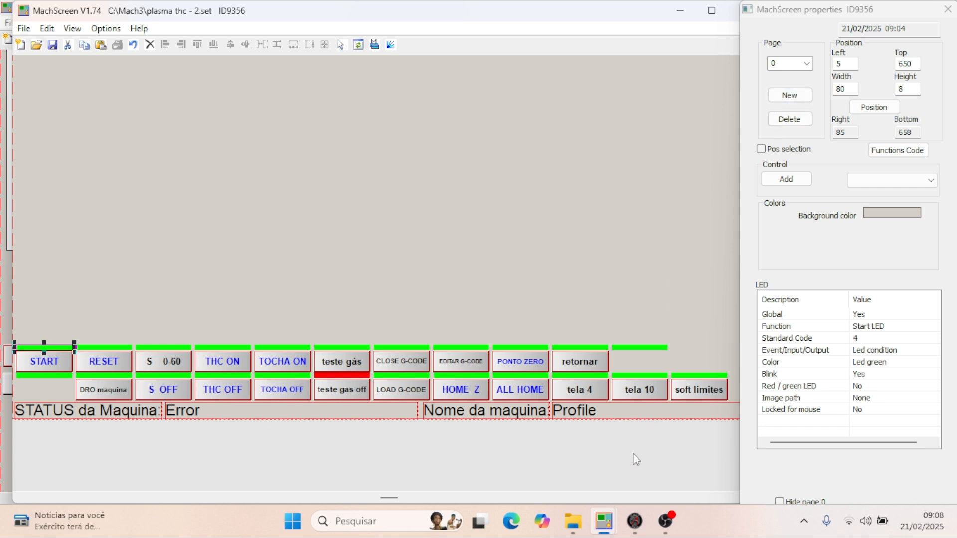
- Return to the Plasma.set window and set the new LED's width to 80 and height to 8
mouse_move(603, 521)
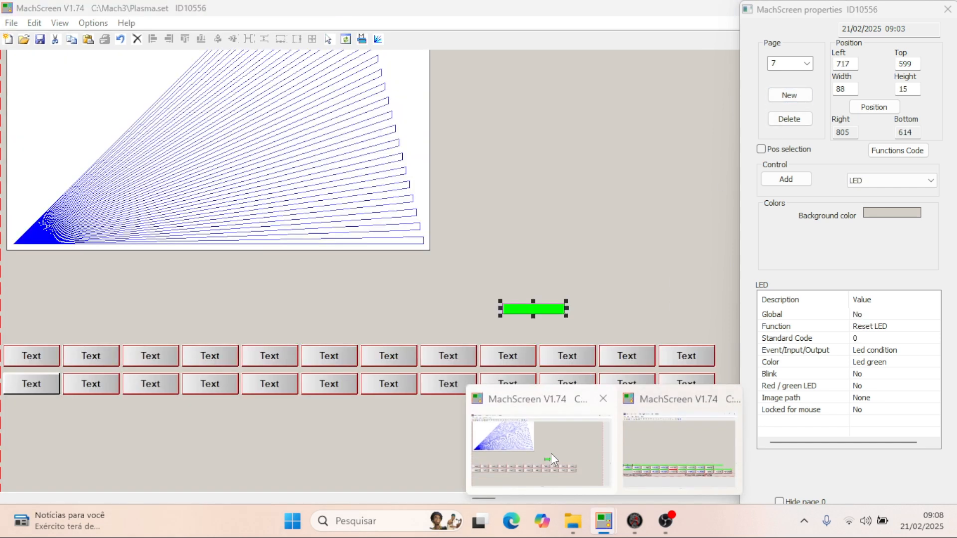
click(552, 453)
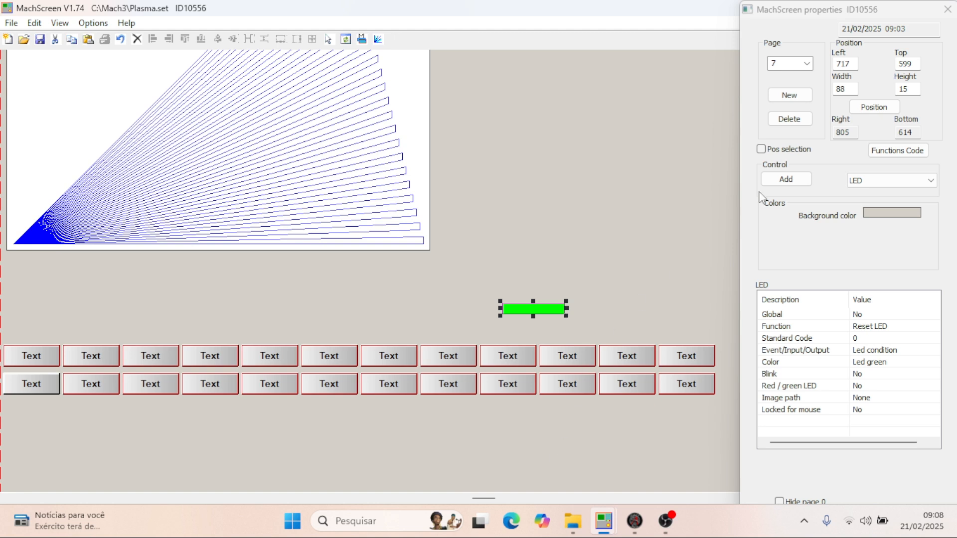
double_click(851, 88)
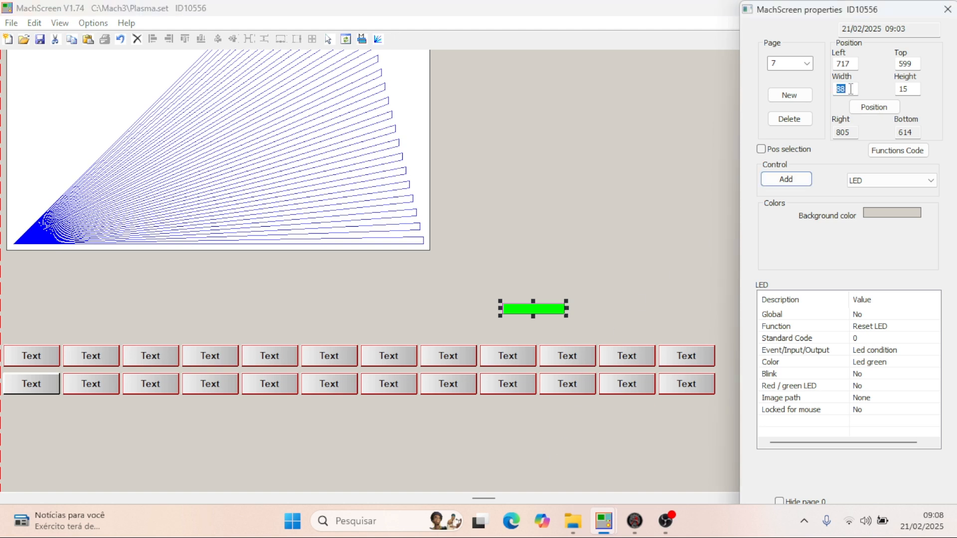
text(80)
double_click(920, 90)
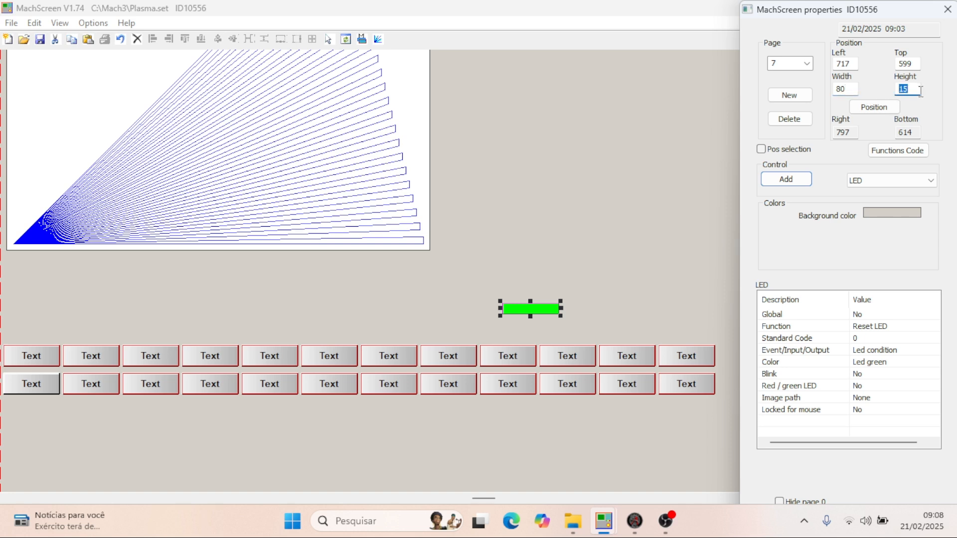
text(8)
- Position the LED above the first button of the upper row, with left 5 and top 650
double_click(856, 64)
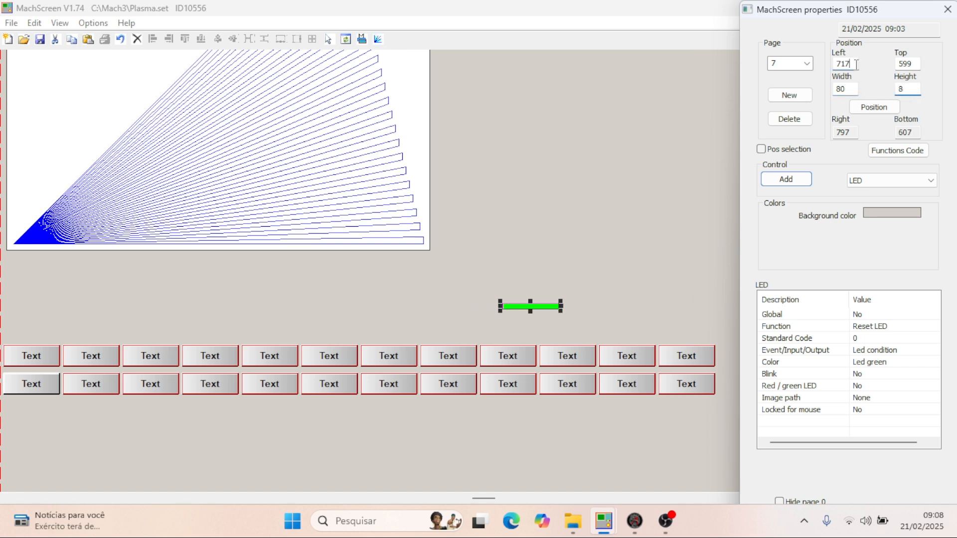
text(5)
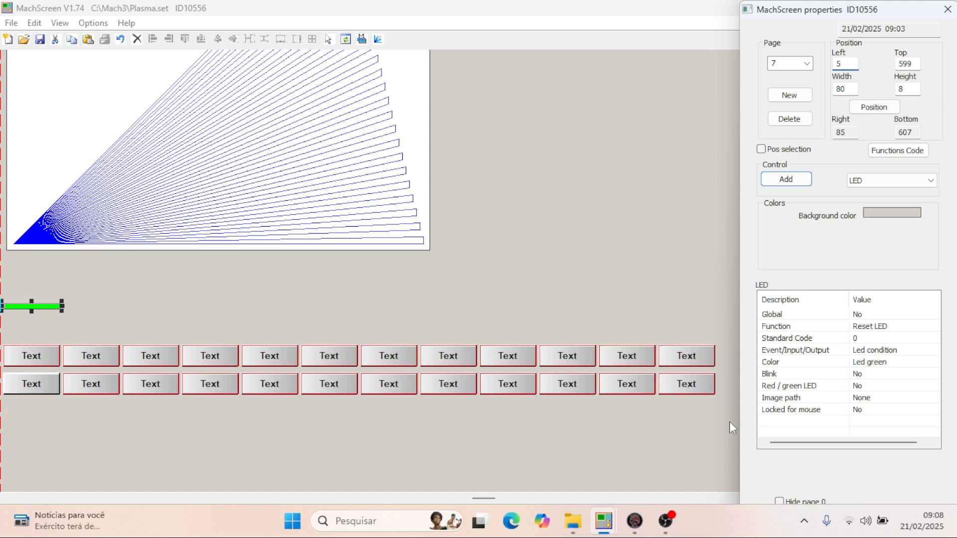
mouse_move(601, 528)
mouse_move(663, 433)
double_click(916, 65)
text(650)
key(Return)
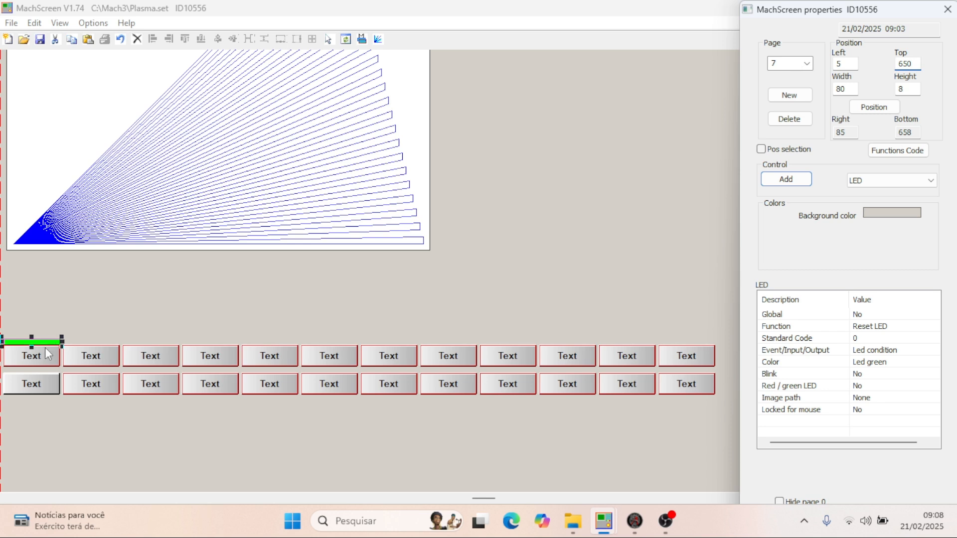
click(32, 370)
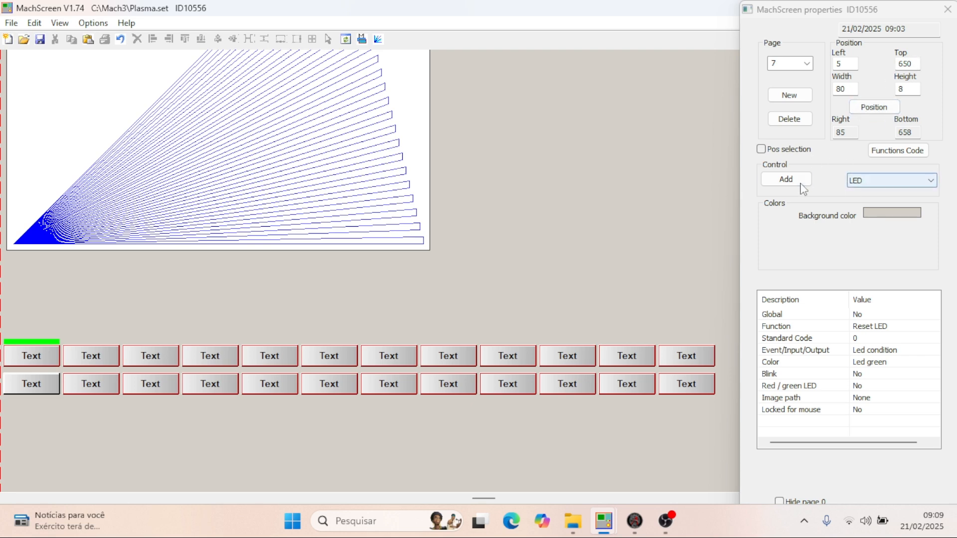
- Add a second LED on page 7 with width 80 and height 8, and set its left position to 5
click(786, 179)
click(571, 254)
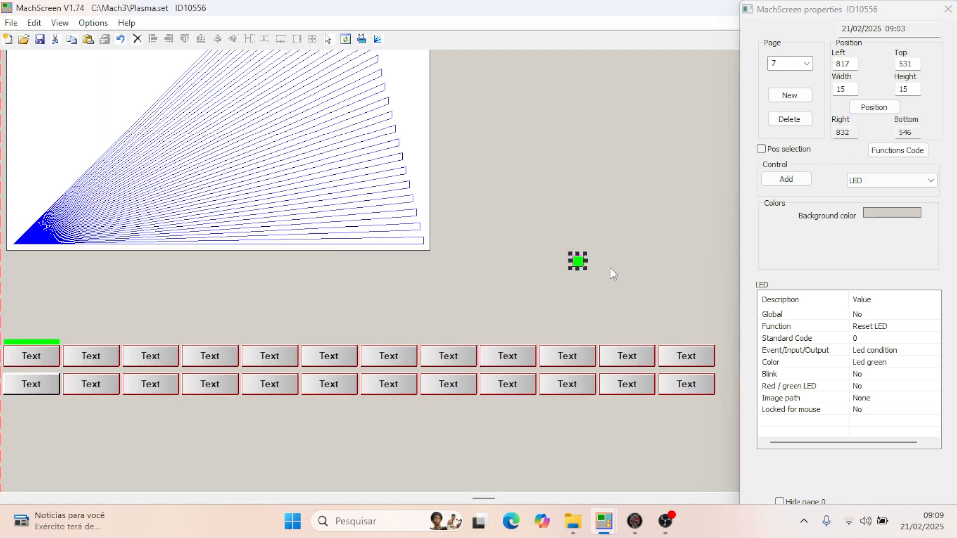
double_click(849, 89)
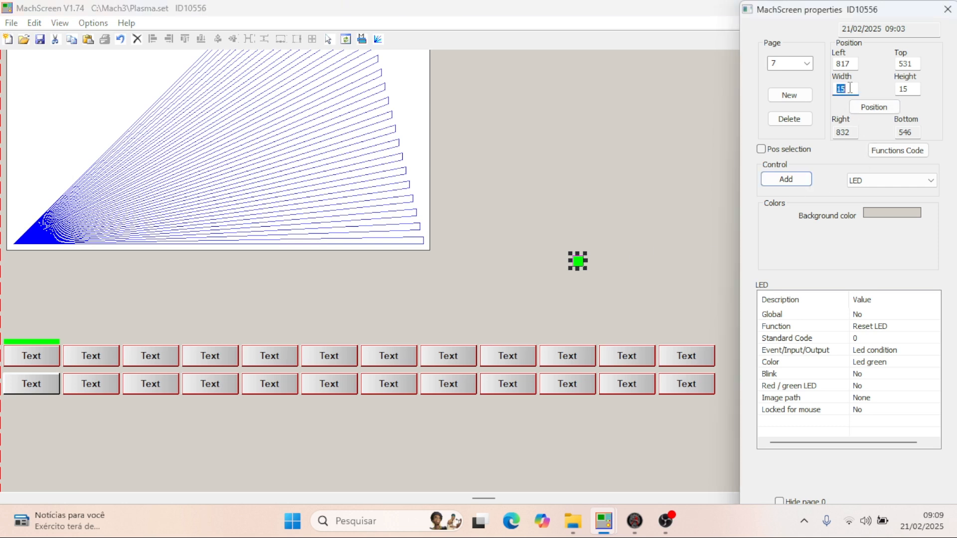
text(80)
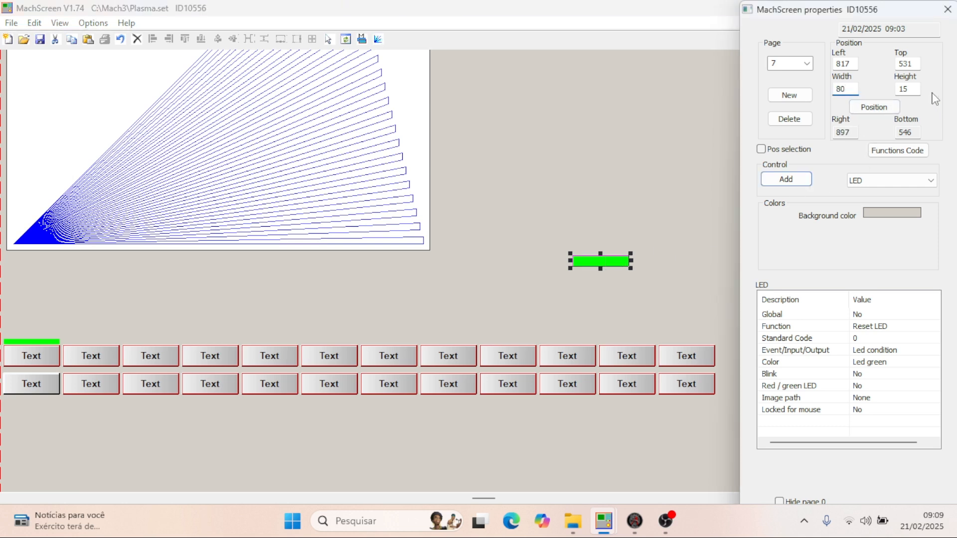
double_click(916, 88)
text(80)
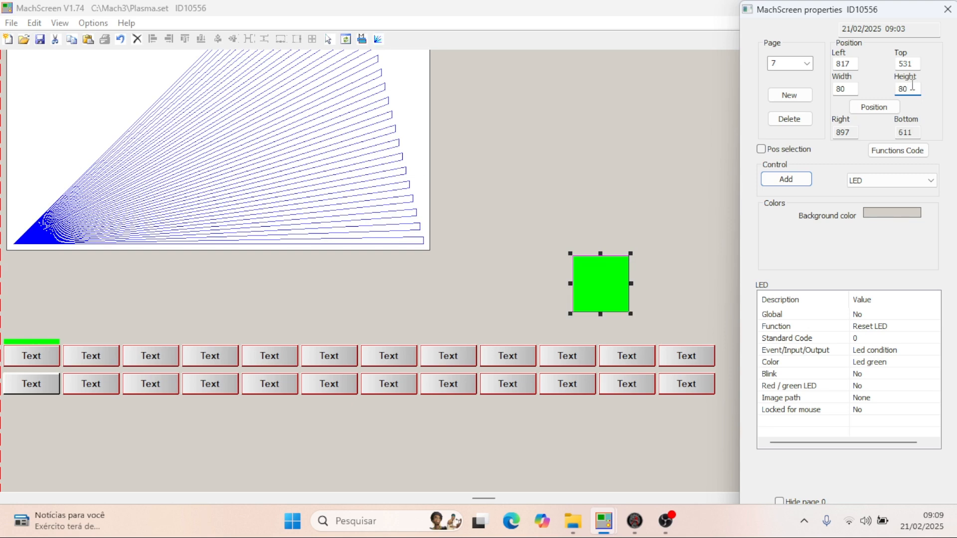
key(BackSpace)
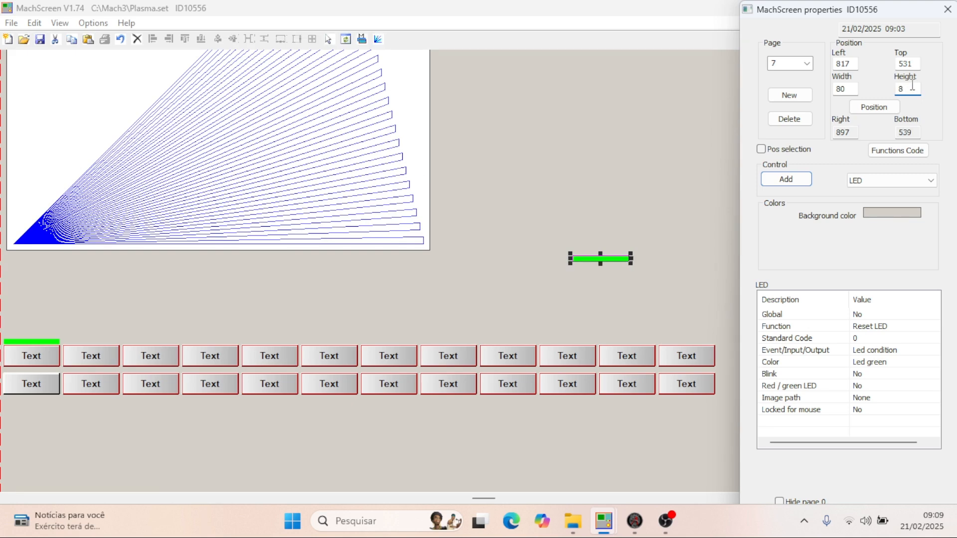
double_click(856, 63)
text(5)
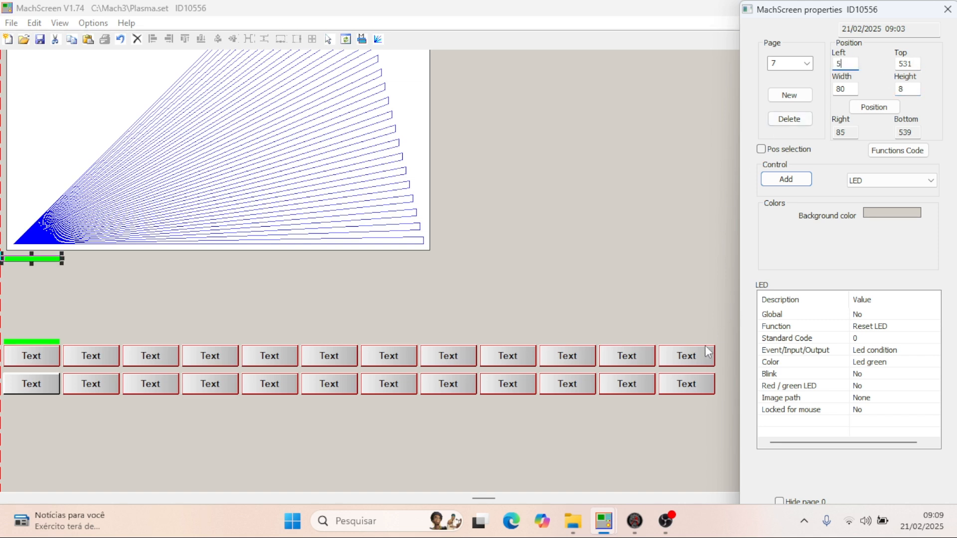
- Switch to the plasma thc - 2.set window and examine the position of the LED just below the START button
mouse_move(603, 521)
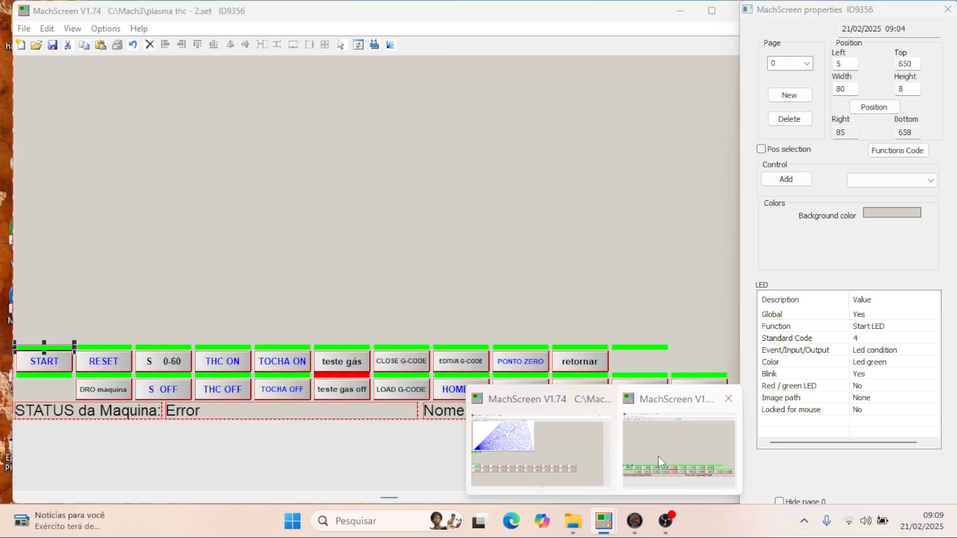
click(658, 456)
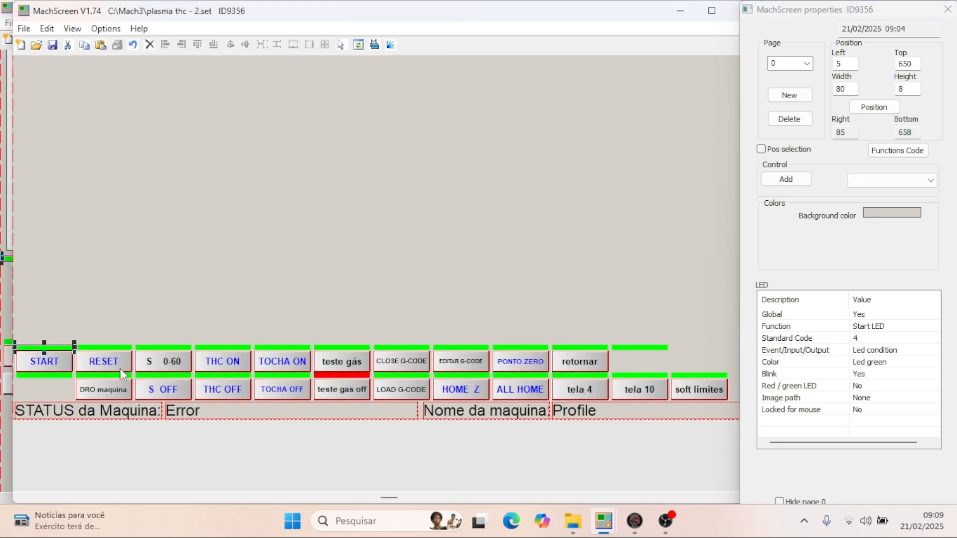
click(43, 375)
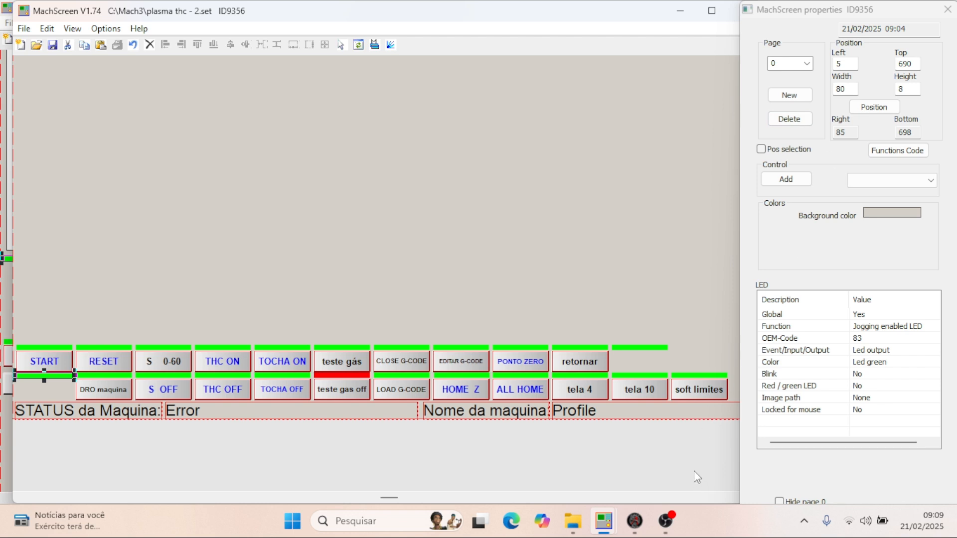
- Return to the Plasma.set window and set the second LED's top position to 690, above the lower row's first button
mouse_move(608, 516)
click(562, 456)
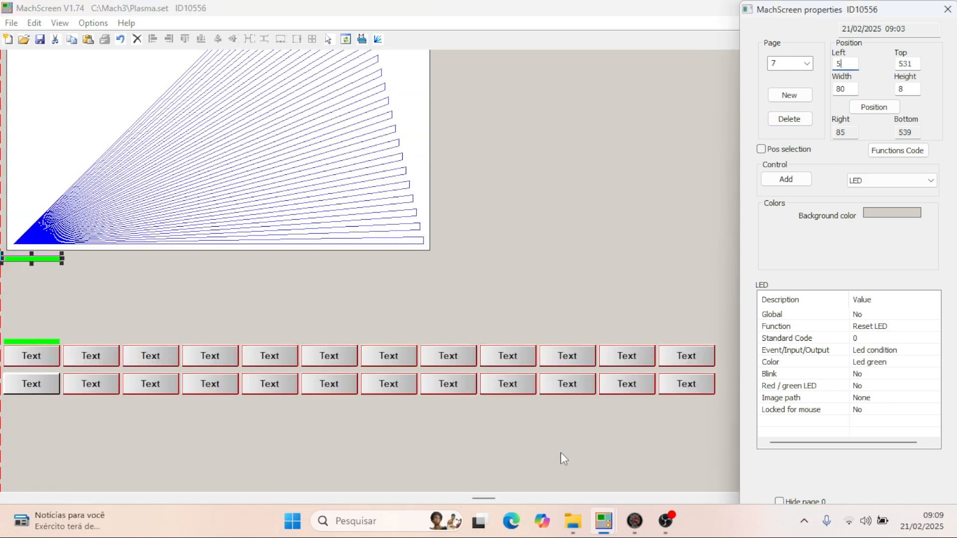
double_click(912, 64)
text(690)
key(Return)
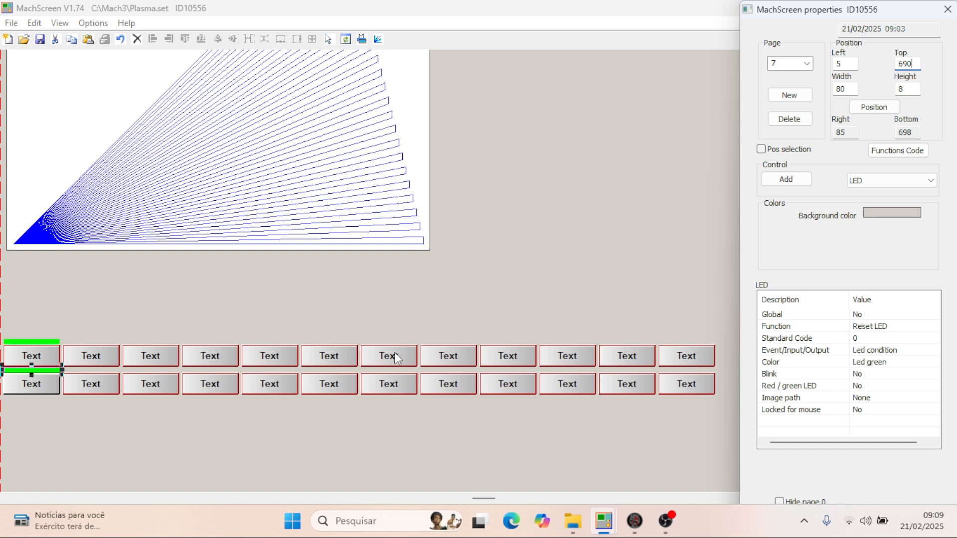
click(89, 432)
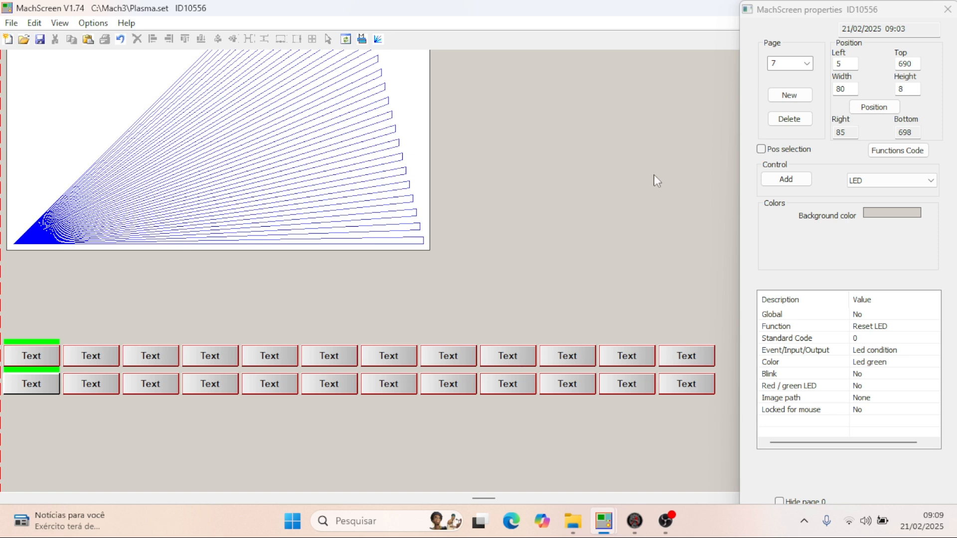
- Select the lower LED, switch to the plasma thc - 2.set window and examine the function code of the matching LED
click(23, 369)
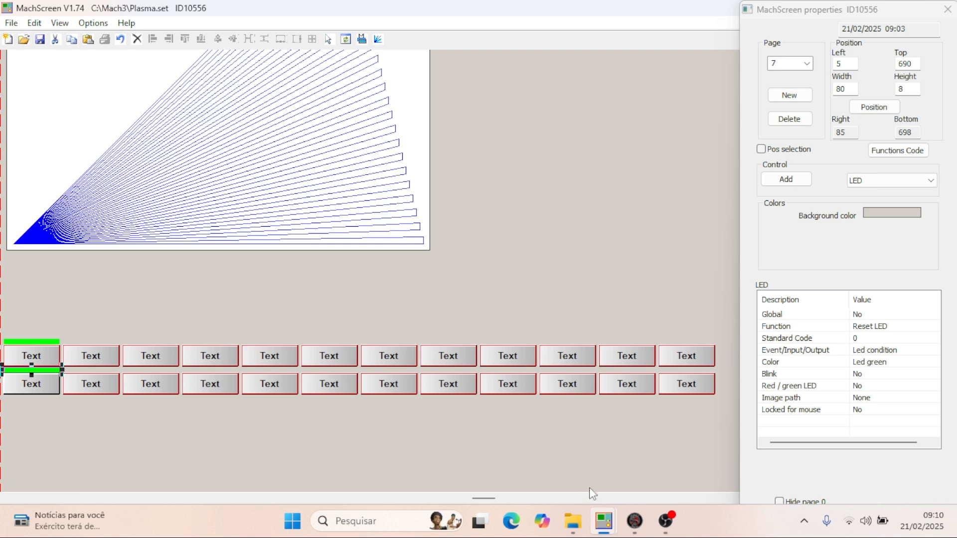
mouse_move(605, 521)
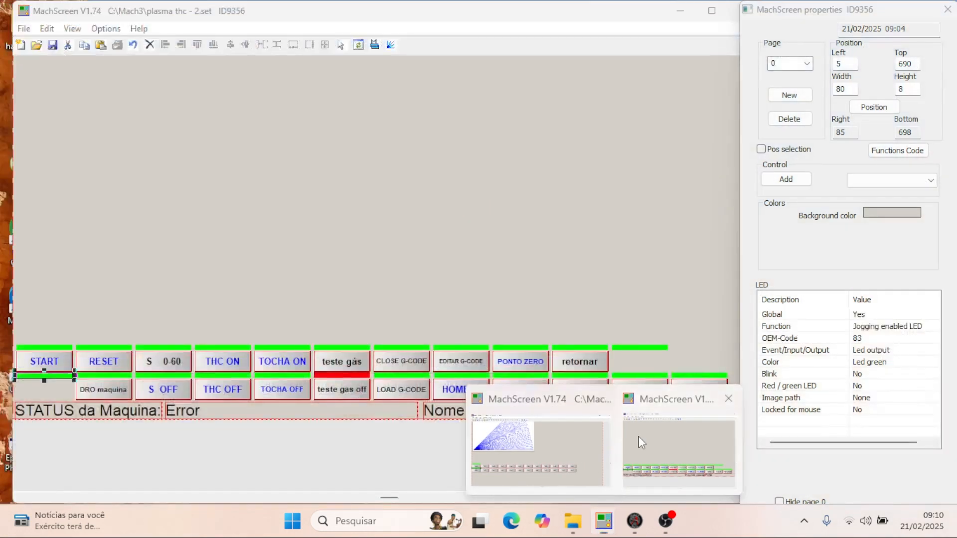
click(640, 443)
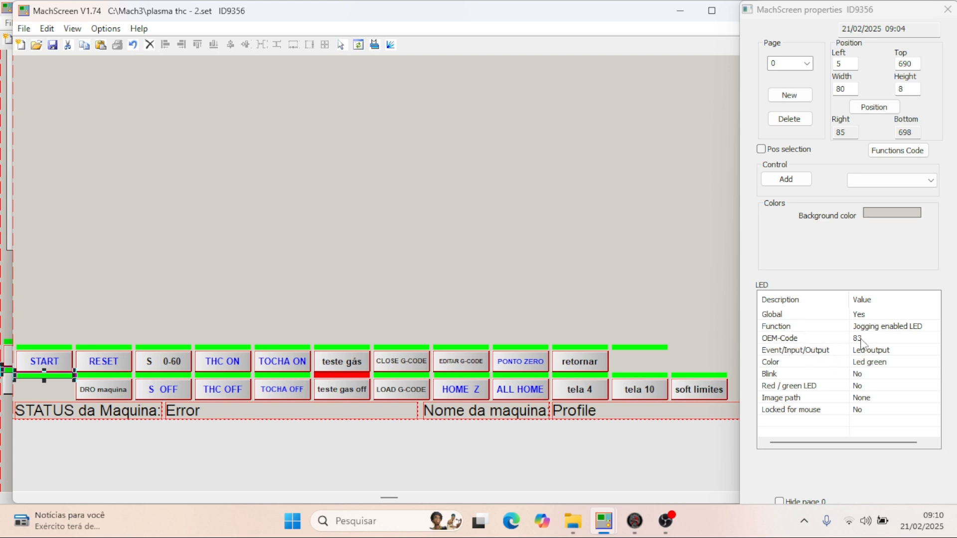
- Return to the Plasma.set window and assign OEM code 83 (Jogging enabled LED) to the LED above the lower row's first button
mouse_move(611, 524)
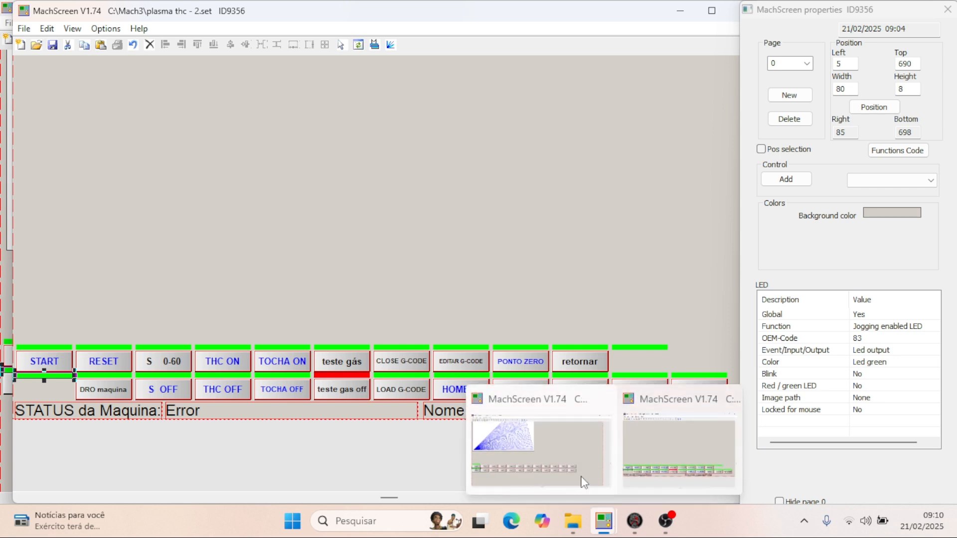
click(583, 481)
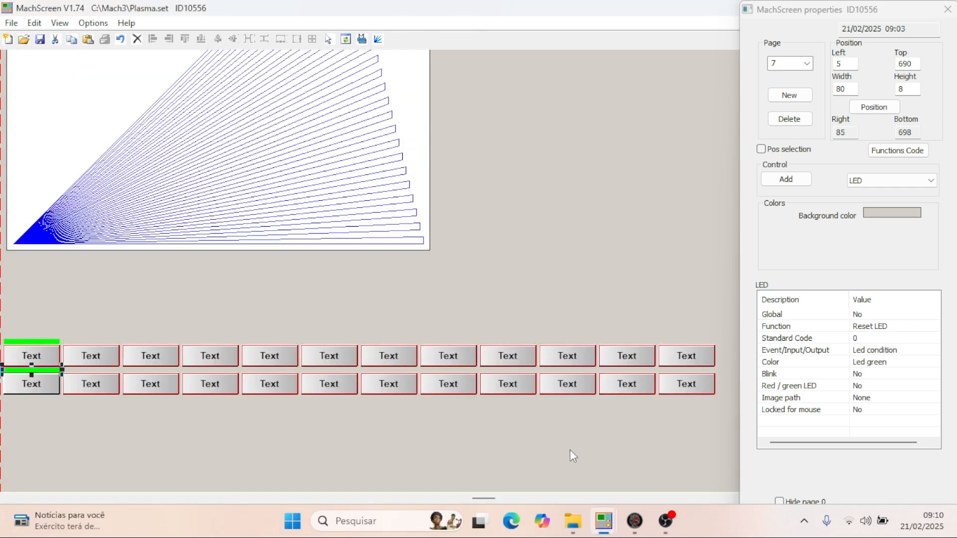
click(869, 338)
text(98)
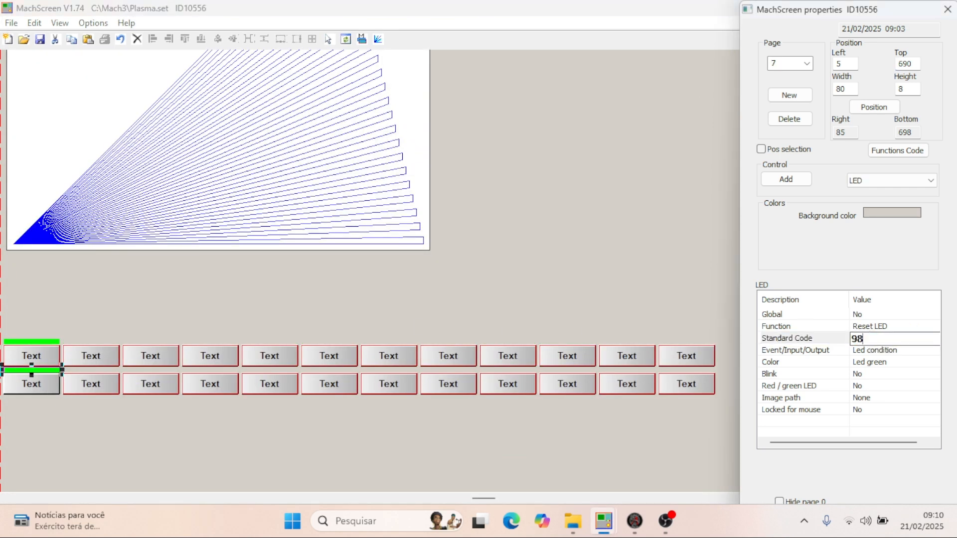
key(BackSpace)
key(BackSpace)
text(83)
key(Return)
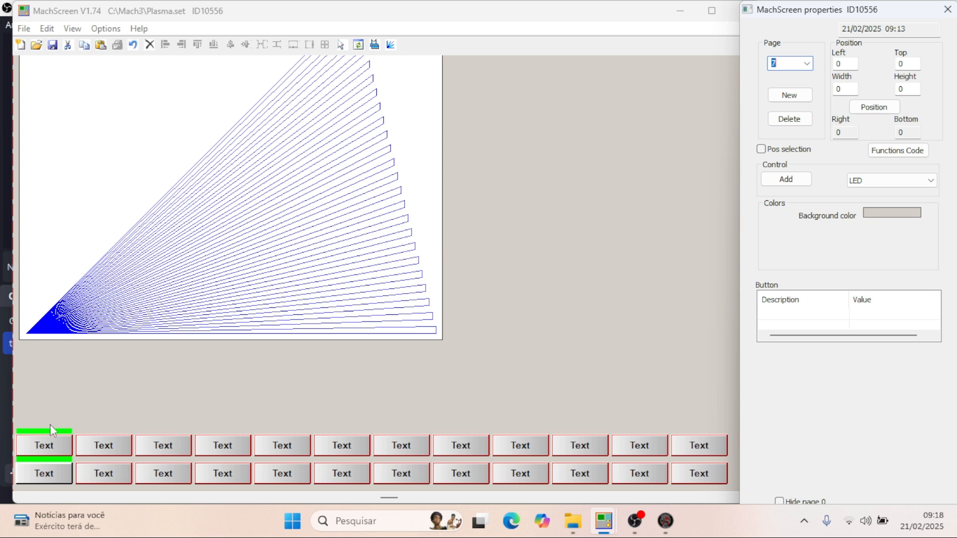
- Make the LED above the upper row's first button global
click(56, 431)
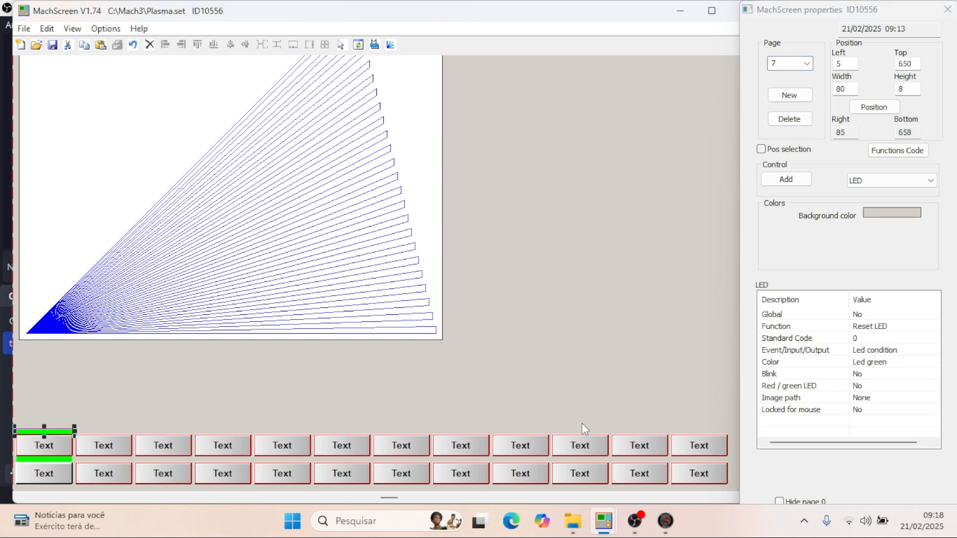
click(861, 316)
click(861, 318)
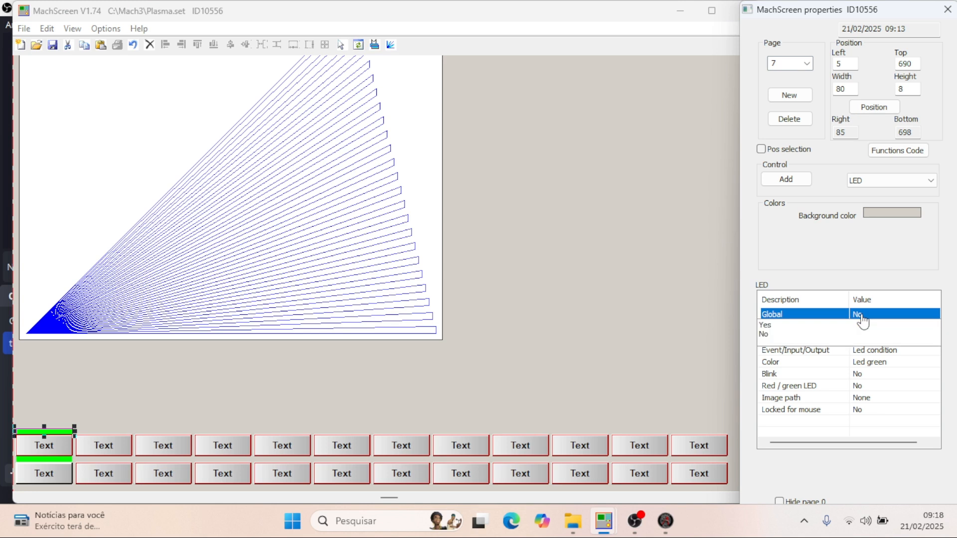
click(766, 325)
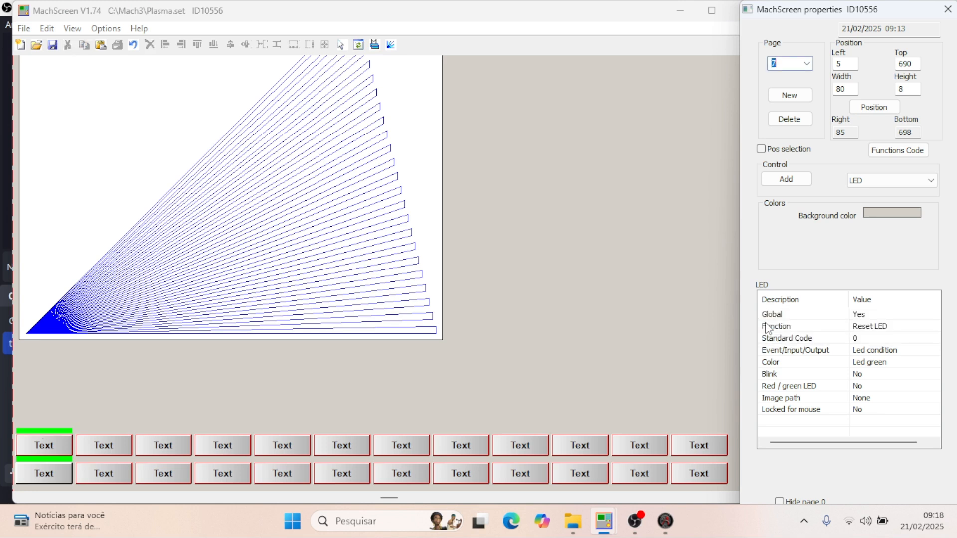
click(63, 460)
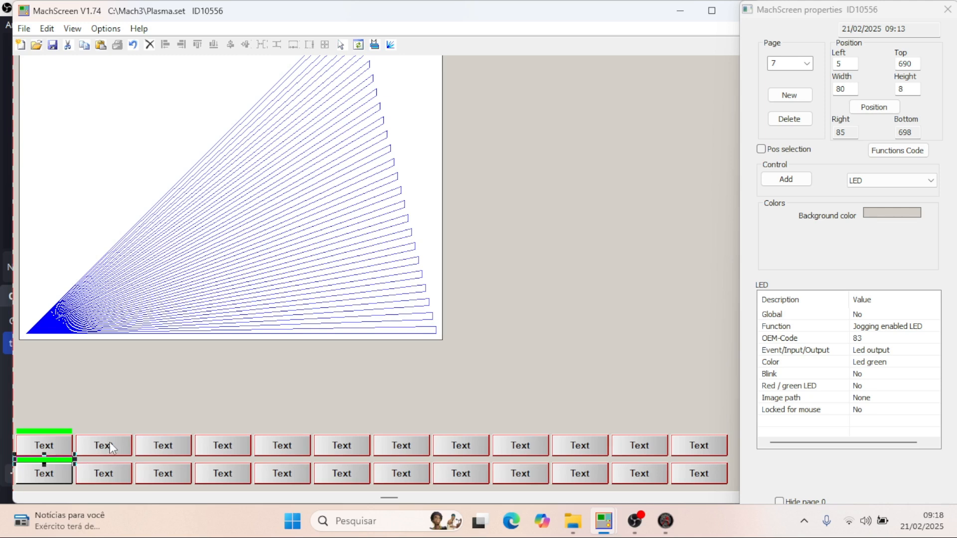
- Open page 0 and assign standard code 21 (Reset) to the second button of the upper row
click(807, 63)
click(794, 76)
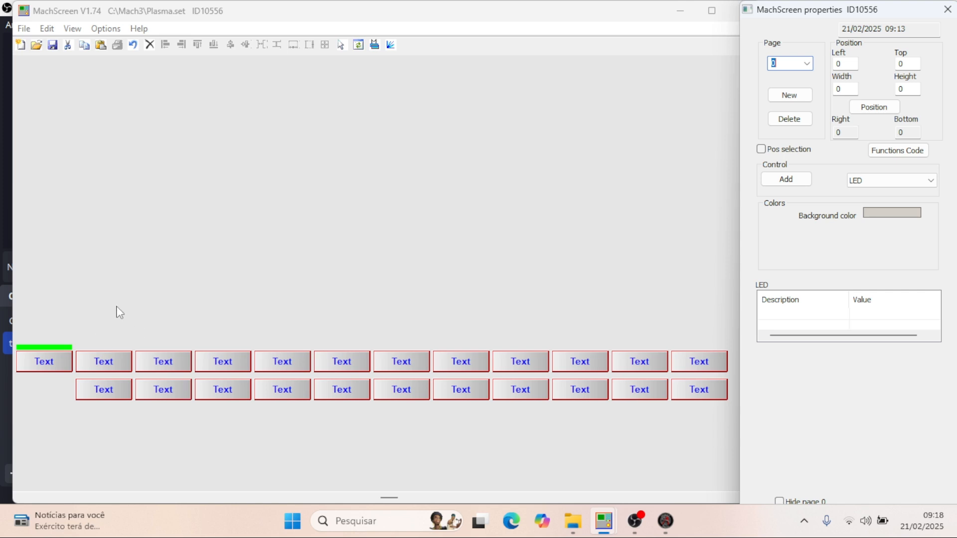
click(109, 355)
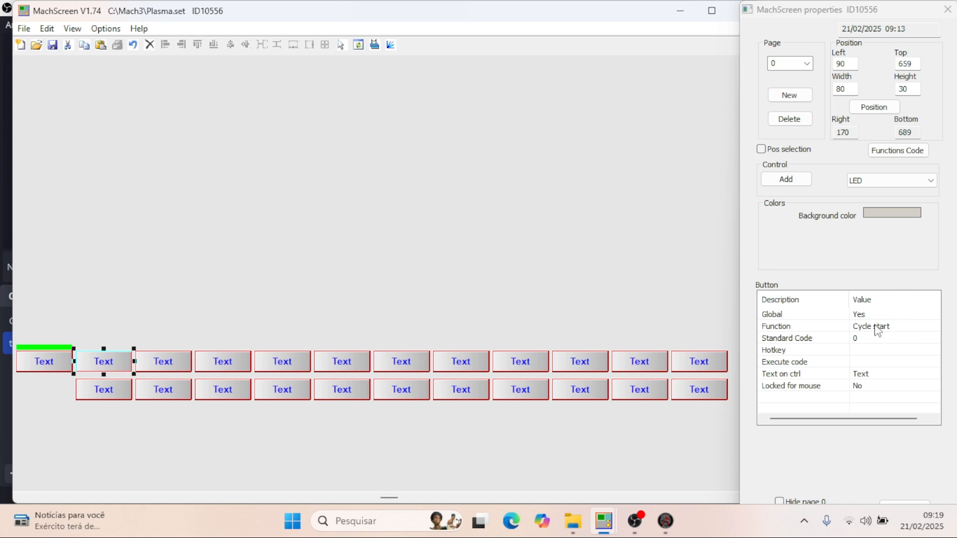
click(862, 339)
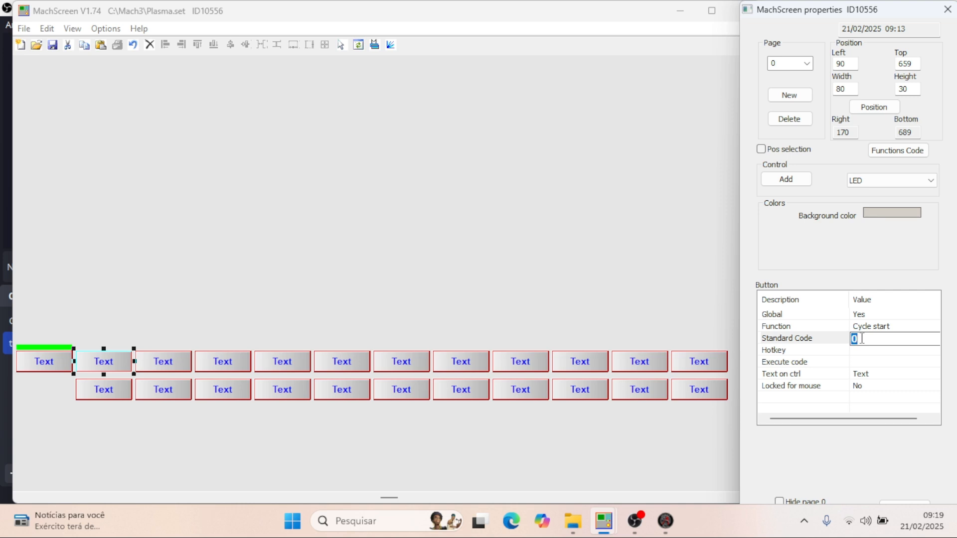
text(21)
key(Return)
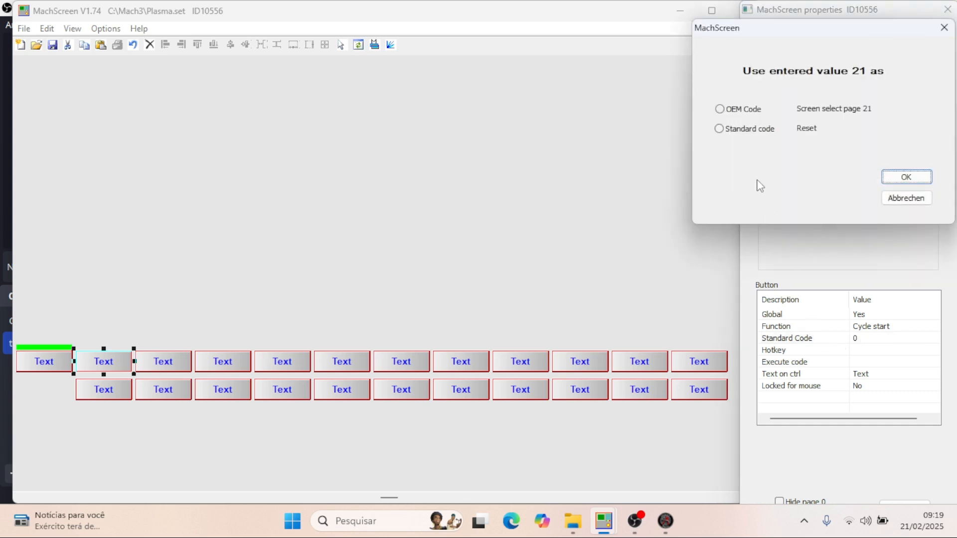
click(720, 131)
click(914, 180)
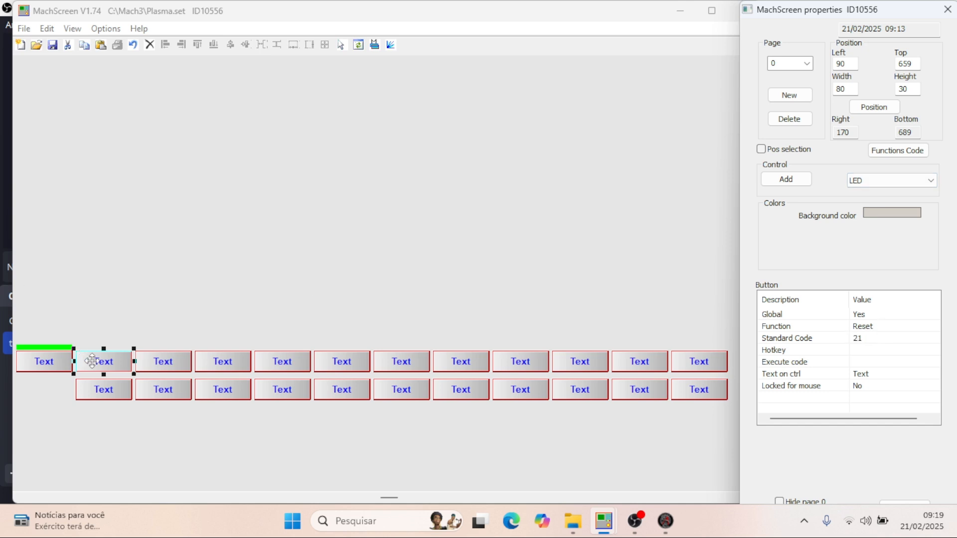
- Set the text of the second upper-row button to "reset"
click(887, 374)
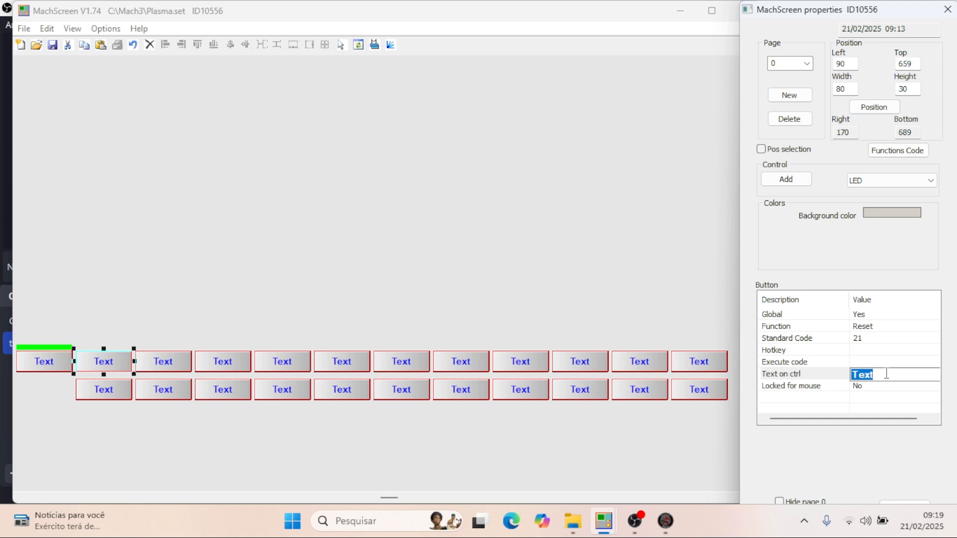
key(BackSpace)
text(re)
text(st)
key(BackSpace)
text(et)
key(Return)
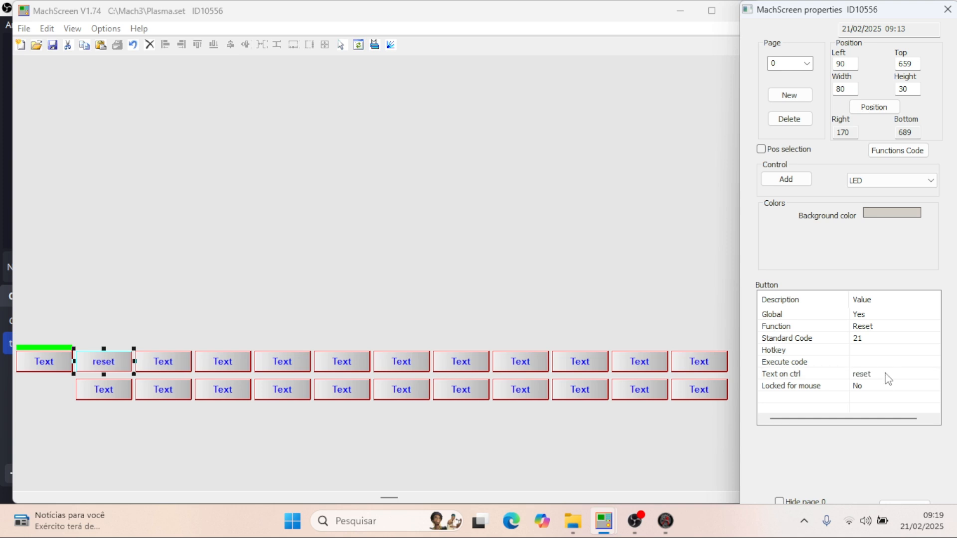
- Change the second upper-row button's text to uppercase "RESET" and deselect the button
click(881, 375)
click(879, 374)
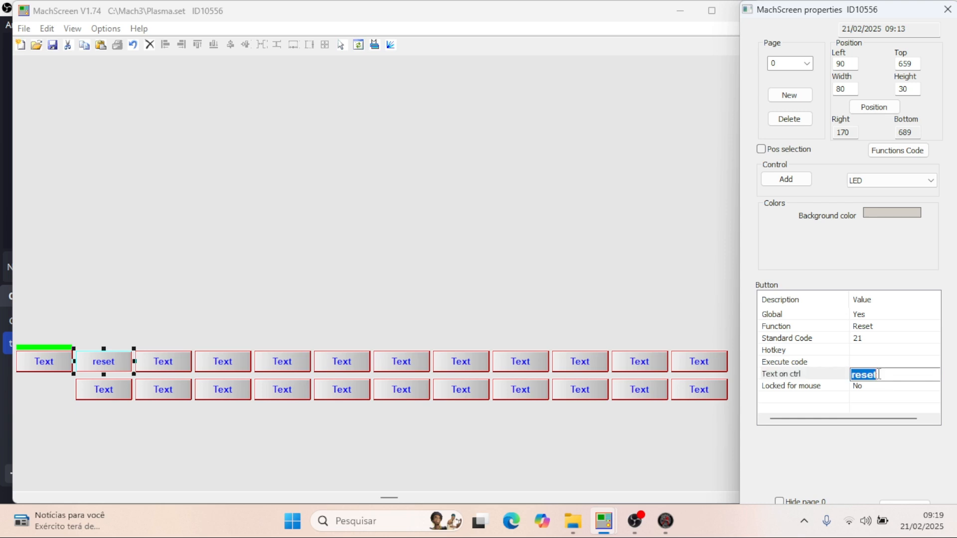
key(BackSpace)
text(RESET)
key(Return)
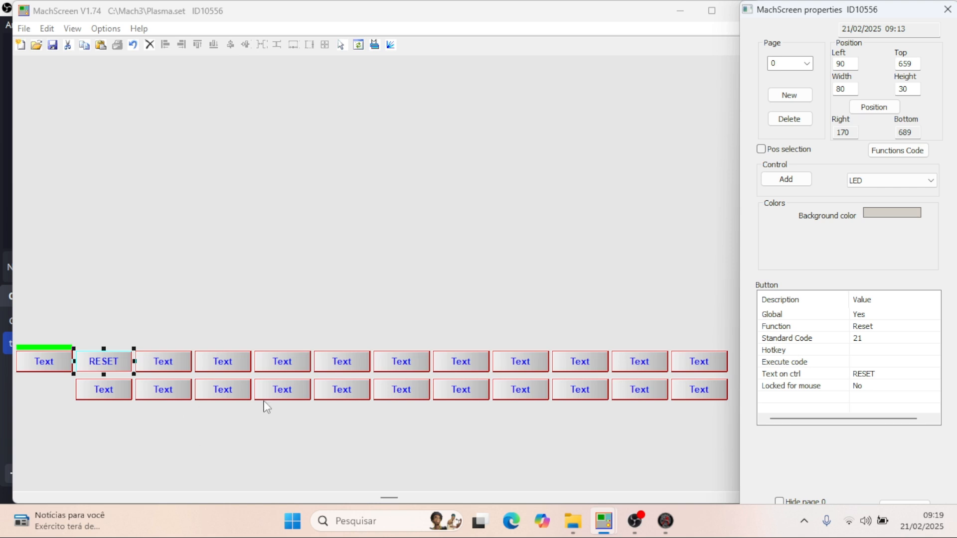
click(211, 269)
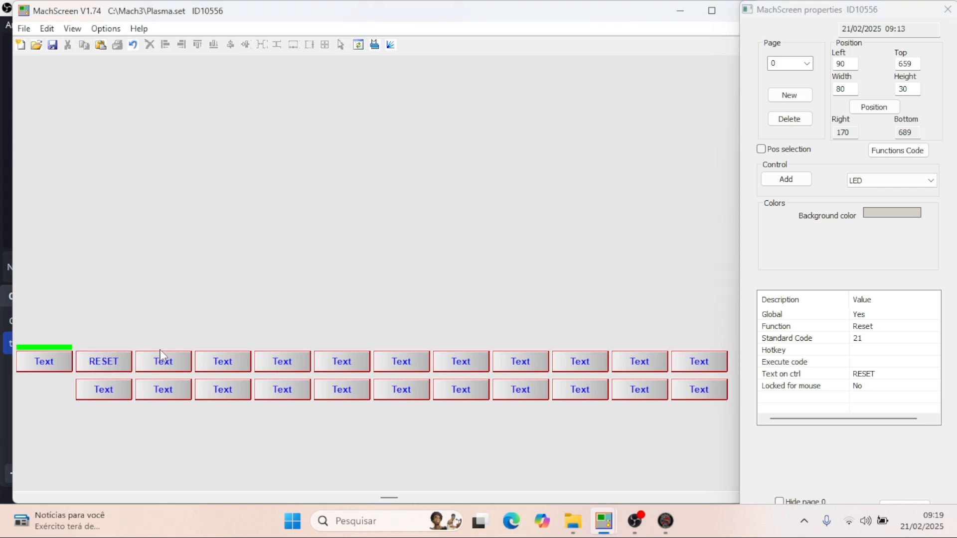
- Add an LED in the empty area above the button rows on page 0 and size it 80 by 8
click(787, 180)
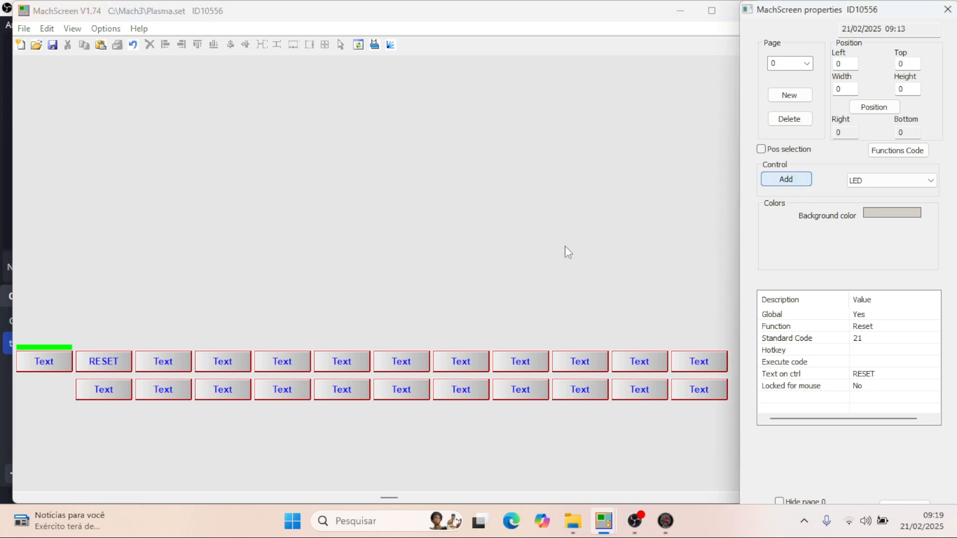
click(268, 306)
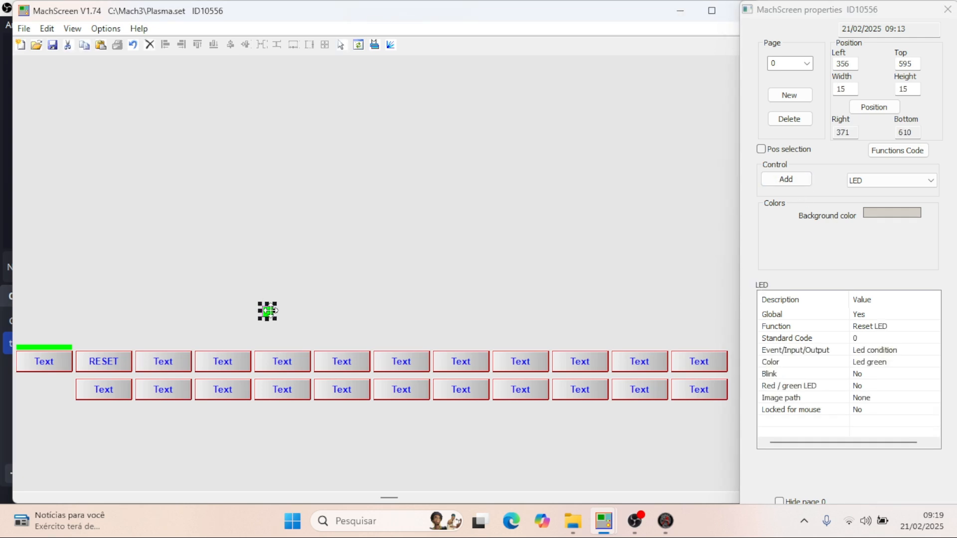
double_click(849, 89)
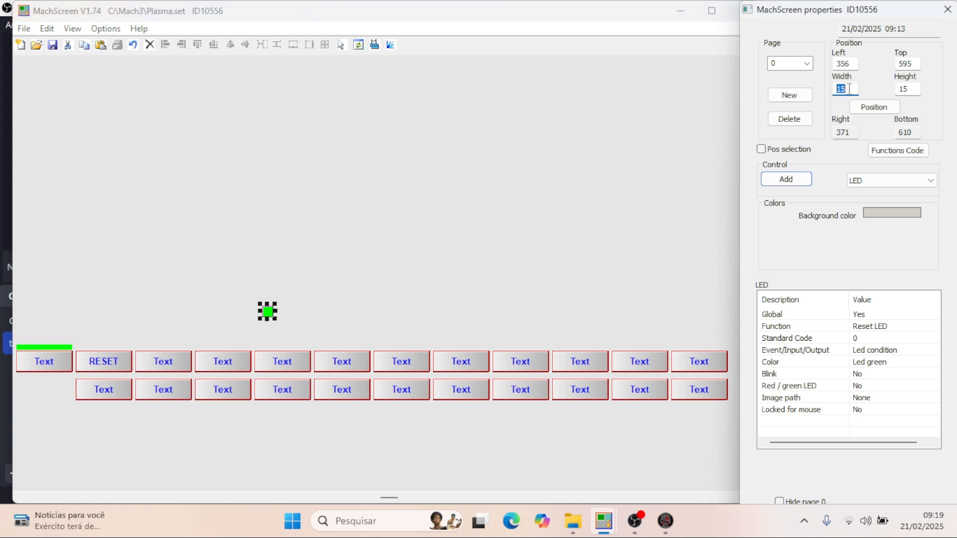
text(80)
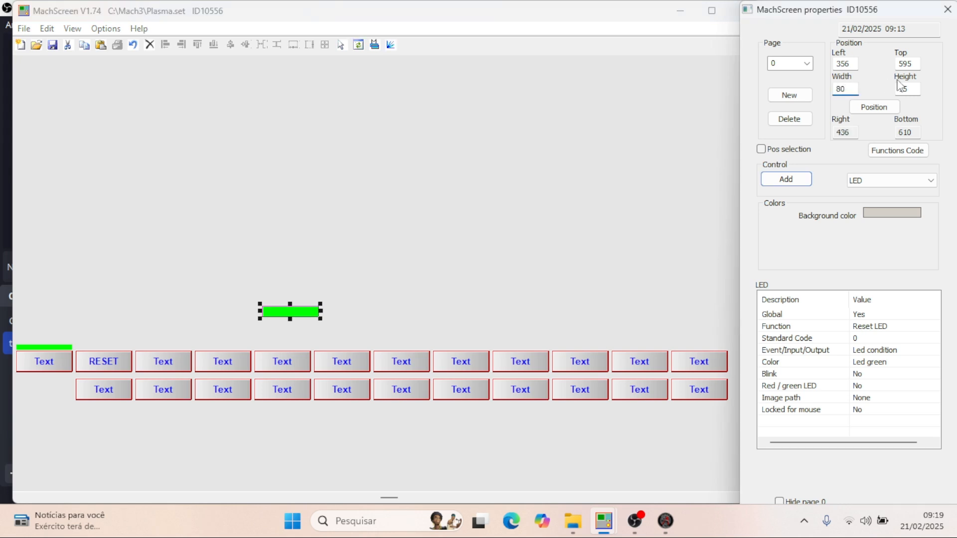
double_click(913, 88)
text(8)
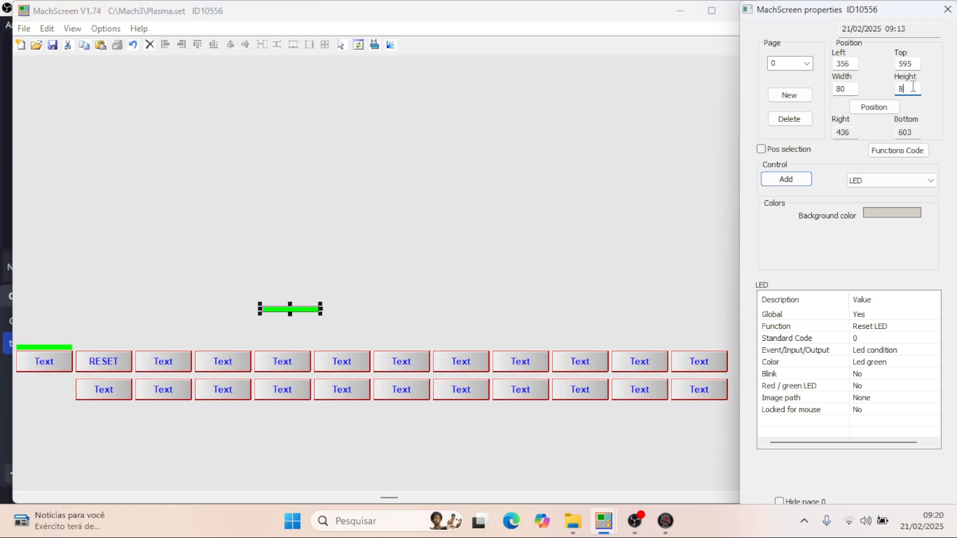
- Check the RESET LED's position in plasma thc - 2.set and place the new Plasma.set LED at left 90, top 650
mouse_move(605, 521)
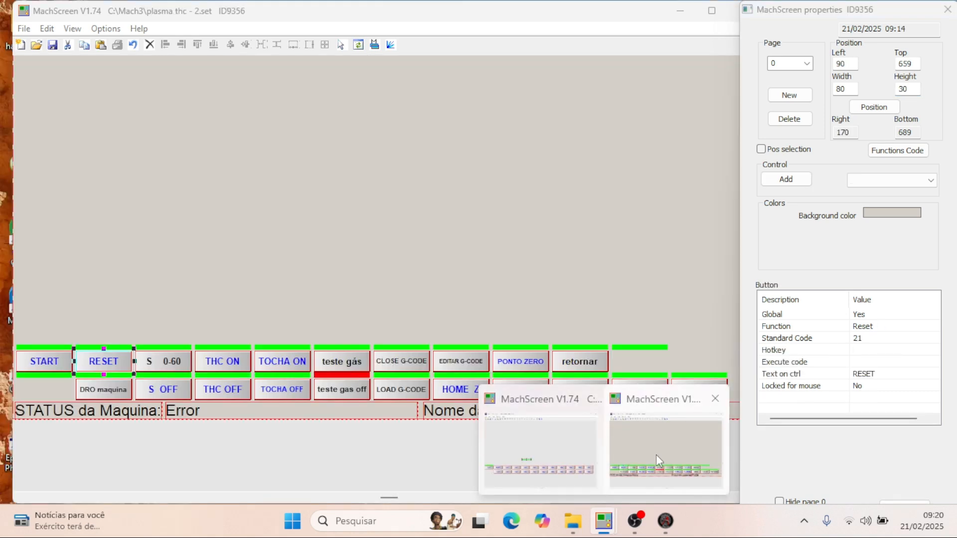
click(656, 455)
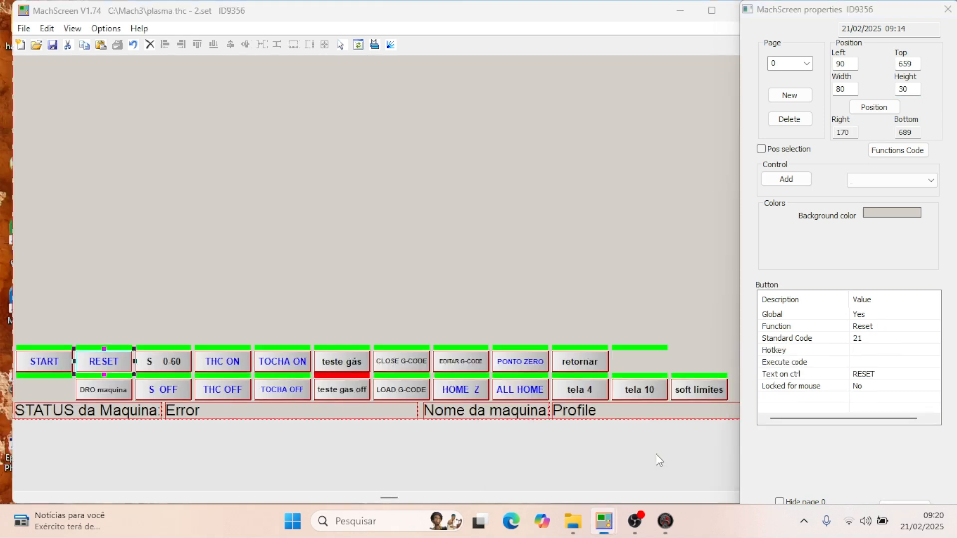
click(116, 345)
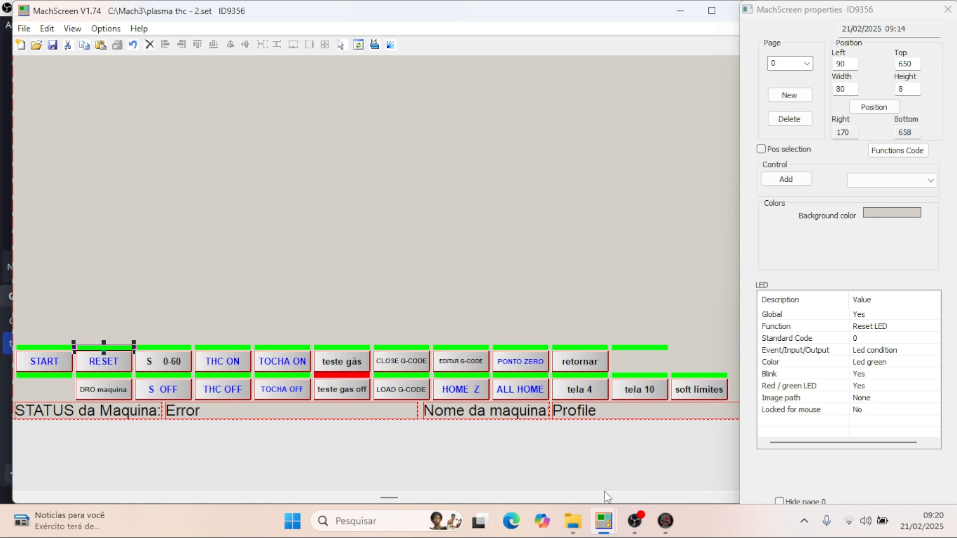
click(568, 429)
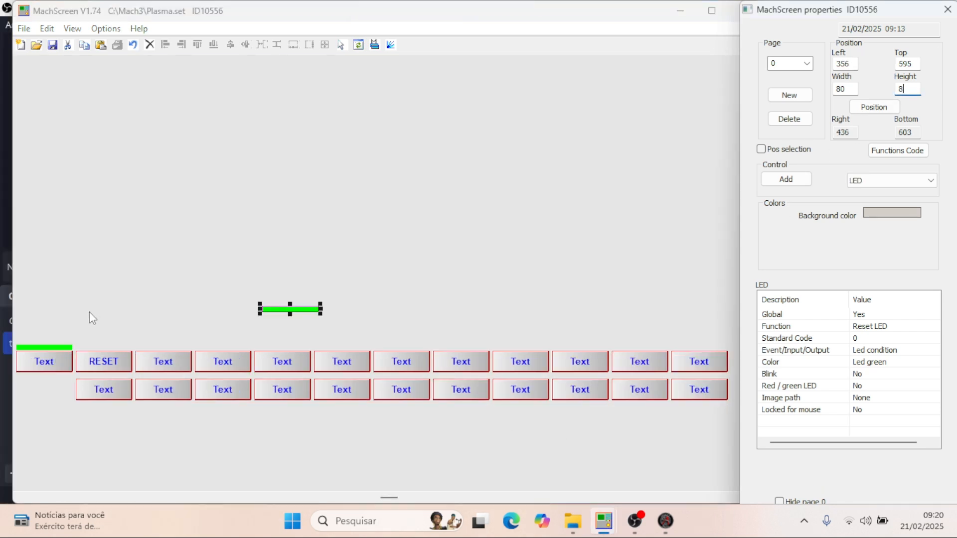
double_click(853, 64)
text(90)
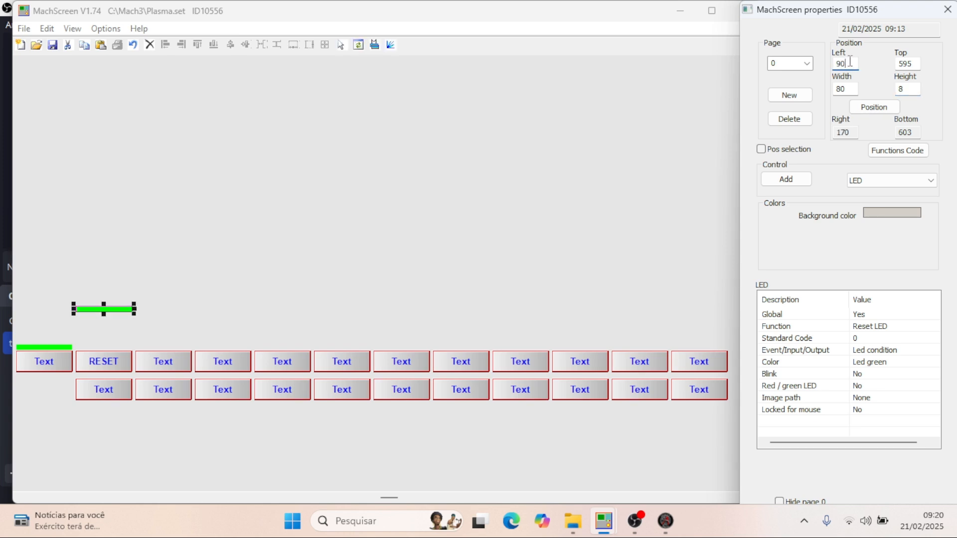
click(914, 62)
double_click(915, 62)
text(650)
key(Return)
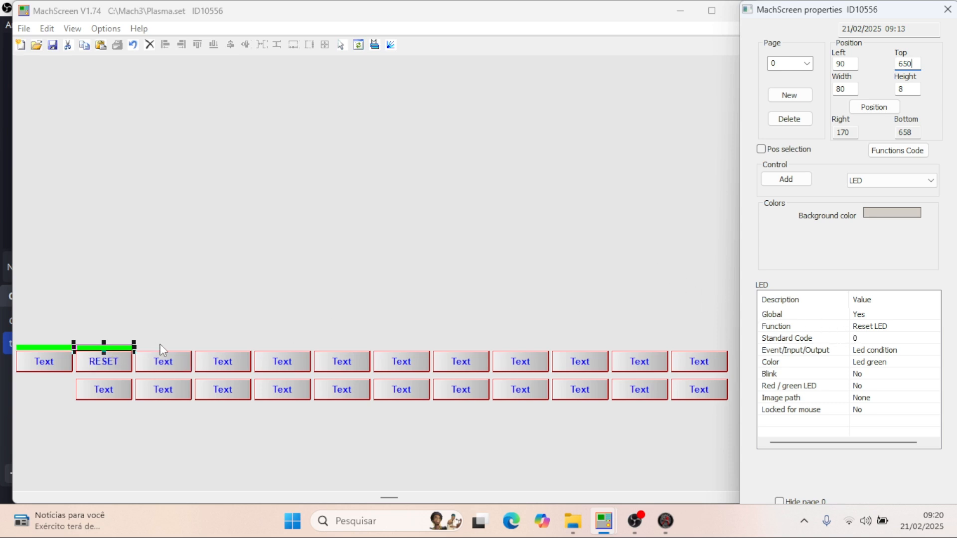
- Set the Blink option to Yes for the LED above the RESET button and keep its color as Led green
click(105, 367)
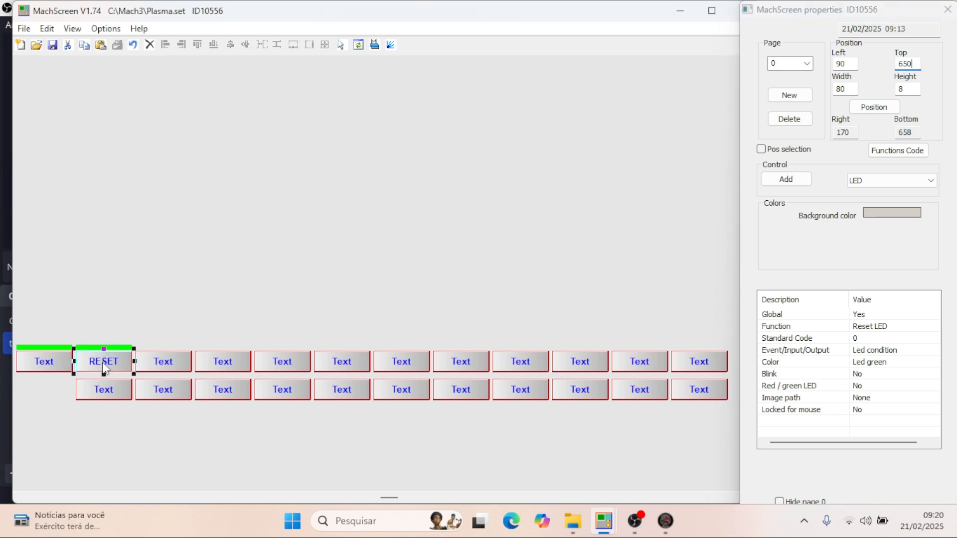
click(112, 344)
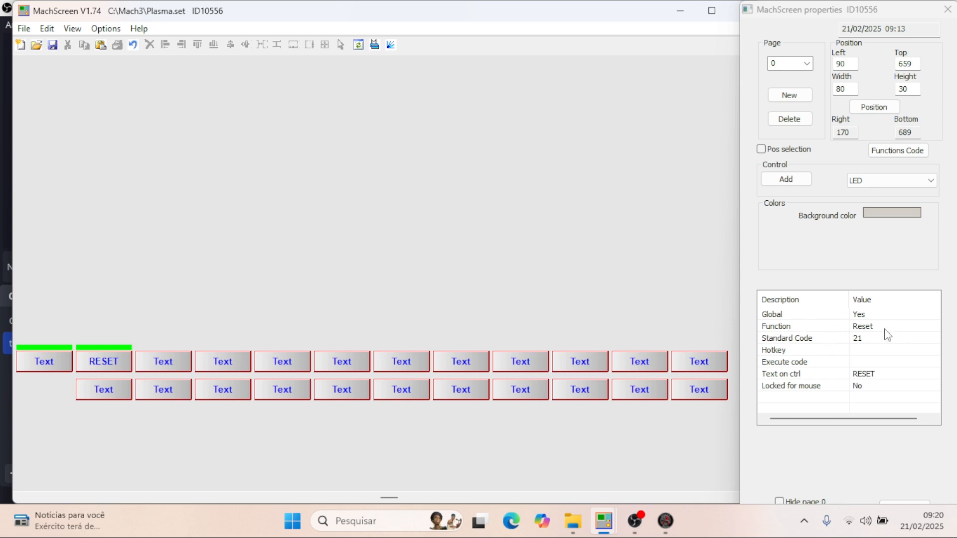
click(107, 348)
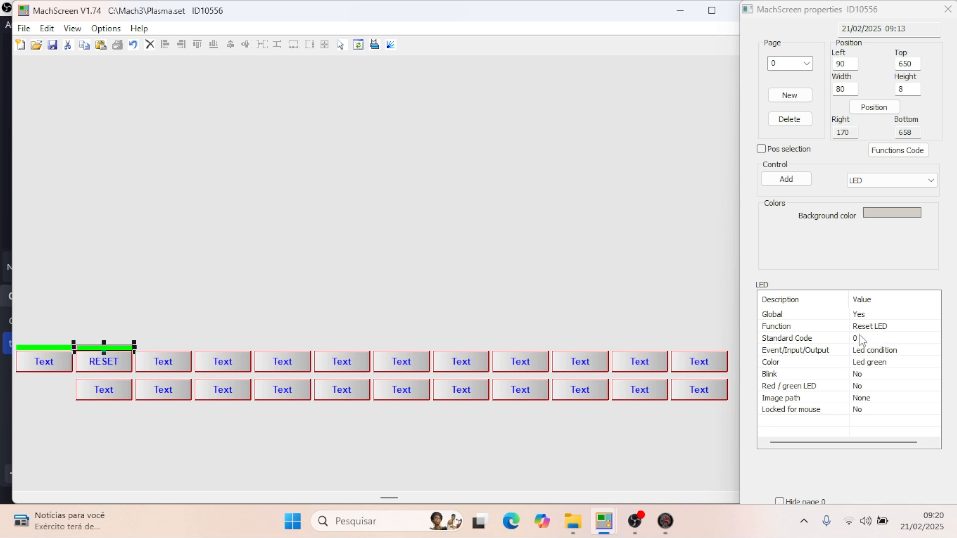
click(863, 379)
click(797, 386)
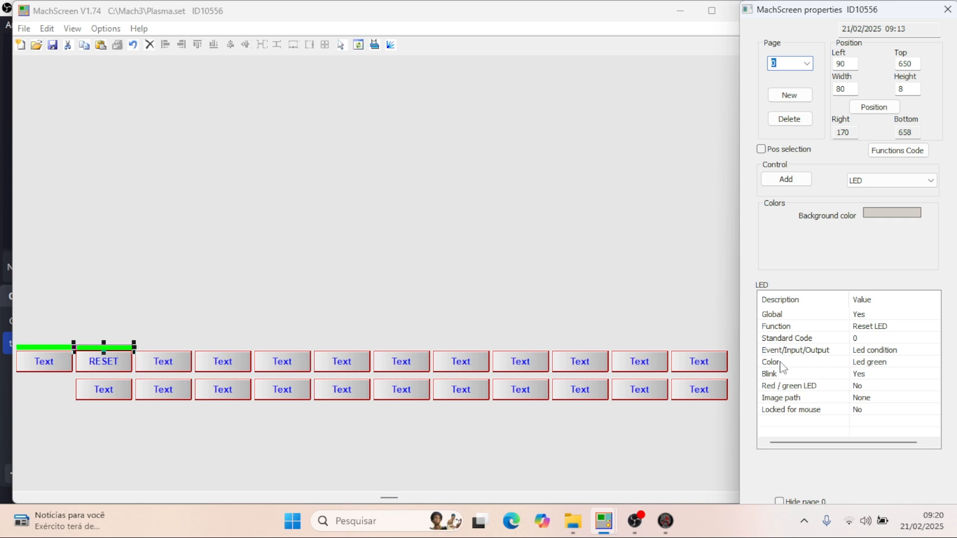
click(870, 364)
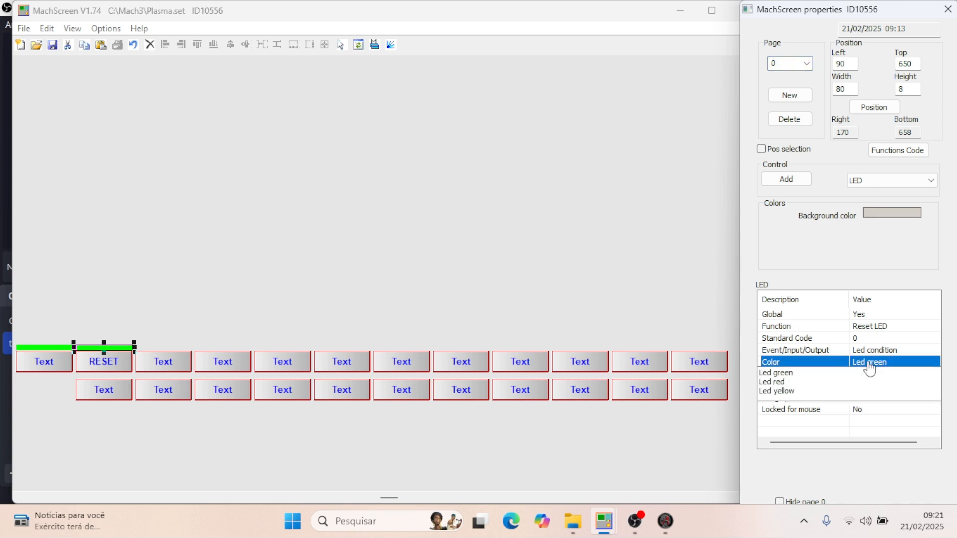
click(623, 313)
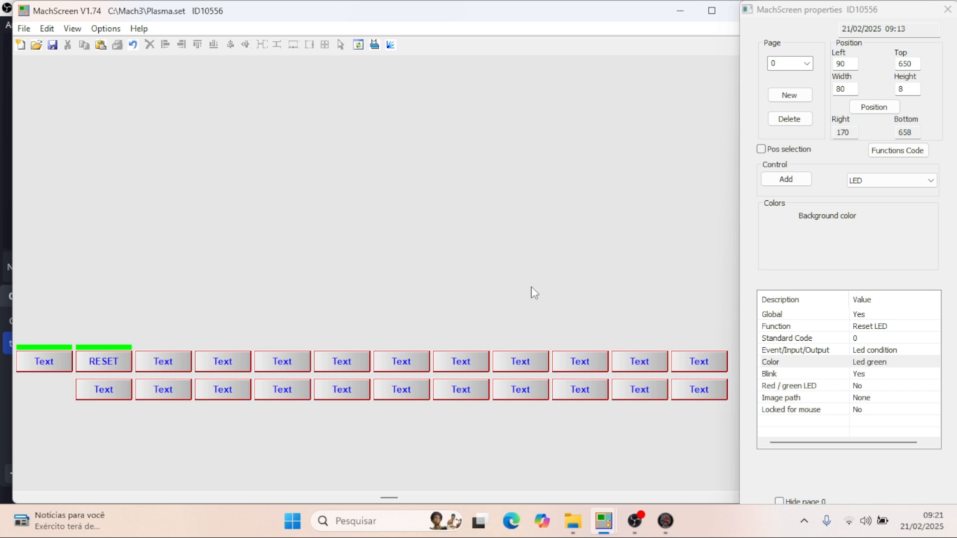
- Save Plasma.set, switch to Mach3 and load the saved Plasma screen set there
click(53, 46)
click(666, 520)
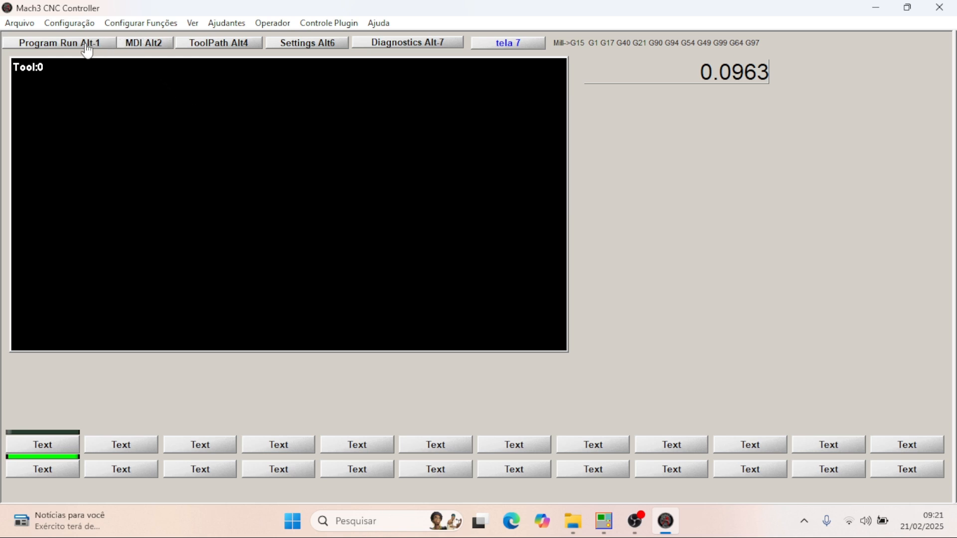
click(193, 23)
click(234, 40)
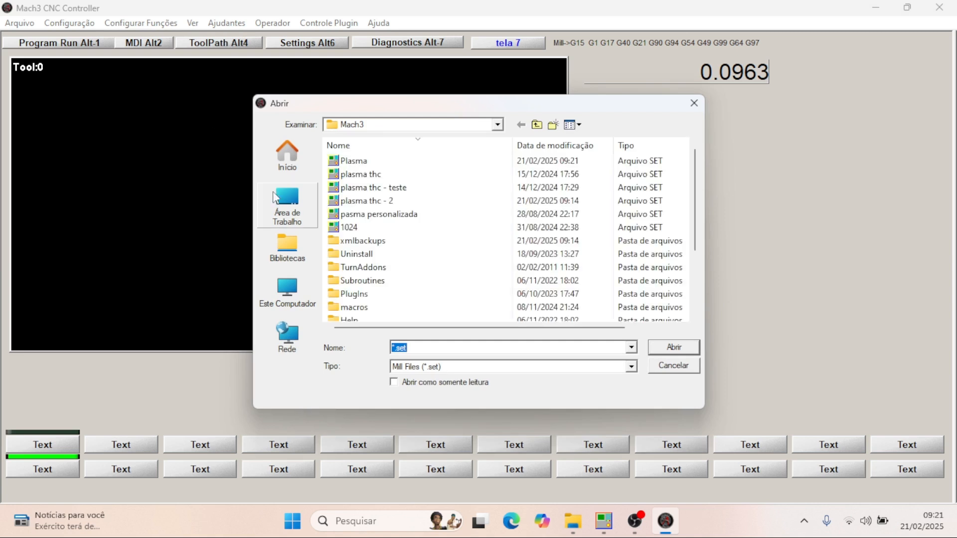
double_click(355, 161)
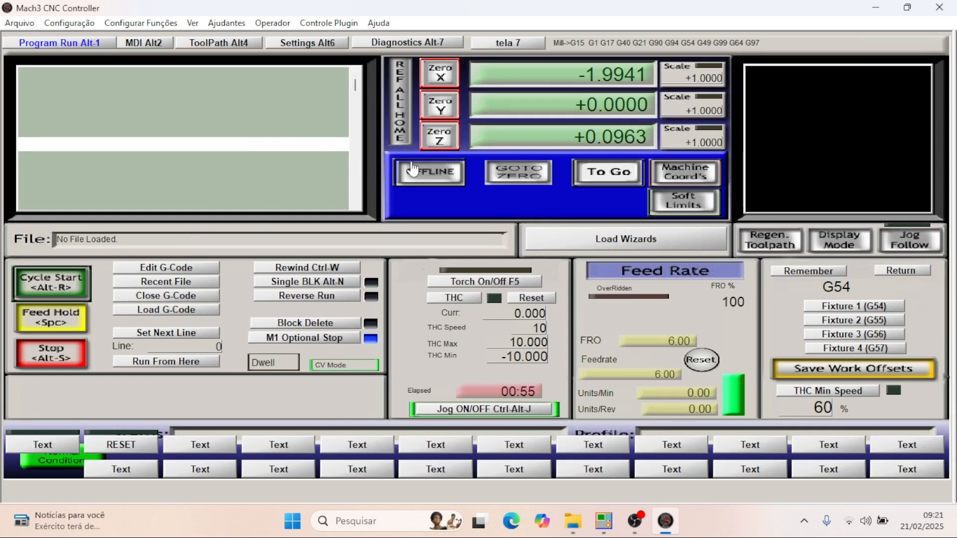
- Open the tela 7 screen in Mach3 and test the RESET button with its LED
click(507, 44)
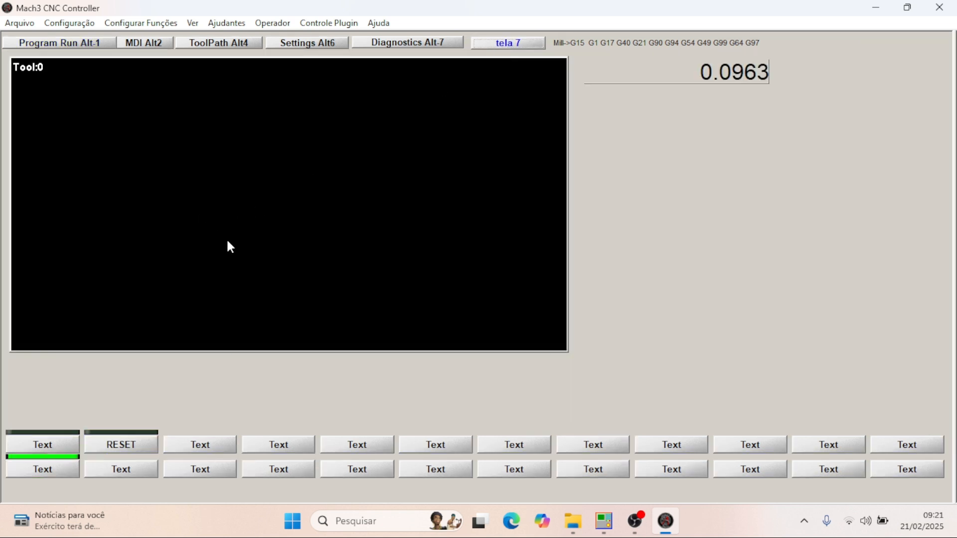
click(124, 449)
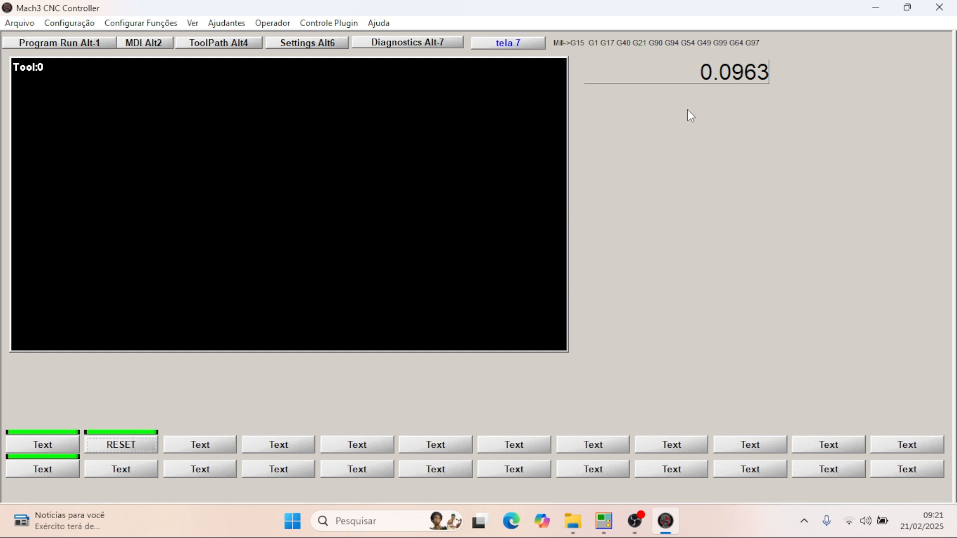
click(127, 445)
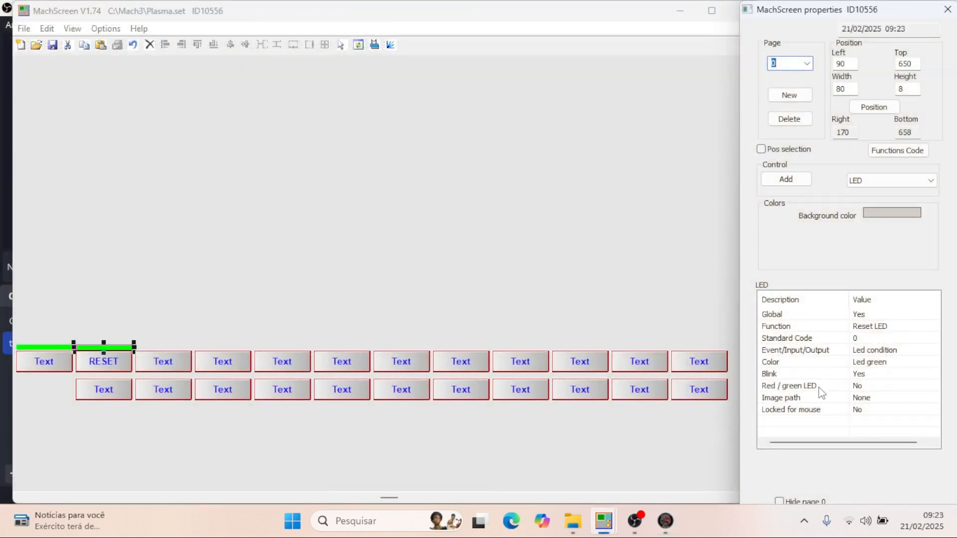
- Set Red / green LED to Yes for the RESET button's LED in MachScreen, and test RESET and the lower row's first button in Mach3
click(862, 387)
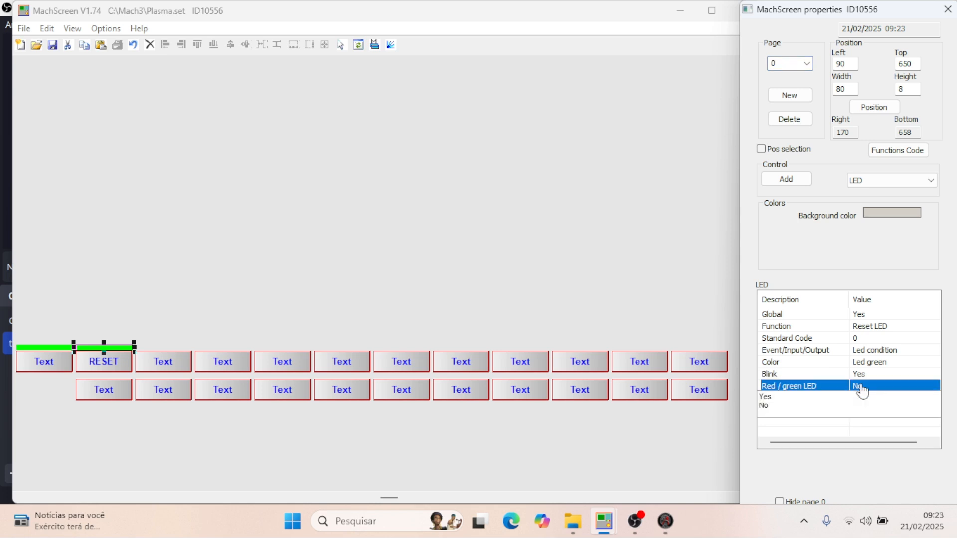
click(777, 397)
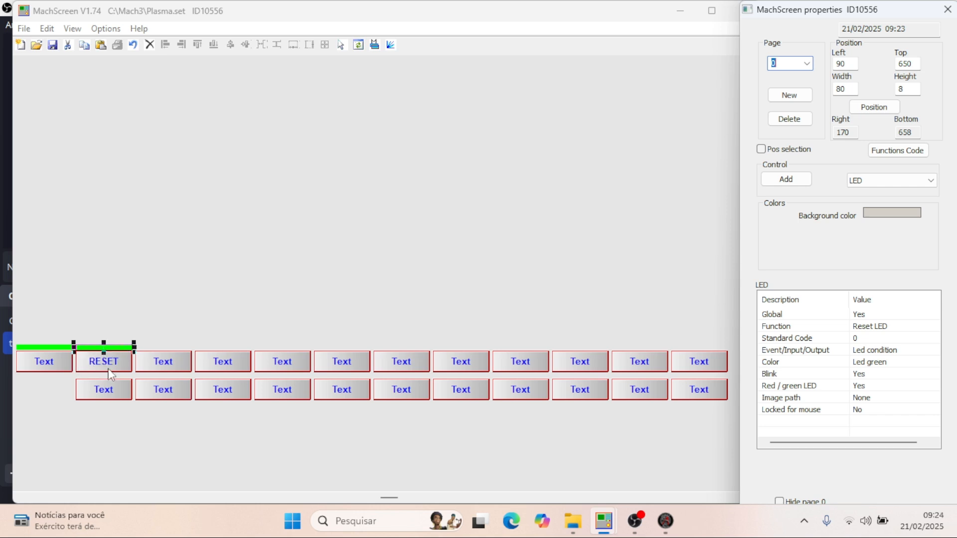
click(665, 521)
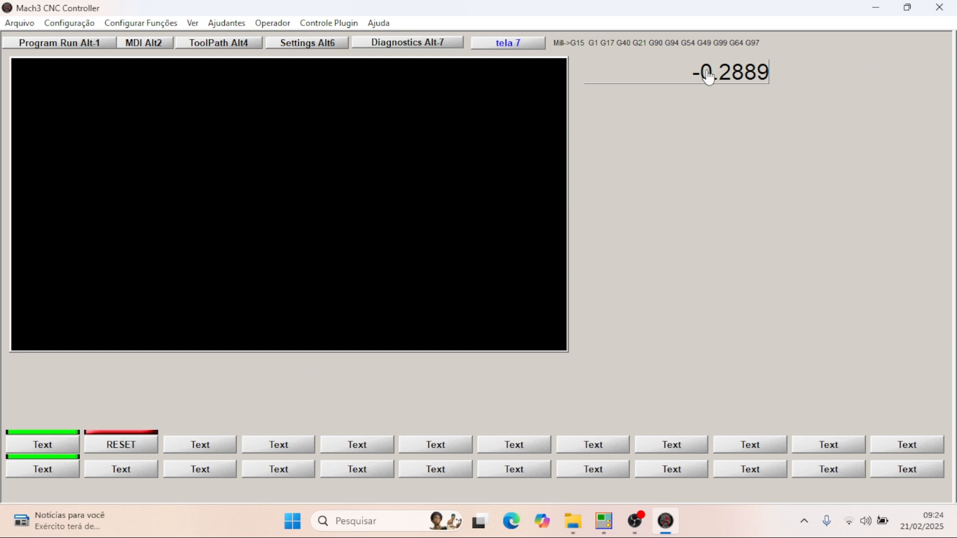
click(106, 451)
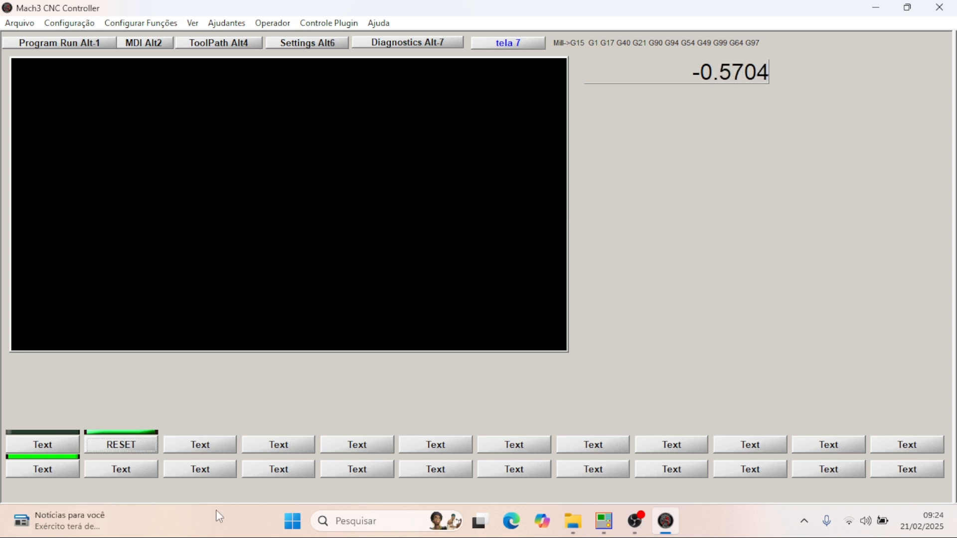
click(37, 471)
click(54, 474)
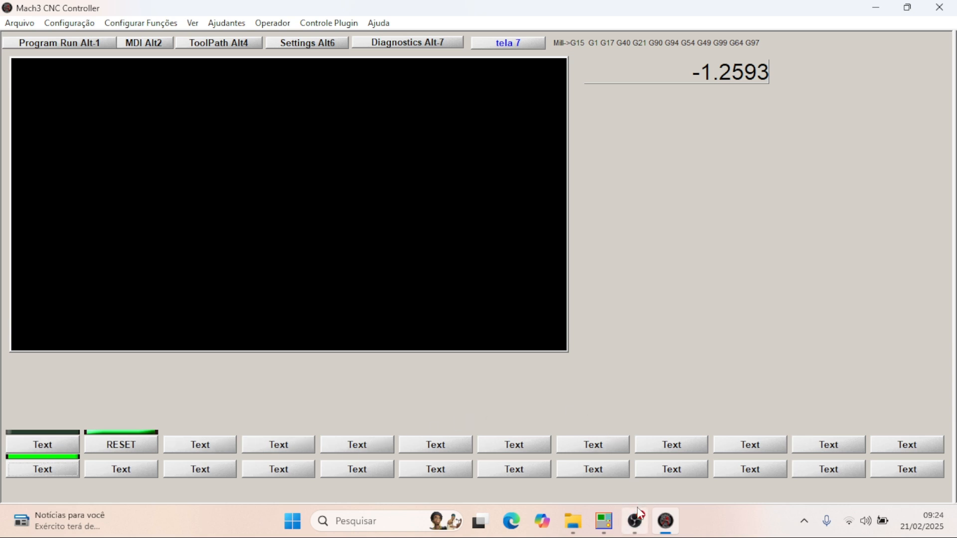
- Return to Plasma.set in MachScreen, open page 7 and set the text of the lower row's first button to "JOG"
click(612, 531)
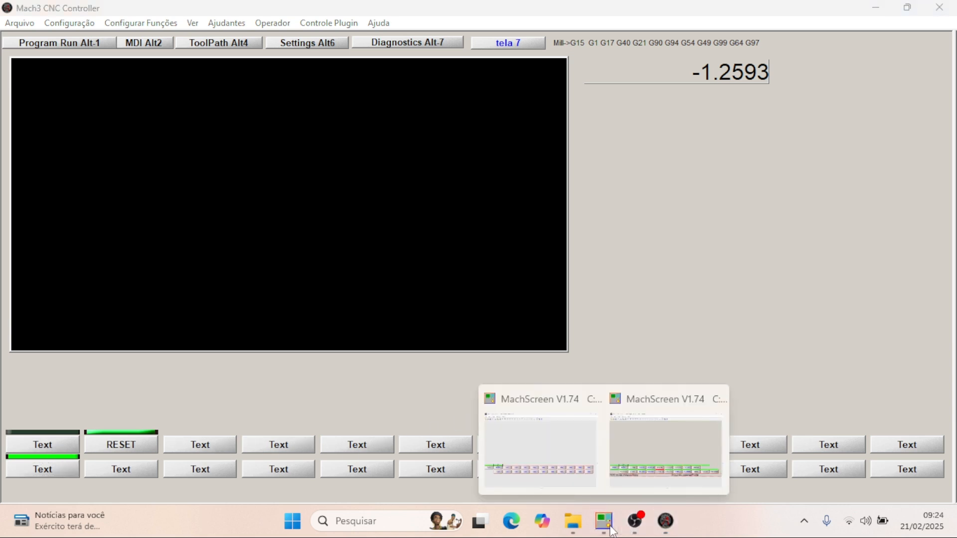
click(554, 459)
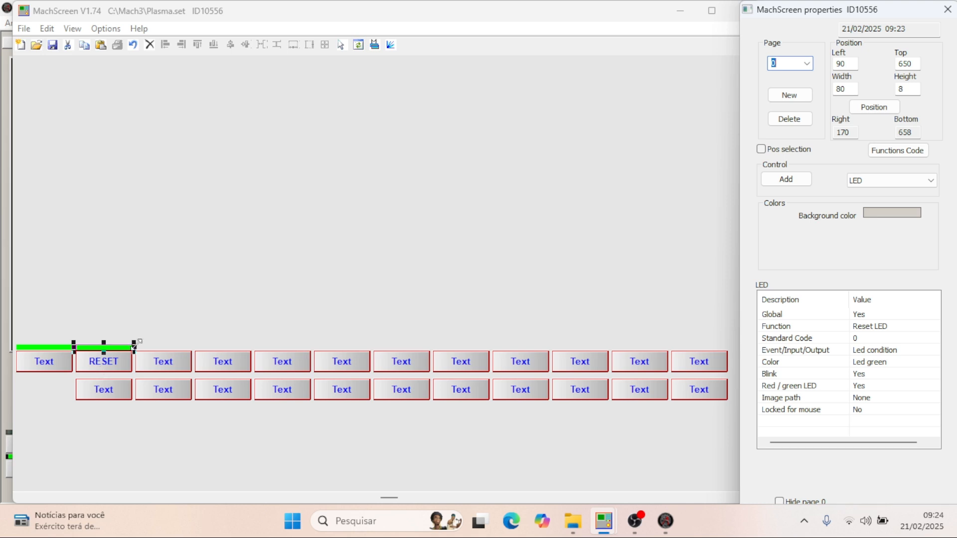
click(806, 63)
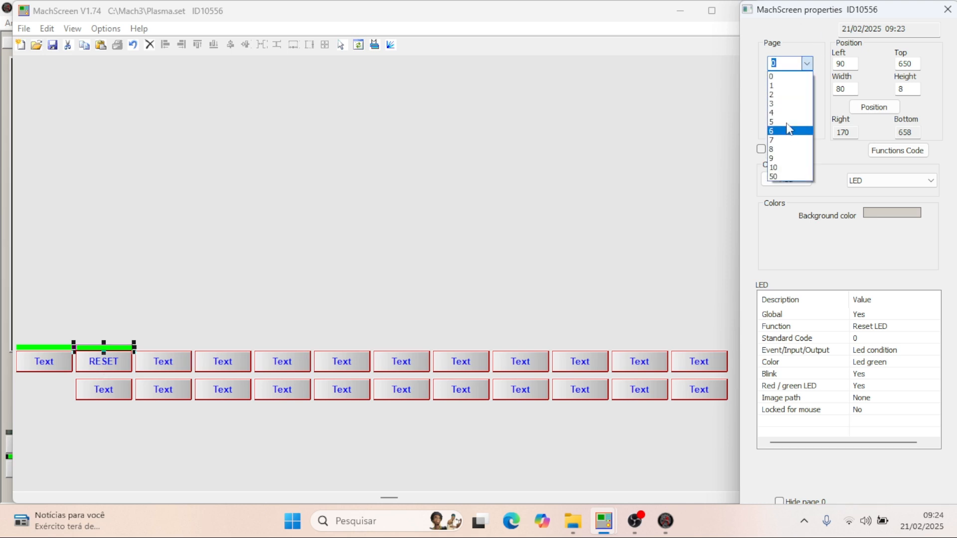
click(788, 140)
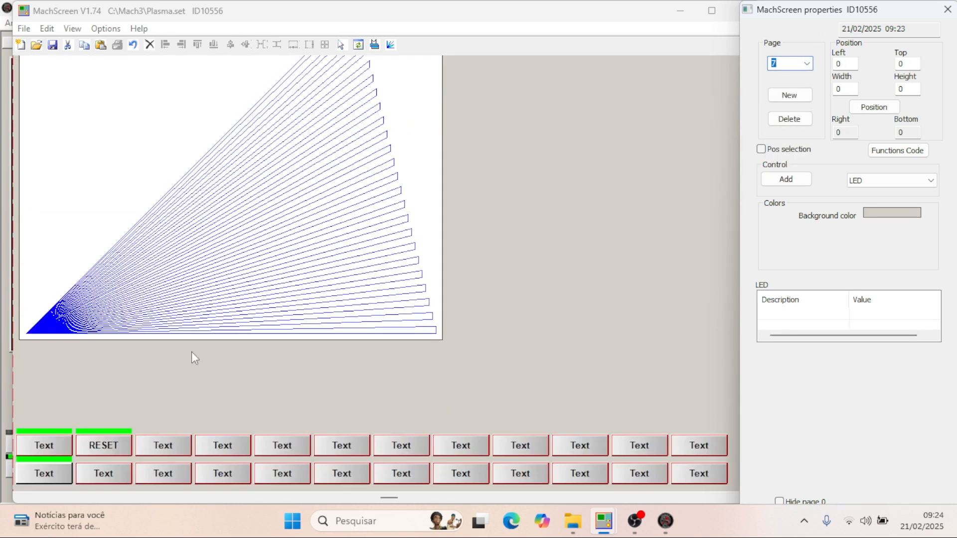
scroll(149, 358, down, 3)
click(39, 308)
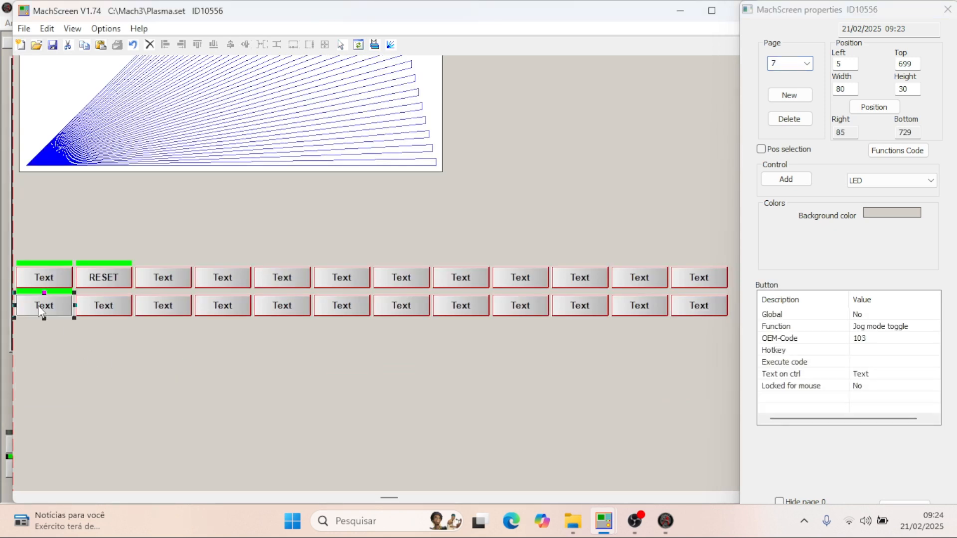
click(875, 374)
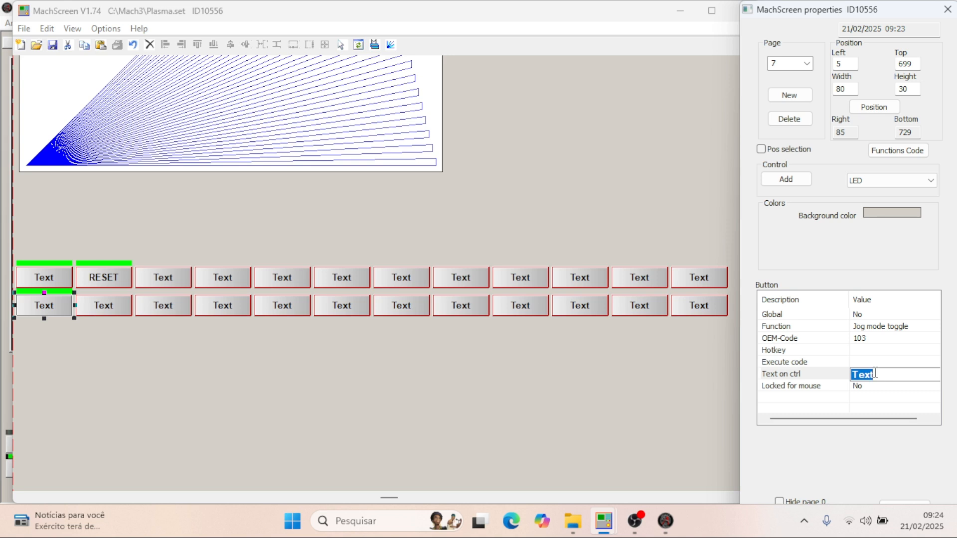
text(JOG)
key(Return)
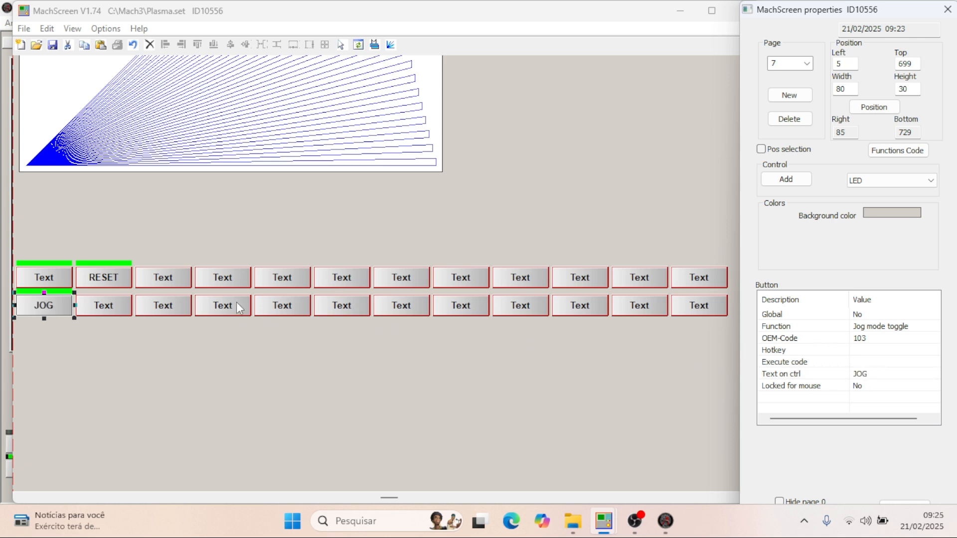
- Open page 0 of the Plasma.set screen set for editing the shared buttons
click(79, 279)
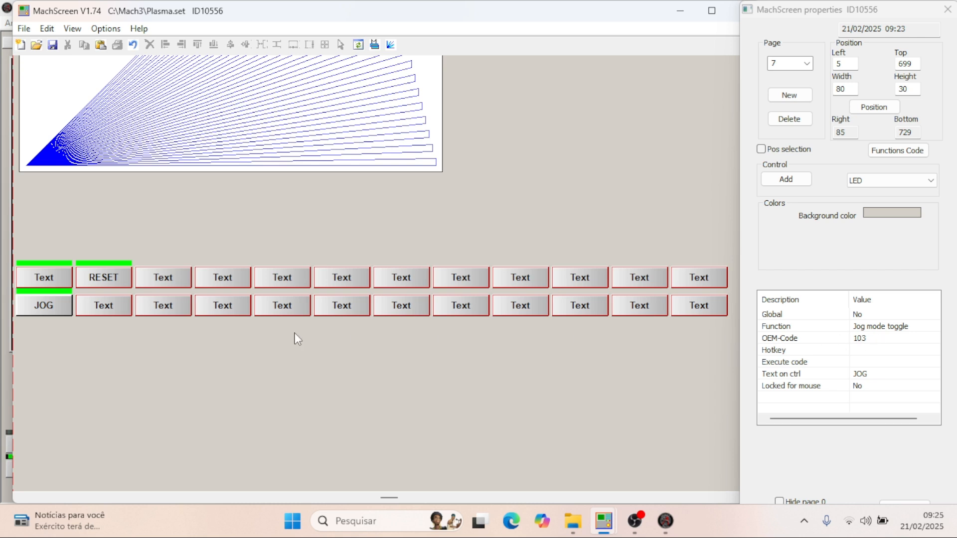
scroll(90, 264, up, 2)
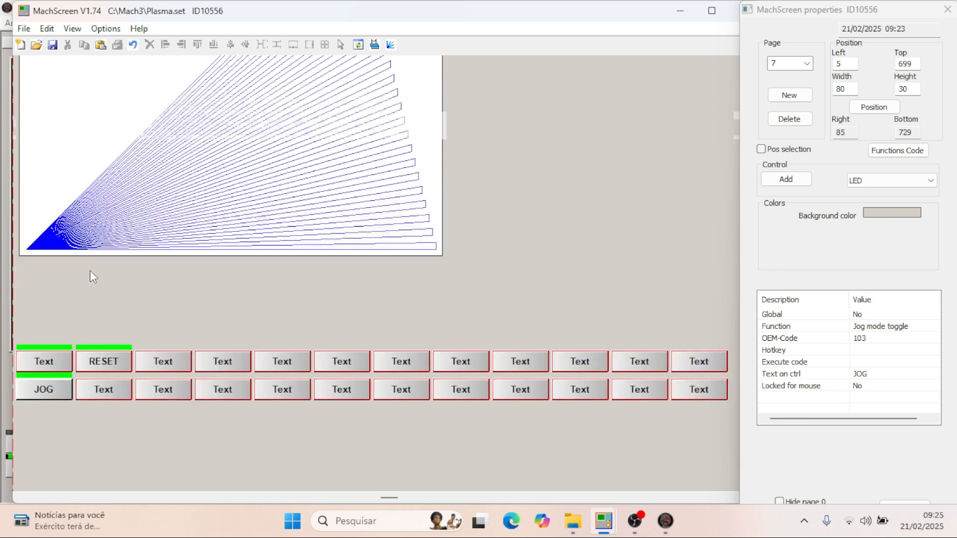
click(43, 391)
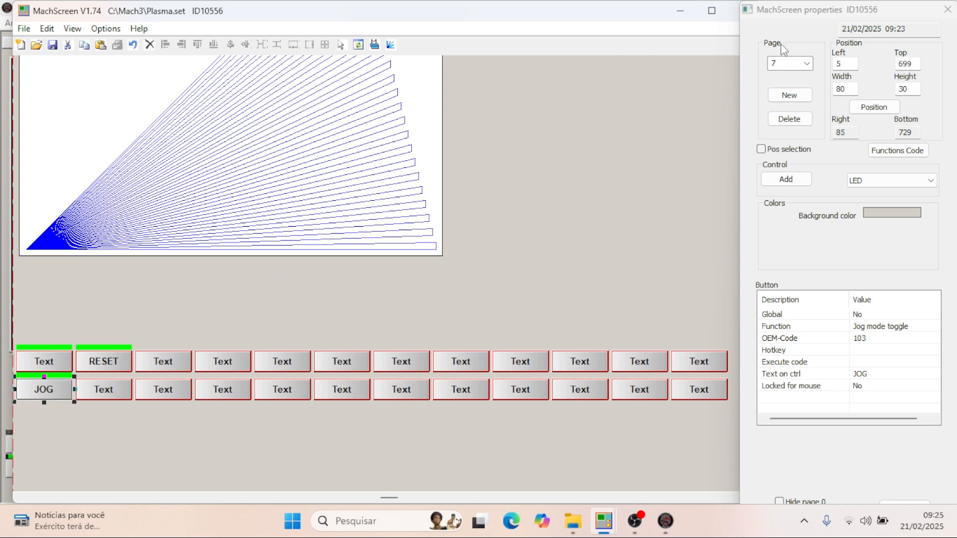
click(807, 63)
click(788, 75)
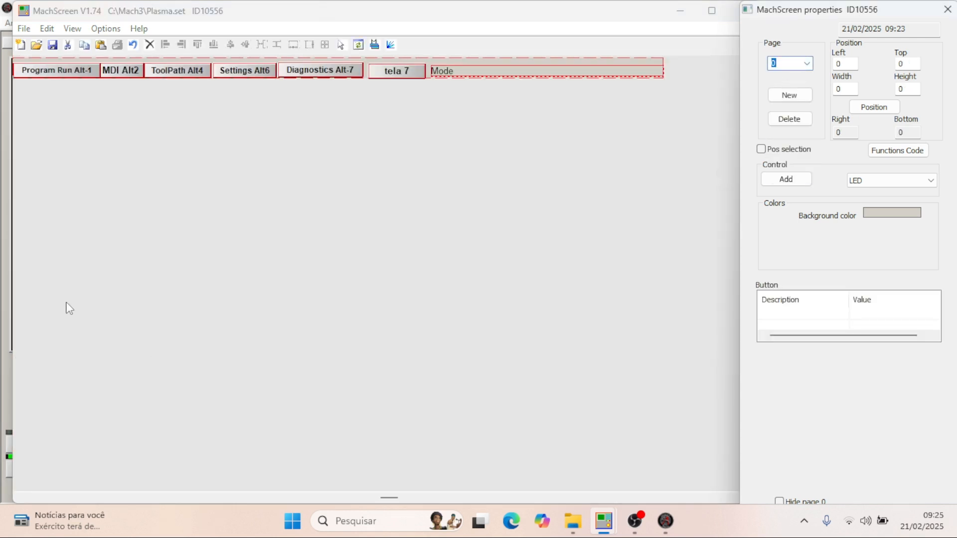
- Set the text of the upper row's first button, the Cycle start one, to "START"
scroll(74, 286, down, 5)
click(57, 368)
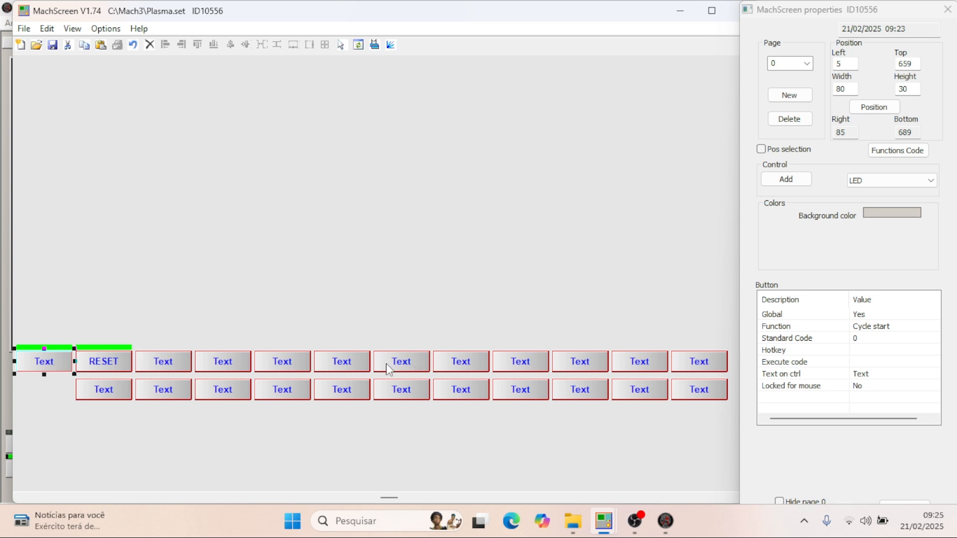
click(466, 368)
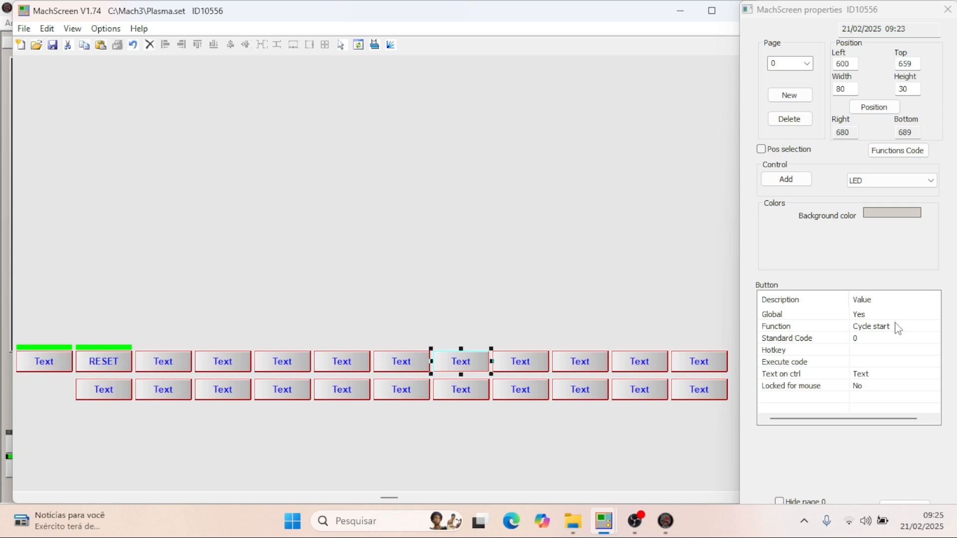
click(523, 369)
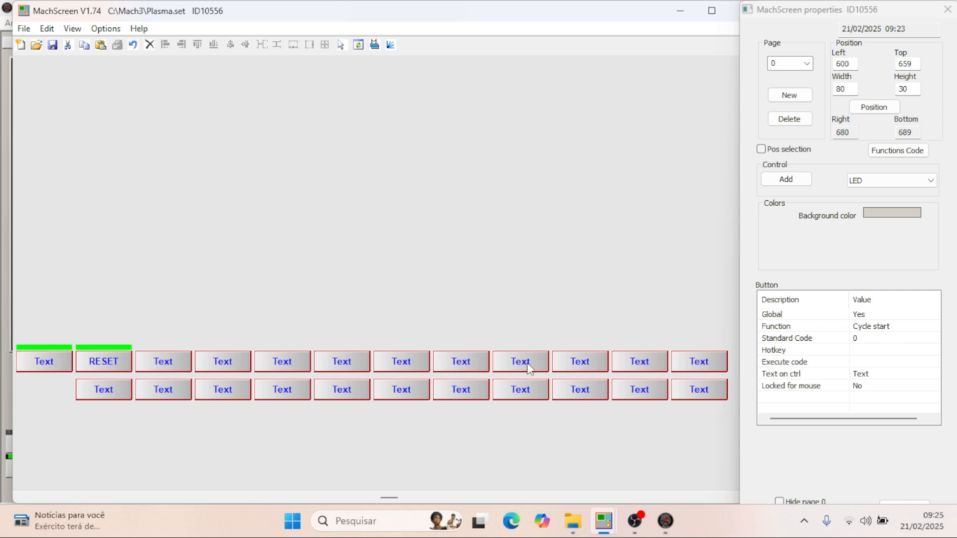
click(399, 358)
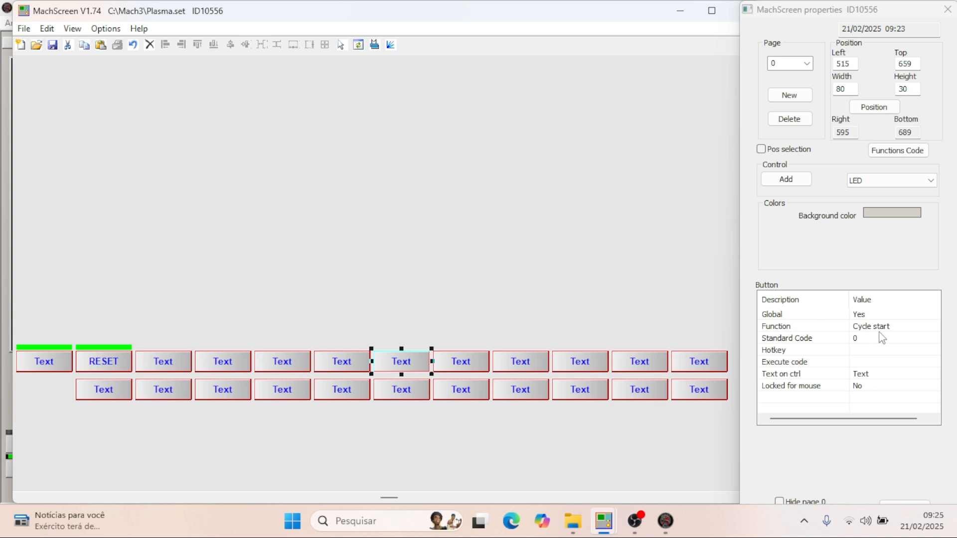
click(52, 358)
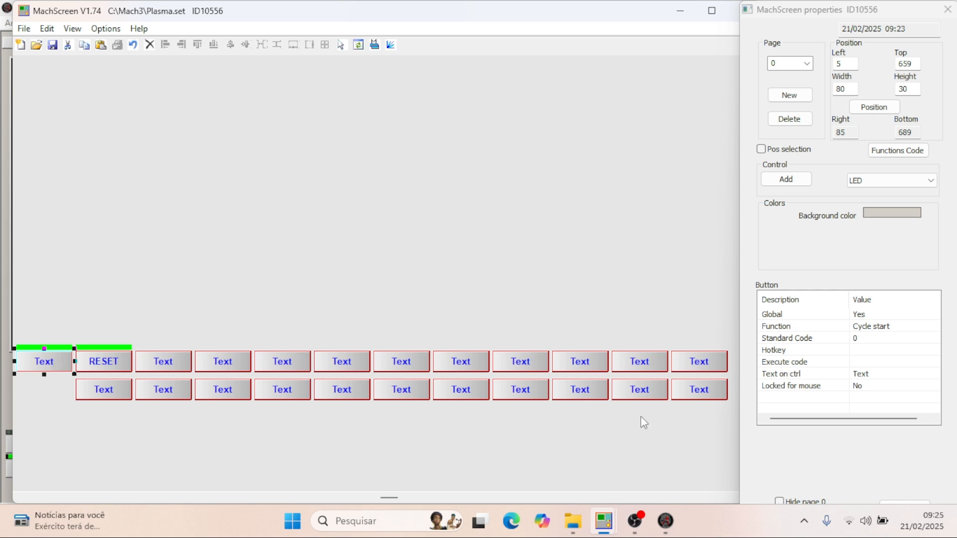
click(877, 374)
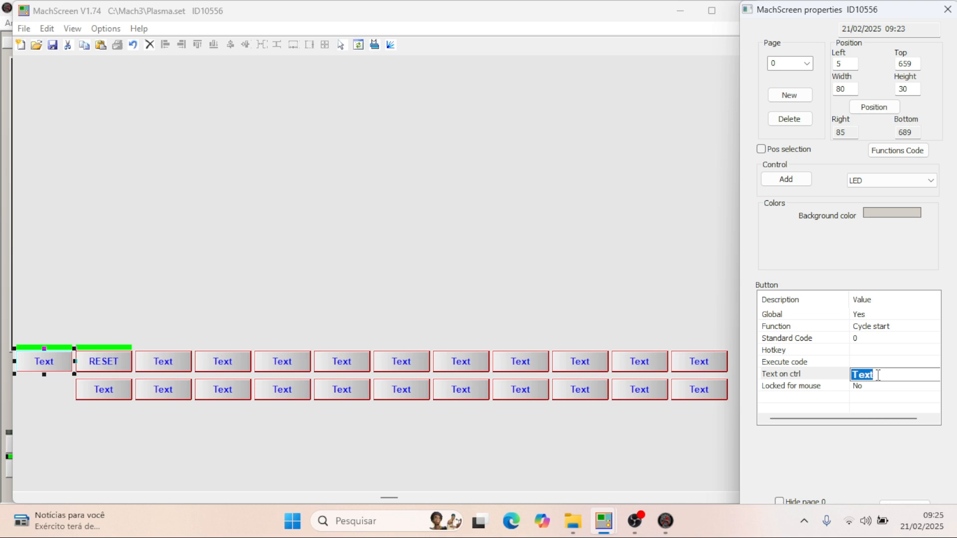
text(START)
key(Return)
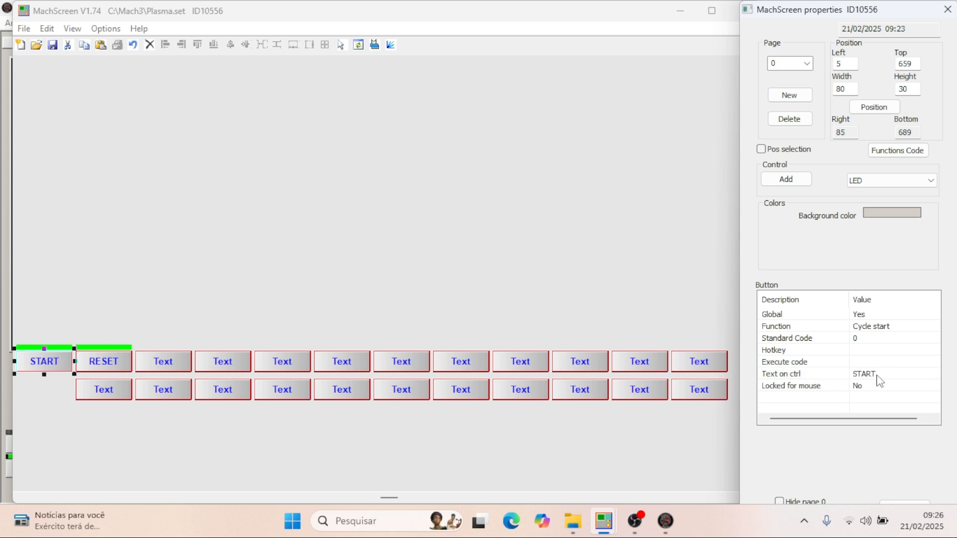
- Look up the function and standard code of the START button's LED in plasma thc - 2.set for comparison with Plasma.set
click(64, 347)
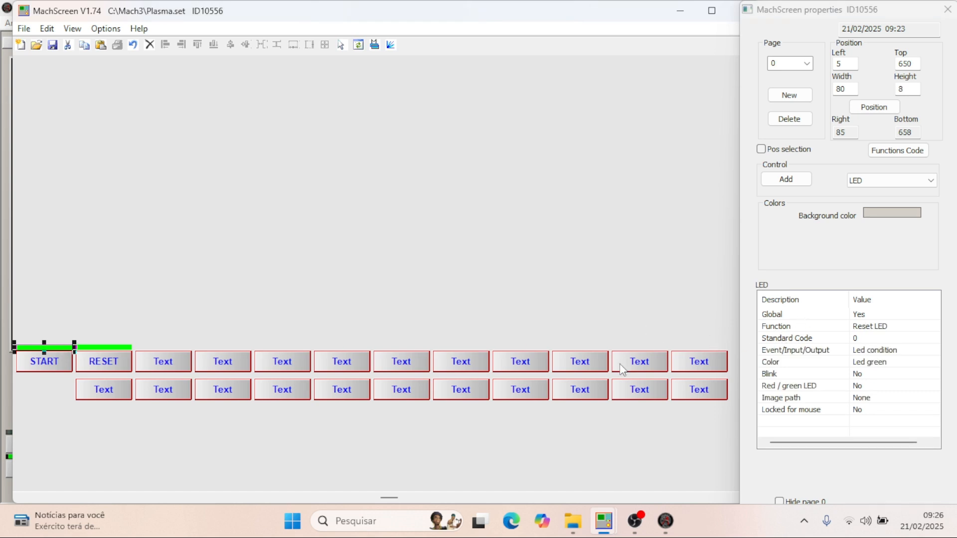
mouse_move(601, 534)
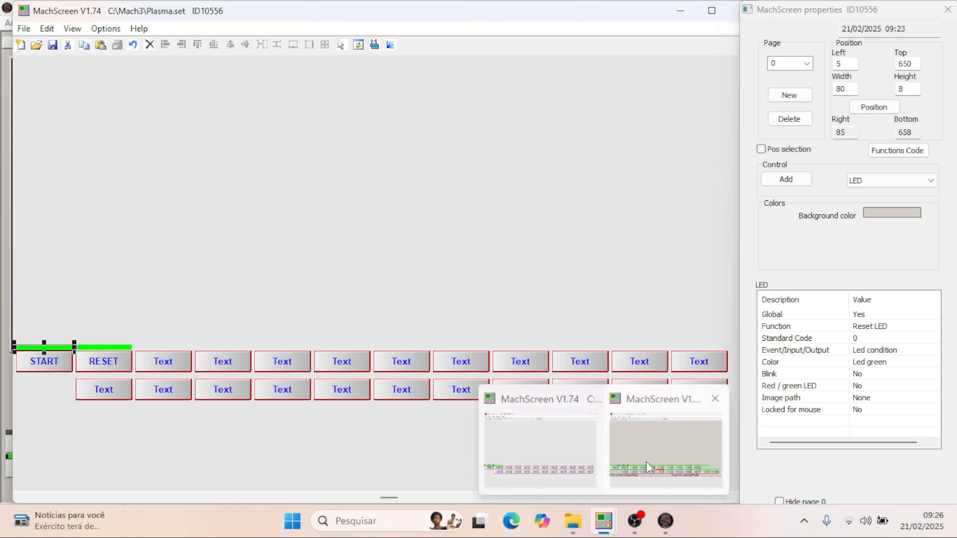
mouse_move(646, 462)
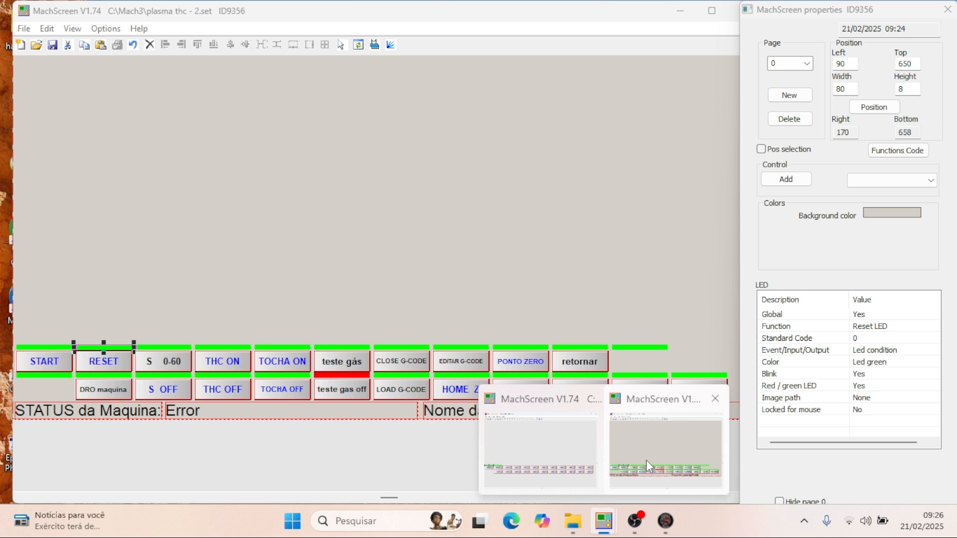
click(646, 459)
click(35, 345)
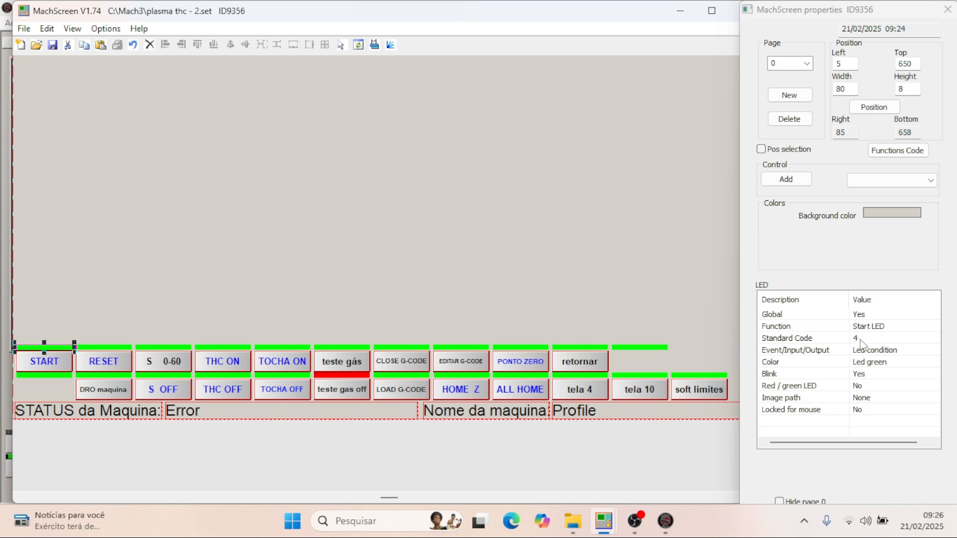
- Return to Plasma.set and set the Standard Code of the LED above the START button to 4
mouse_move(598, 530)
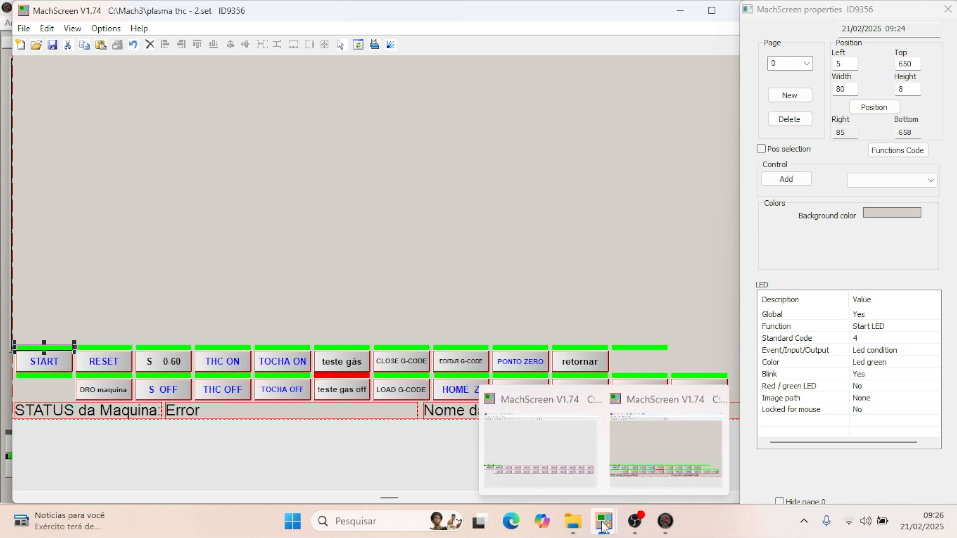
click(567, 445)
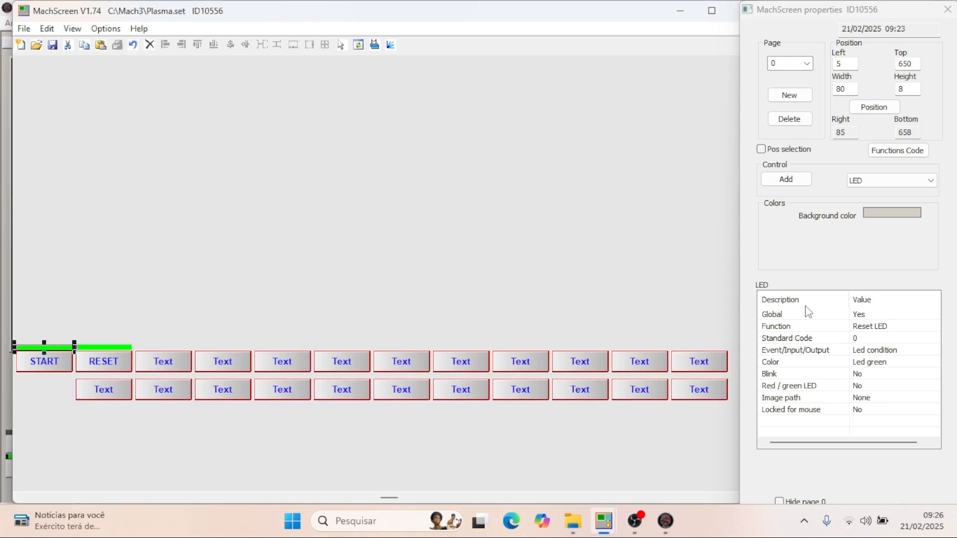
click(875, 341)
click(876, 343)
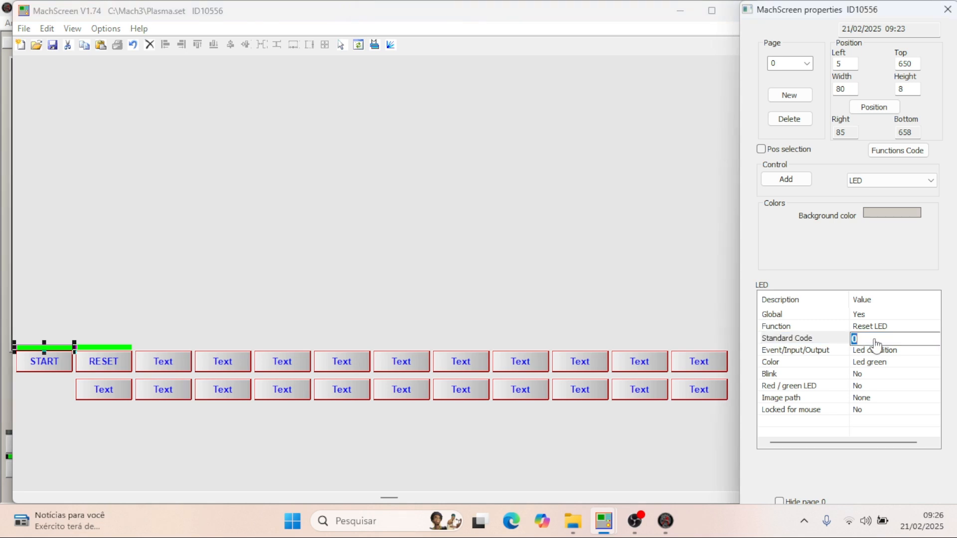
text(4)
key(Return)
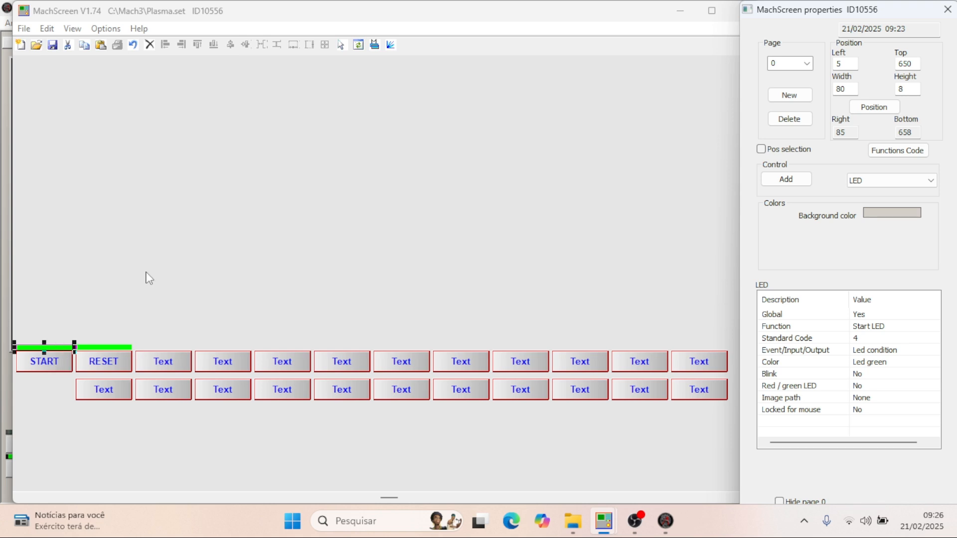
- Save Plasma.set with the START label and LED, and reload the Plasma screen set in Mach3
click(53, 49)
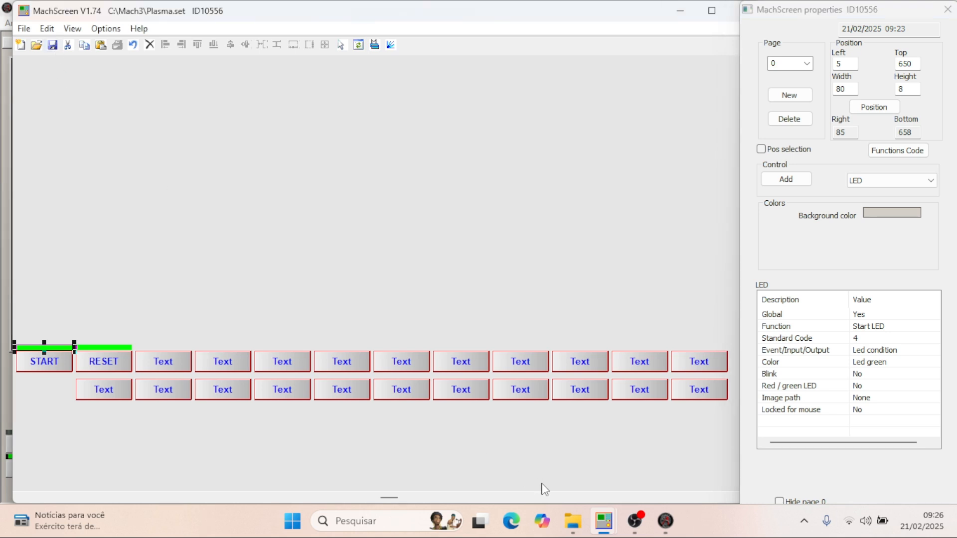
click(666, 522)
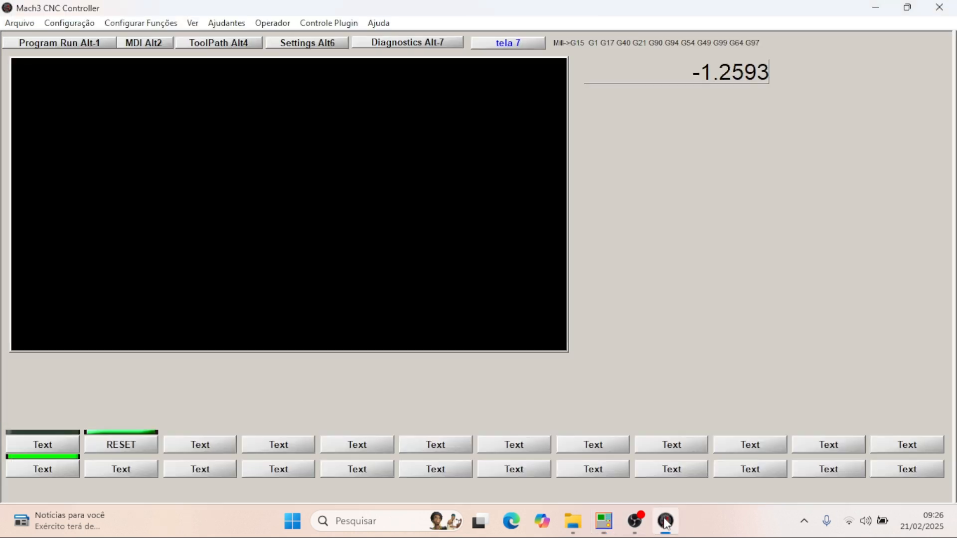
click(191, 23)
click(212, 37)
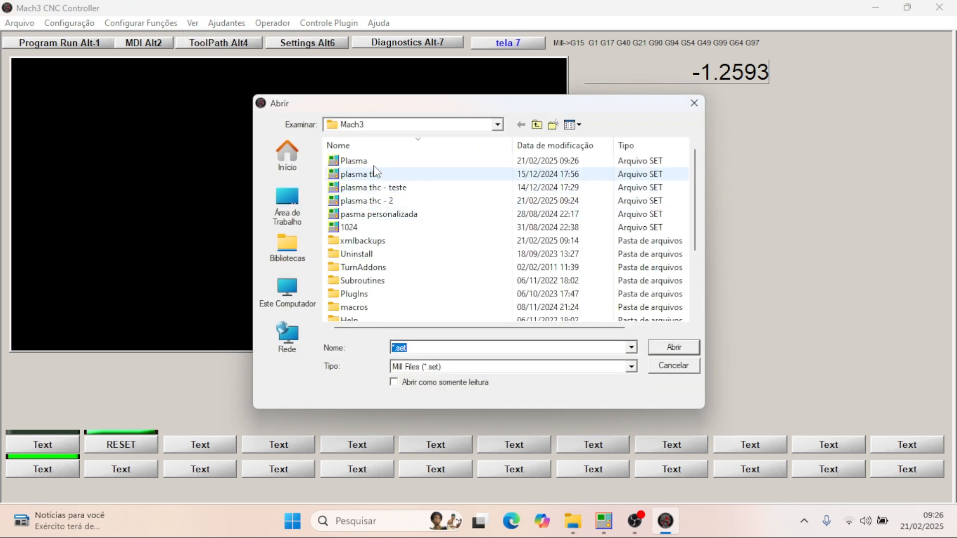
double_click(355, 161)
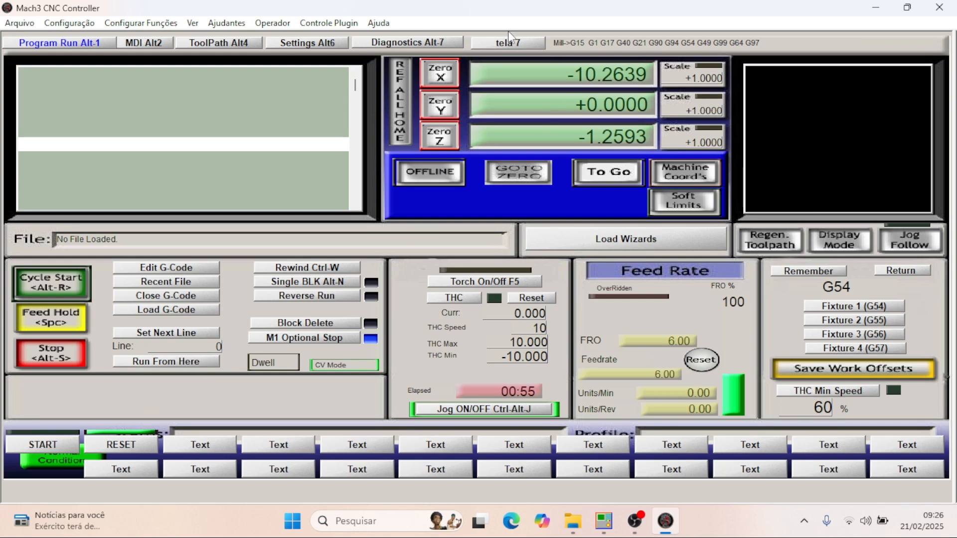
- Open the tela 7 screen in Mach3 and test the START button
click(509, 42)
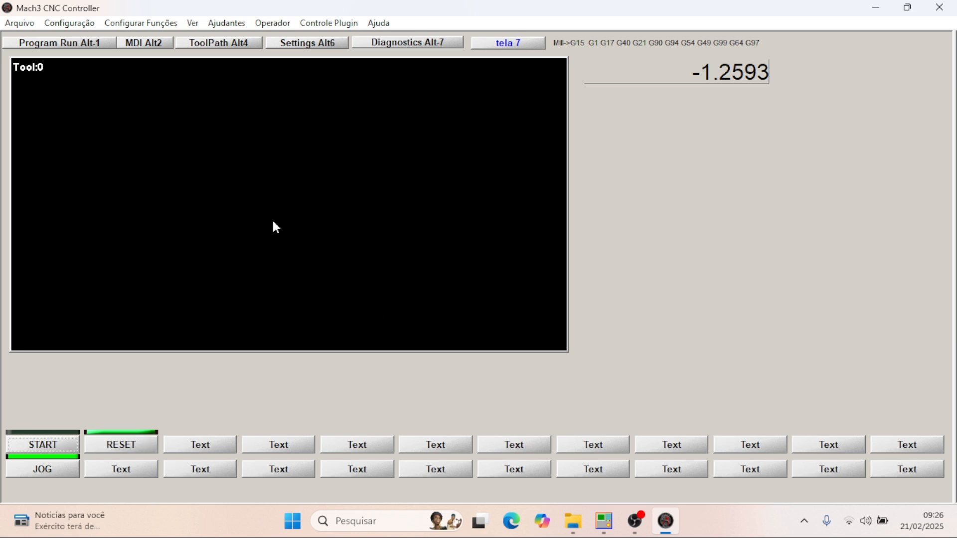
click(57, 444)
- Switch back to Plasma.set in MachScreen and open page 7
mouse_move(603, 521)
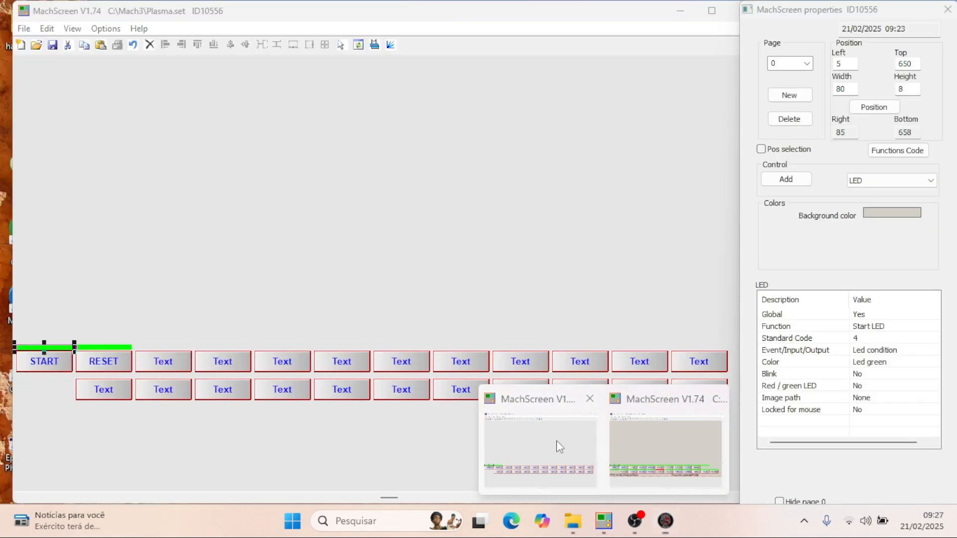
click(559, 445)
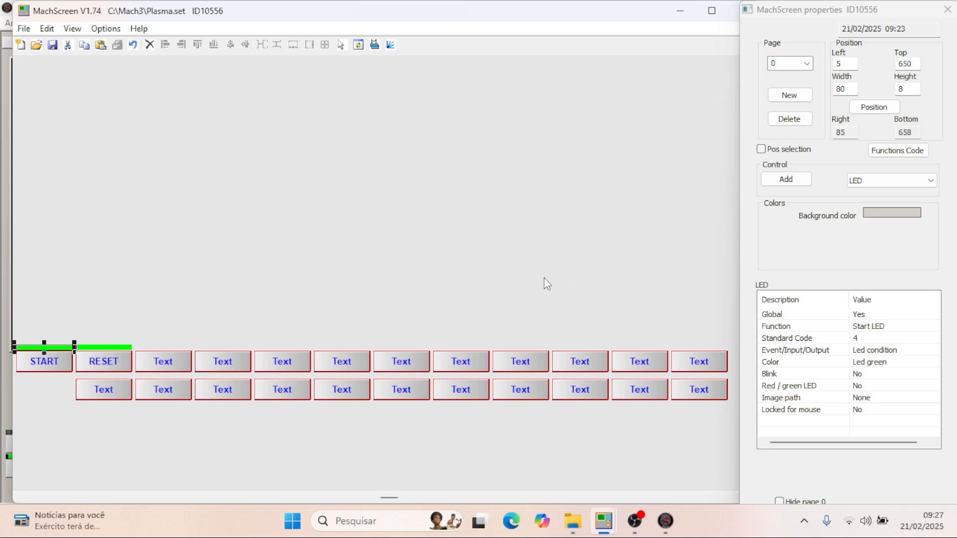
scroll(543, 278, up, 5)
click(804, 64)
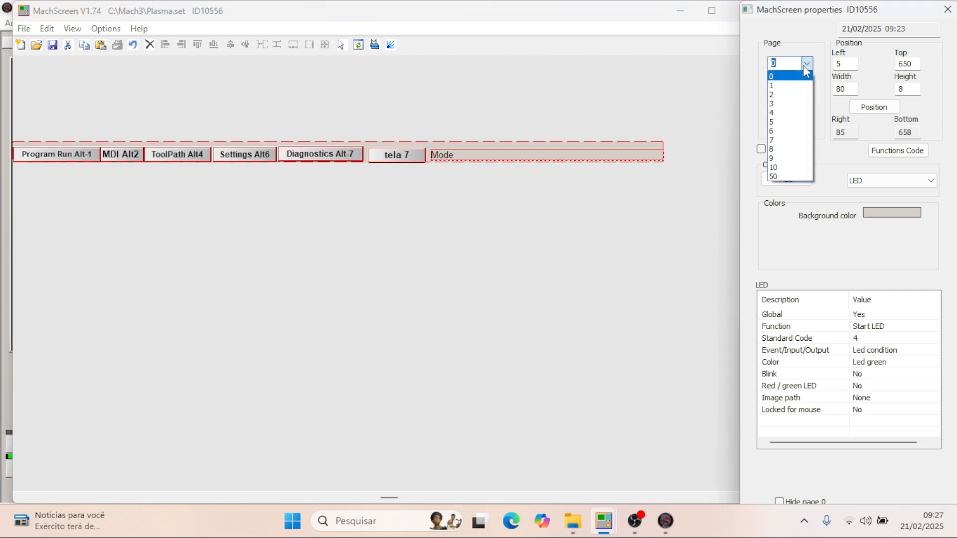
click(790, 140)
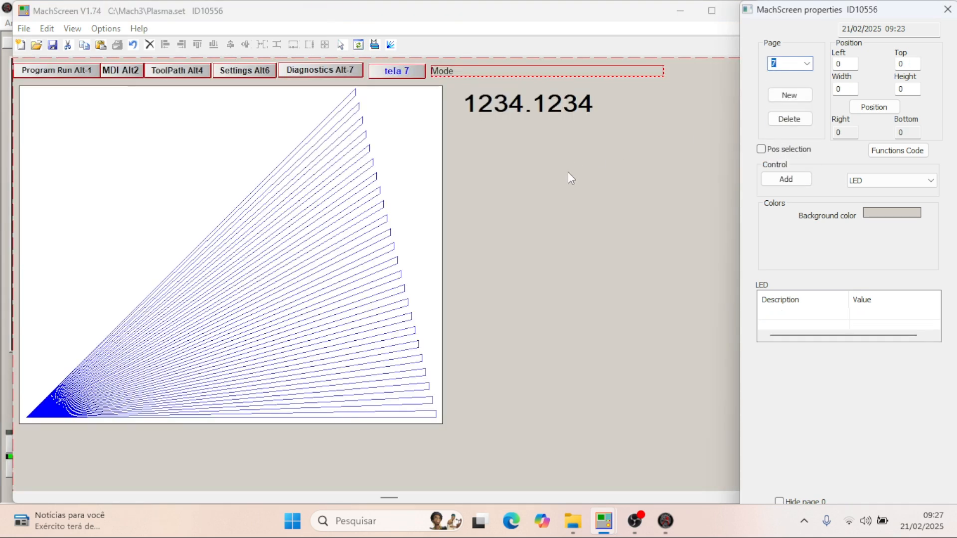
- Add a 200 by 40 DRO on page 7 below the existing one, at about left 640, top 108
click(925, 182)
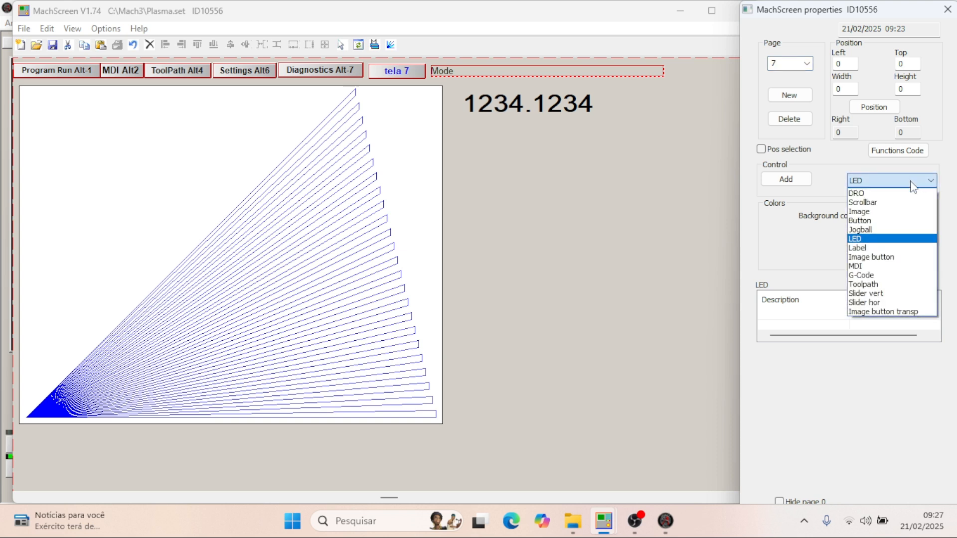
click(885, 195)
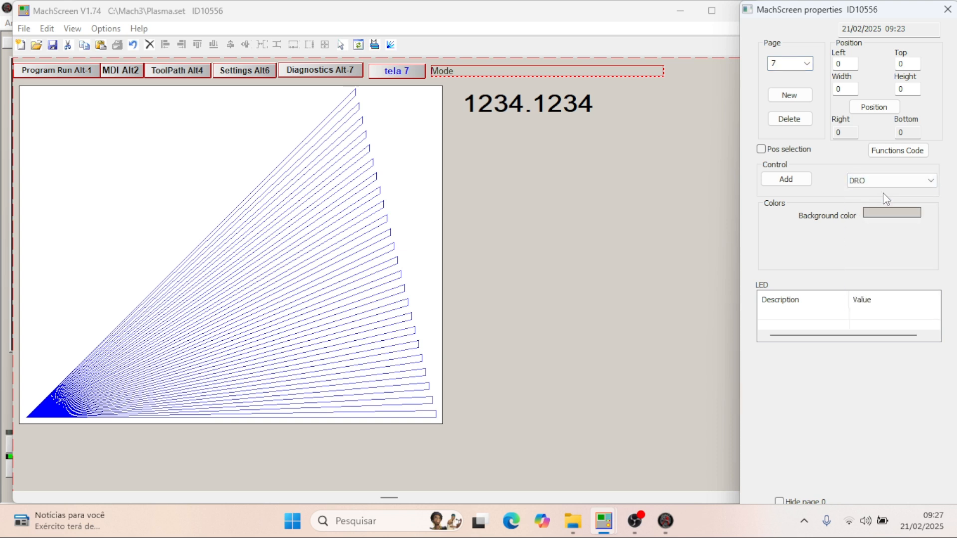
click(783, 180)
click(772, 178)
click(578, 195)
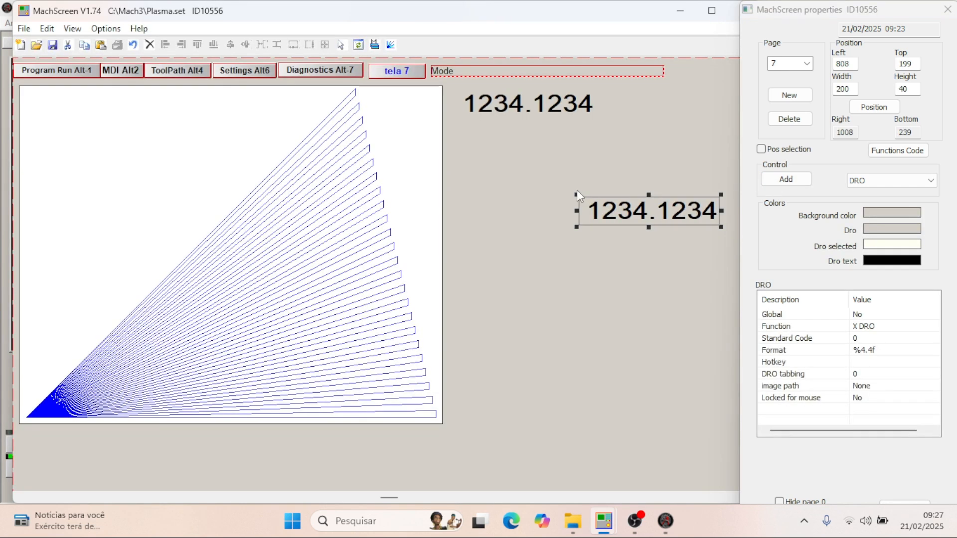
drag(650, 205, 529, 156)
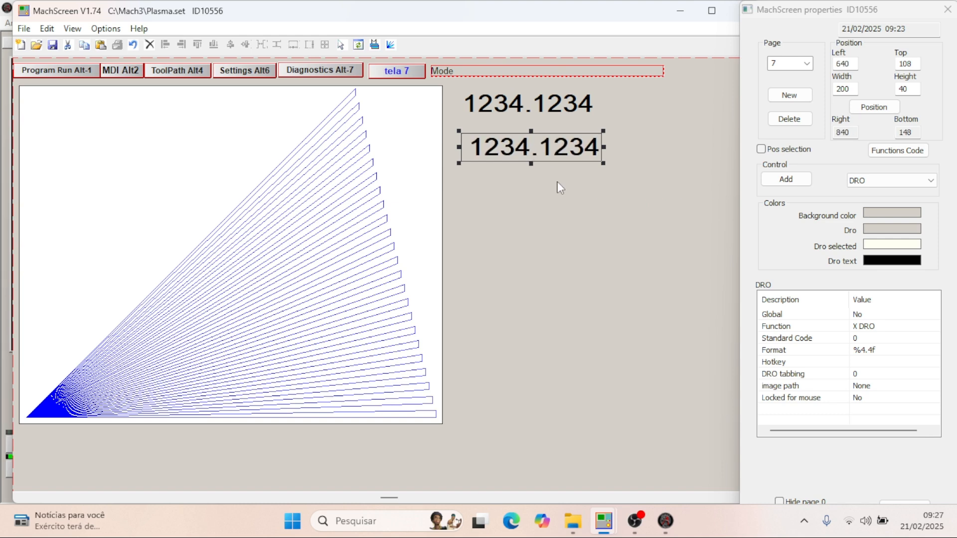
- Add two more 200 by 40 DROs stacked beneath the others, the lowest at about left 642, top 220
click(786, 179)
click(553, 220)
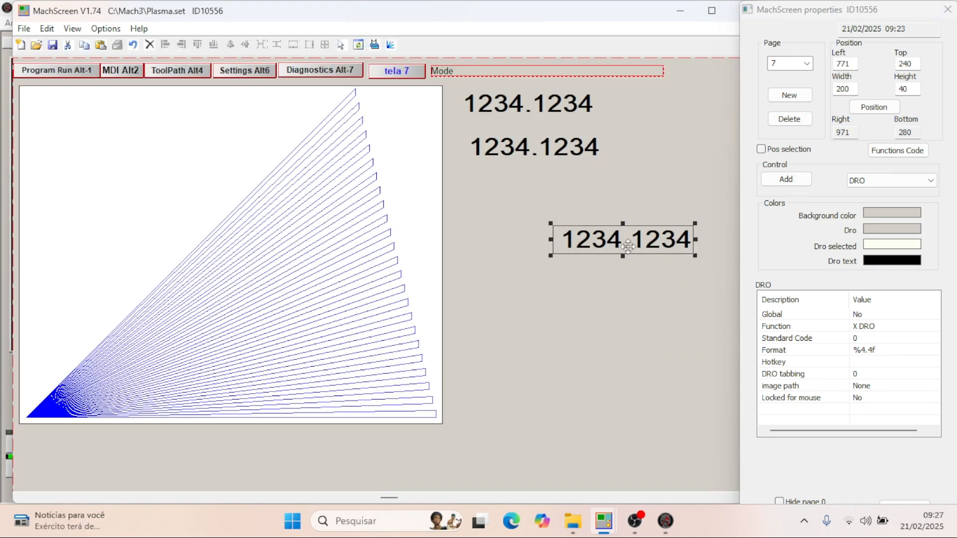
drag(609, 240, 516, 185)
click(786, 180)
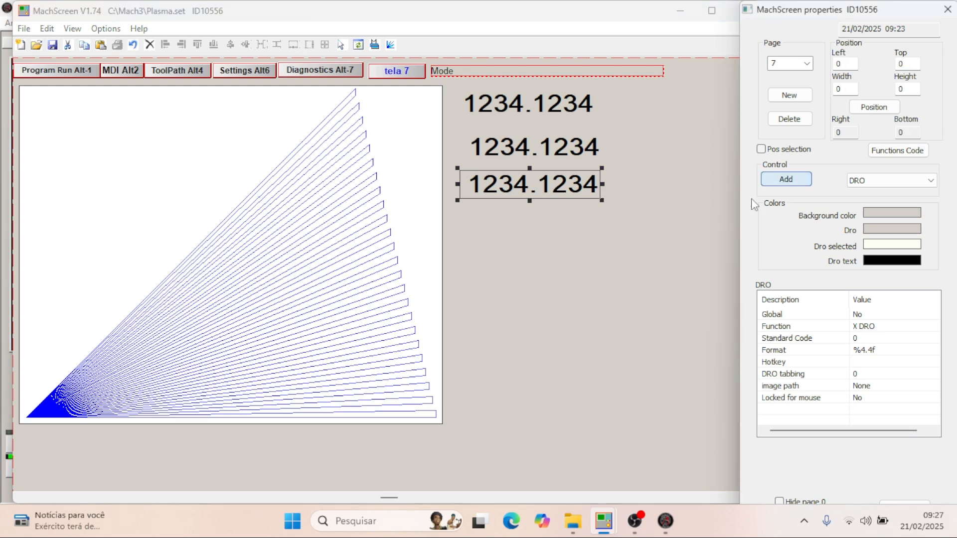
click(570, 259)
drag(628, 280, 537, 228)
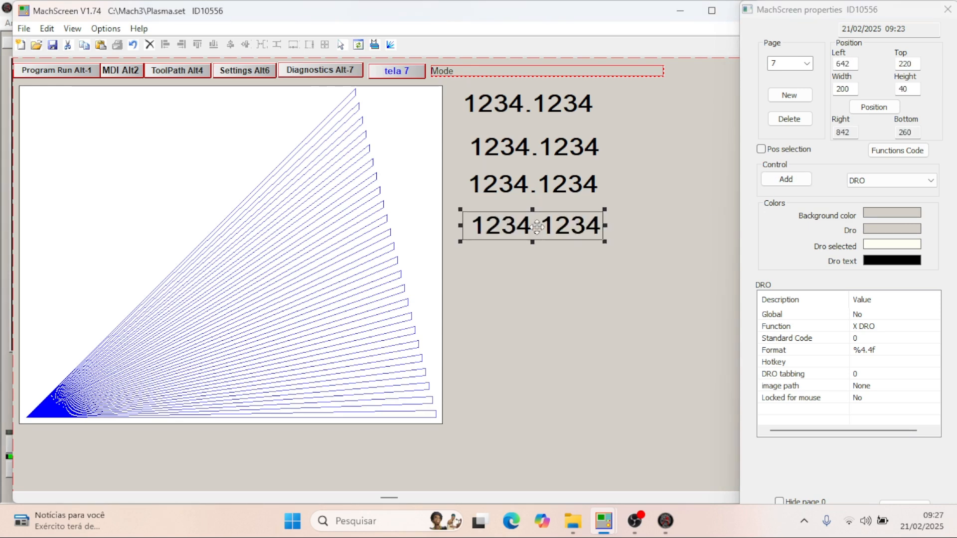
- Resize the topmost DRO on page 7 to width 150 and height 35, following the X DRO in plasma thc - 2.set
click(543, 107)
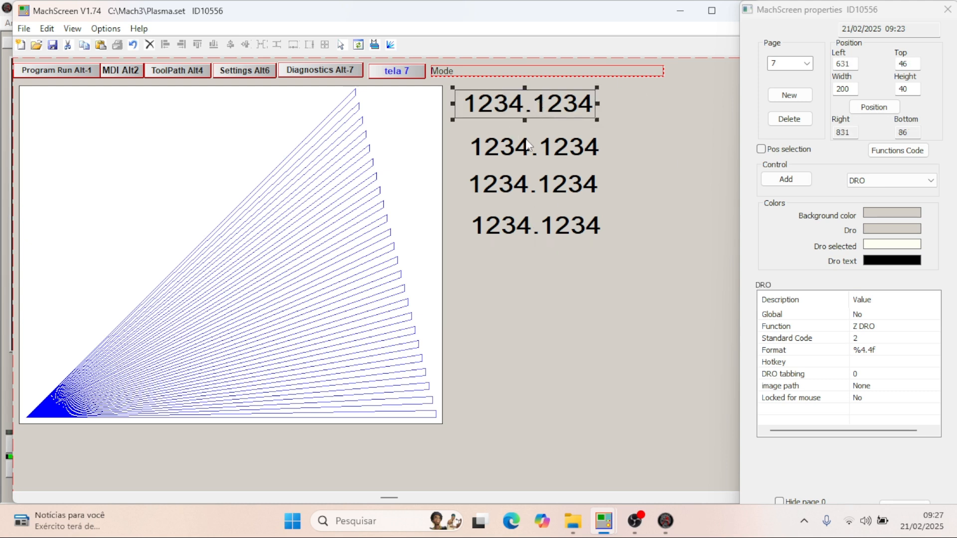
scroll(592, 182, down, 3)
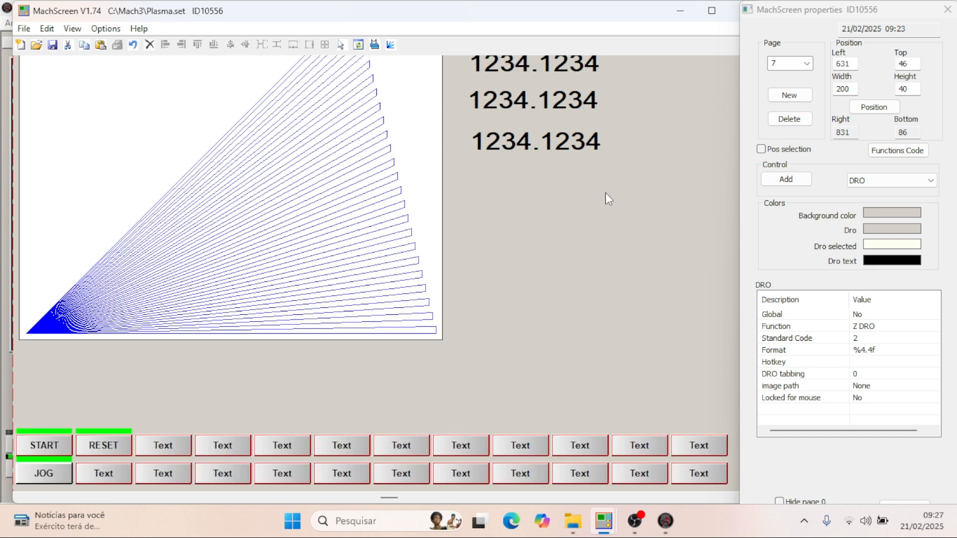
mouse_move(606, 524)
click(633, 439)
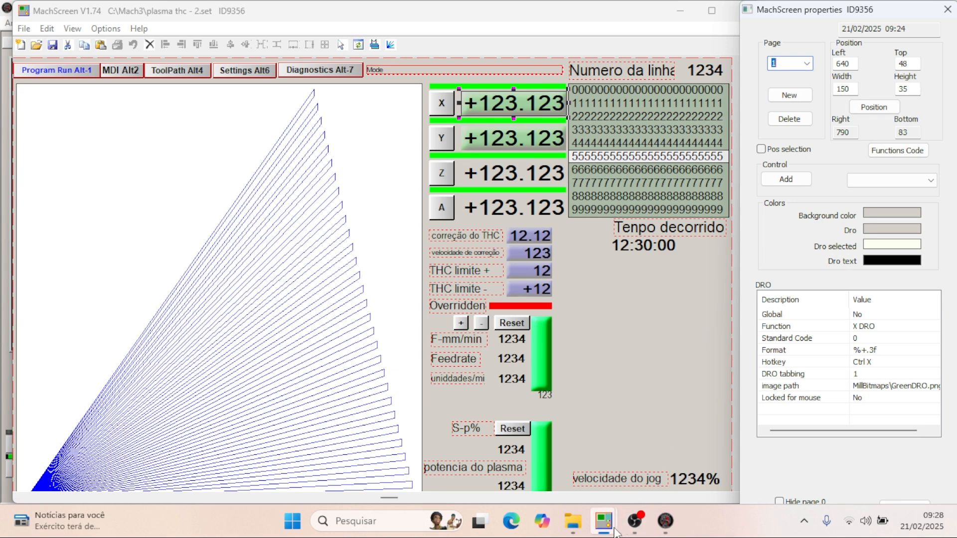
mouse_move(605, 522)
click(576, 468)
scroll(509, 229, up, 3)
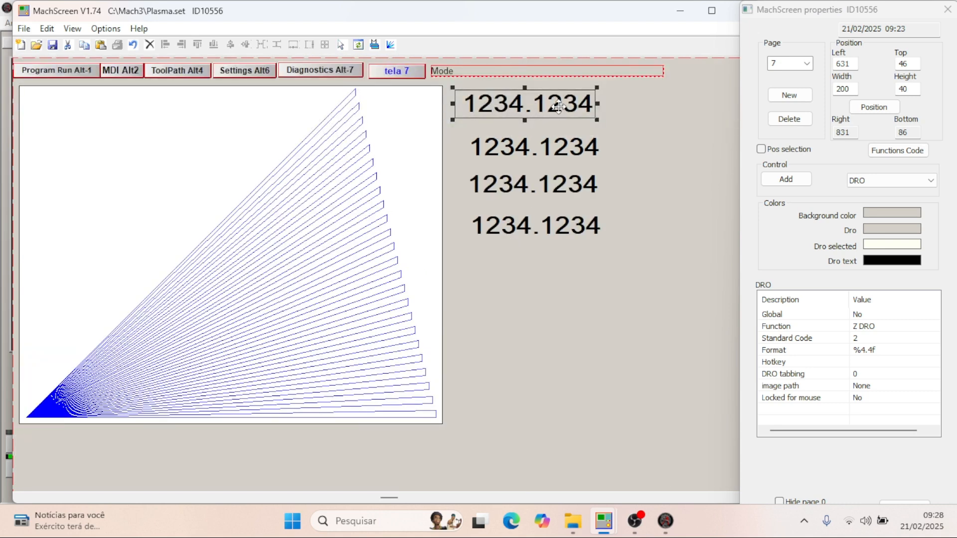
double_click(847, 88)
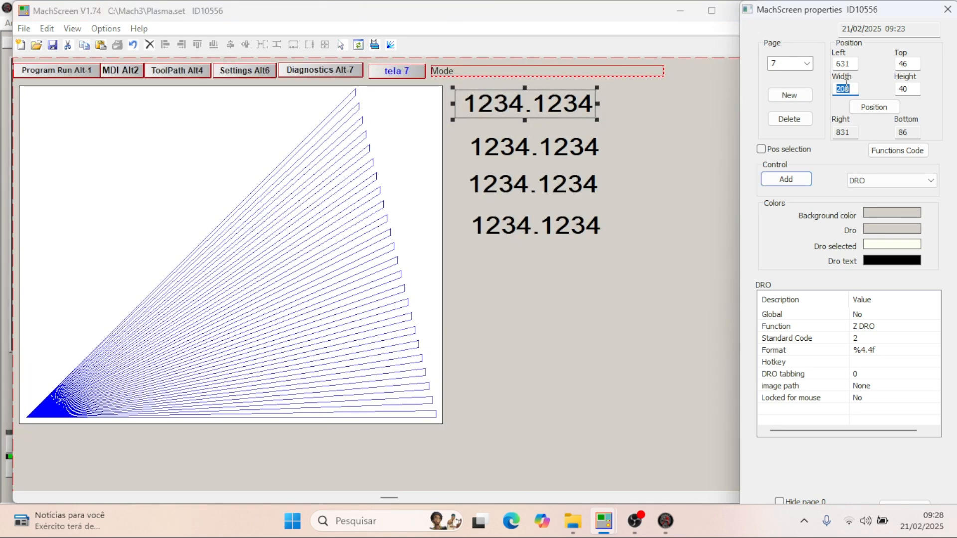
text(150)
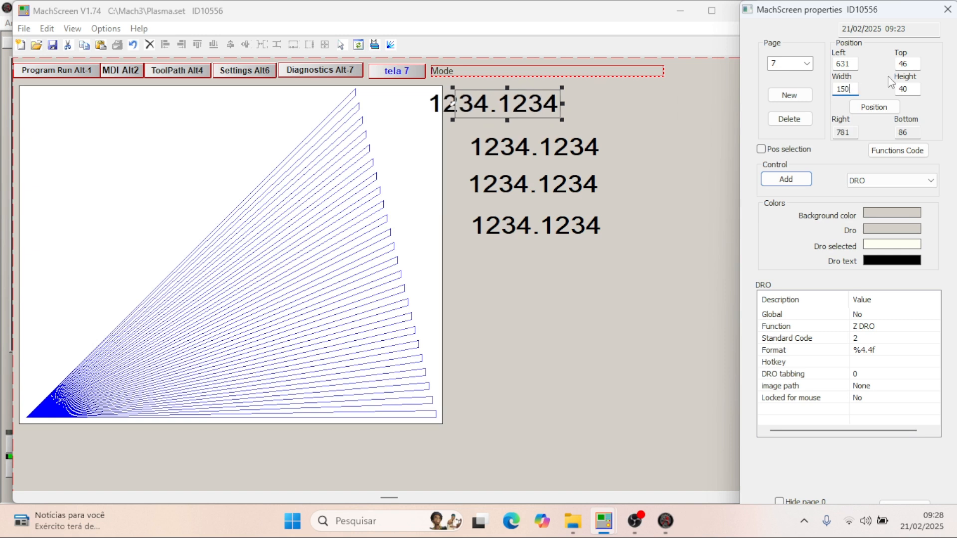
double_click(916, 90)
text(35)
- Resize the second DRO on page 7 to width 150 and height 35
click(566, 147)
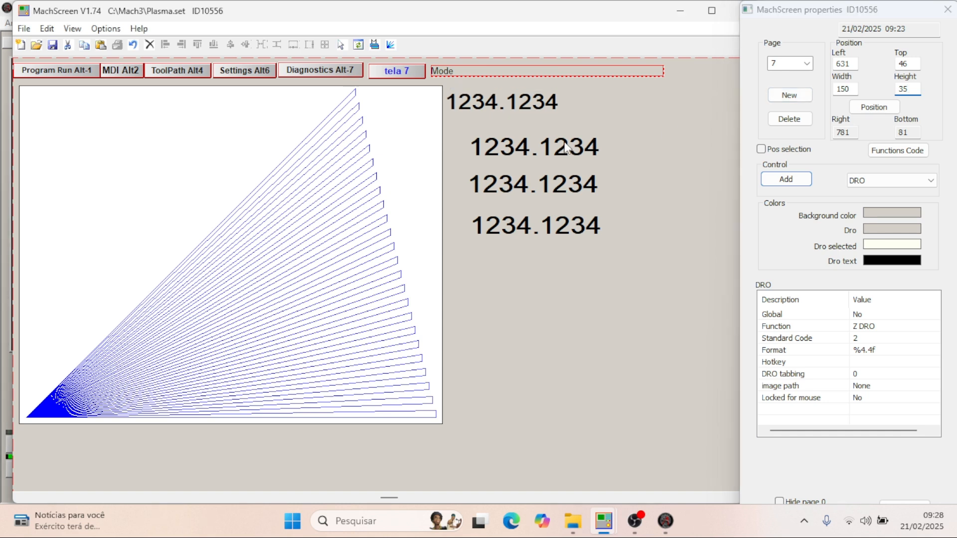
click(566, 147)
double_click(844, 89)
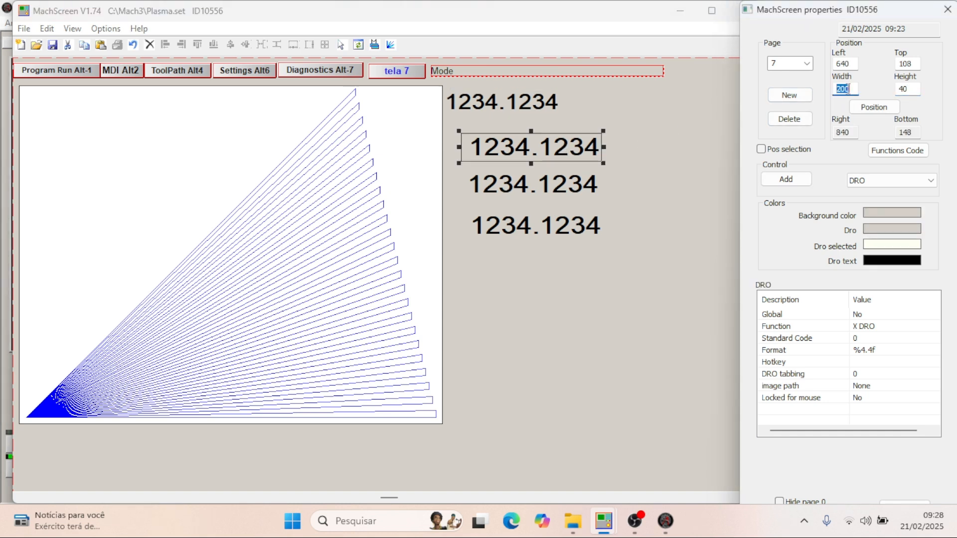
text(150)
double_click(906, 89)
text(35)
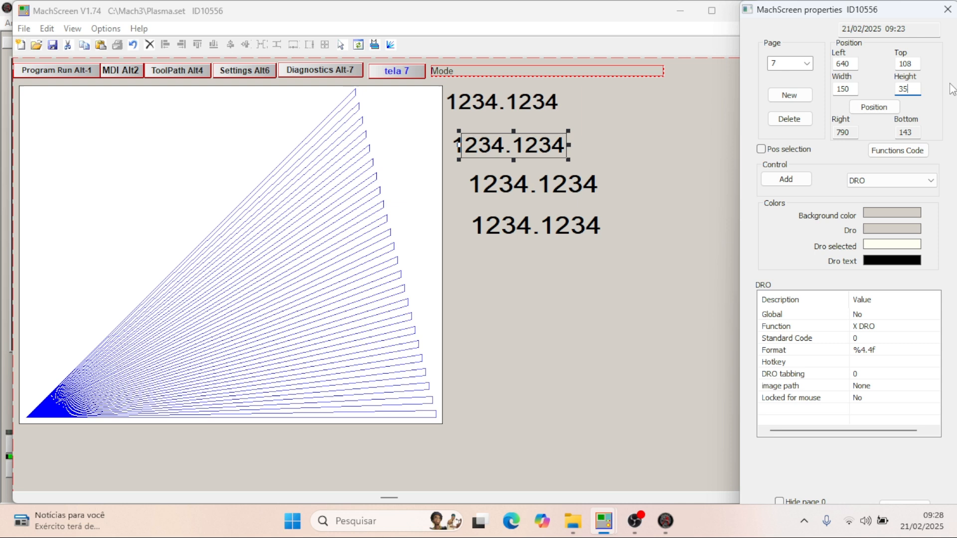
- Resize the third DRO on page 7 to width 150 and height 35
click(568, 187)
double_click(844, 89)
text(150)
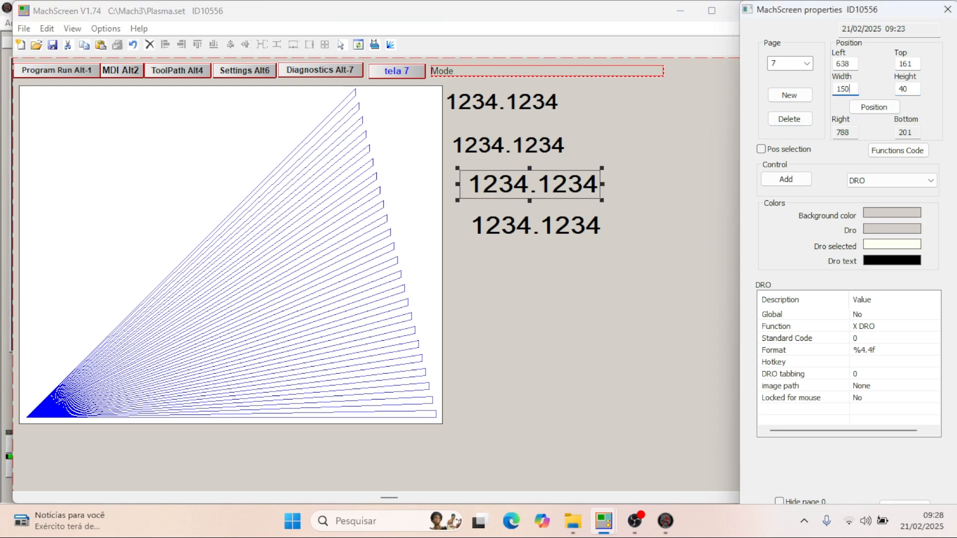
click(916, 88)
text(35)
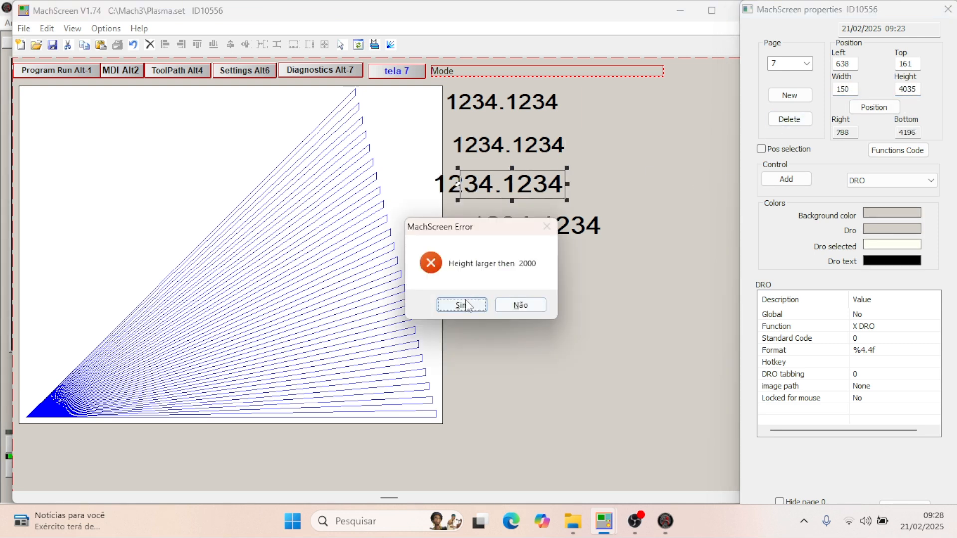
key(Return)
double_click(916, 88)
text(35)
- Resize the lowest DRO on page 7 to width 150 and height 35
click(528, 229)
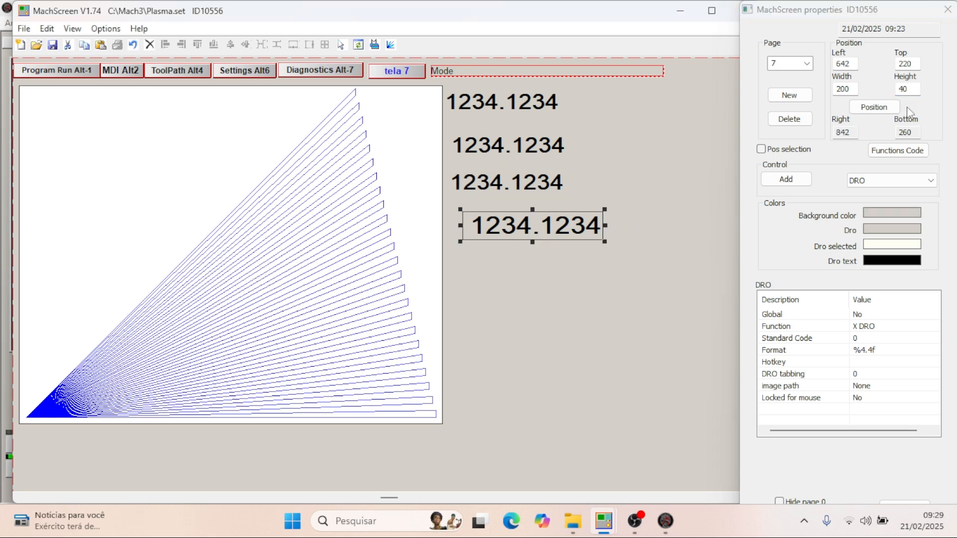
double_click(857, 89)
text(150)
double_click(914, 88)
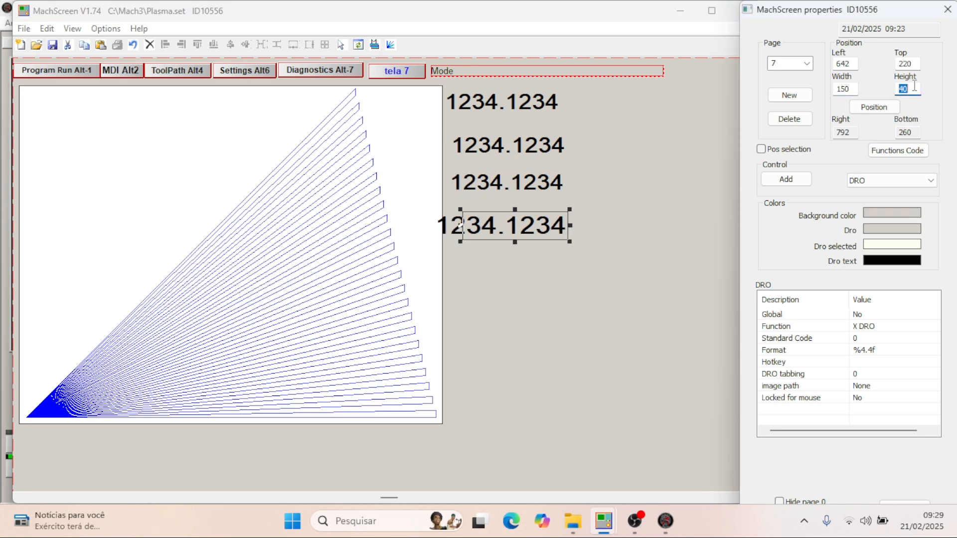
text(35)
- Move the topmost DRO on page 7 to left 640, top 48, as in plasma thc - 2.set
mouse_move(613, 513)
click(641, 455)
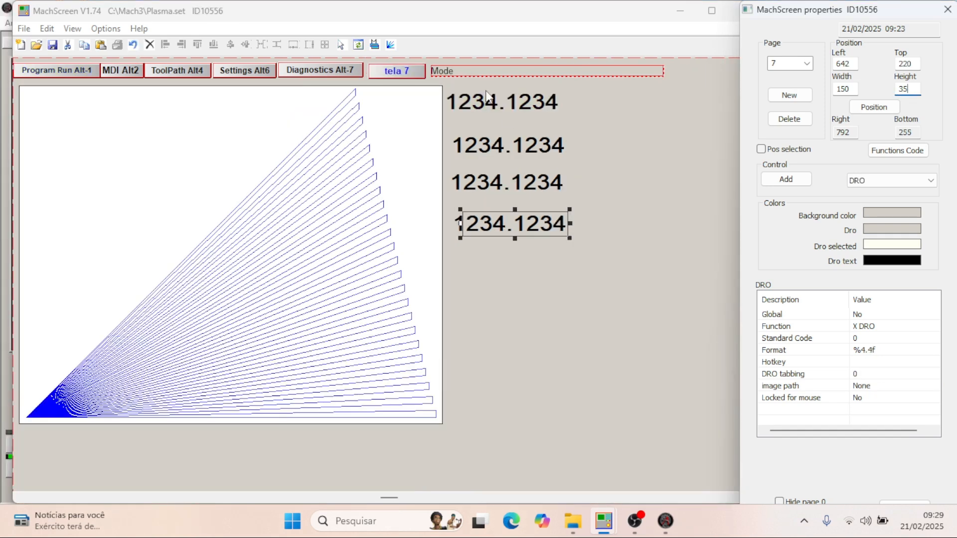
click(493, 103)
double_click(853, 63)
text(640)
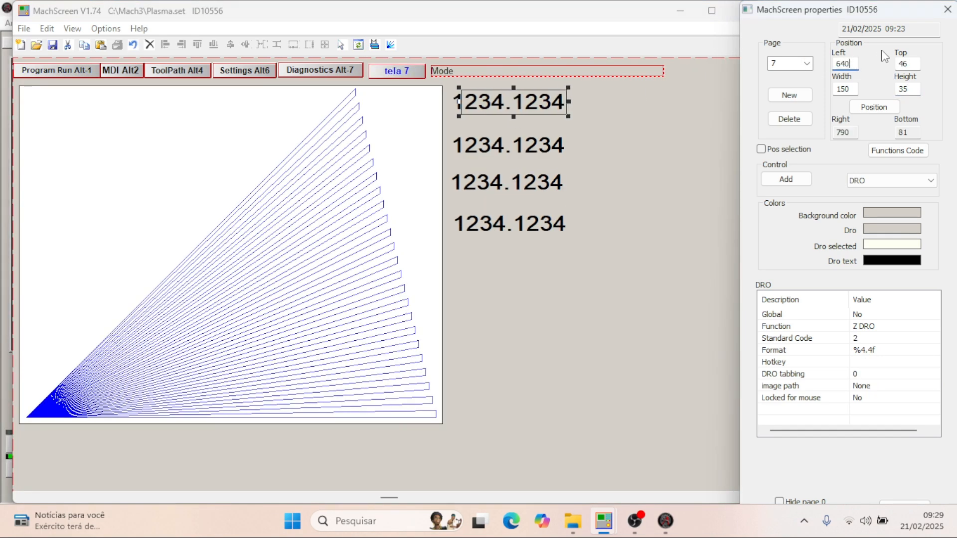
double_click(917, 63)
text(48)
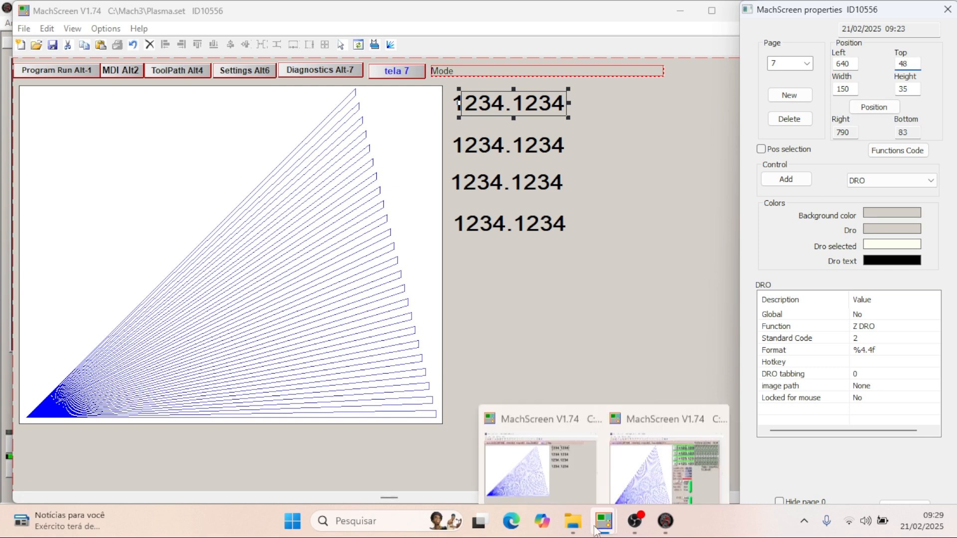
- Align the third and fourth DROs on page 7 to left 640
click(514, 145)
click(512, 183)
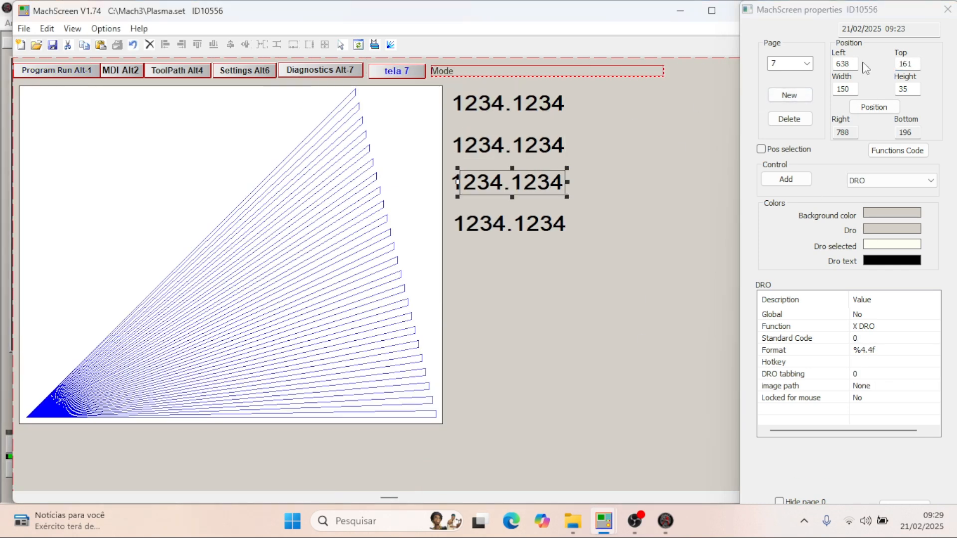
double_click(853, 63)
text(640)
click(514, 224)
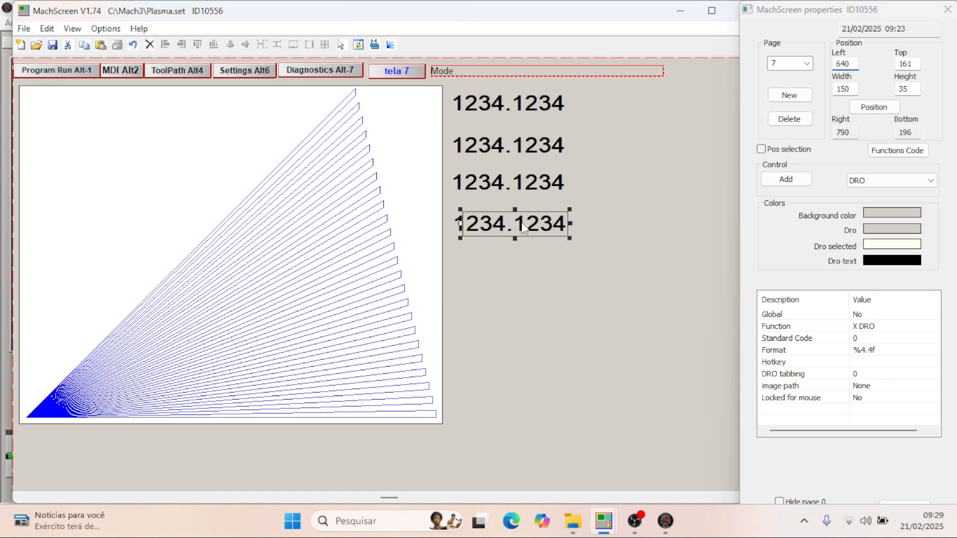
key(BackSpace)
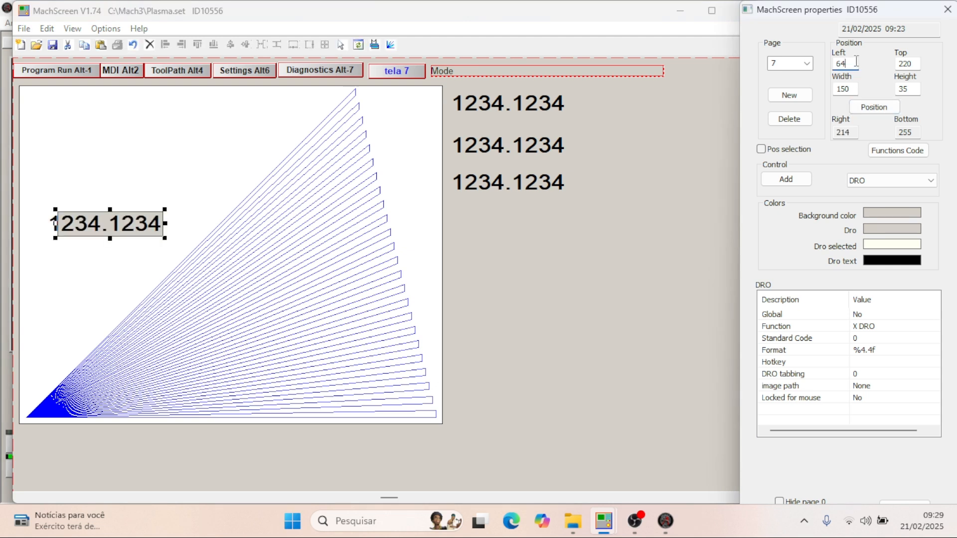
text(0)
- Check the Y DRO's position in plasma thc - 2.set and open the second page 7 DRO's top value for editing in Plasma.set
mouse_move(604, 521)
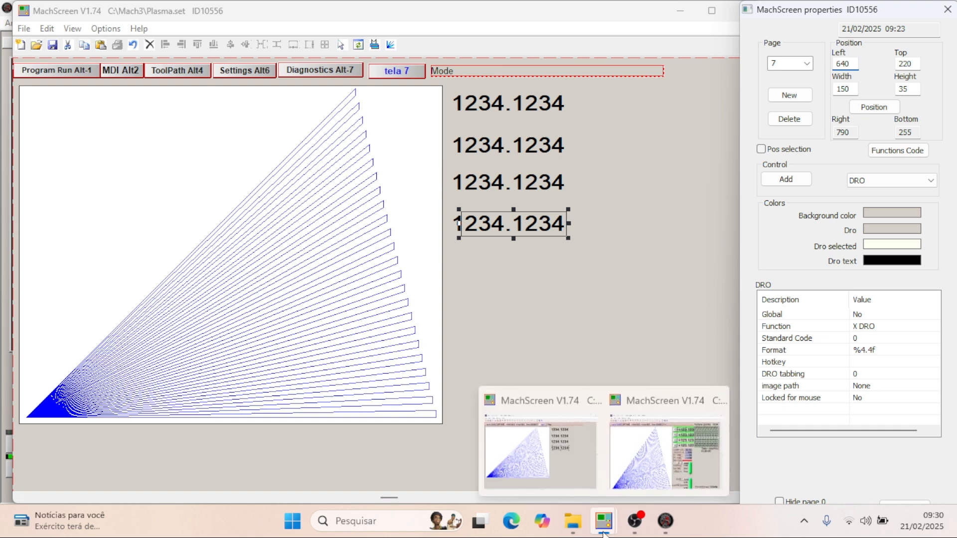
click(661, 438)
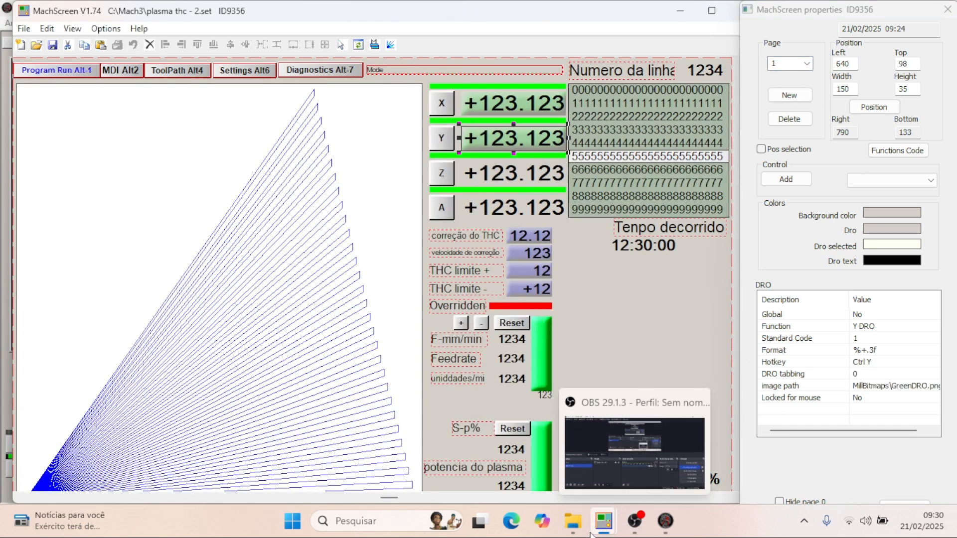
mouse_move(603, 521)
click(551, 439)
double_click(916, 63)
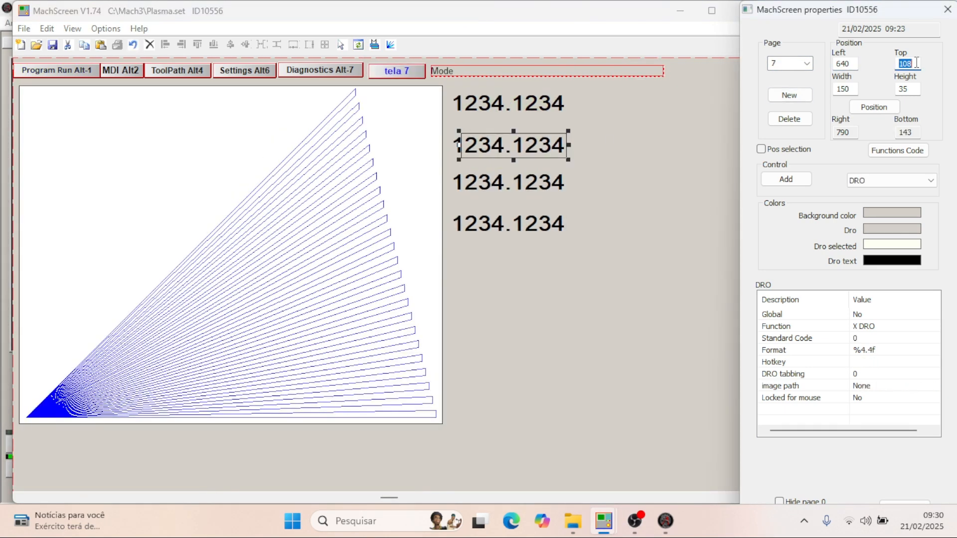
- Reopen page 7 of Plasma.set
scroll(916, 63, up, 1)
click(807, 63)
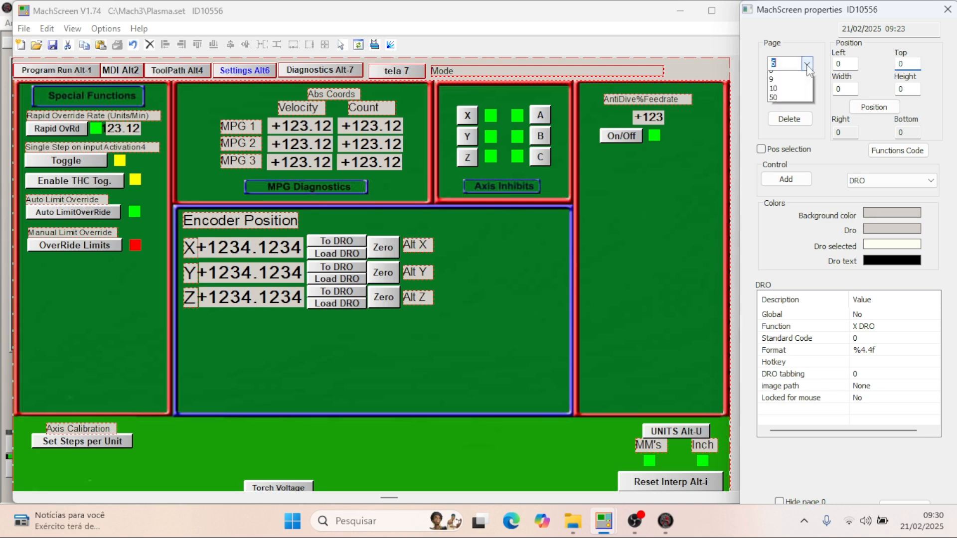
click(786, 131)
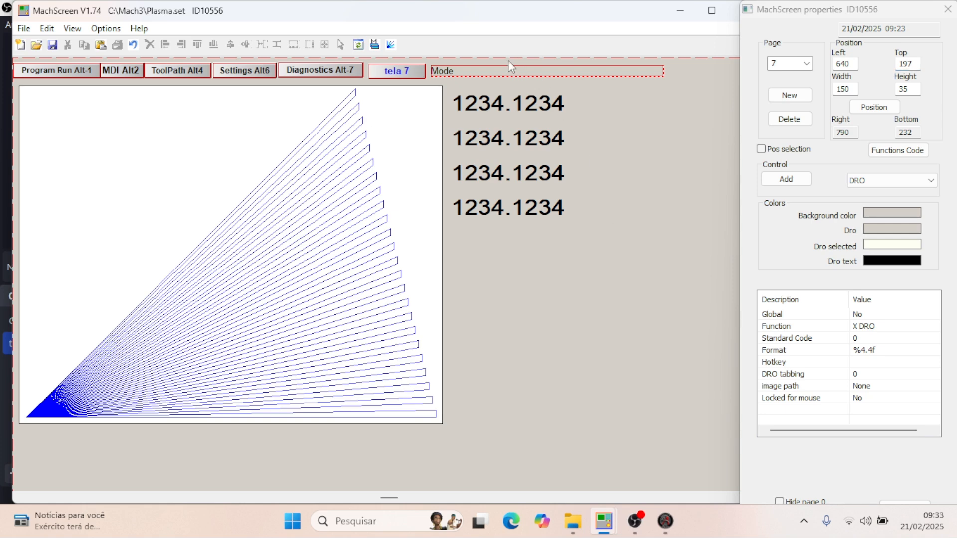
- Switch to plasma thc - 2.set and select its toolpath display to check the size and position
scroll(493, 173, down, 2)
scroll(493, 173, up, 2)
mouse_move(615, 532)
click(626, 442)
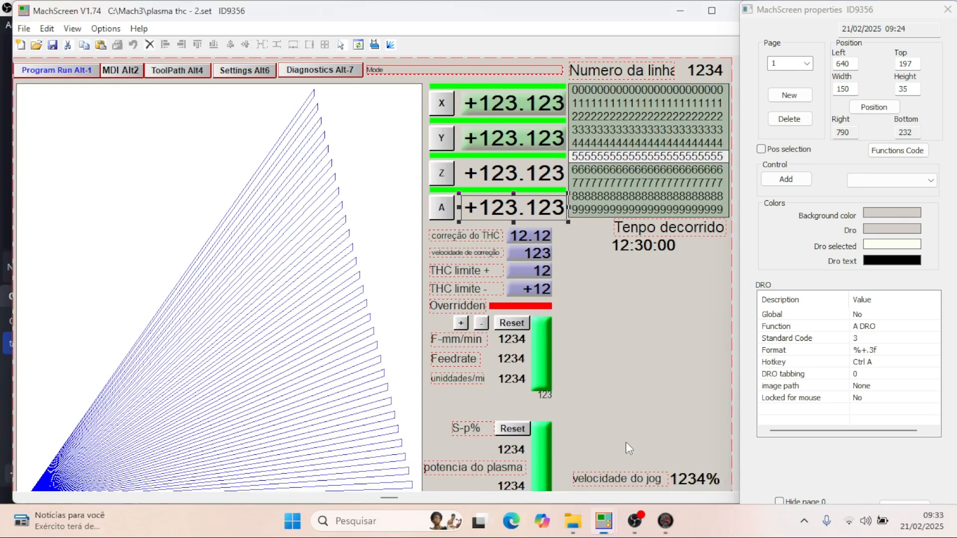
click(286, 293)
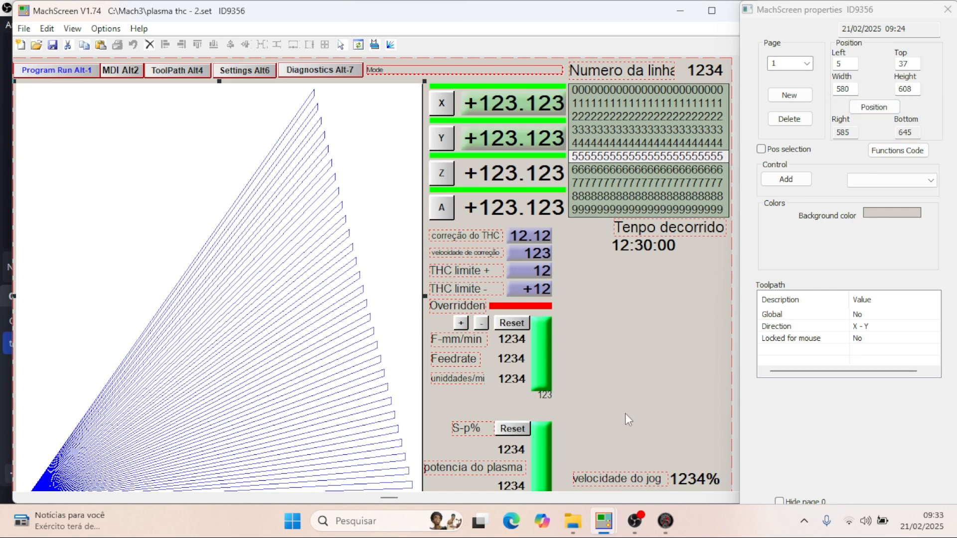
- Resize the toolpath display on page 7 of Plasma.set to width 580 and height 608
mouse_move(596, 533)
click(545, 454)
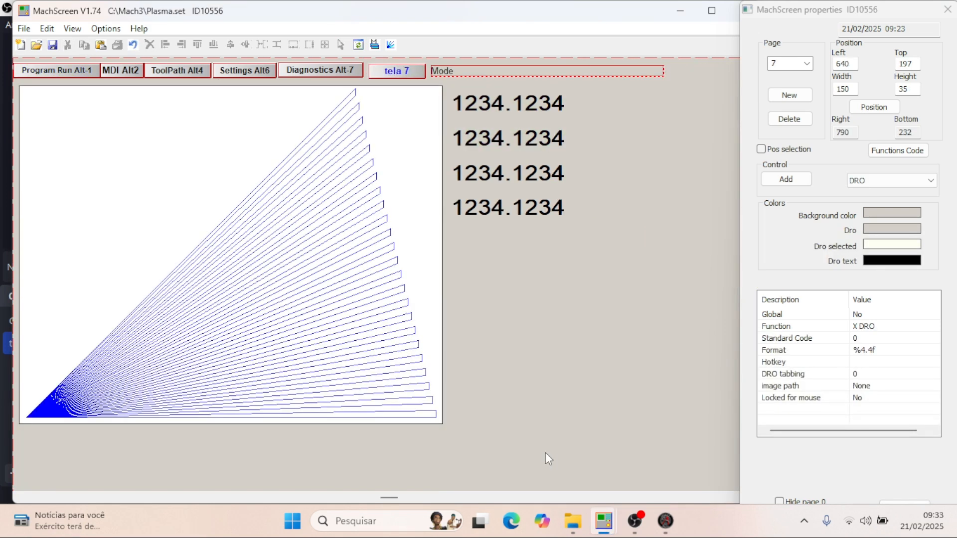
click(423, 354)
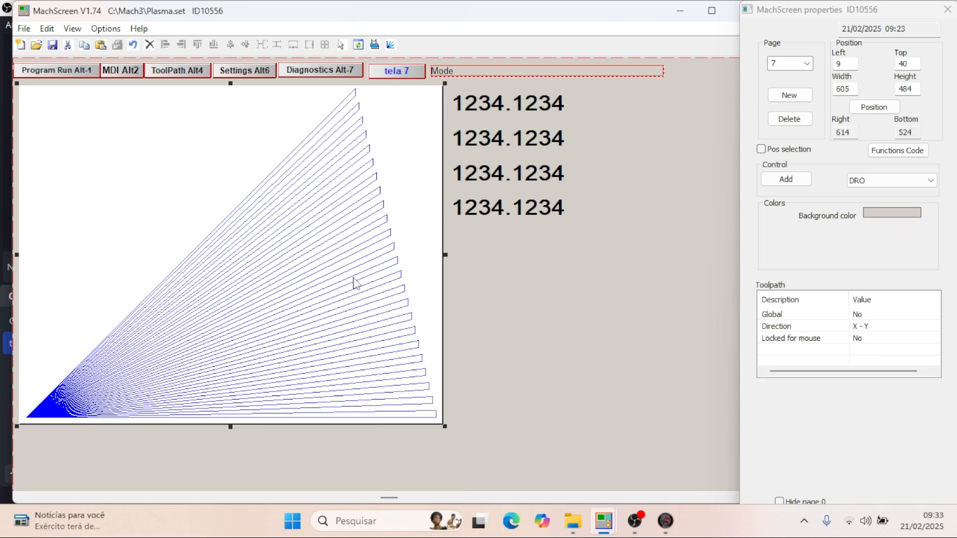
click(852, 89)
double_click(852, 89)
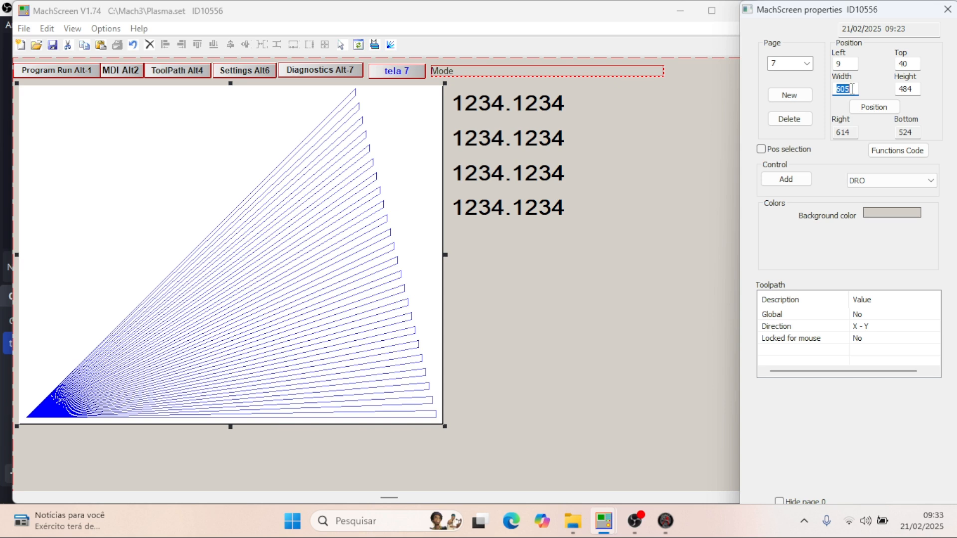
text(580)
key(Return)
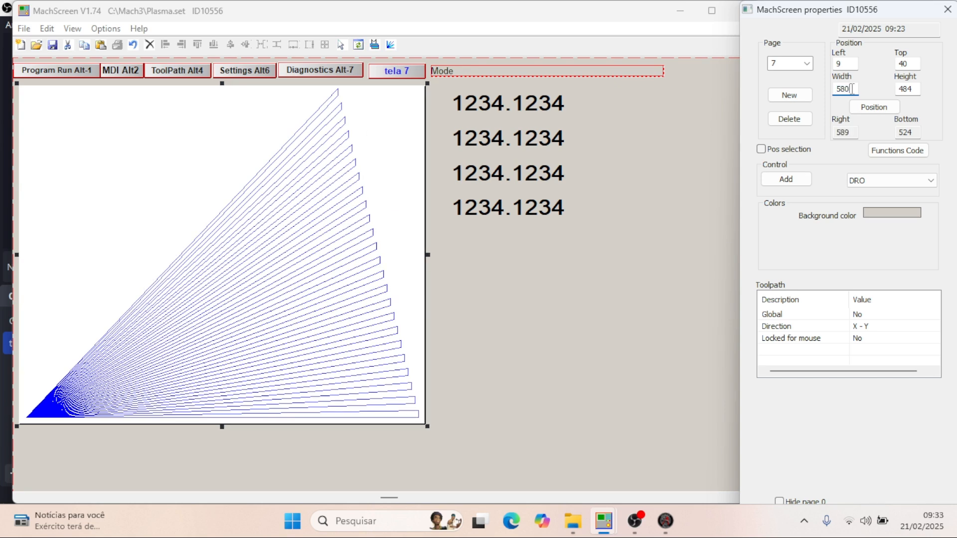
double_click(914, 89)
text(608)
key(Return)
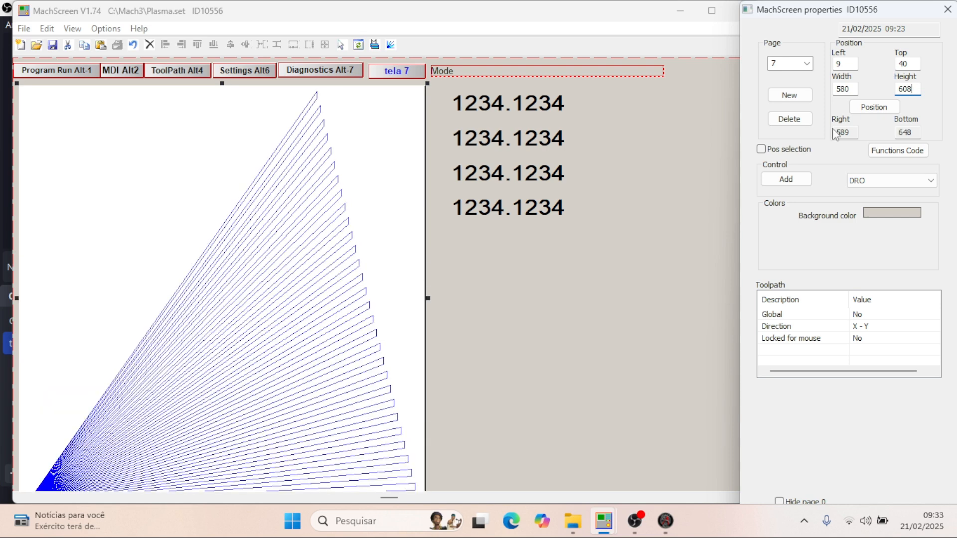
- Move the toolpath display on page 7 to left 5, top 37, matching its position in plasma thc - 2.set
scroll(522, 220, down, 3)
scroll(465, 217, up, 3)
mouse_move(604, 521)
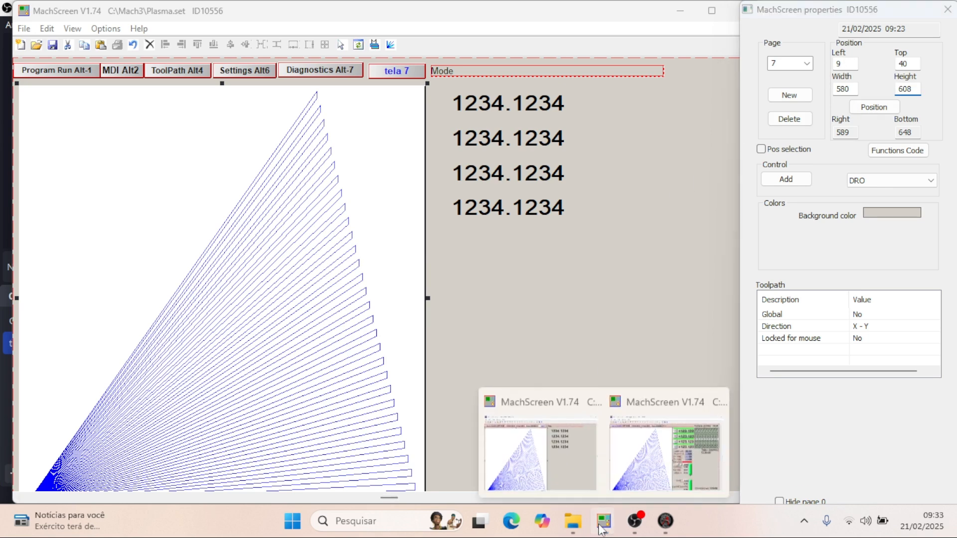
click(629, 463)
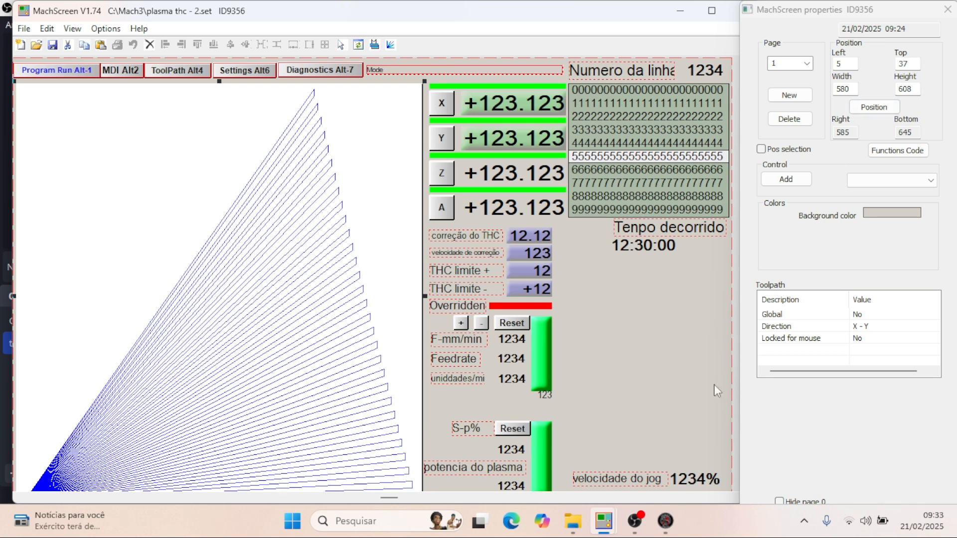
mouse_move(603, 521)
click(553, 474)
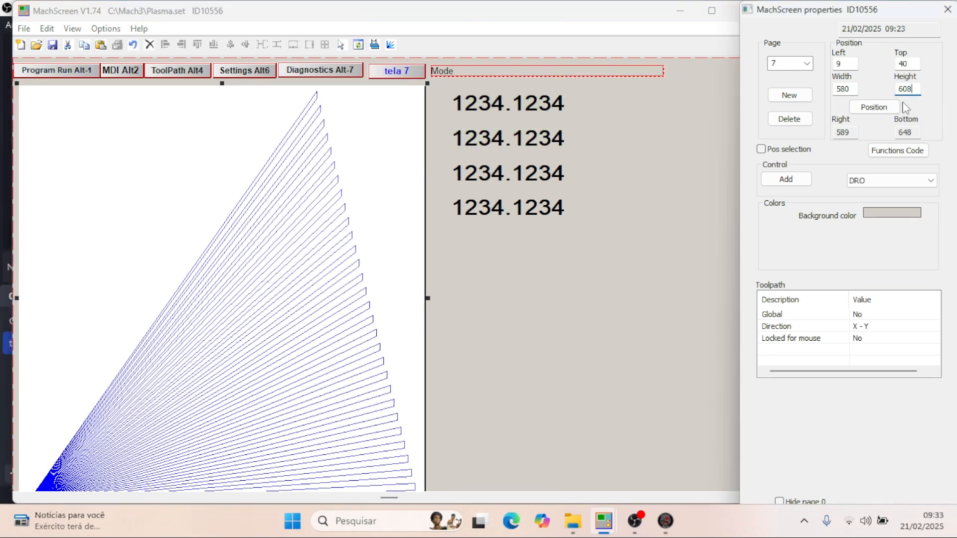
click(853, 65)
double_click(912, 63)
text(37)
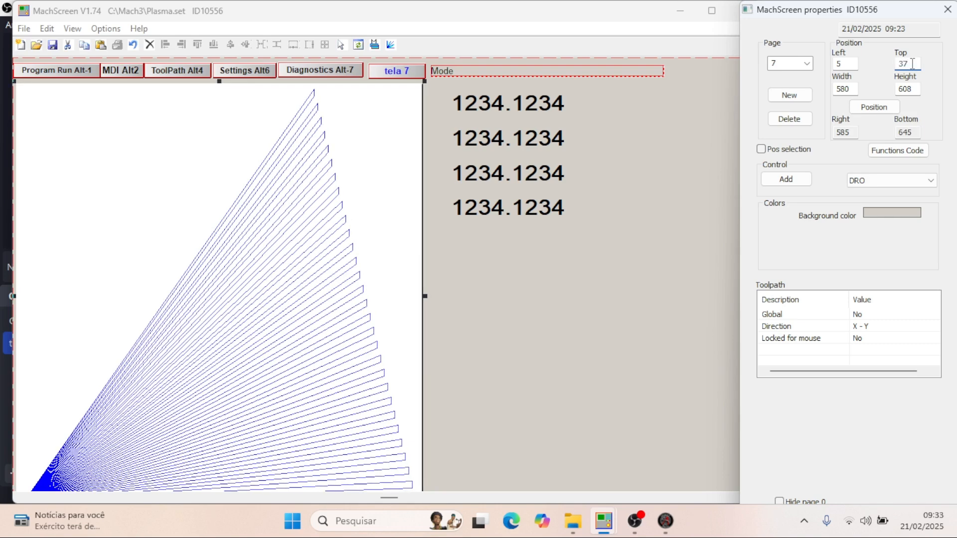
- Check the functions of the four DROs on page 7 and set the top DRO's standard code to 0 for X DRO
scroll(546, 184, up, 1)
click(547, 184)
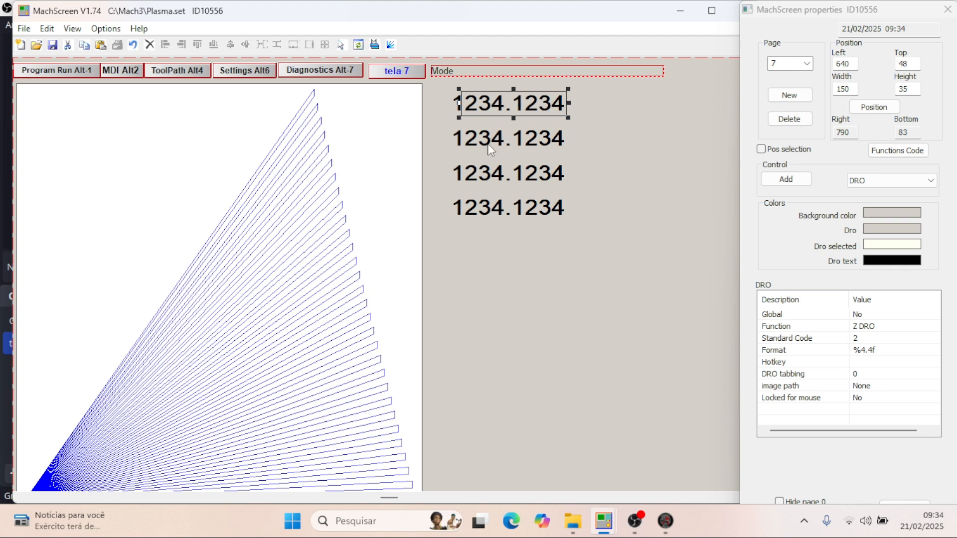
click(491, 144)
click(502, 176)
click(503, 196)
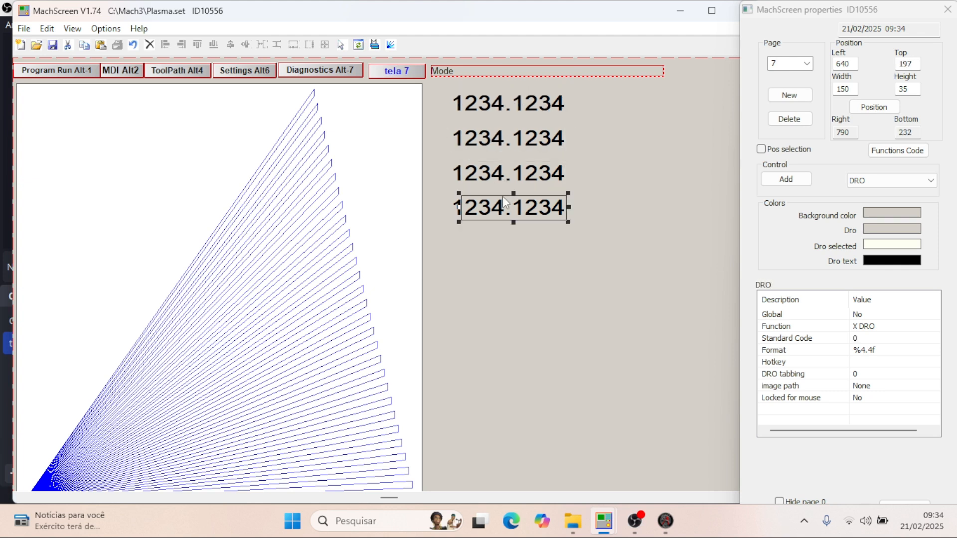
click(511, 104)
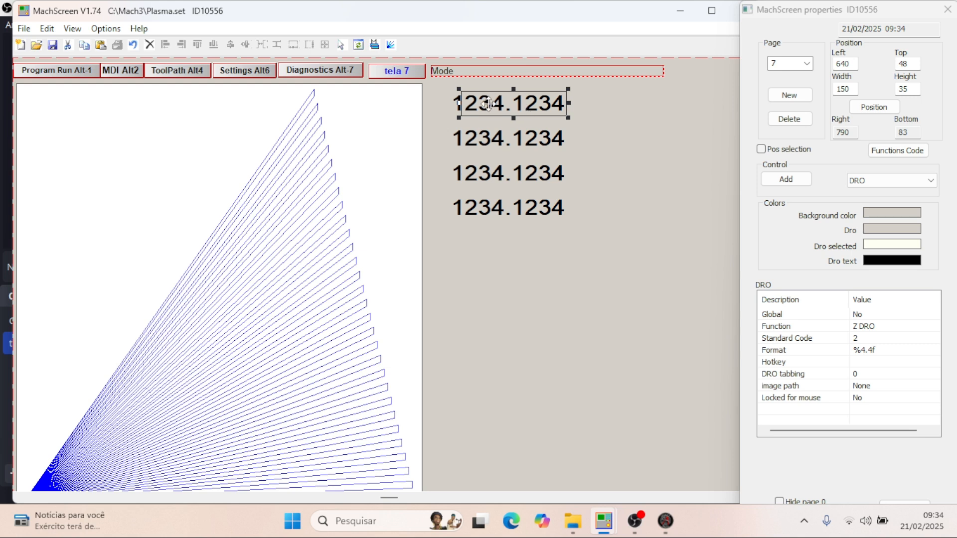
click(866, 338)
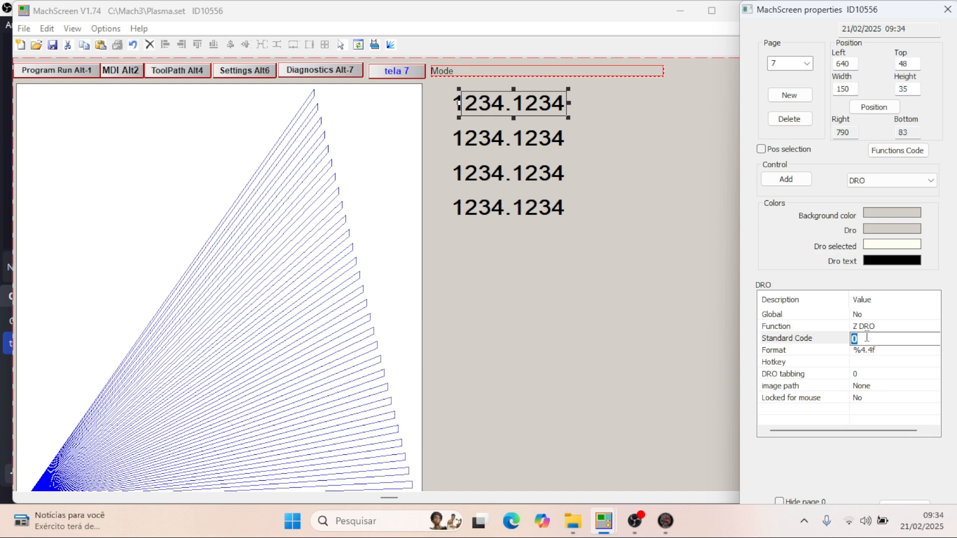
key(Return)
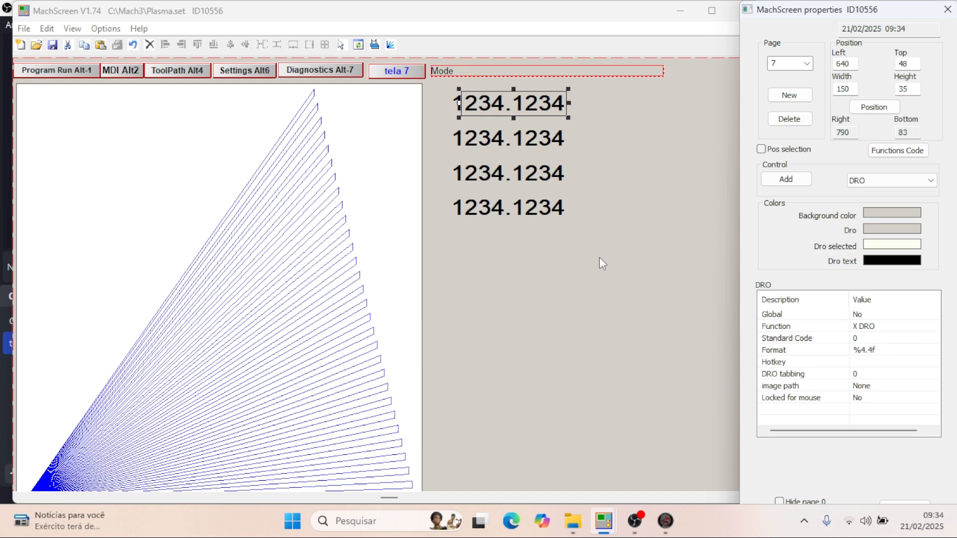
- Set the second DRO's code to 1 and apply it as the standard code for Y DRO
click(519, 142)
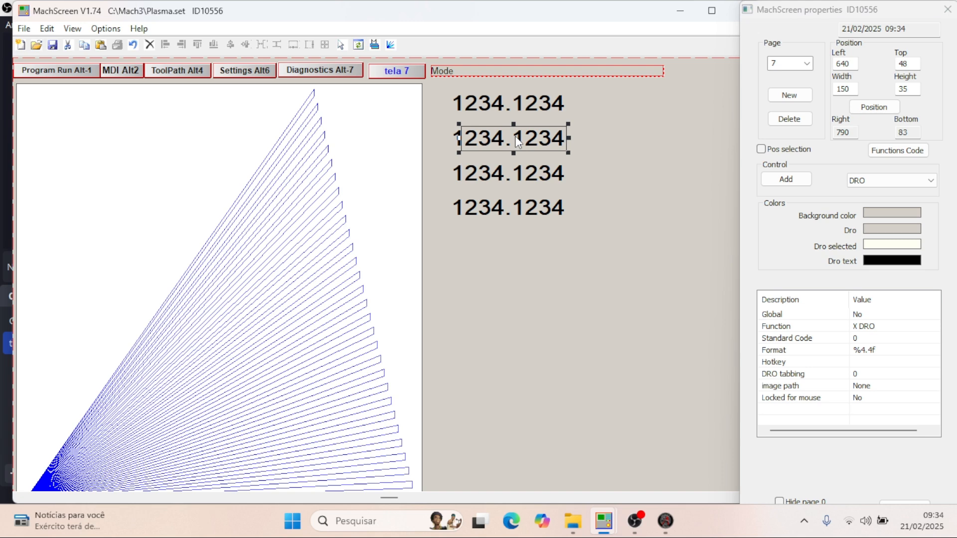
click(867, 338)
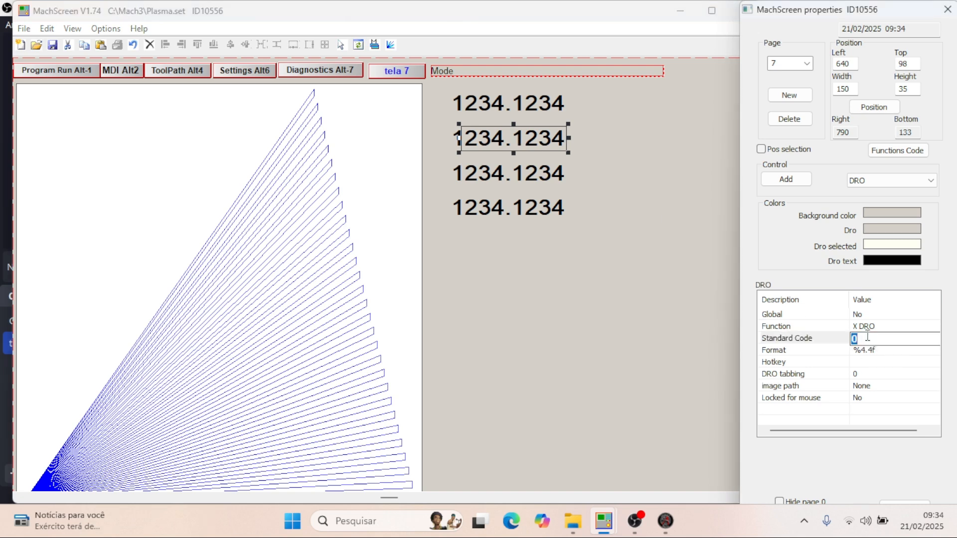
text(1)
key(Return)
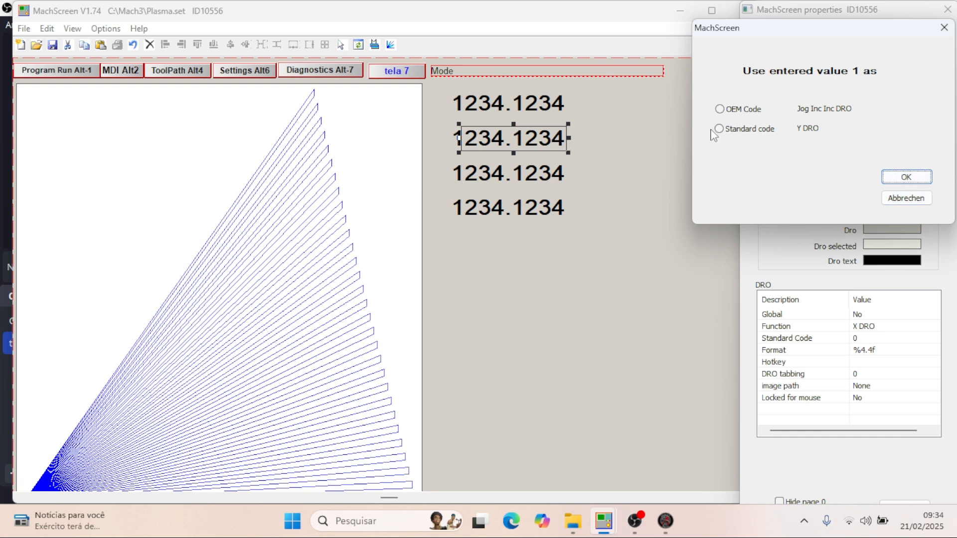
click(526, 113)
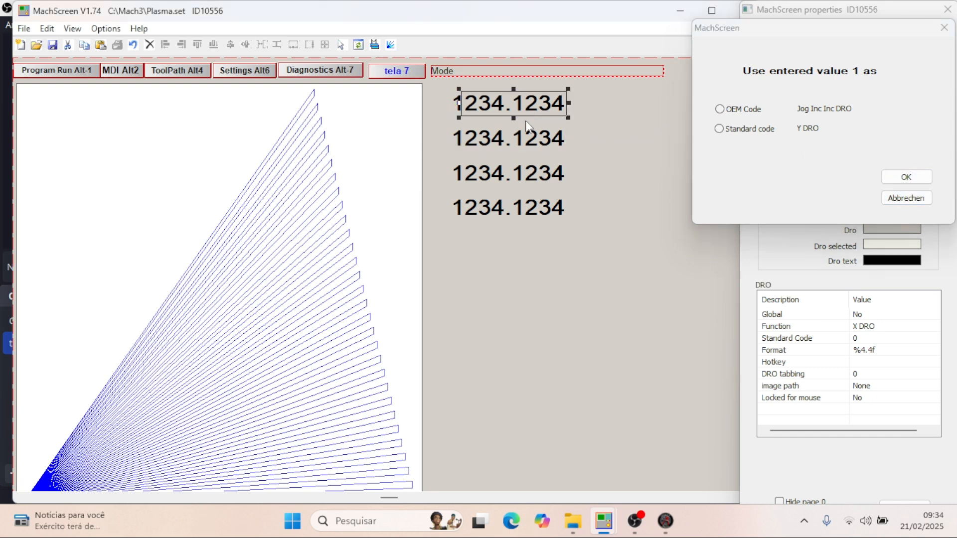
click(530, 140)
click(719, 129)
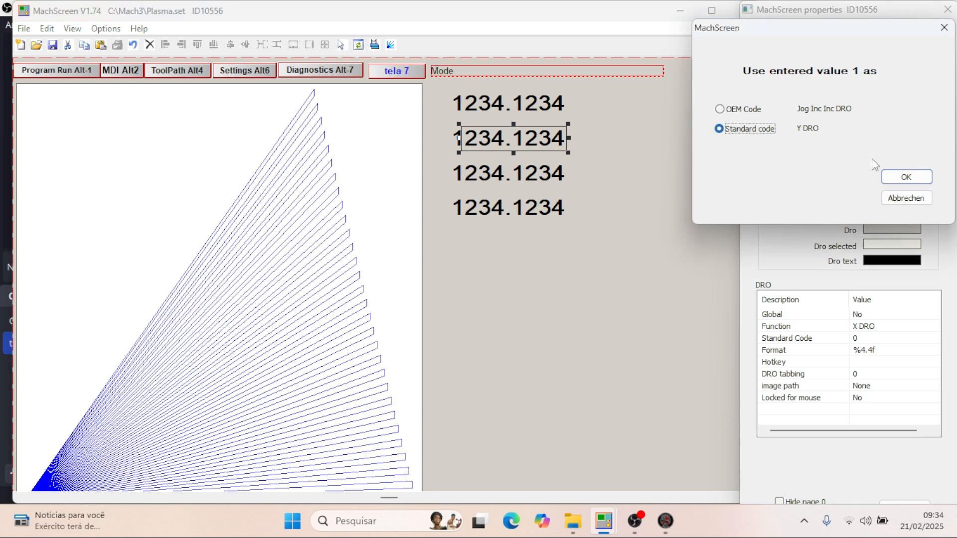
click(906, 177)
- Set the third DRO's code to 2 and apply it as the standard code for Z DRO
click(516, 167)
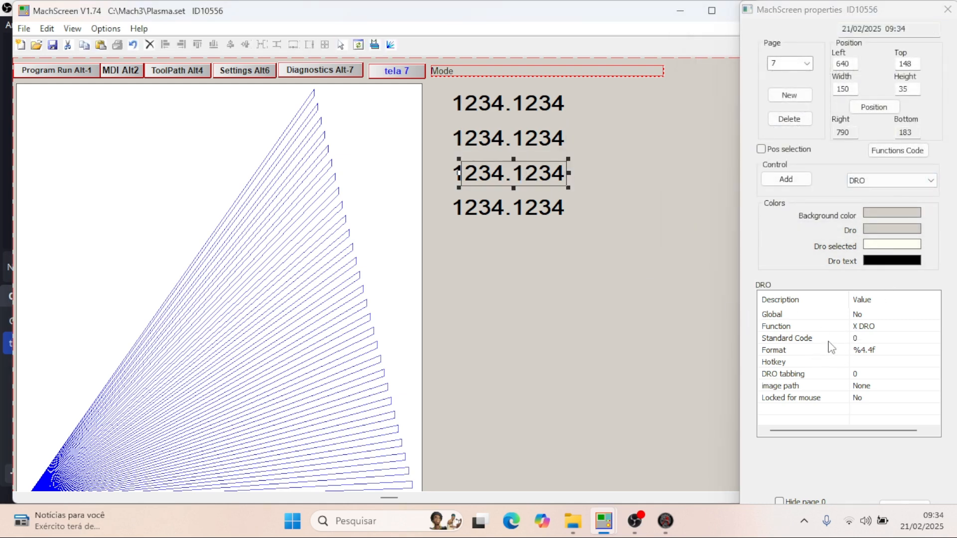
click(863, 340)
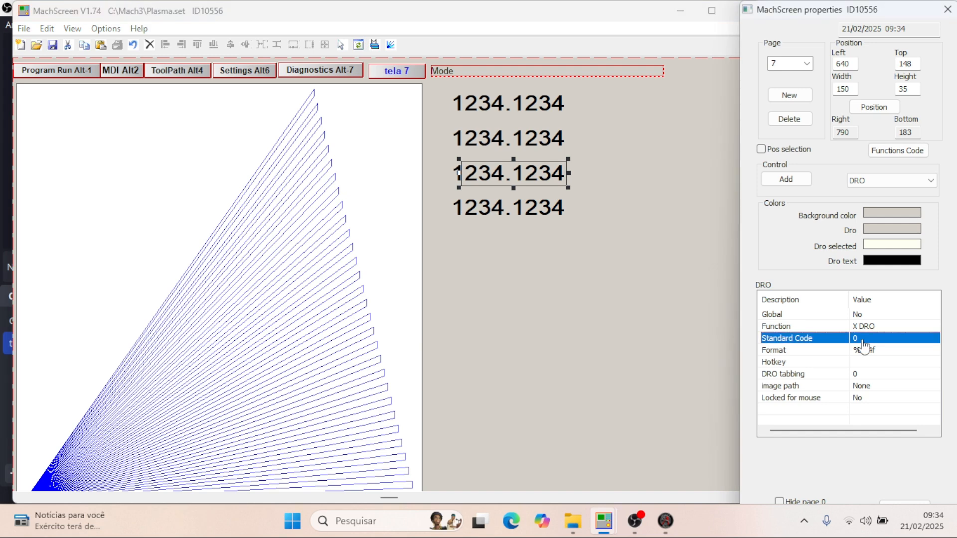
click(863, 339)
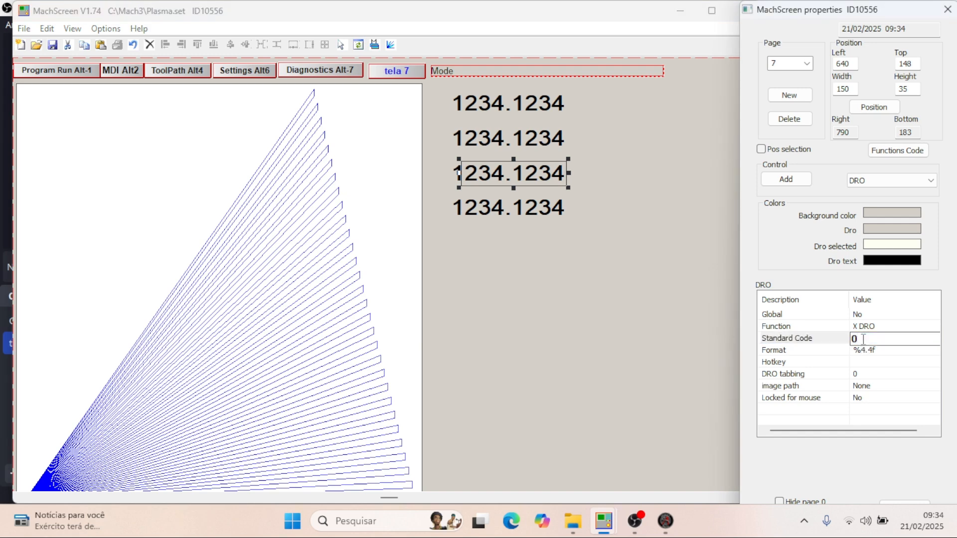
text(2)
key(Return)
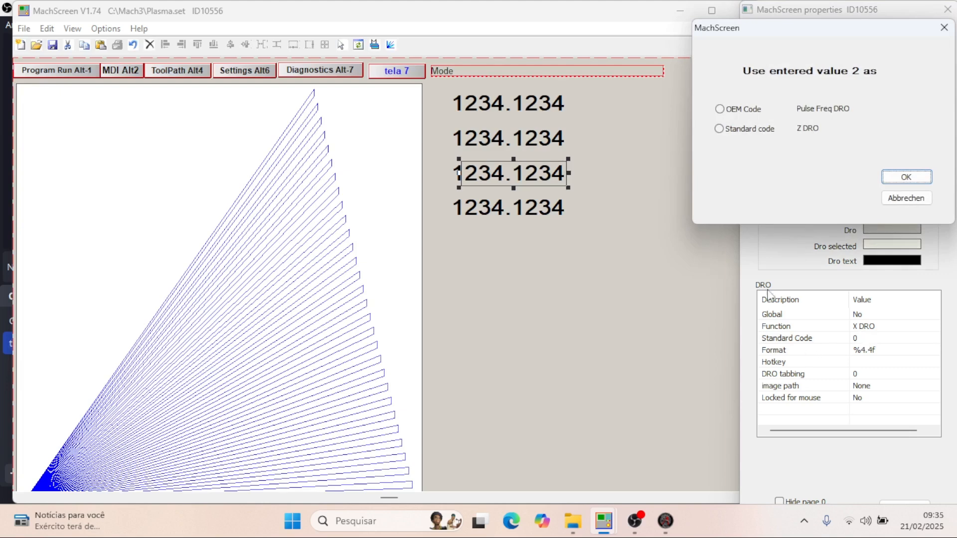
click(721, 130)
click(906, 177)
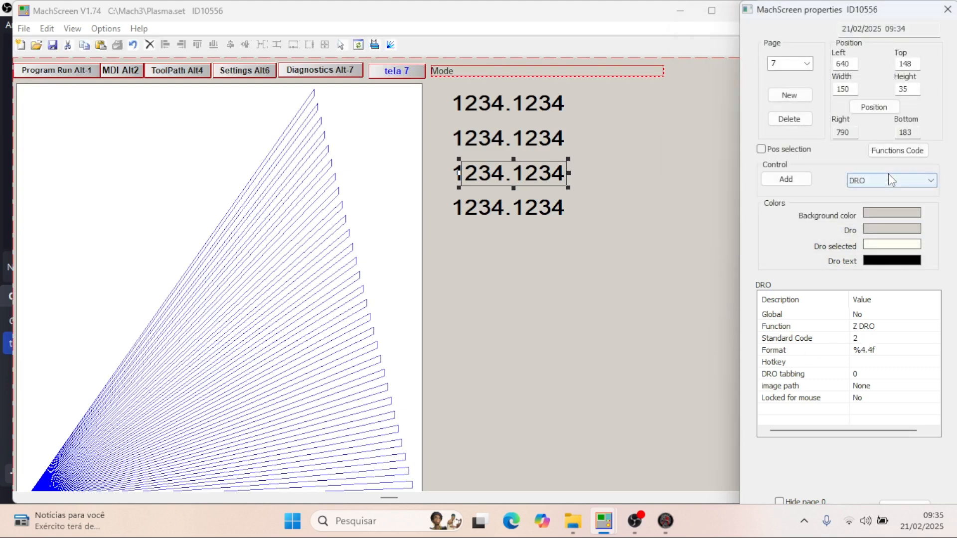
- Set the fourth DRO's code to 3 and apply it as the standard code for A DRO
click(500, 220)
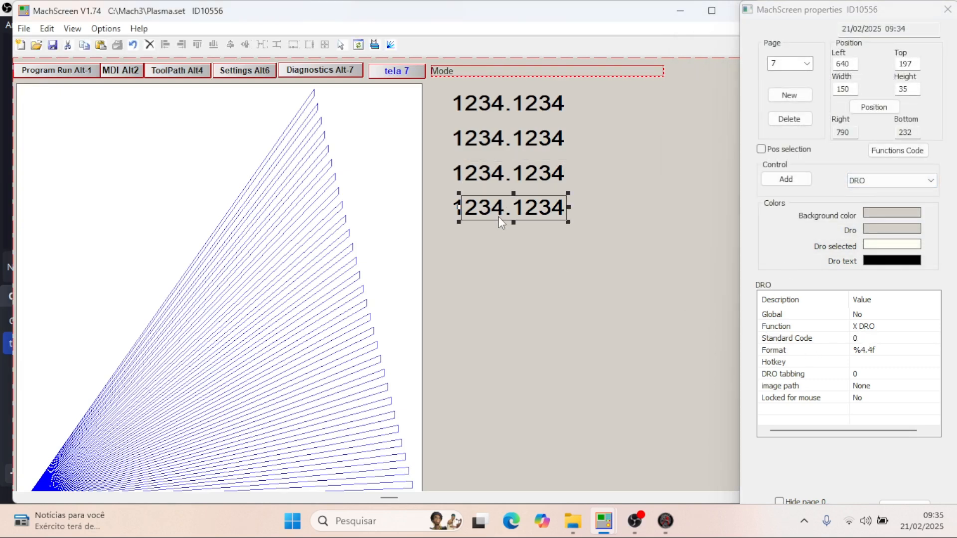
click(864, 340)
click(865, 342)
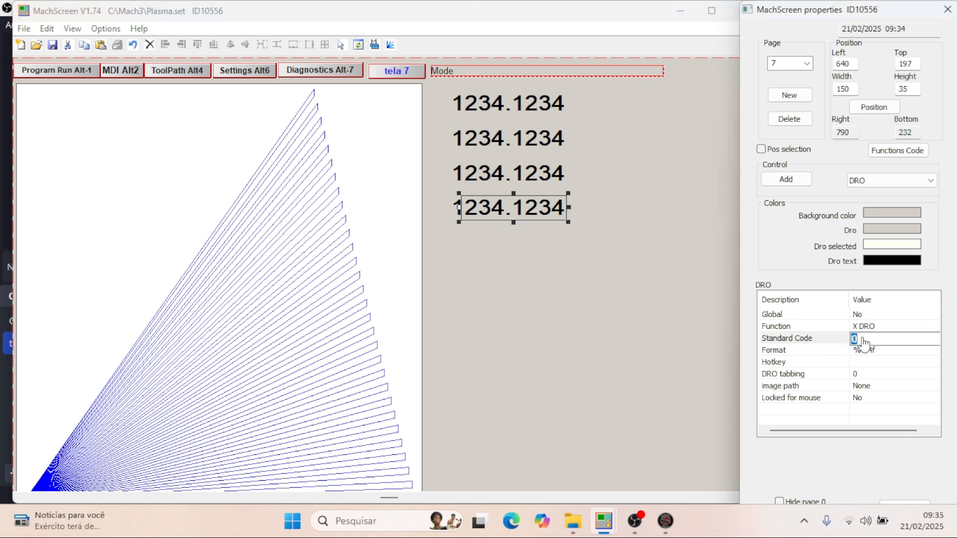
text(3)
key(Return)
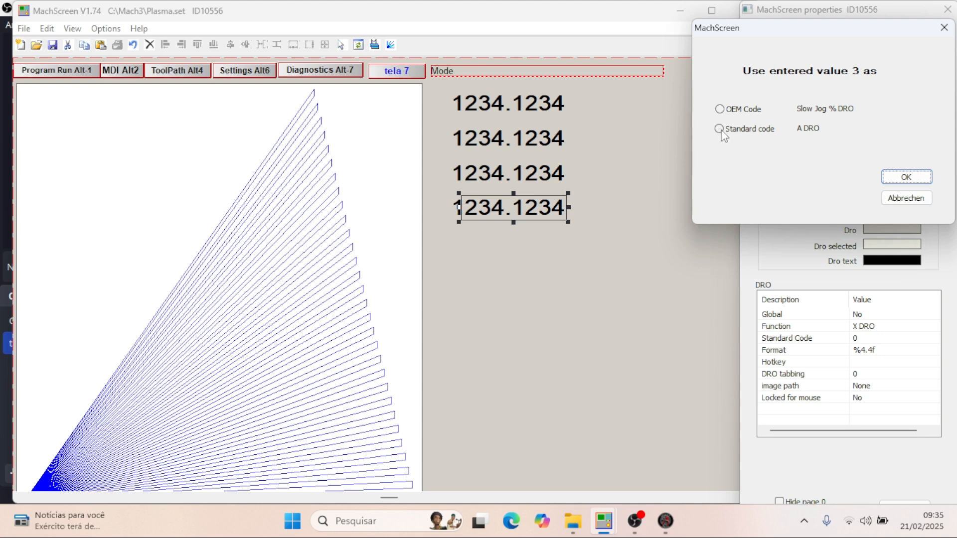
click(719, 129)
click(907, 177)
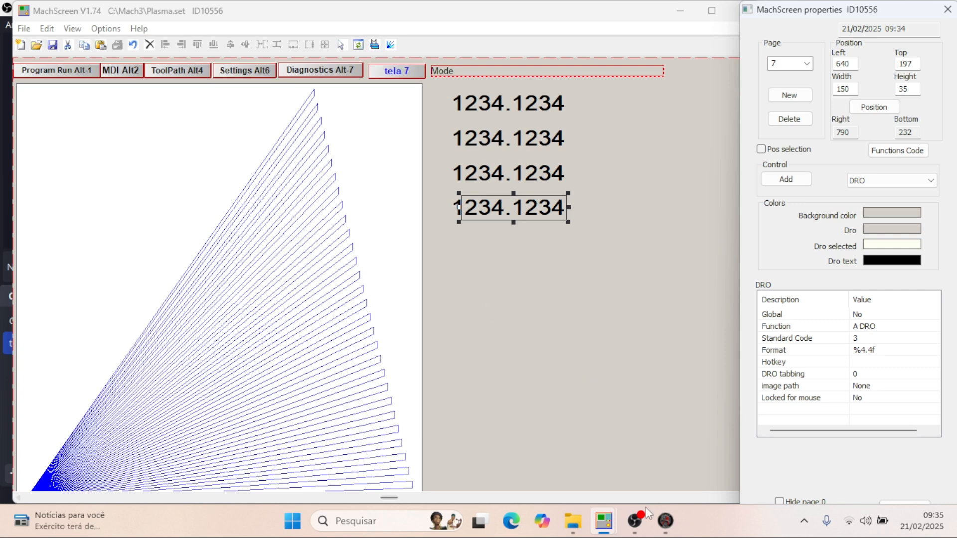
- Switch to plasma thc - 2.set and select the X button beside the first DRO to check its properties
mouse_move(604, 521)
click(650, 463)
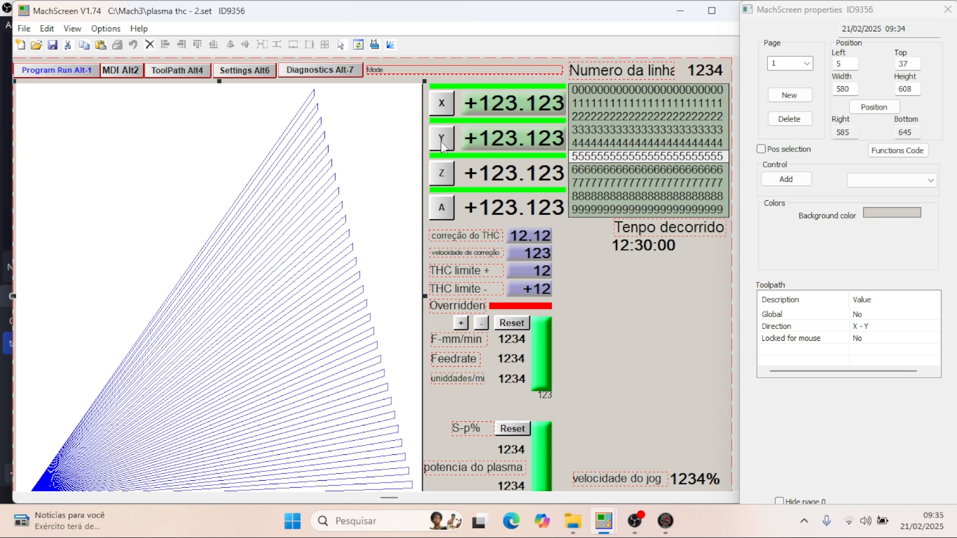
click(442, 100)
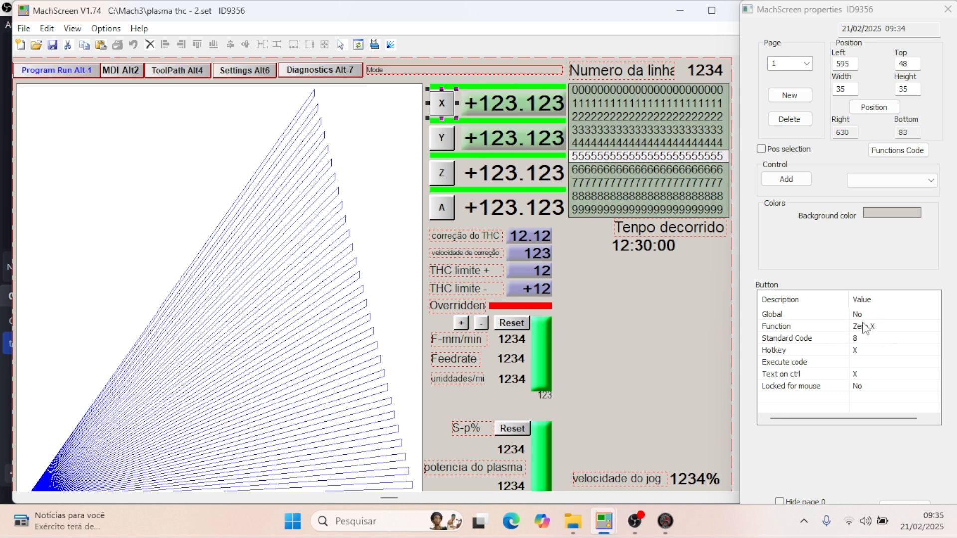
- Return to Plasma.set and add a Button control to page 7 below the DROs, at about left 650, top 373
mouse_move(603, 529)
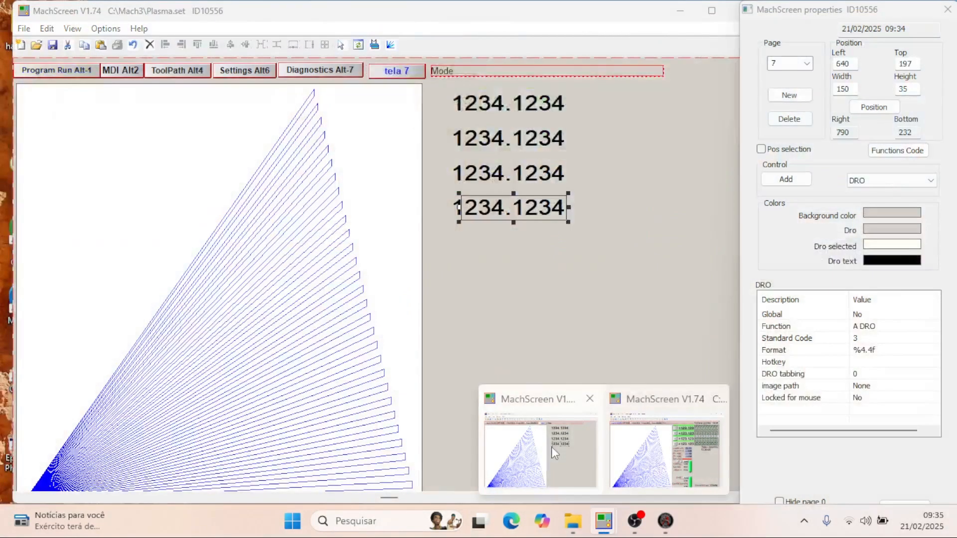
click(551, 447)
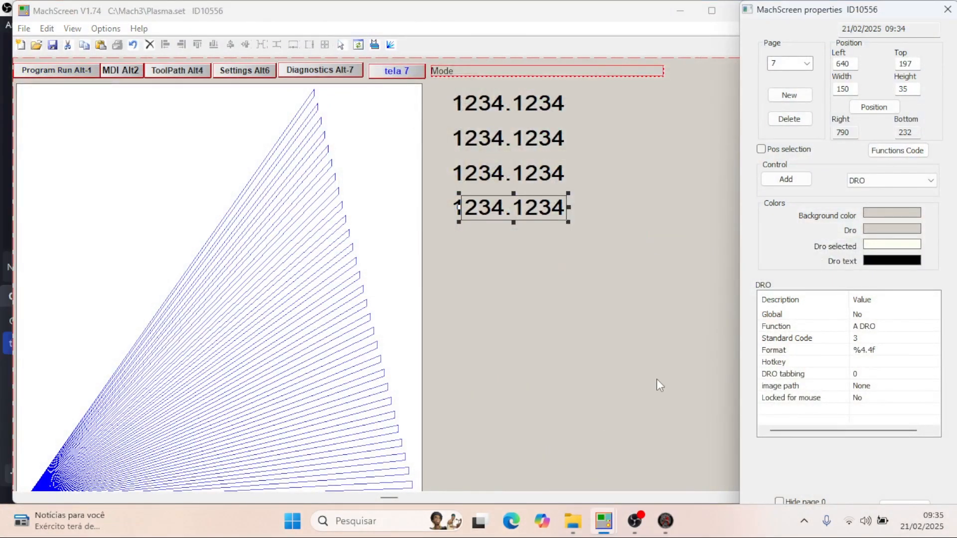
click(890, 181)
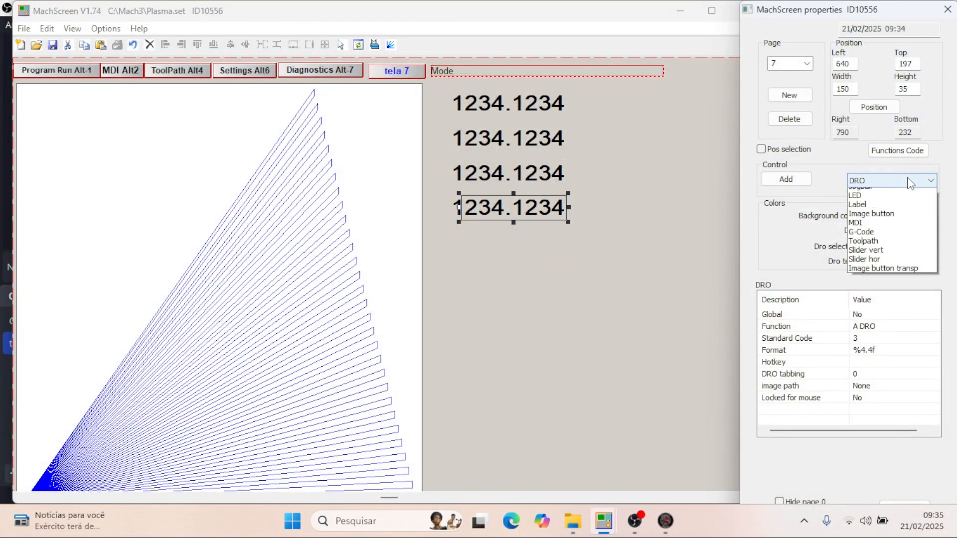
click(864, 220)
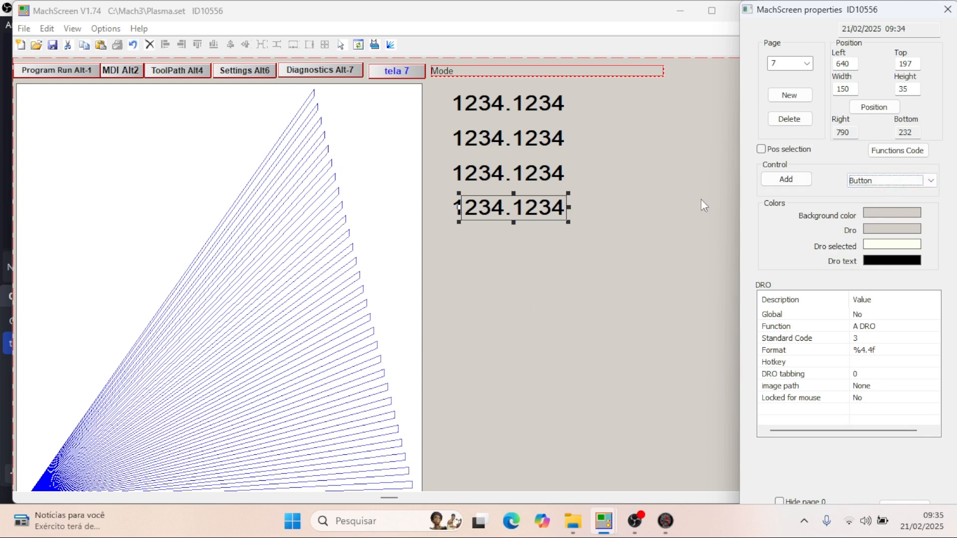
click(515, 312)
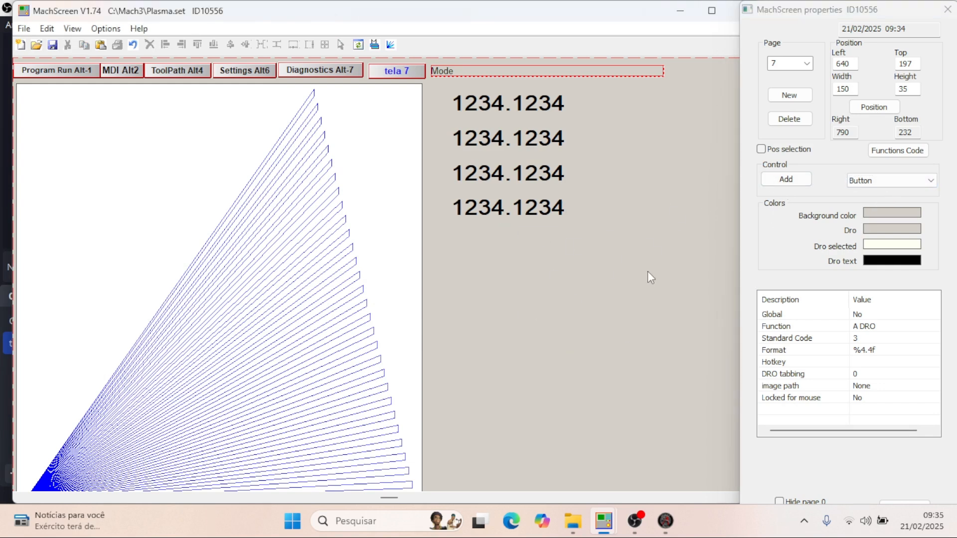
click(786, 179)
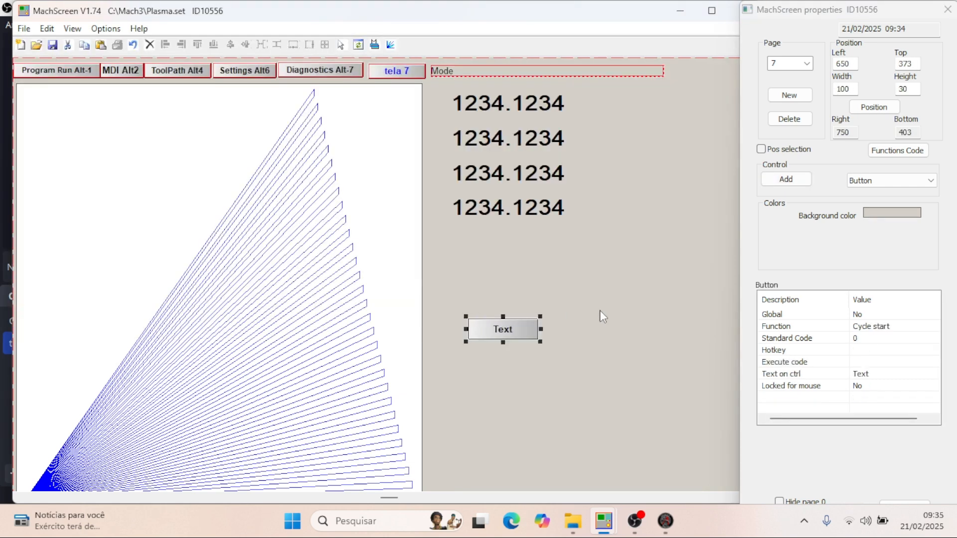
- Resize the new button on page 7 to width 35 and height 35, matching the X button in plasma thc - 2.set
mouse_move(602, 522)
click(673, 449)
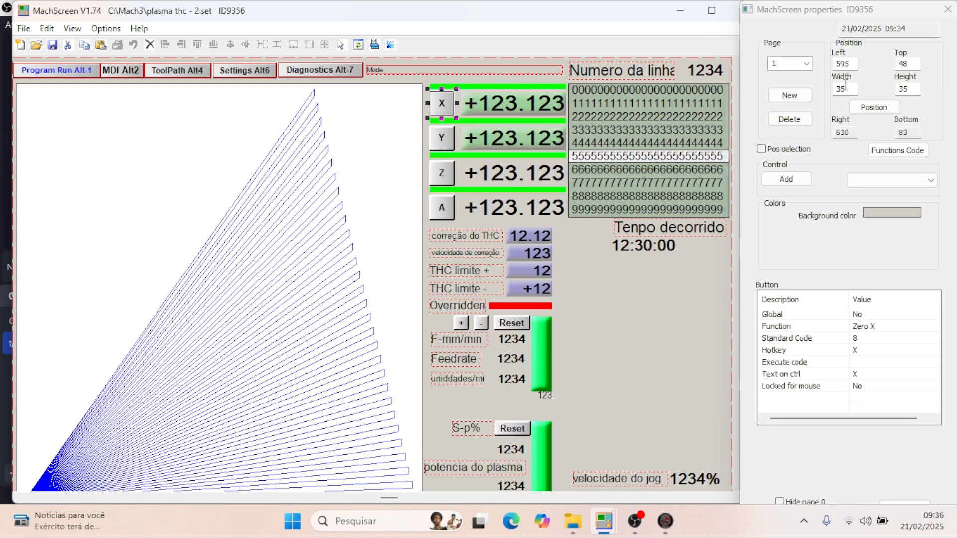
mouse_move(604, 523)
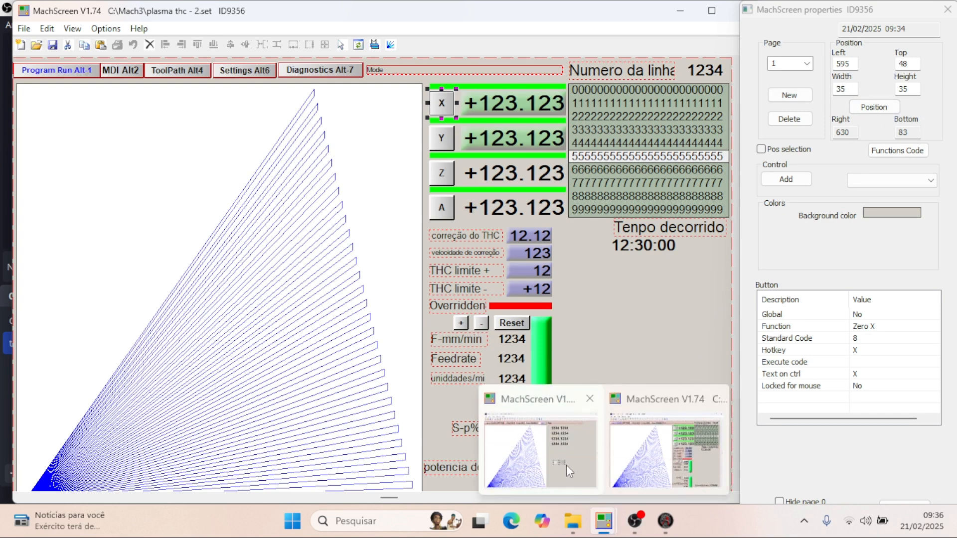
click(559, 453)
double_click(856, 88)
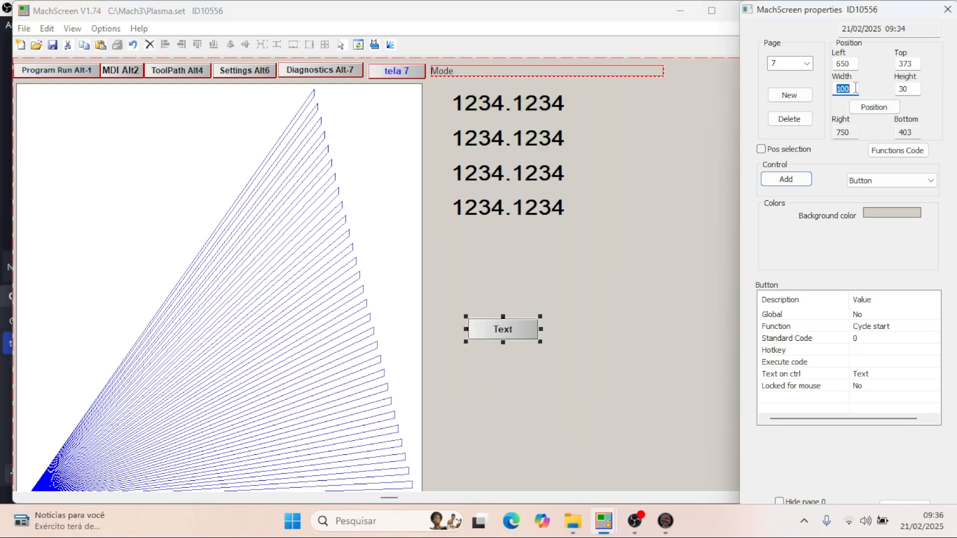
text(35)
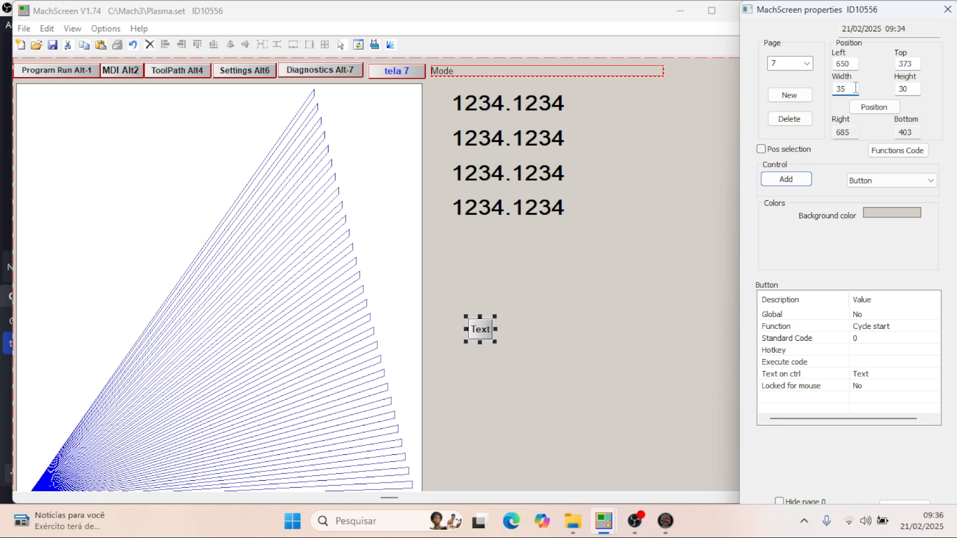
double_click(915, 89)
text(35)
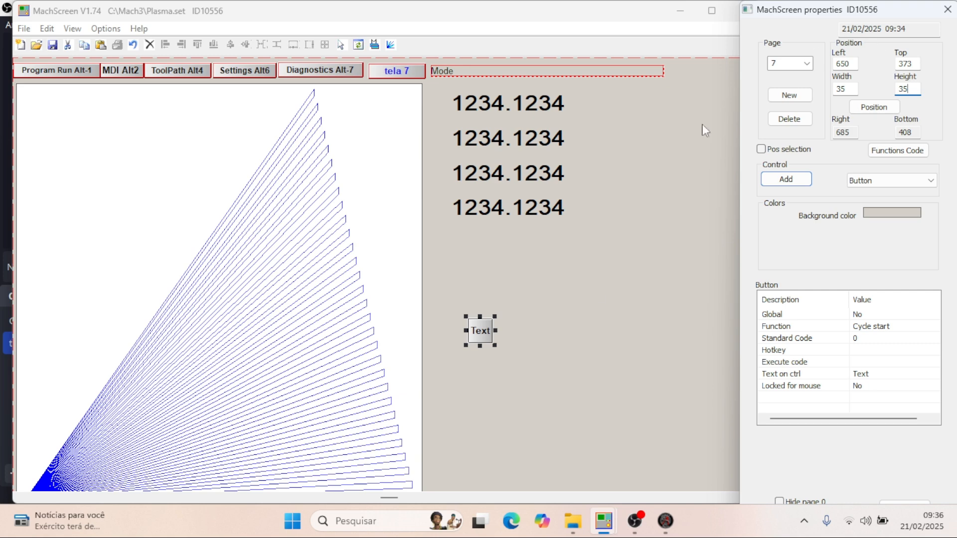
- Check the X button's left and top position in plasma thc - 2.set, and return to Plasma.set
mouse_move(604, 521)
click(644, 448)
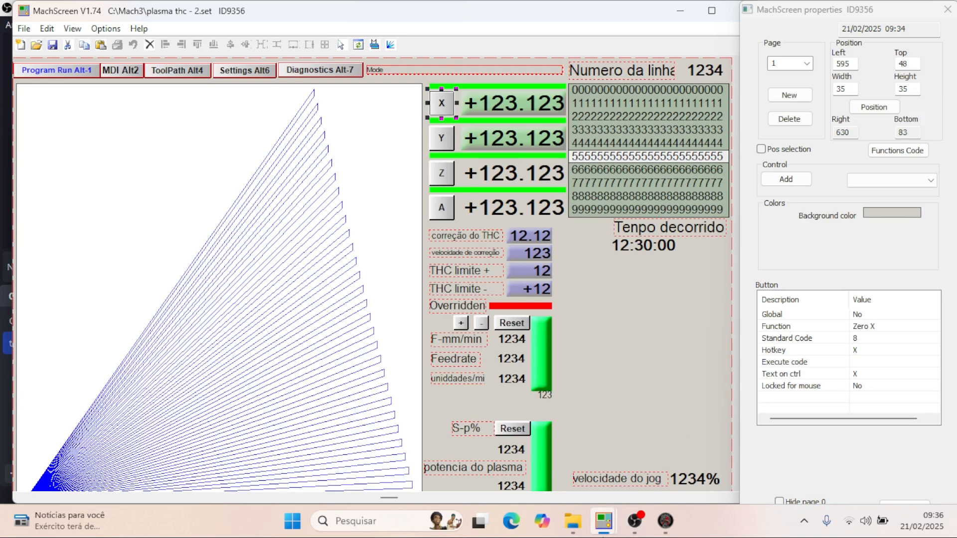
mouse_move(604, 533)
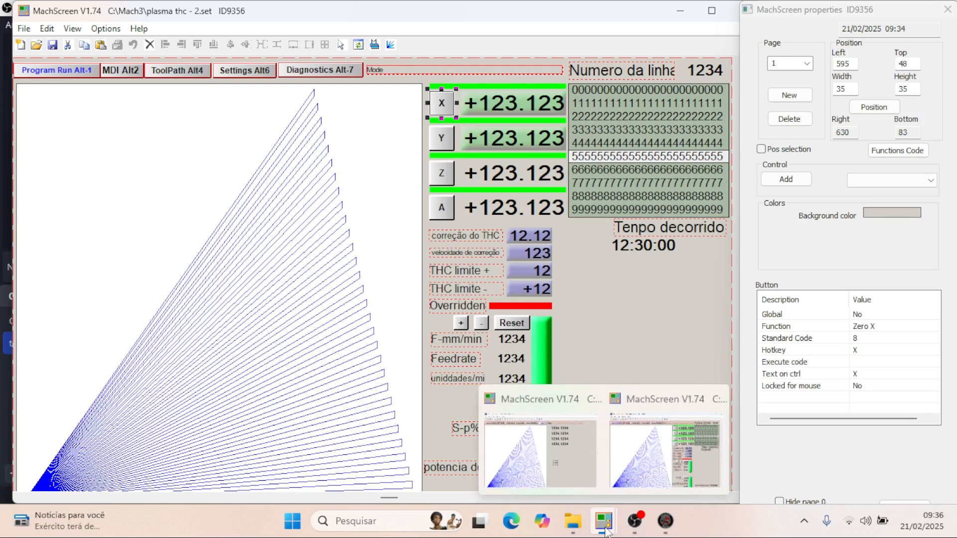
click(580, 474)
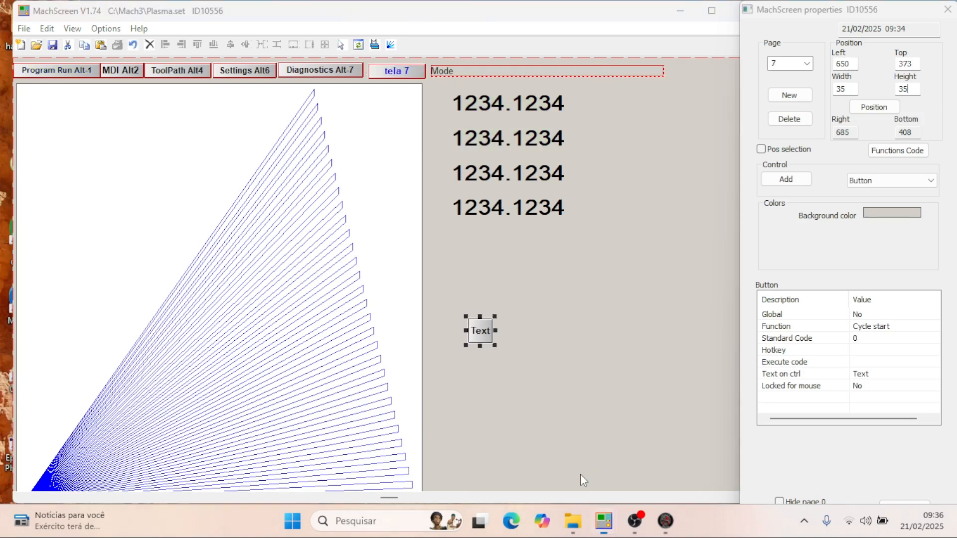
- Move the new button beside the first DRO by setting its left to 595 and top to 48
double_click(851, 64)
text(595)
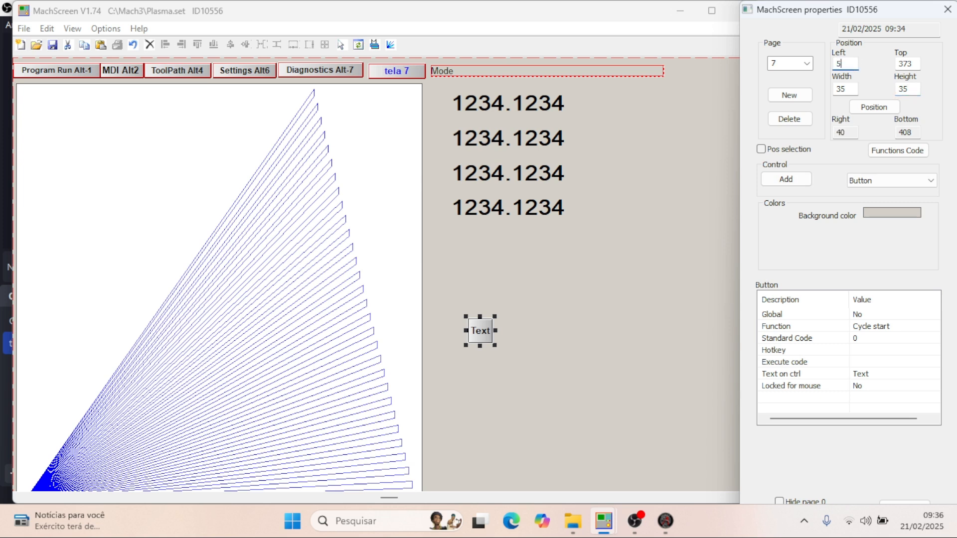
key(Return)
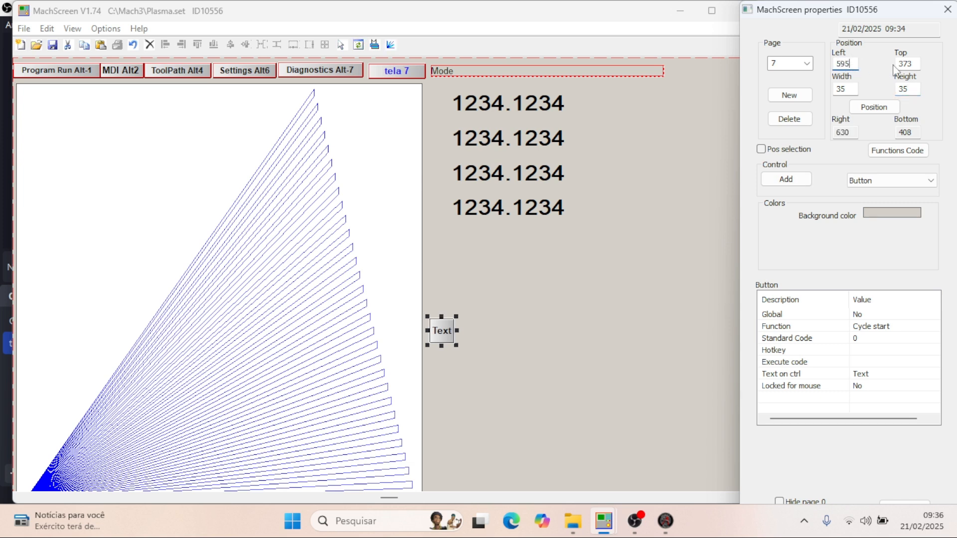
double_click(908, 63)
text(48)
key(Return)
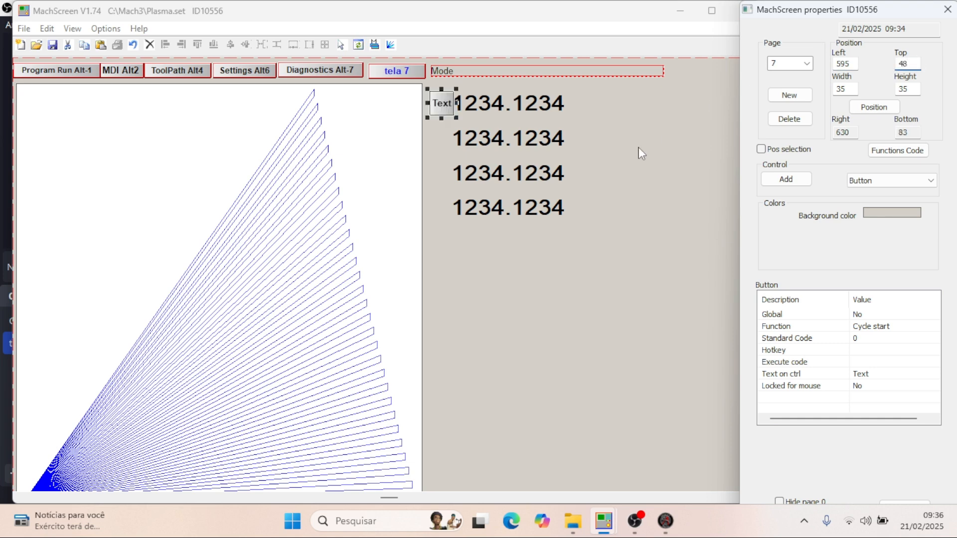
click(668, 257)
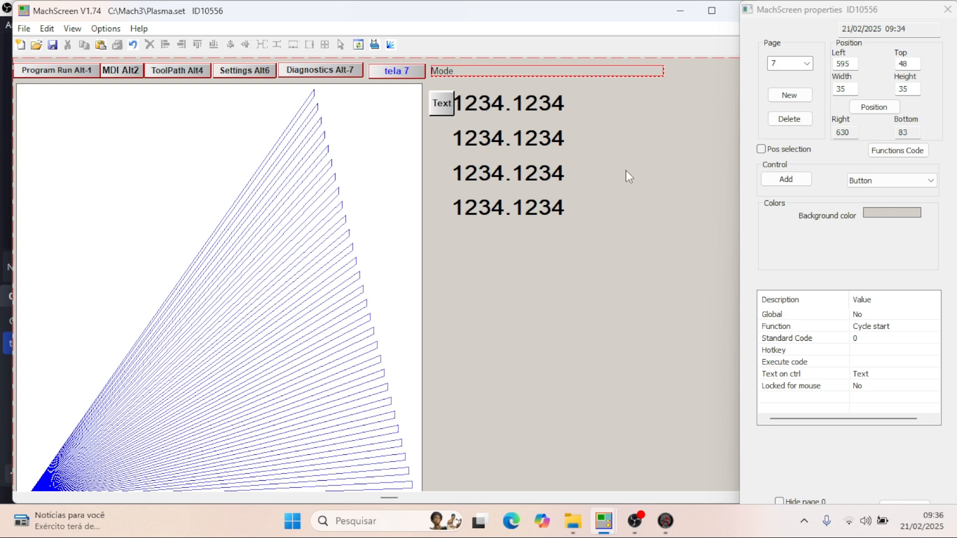
- Add a second Button control below the DROs, at about left 737, top 324, and size it to width 35, height 35
click(786, 179)
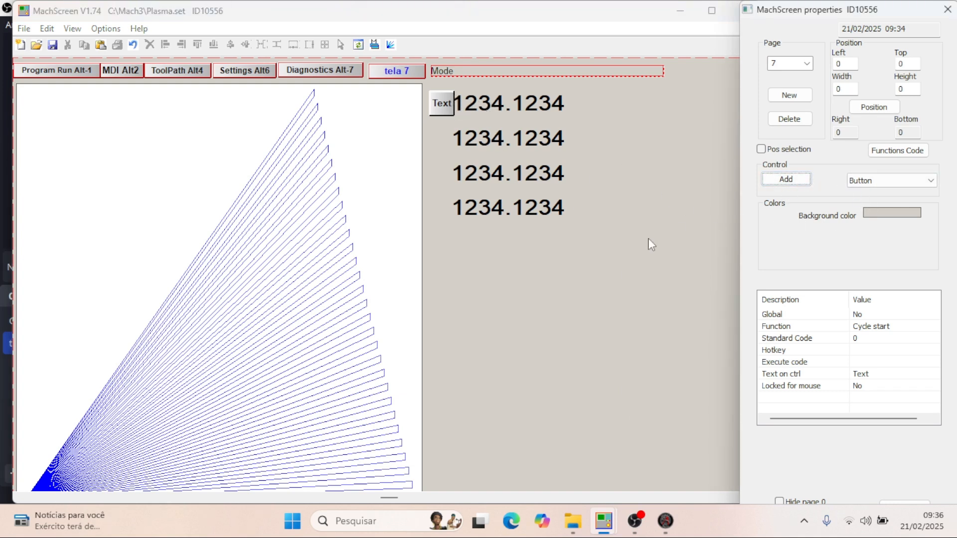
click(531, 280)
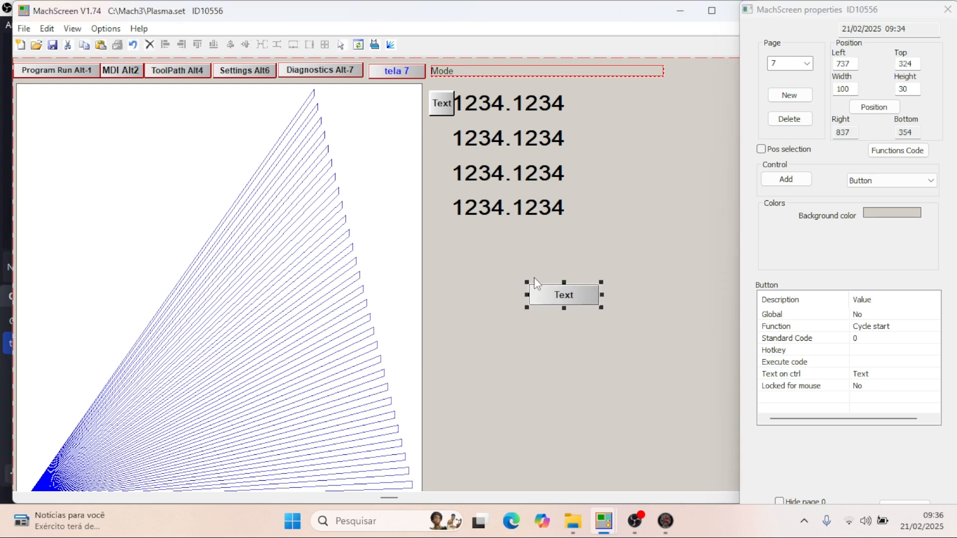
double_click(854, 87)
text(350)
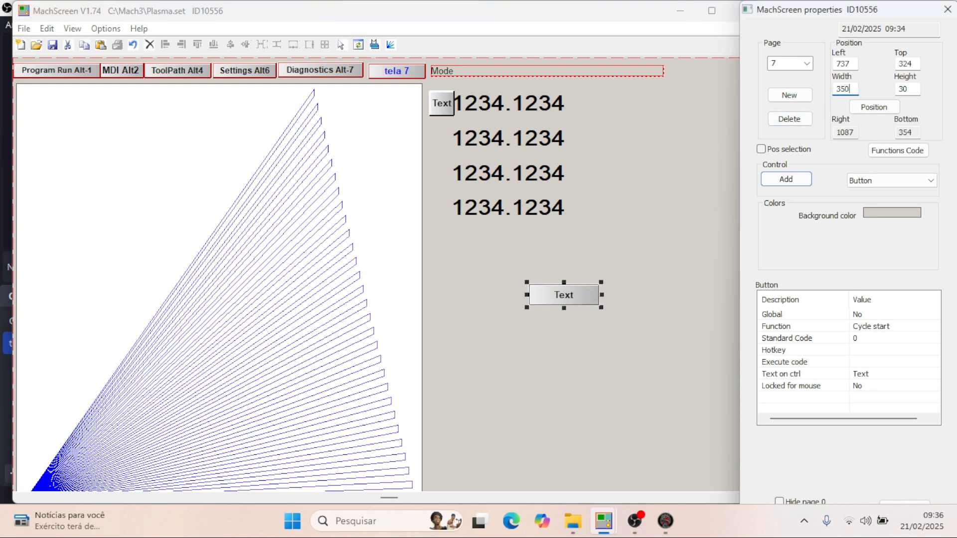
key(Return)
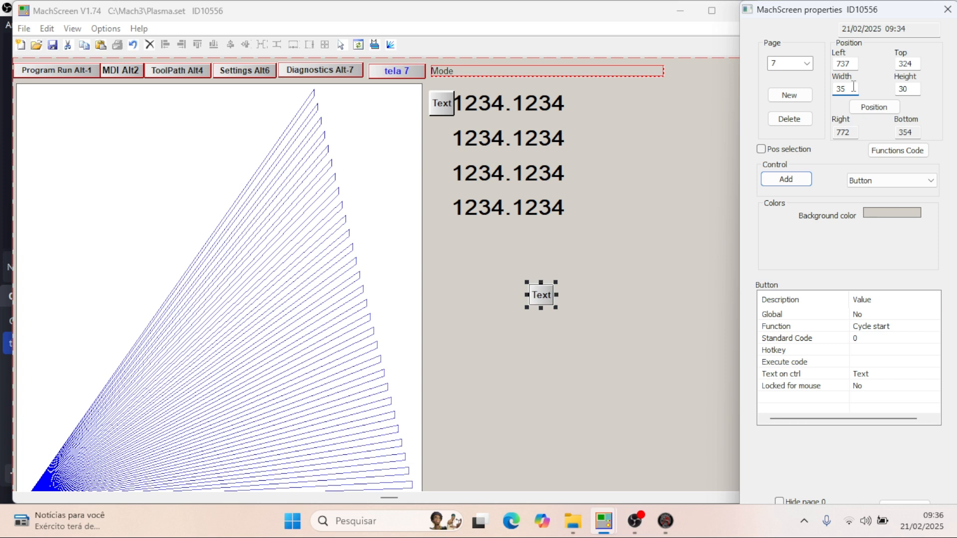
double_click(920, 88)
text(35)
key(Return)
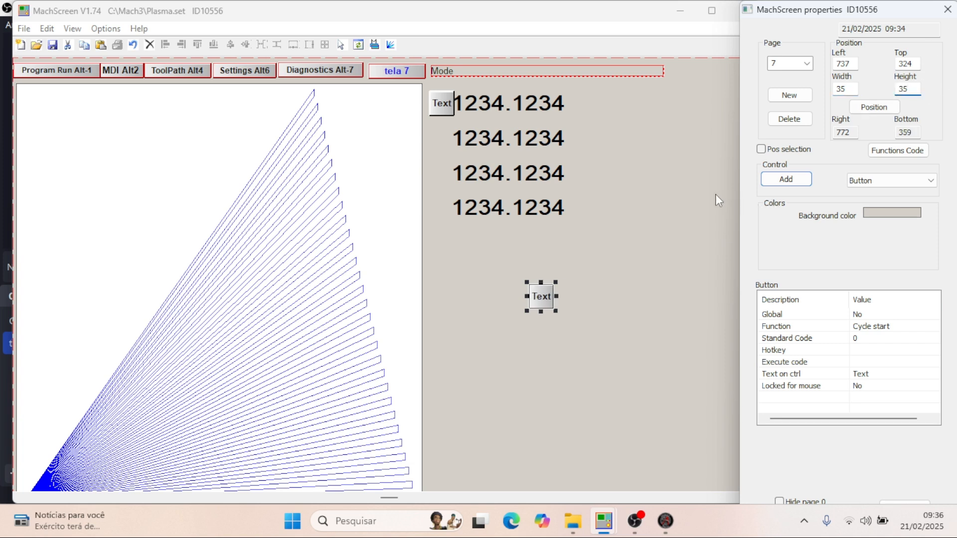
- Switch to plasma thc - 2.set, select the Y button to check its position, and return to Plasma.set
mouse_move(602, 533)
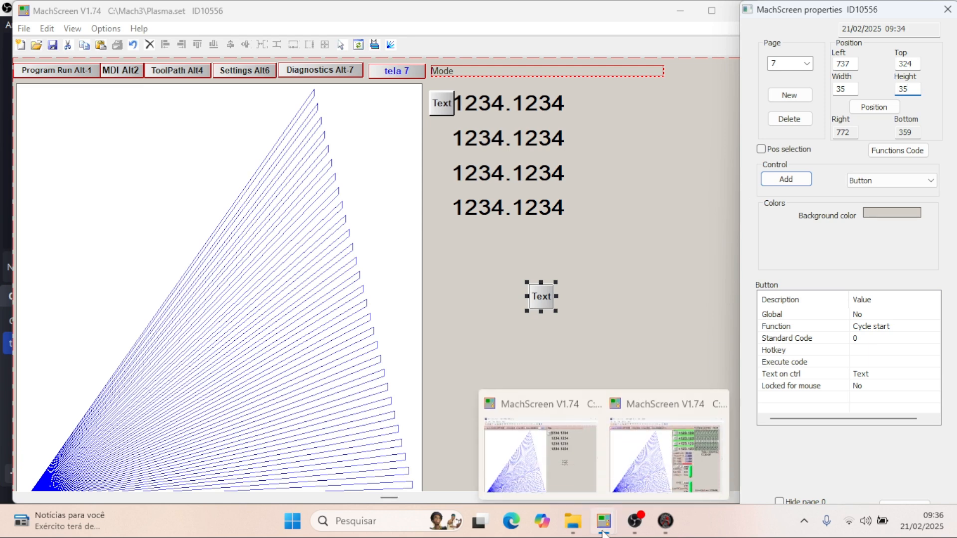
click(666, 454)
click(441, 139)
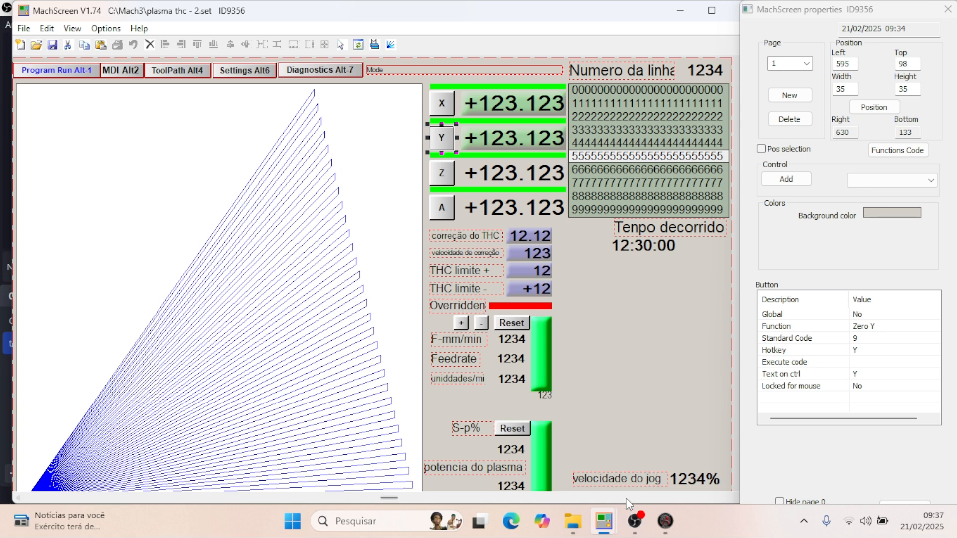
mouse_move(608, 520)
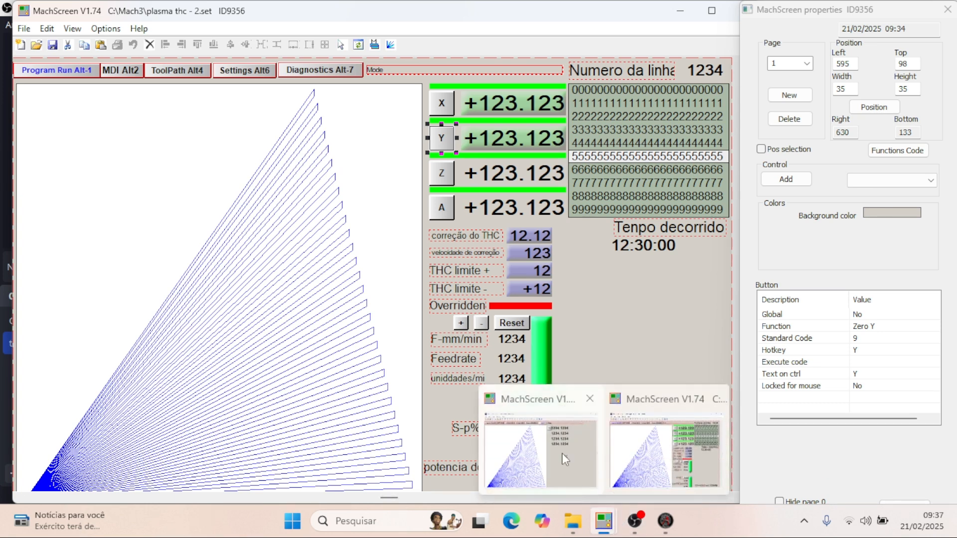
click(541, 448)
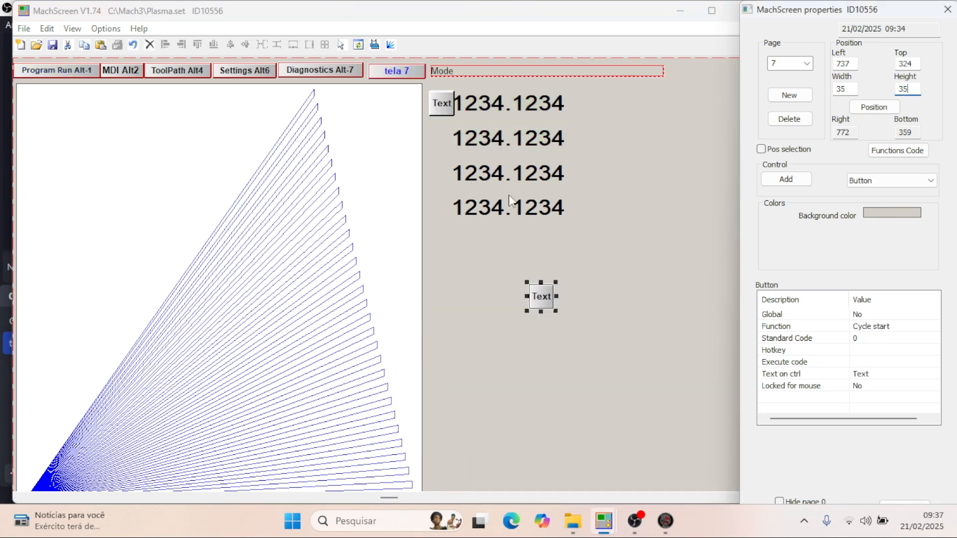
click(853, 63)
key(BackSpace)
key(BackSpace)
click(447, 101)
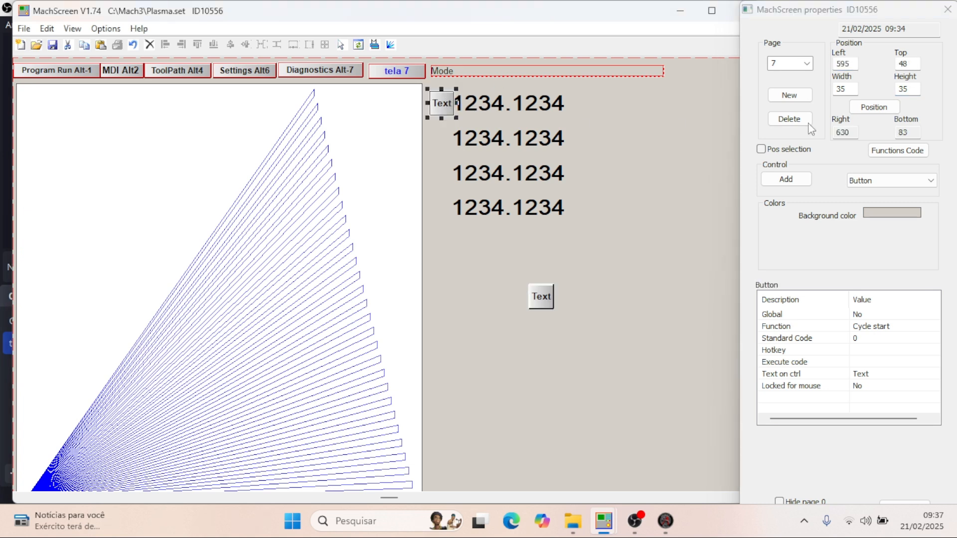
click(852, 64)
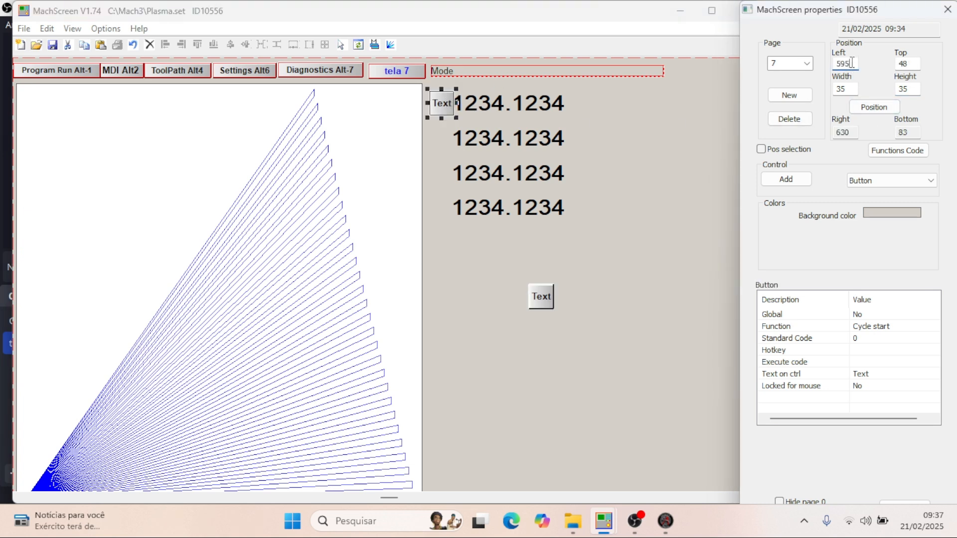
- Move the second button beside the second DRO by setting its left to 595 and top to 98
click(546, 303)
double_click(856, 61)
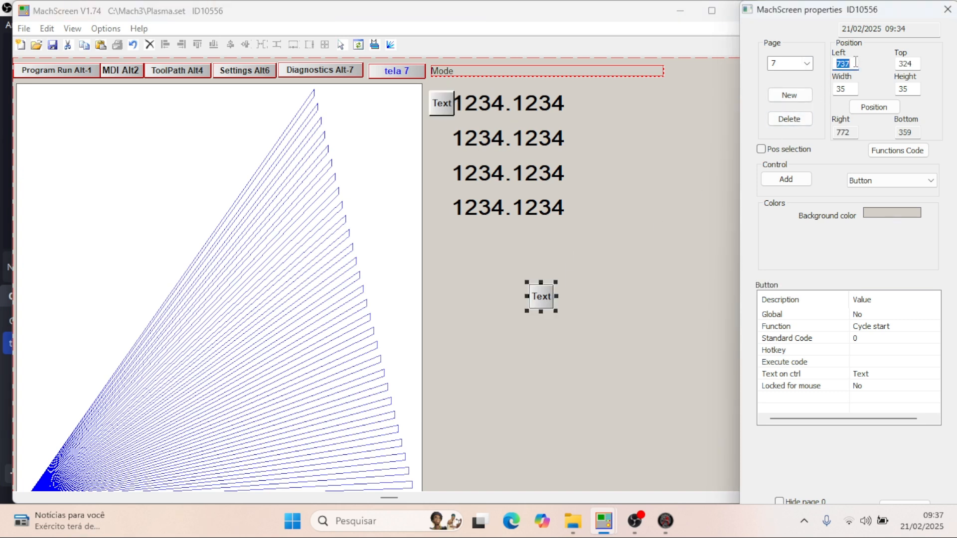
text(595)
key(Return)
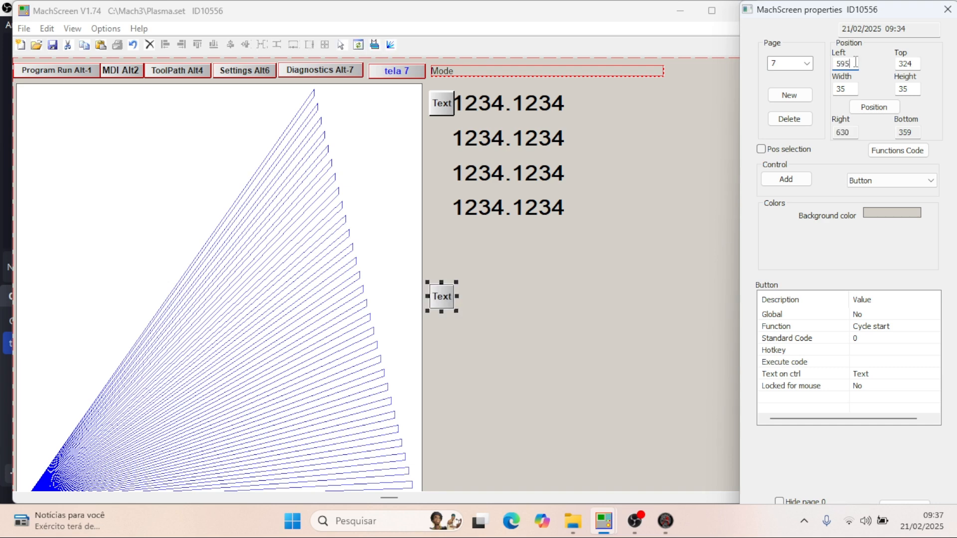
double_click(906, 63)
text(95)
key(BackSpace)
text(8)
key(Return)
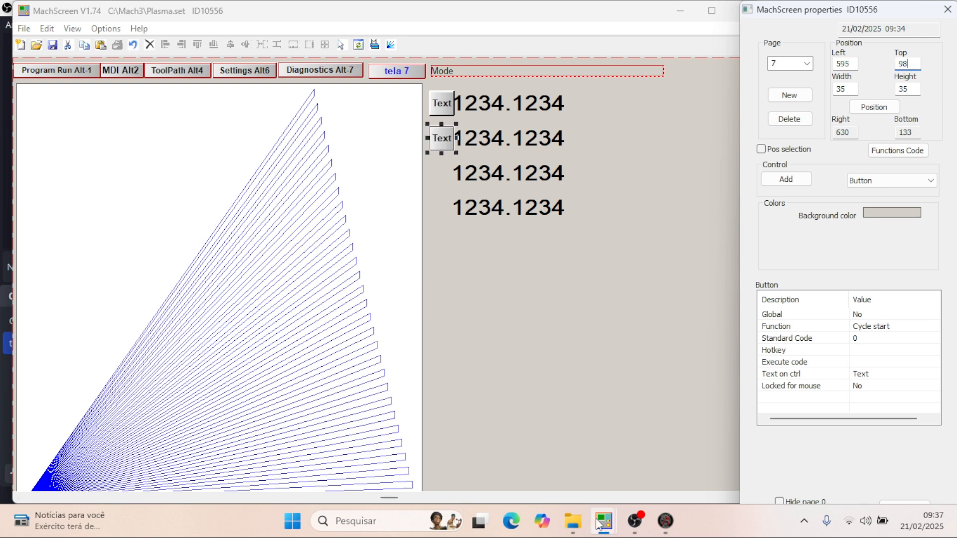
- Add a third Button control below the DROs, at about left 898, top 341, and size it to width 35, height 35
mouse_move(600, 523)
click(787, 179)
click(642, 294)
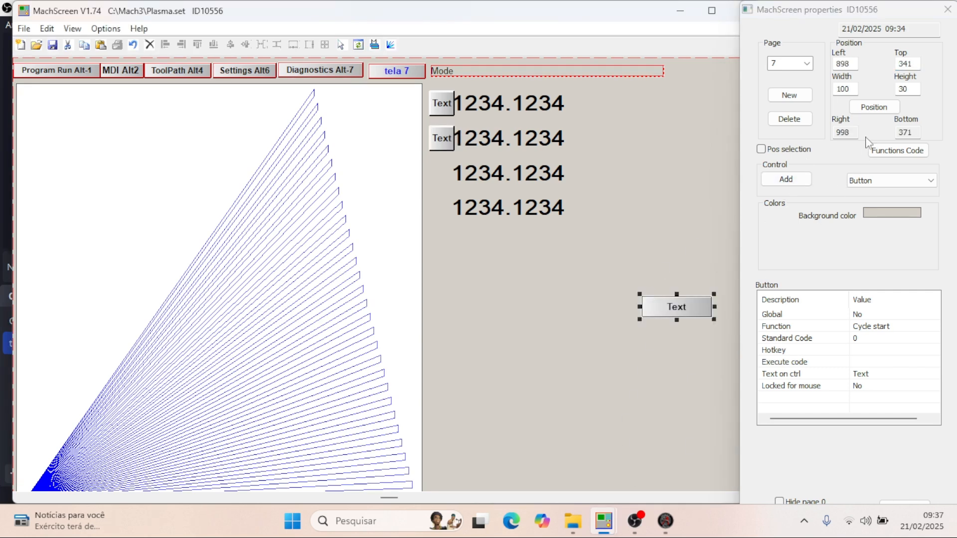
double_click(851, 92)
text(35)
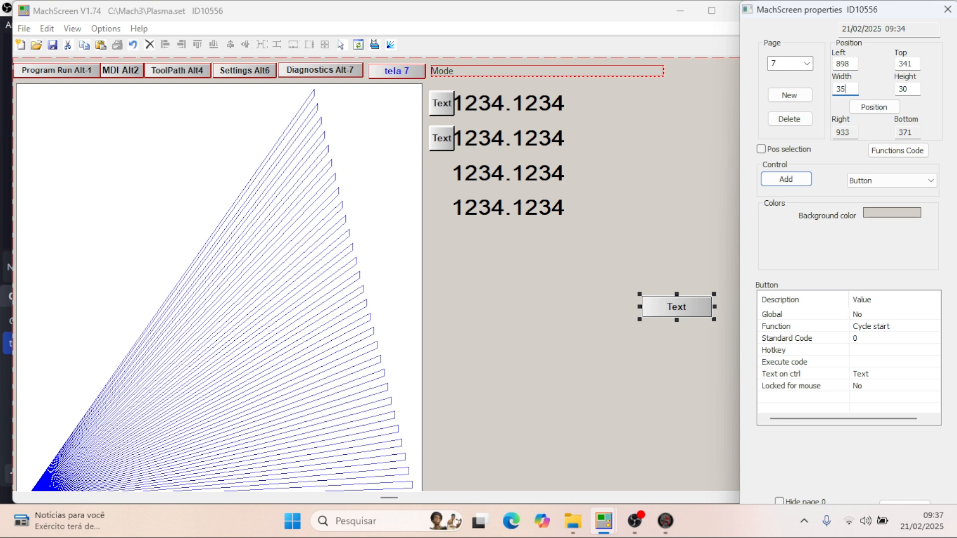
click(915, 87)
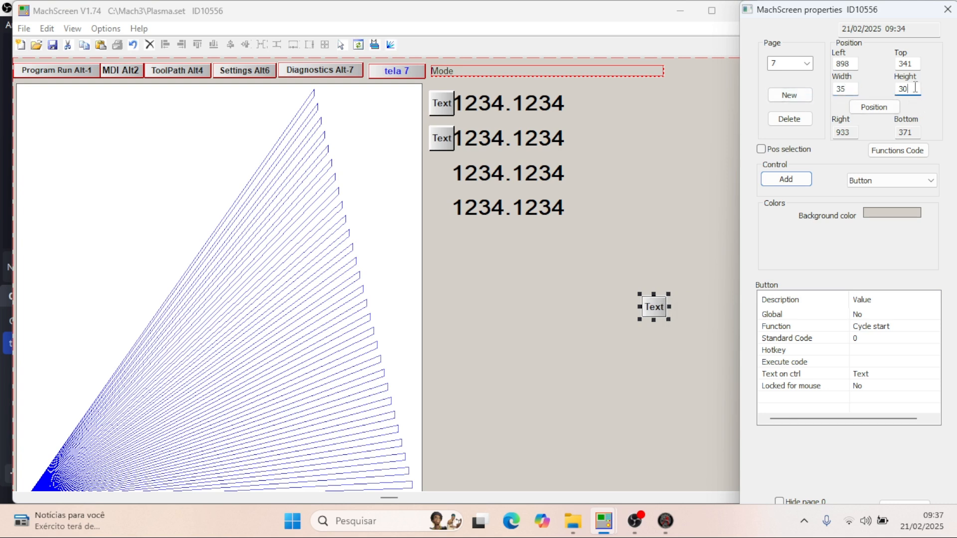
key(BackSpace)
key(BackSpace)
text(35)
- Set the third button's left position to 595 to line it up with the other two buttons
click(858, 63)
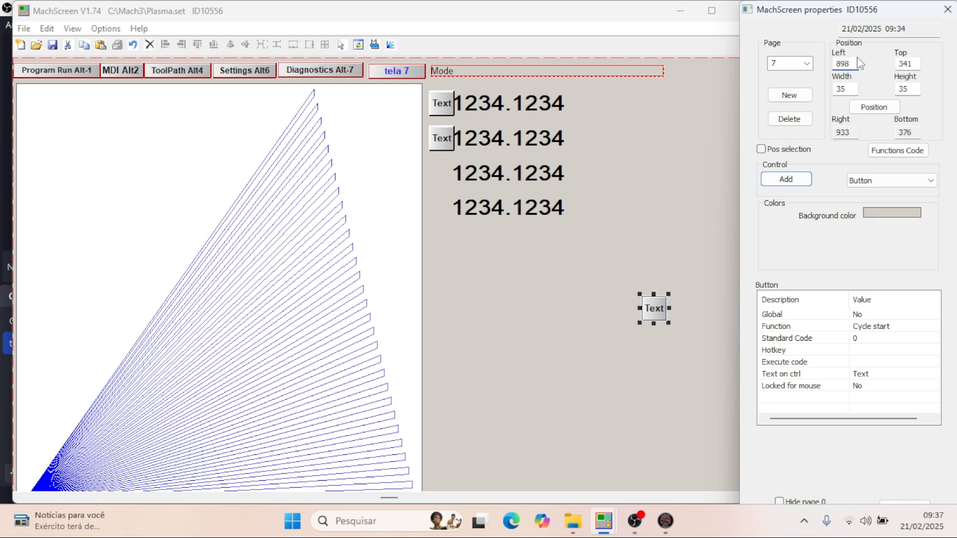
key(BackSpace)
key(BackSpace)
key(BackSpace)
text(595)
key(Return)
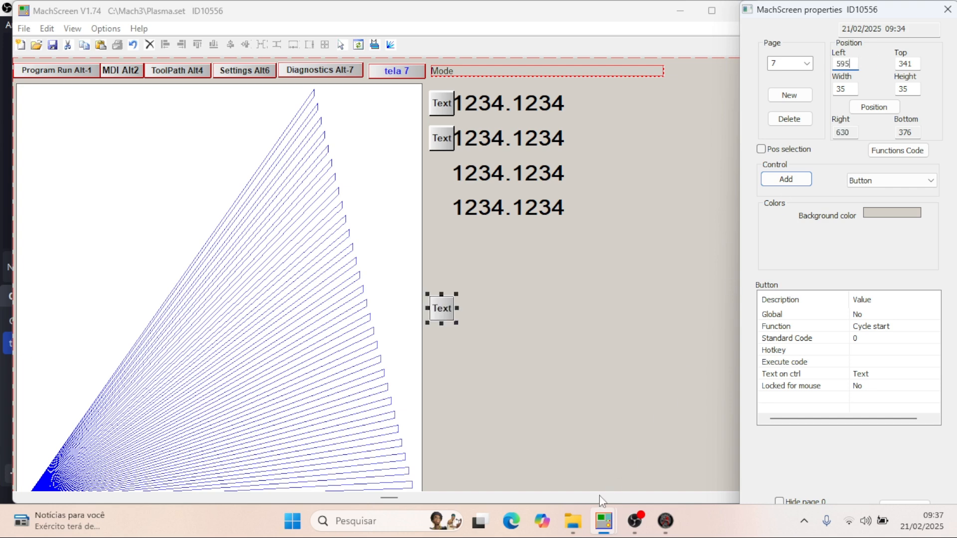
- Switch to plasma thc - 2.set, select the Z button to check its position, and return to Plasma.set
mouse_move(603, 521)
click(663, 439)
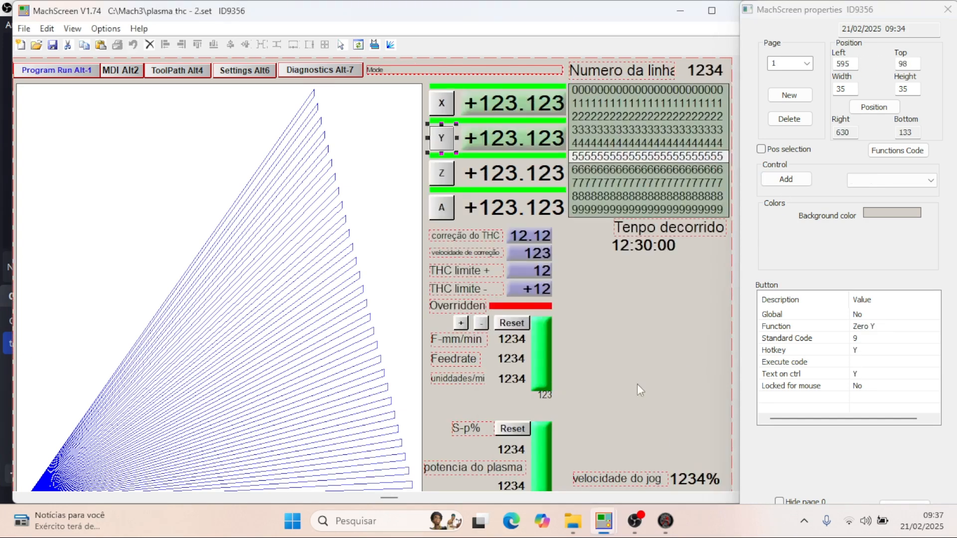
click(438, 175)
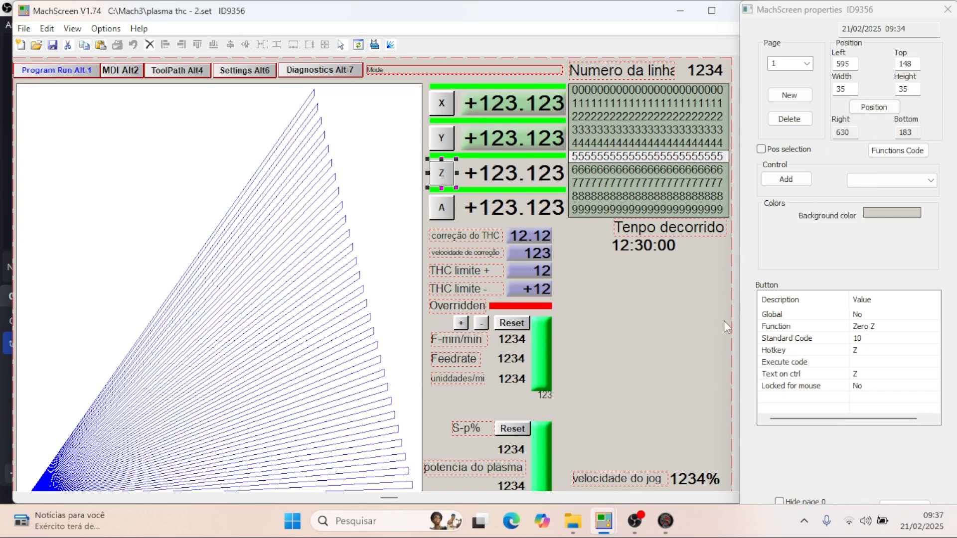
mouse_move(604, 529)
click(548, 441)
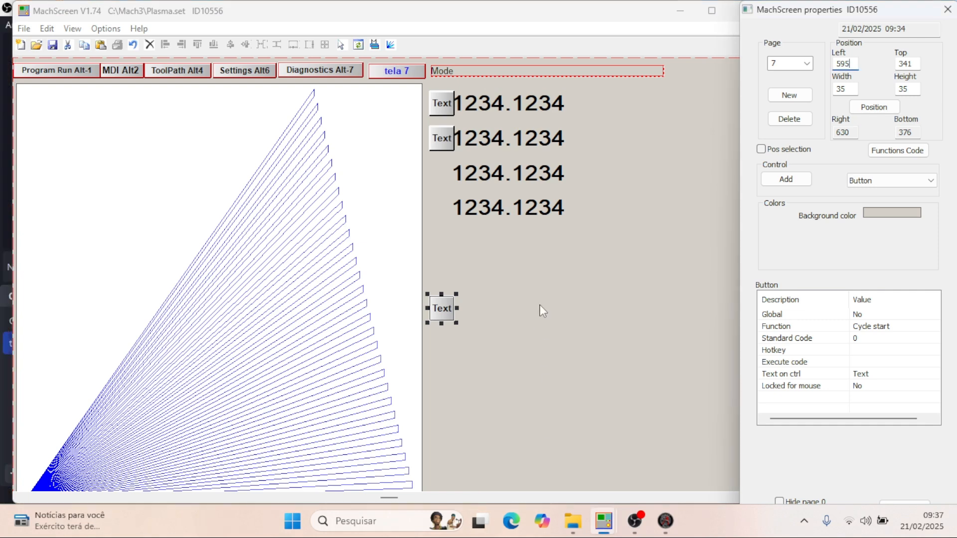
- Set the third button's top position to 148 so it sits beside the third DRO
double_click(915, 63)
text(148)
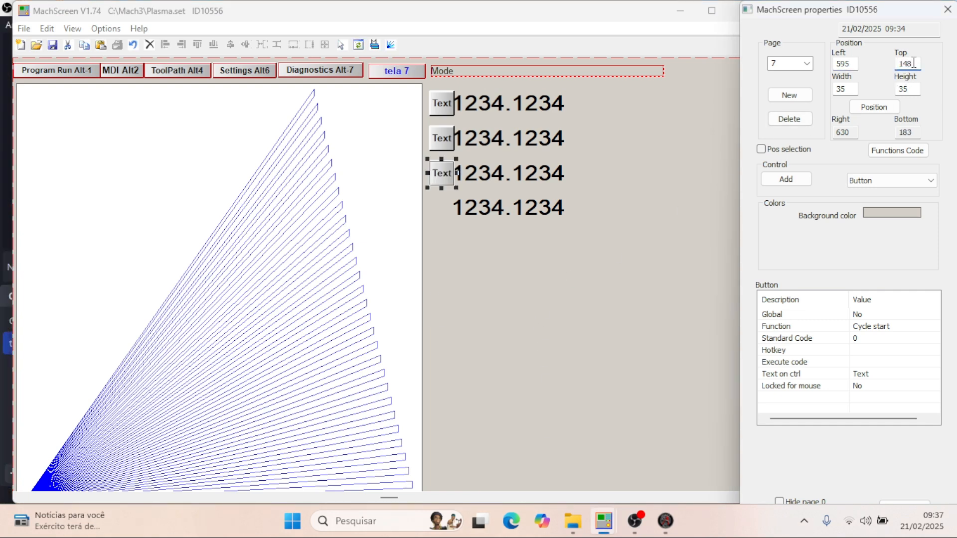
click(522, 181)
click(521, 207)
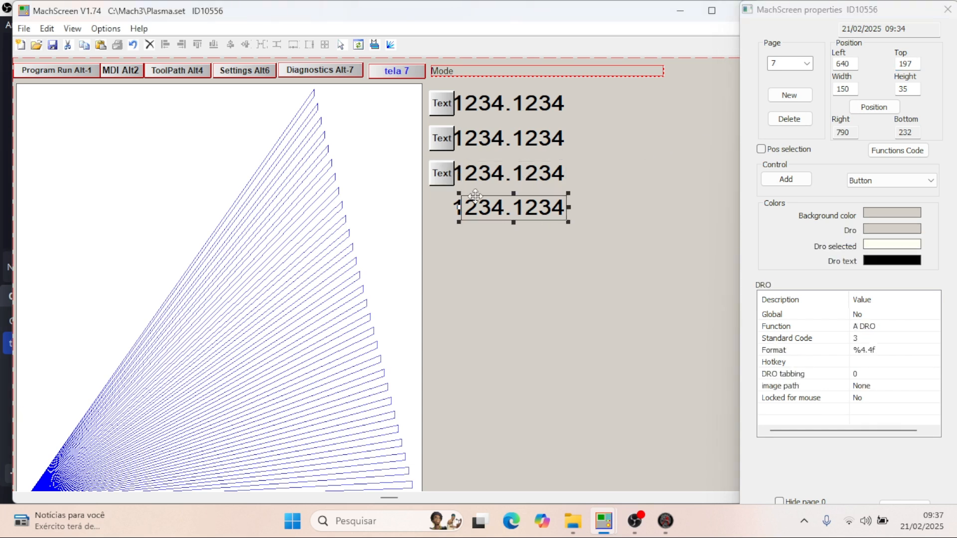
- Add a fourth Button control below the DROs, size it to width 35, height 35, and set its left to 595
click(786, 179)
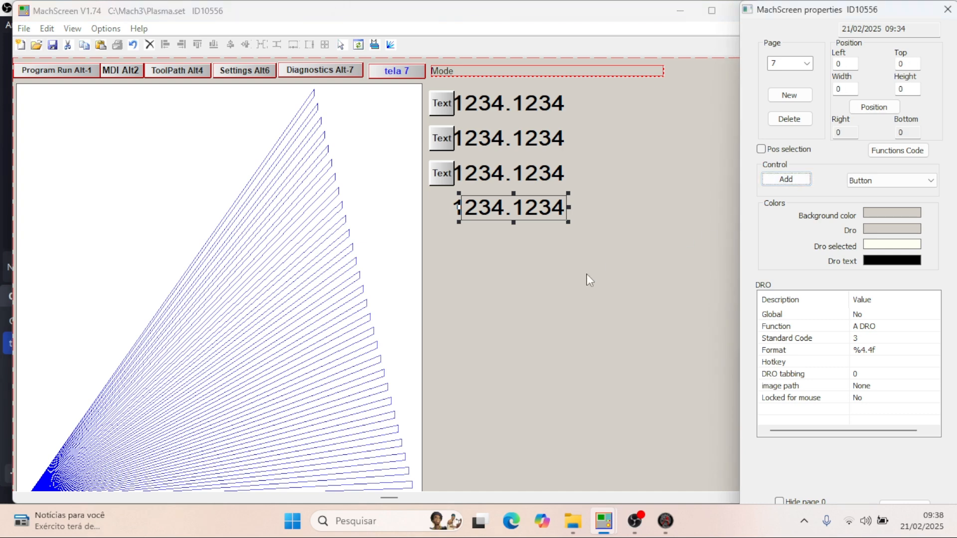
click(587, 276)
double_click(843, 89)
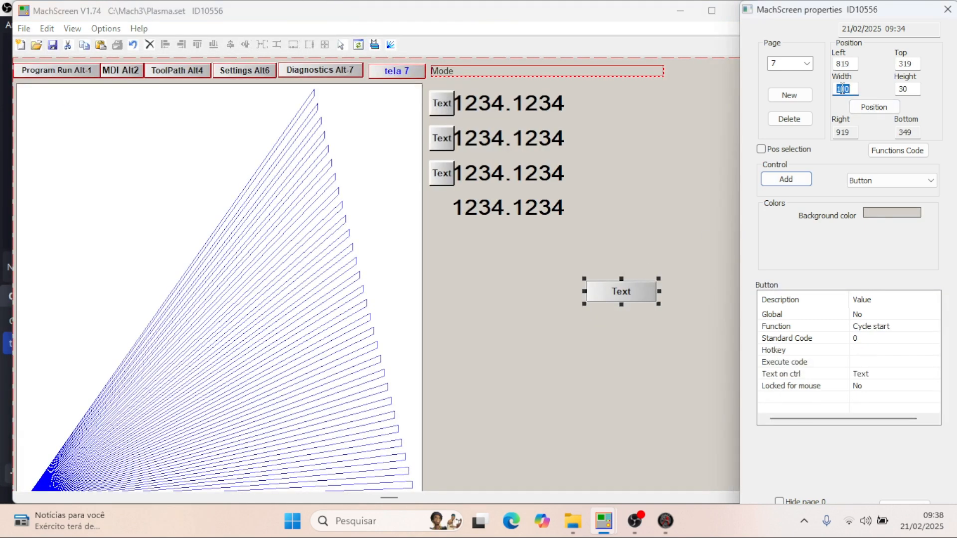
text(35)
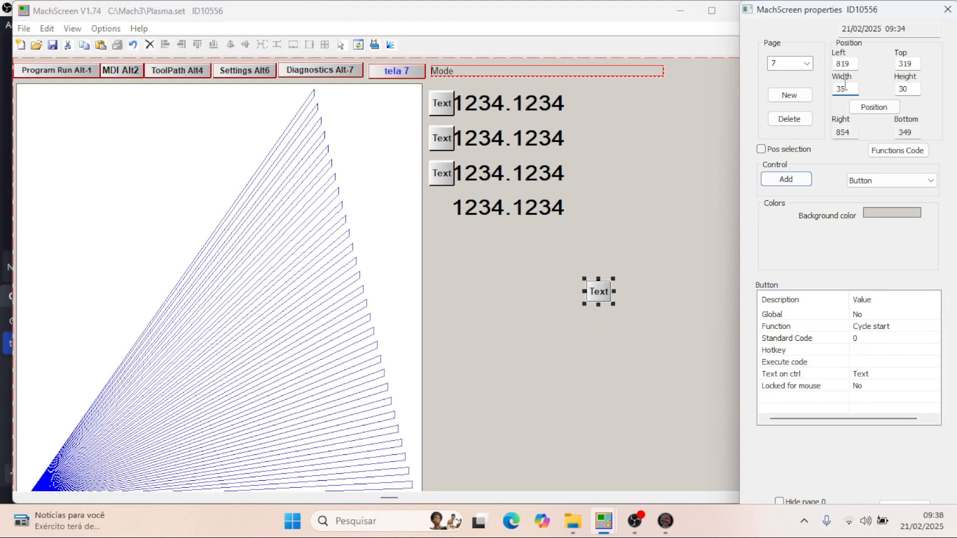
double_click(920, 89)
text(35)
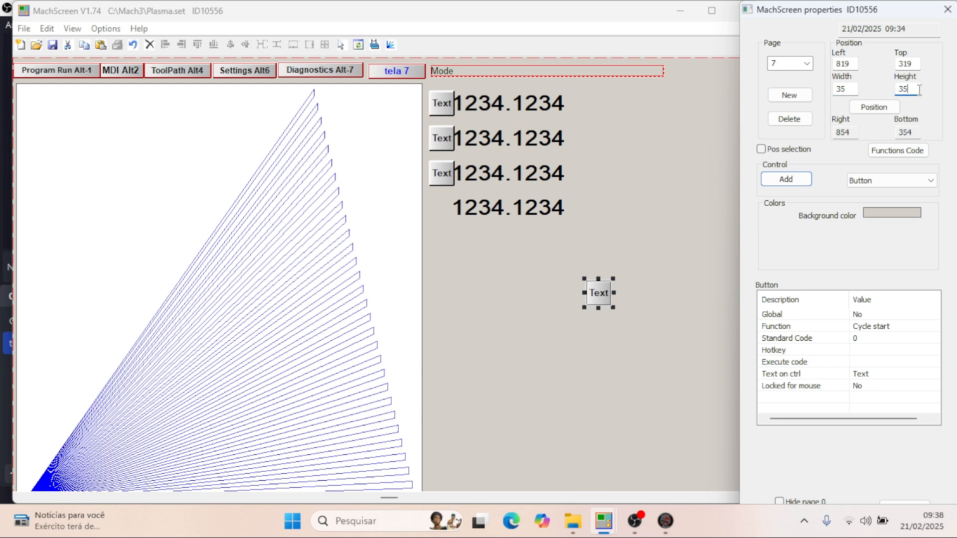
double_click(852, 62)
text(595)
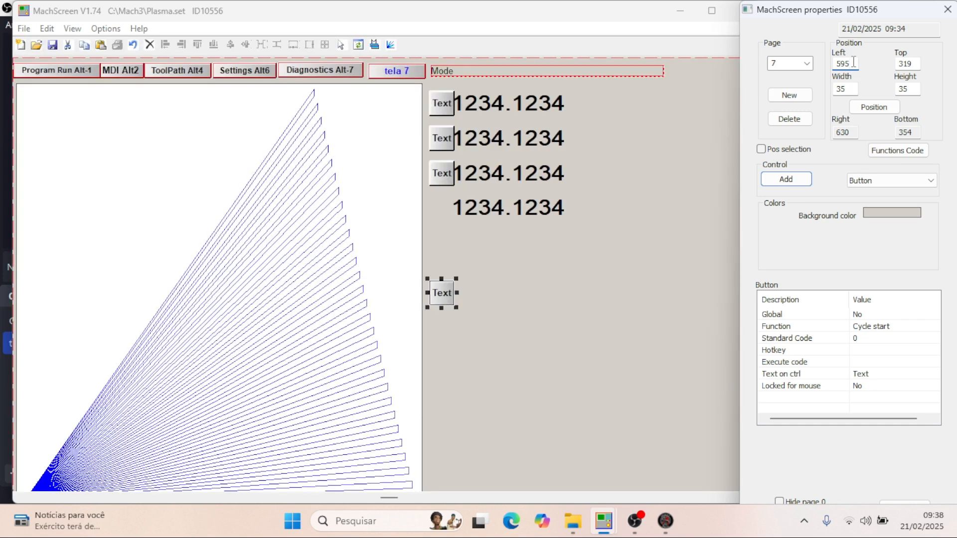
- Set the fourth button's top position to 197 so it sits beside the fourth DRO
click(552, 211)
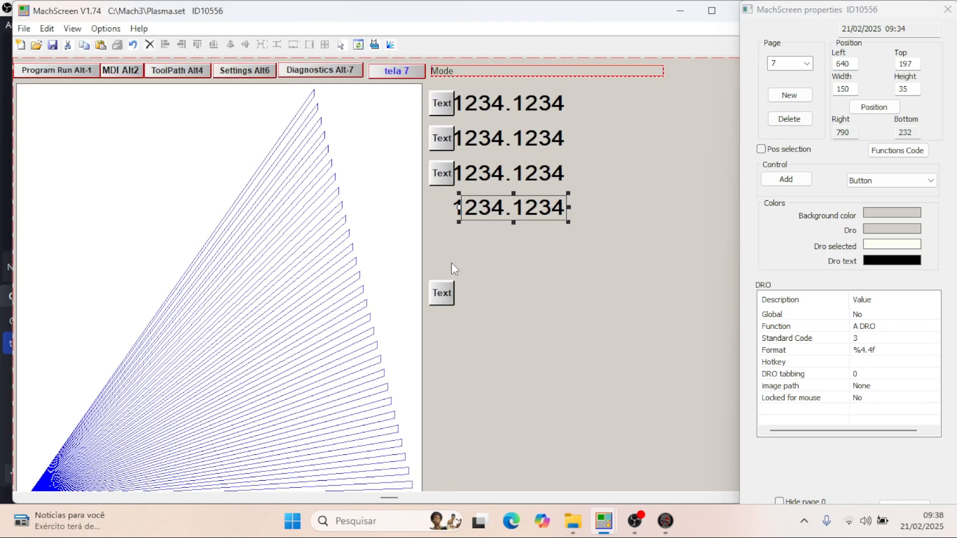
click(446, 292)
double_click(905, 63)
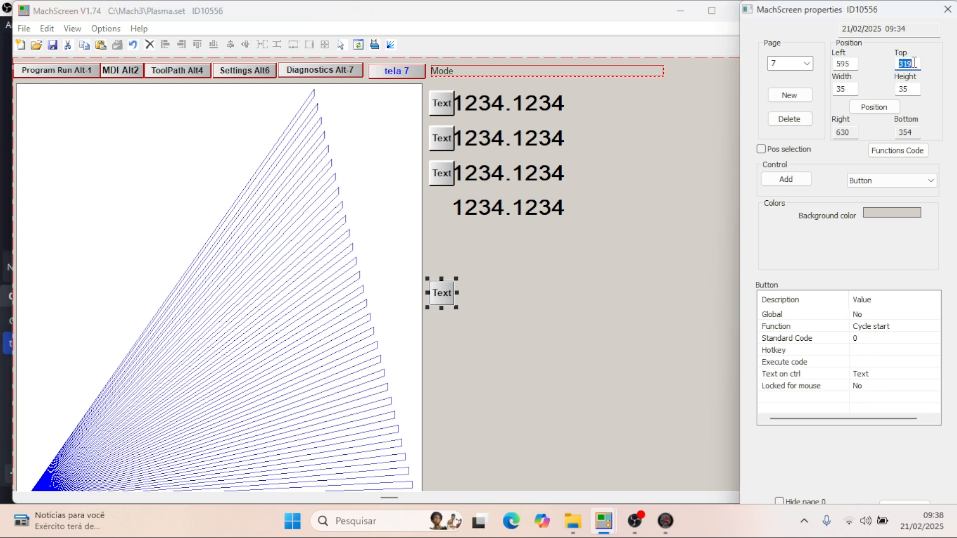
text(197)
key(Return)
click(602, 286)
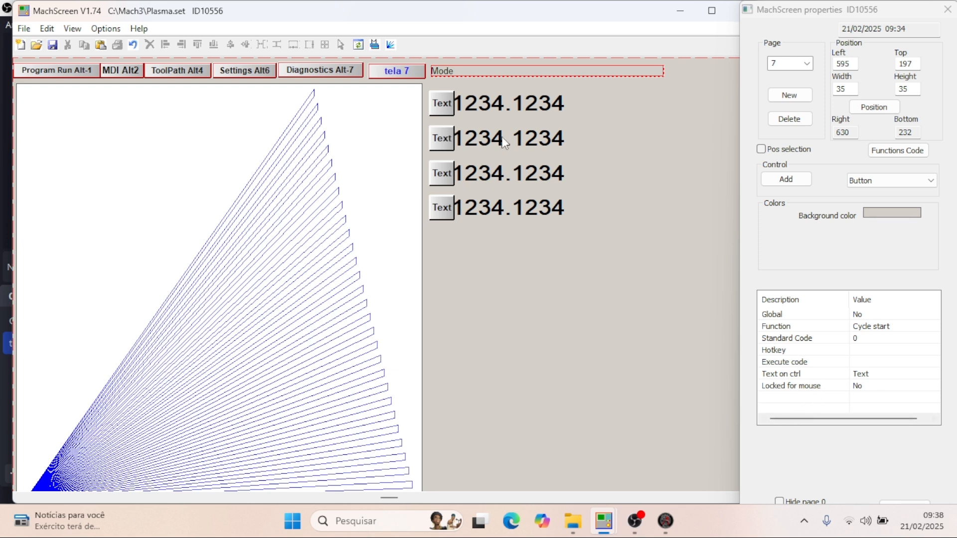
- Select the first button, check the X button's properties in plasma thc - 2.set, and return to Plasma.set
click(437, 107)
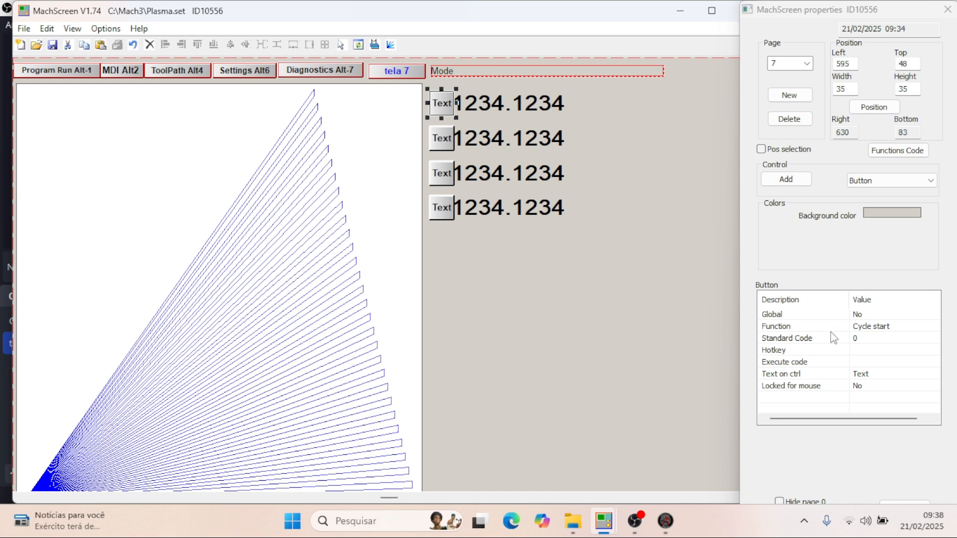
mouse_move(603, 530)
click(663, 448)
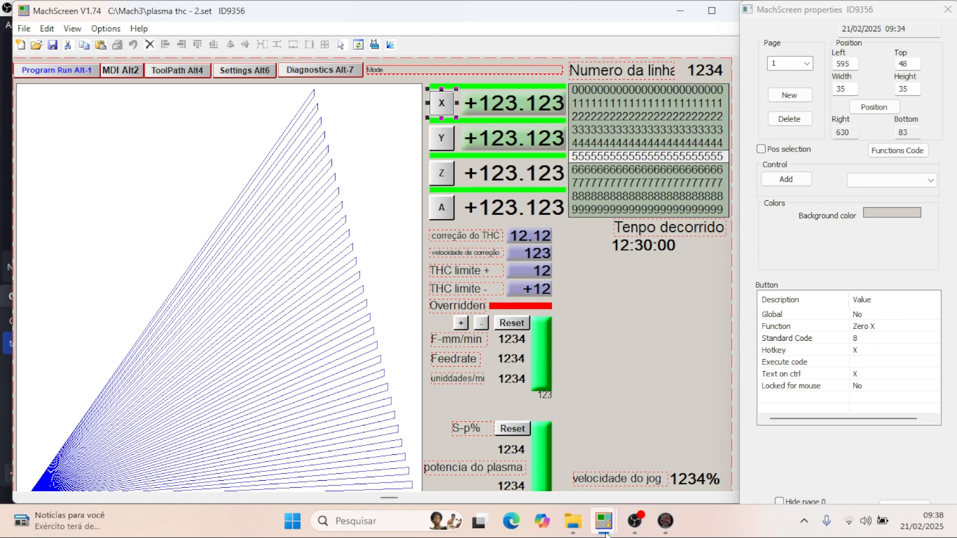
mouse_move(603, 521)
click(556, 472)
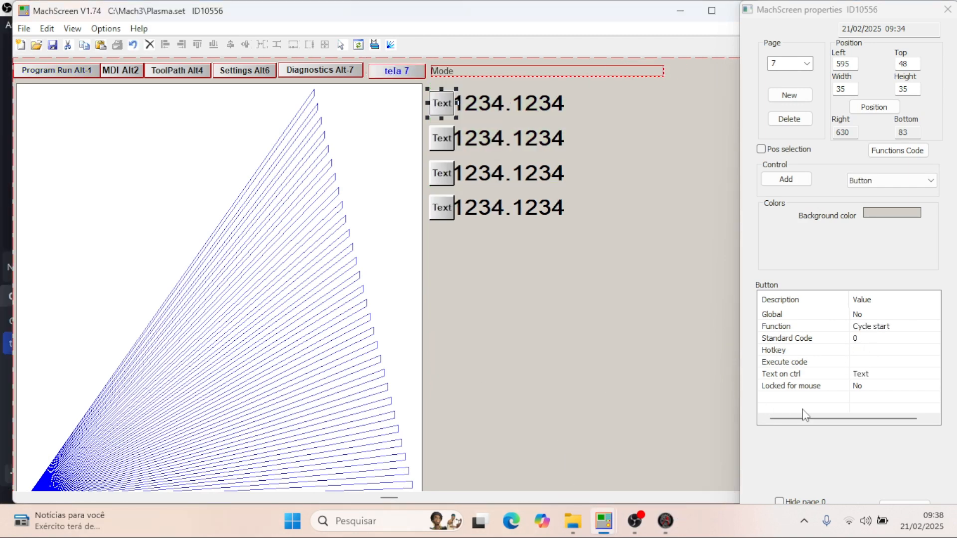
- Assign code 8 to the first button as a standard code, giving it the Zero X function
click(866, 340)
click(866, 340)
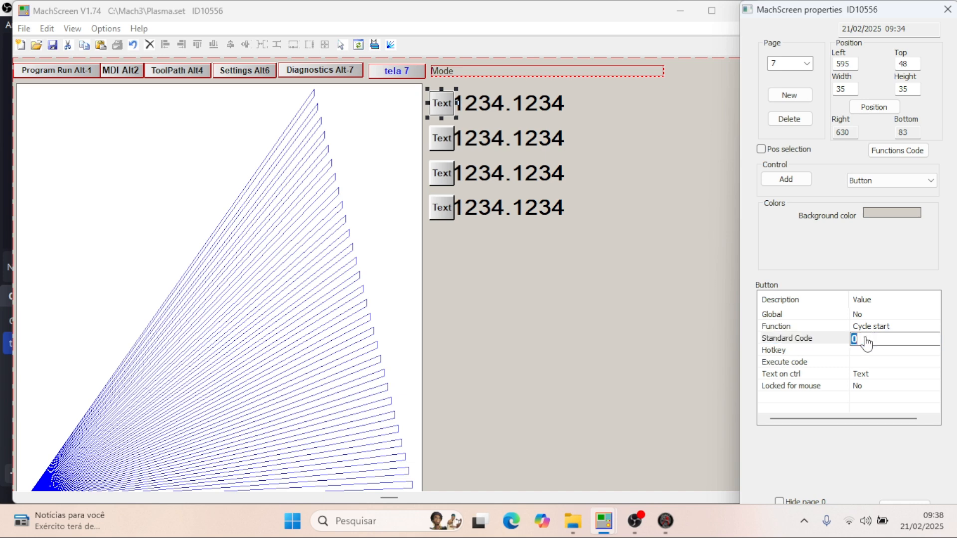
text(8)
key(Return)
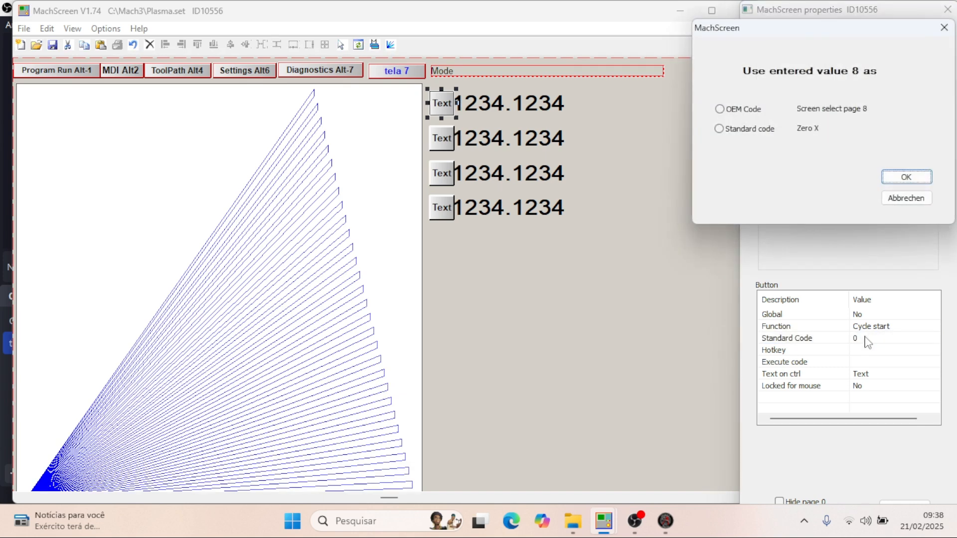
click(719, 129)
click(906, 176)
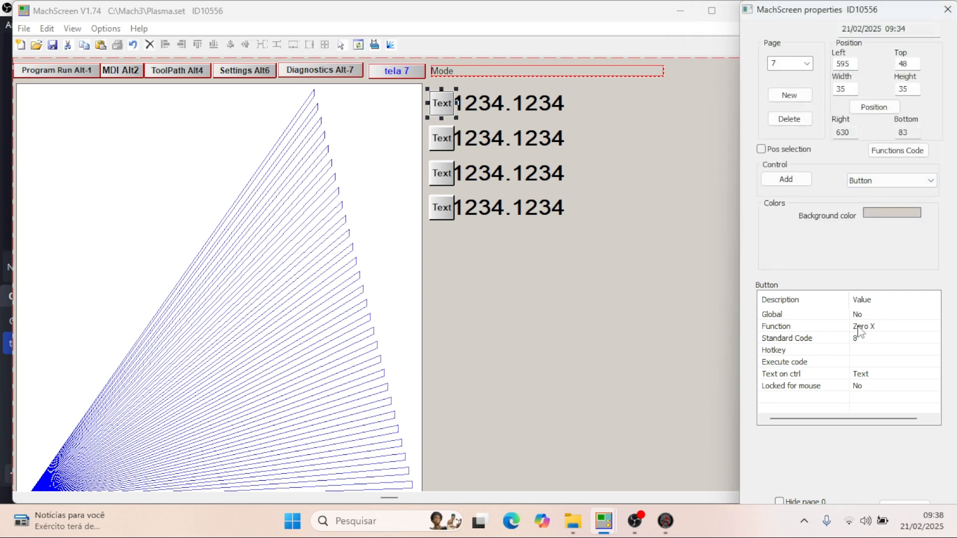
- Label the first button X and assign X as its hotkey
click(876, 374)
click(876, 377)
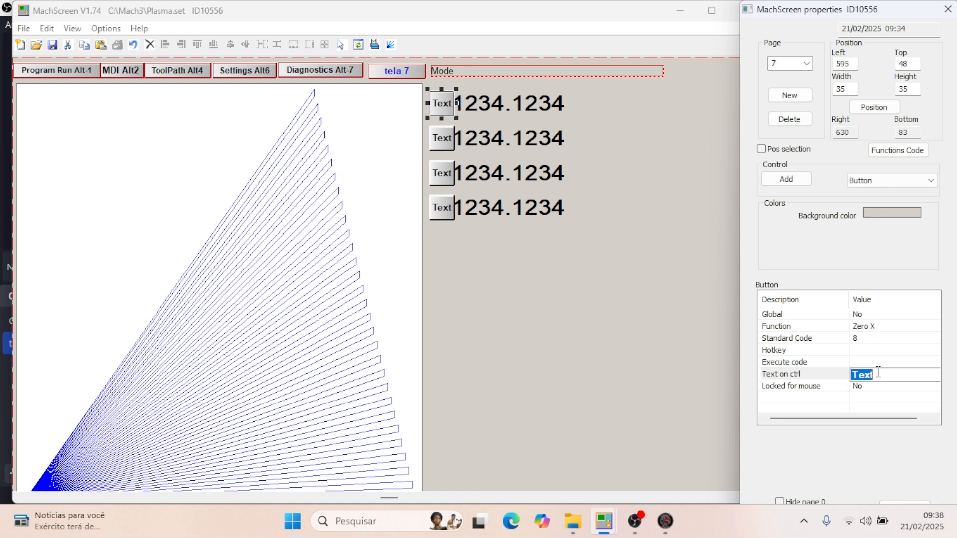
text(X)
key(Return)
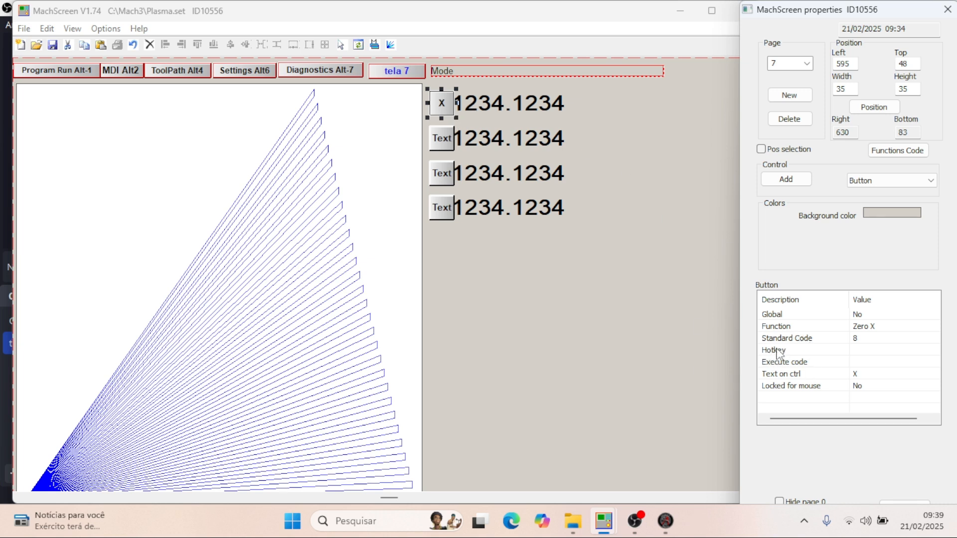
click(863, 351)
click(863, 351)
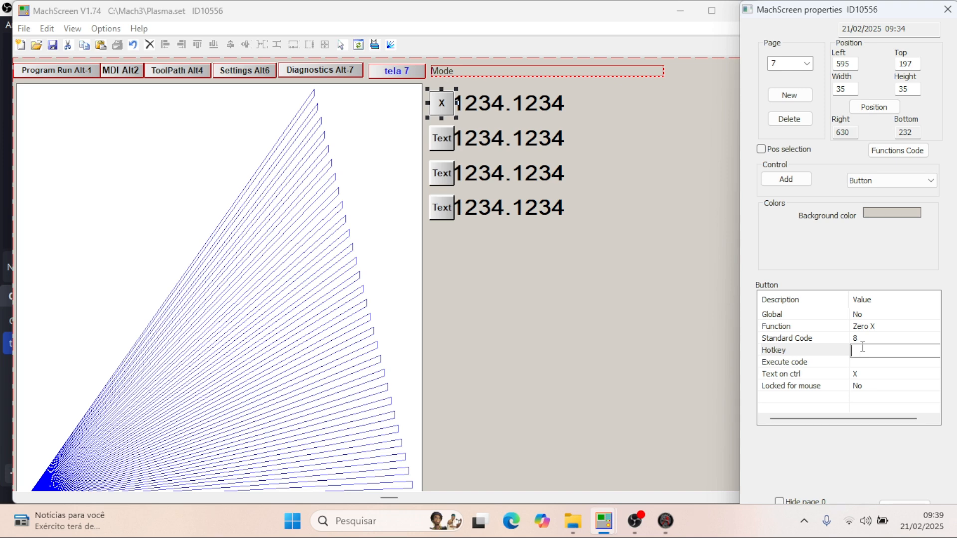
text(X)
key(Return)
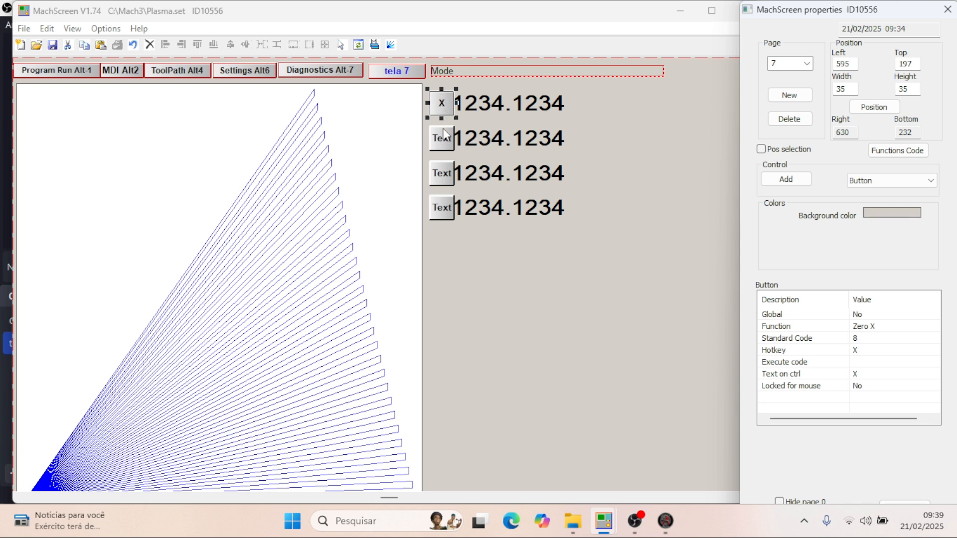
- Assign J as the hotkey of the JOG button in the lower button rows
scroll(445, 195, down, 3)
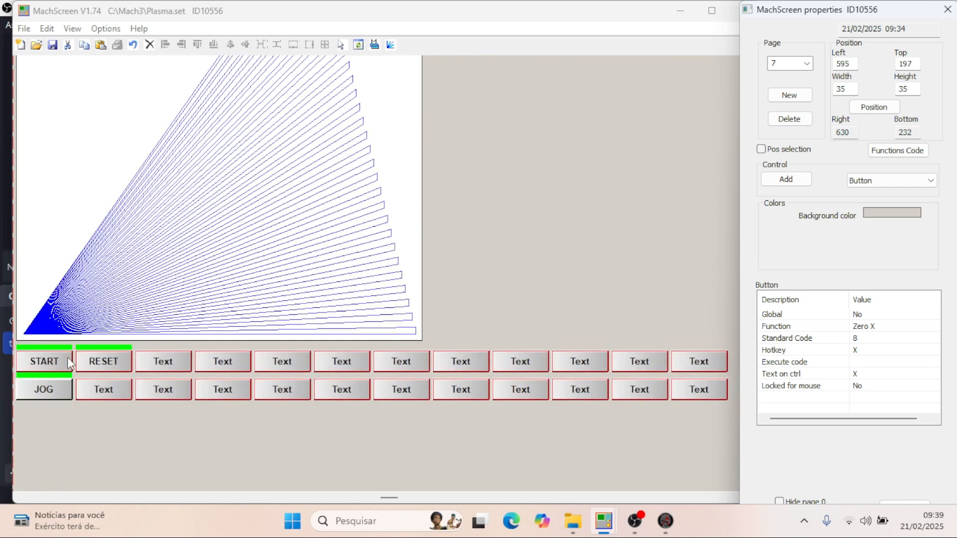
click(35, 391)
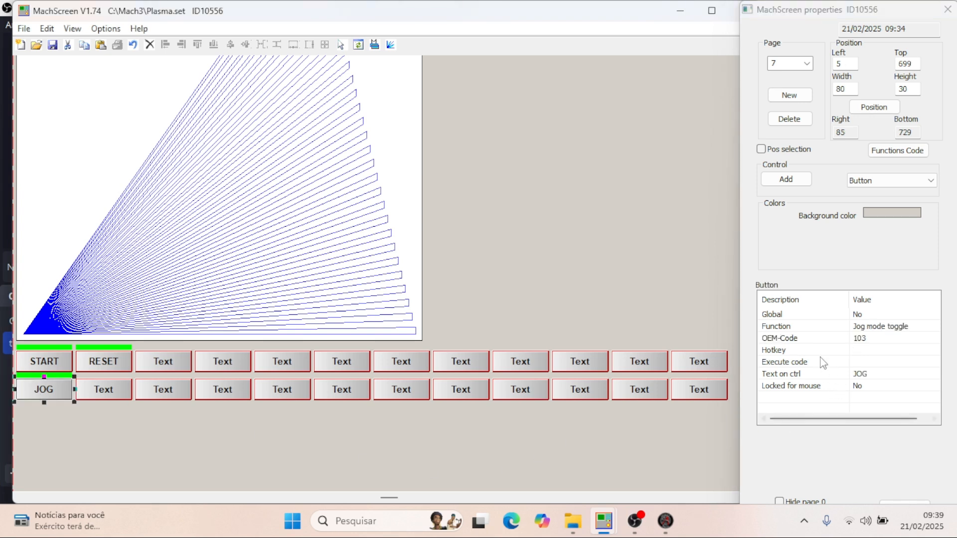
click(858, 351)
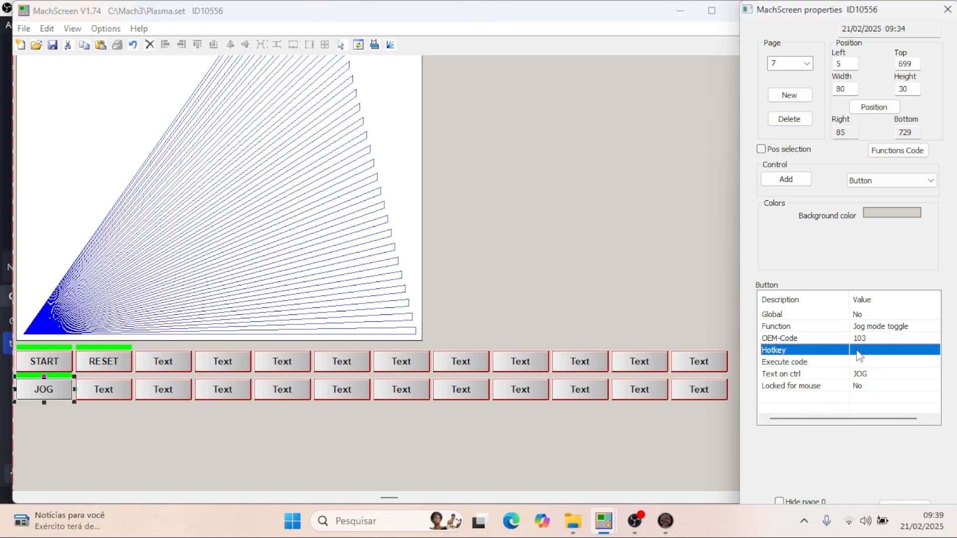
click(858, 350)
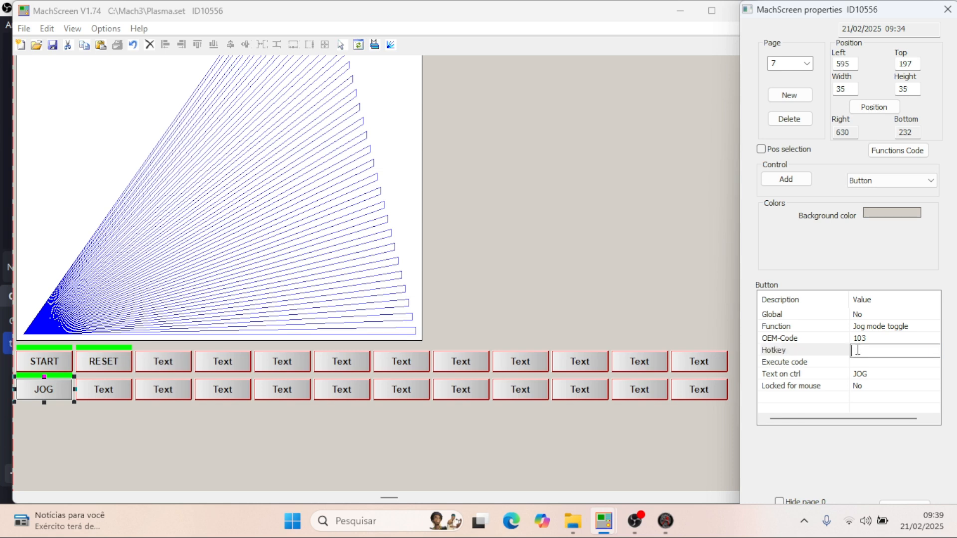
text(J)
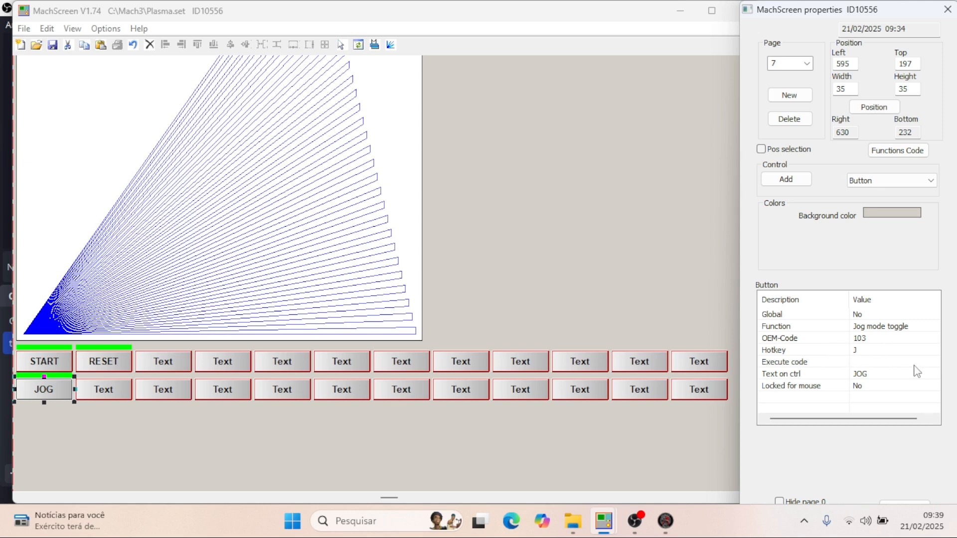
- Assign code 9 to the second DRO button as a standard code, giving it the Zero Y function
scroll(682, 334, up, 2)
scroll(682, 333, down, 2)
scroll(566, 353, up, 5)
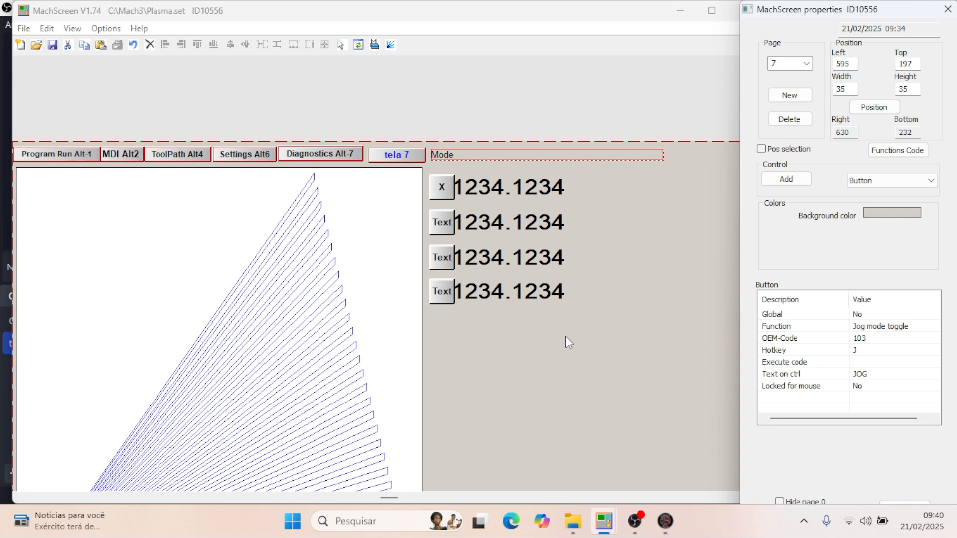
click(443, 228)
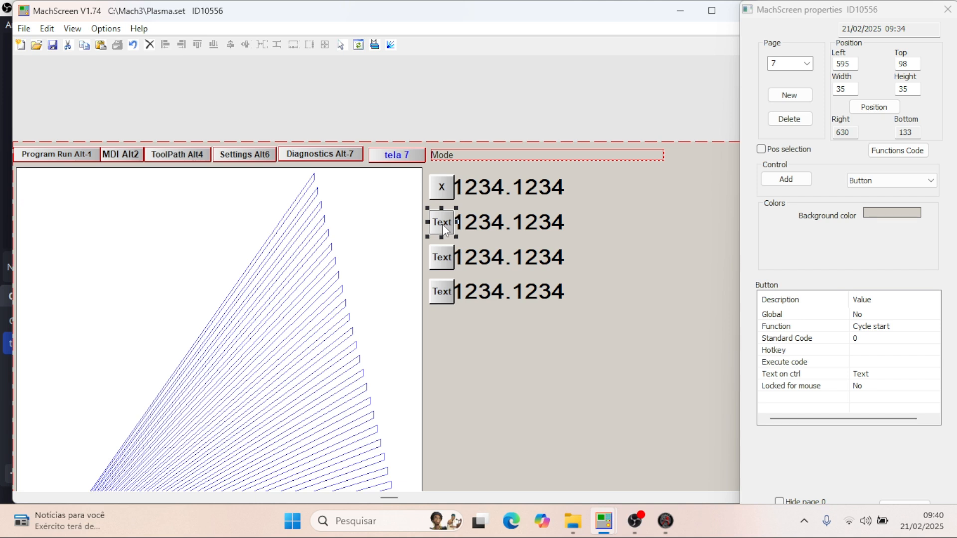
click(438, 191)
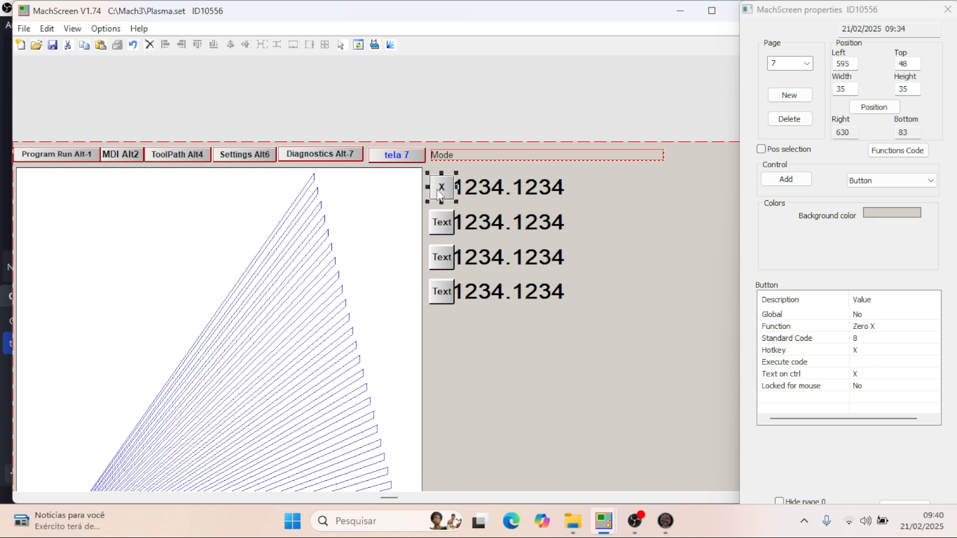
click(451, 228)
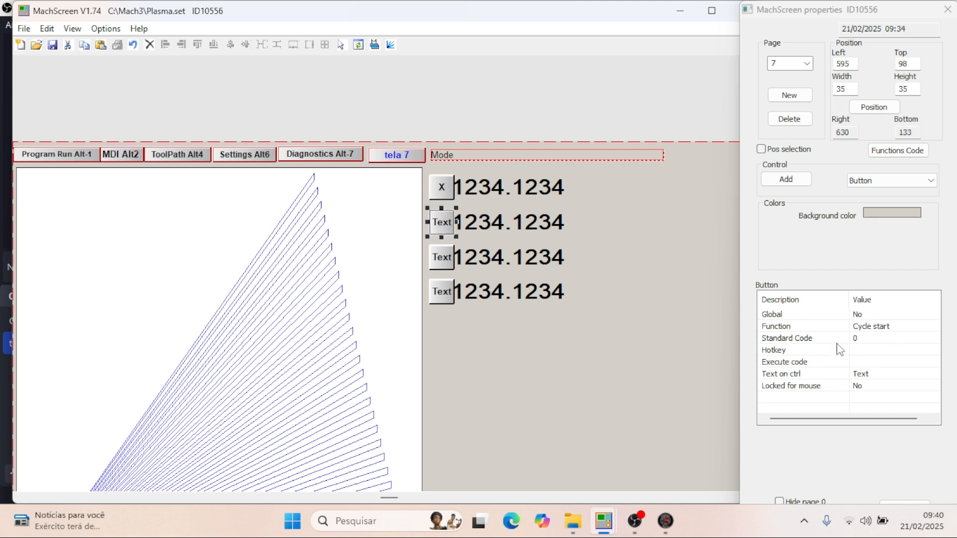
click(872, 338)
click(871, 339)
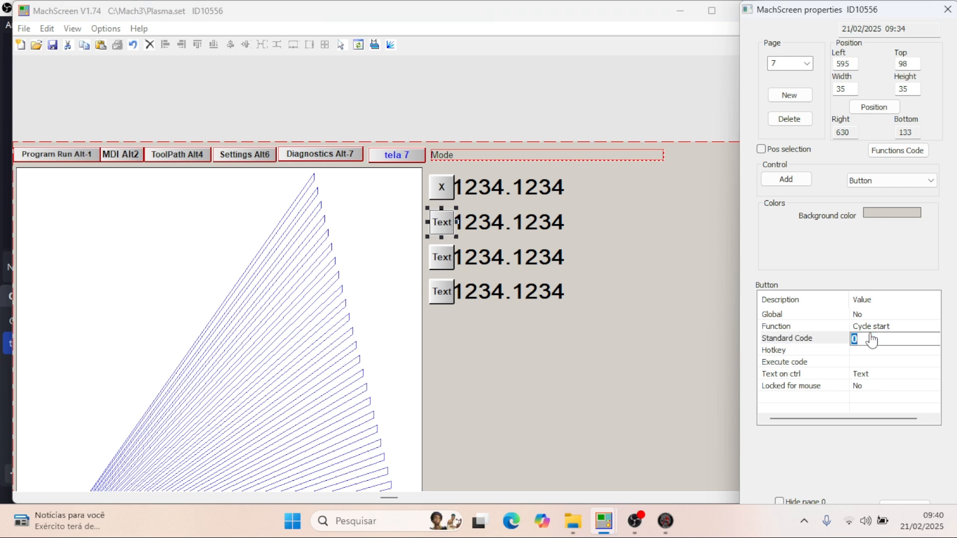
text(9)
key(Return)
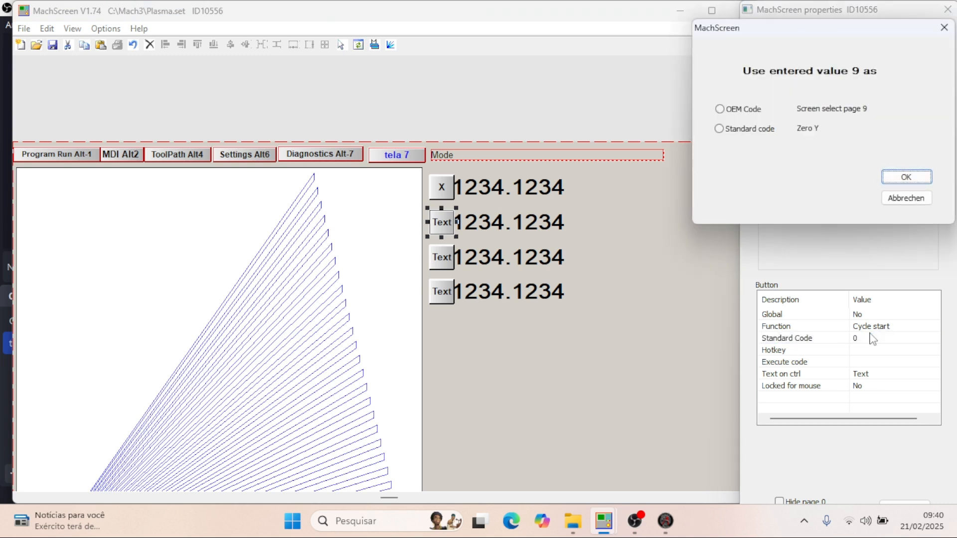
click(718, 129)
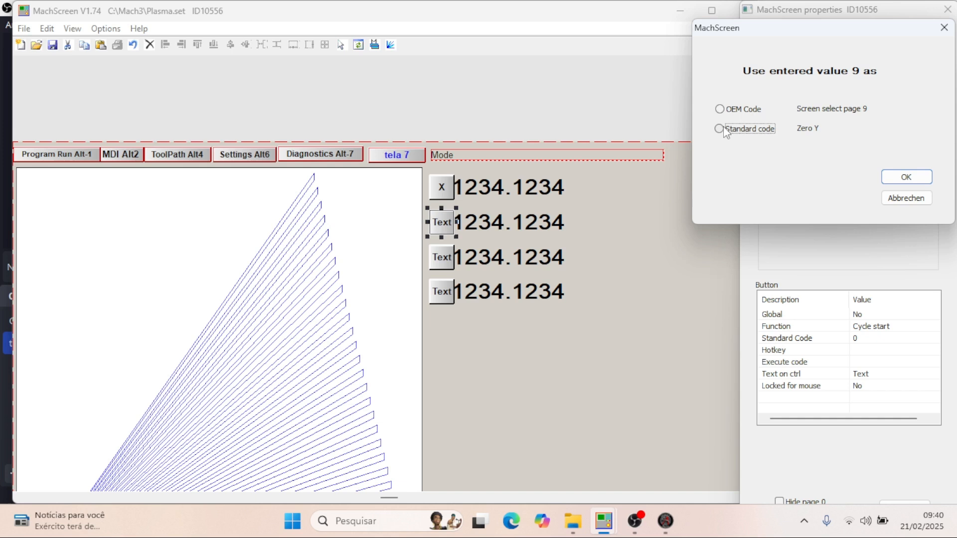
click(907, 177)
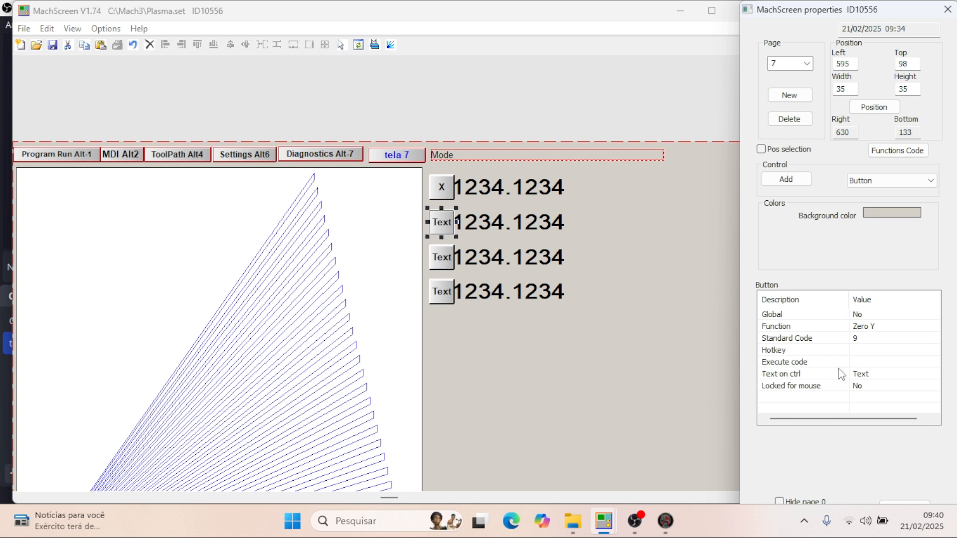
- Assign Y as the second DRO button's hotkey and label the button Y
click(859, 352)
click(859, 348)
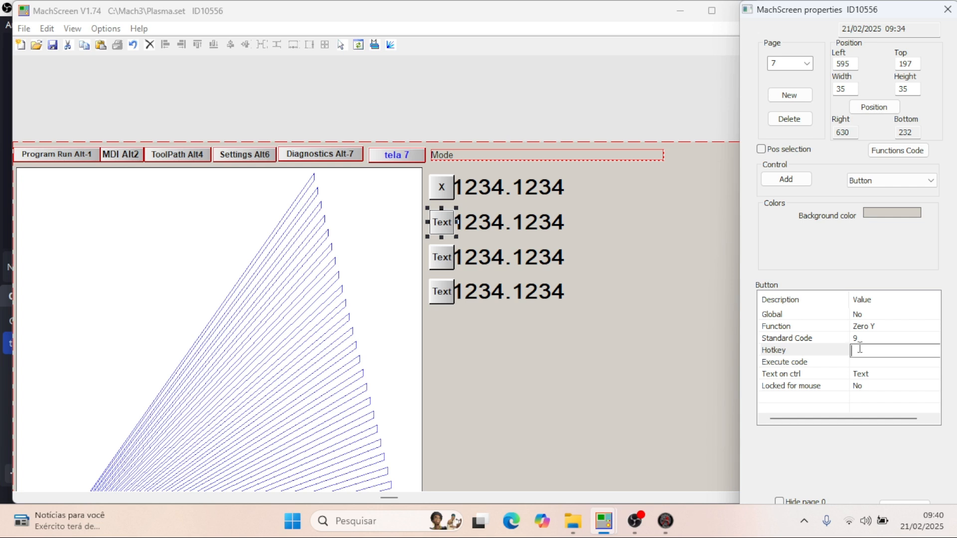
text(Y)
double_click(869, 375)
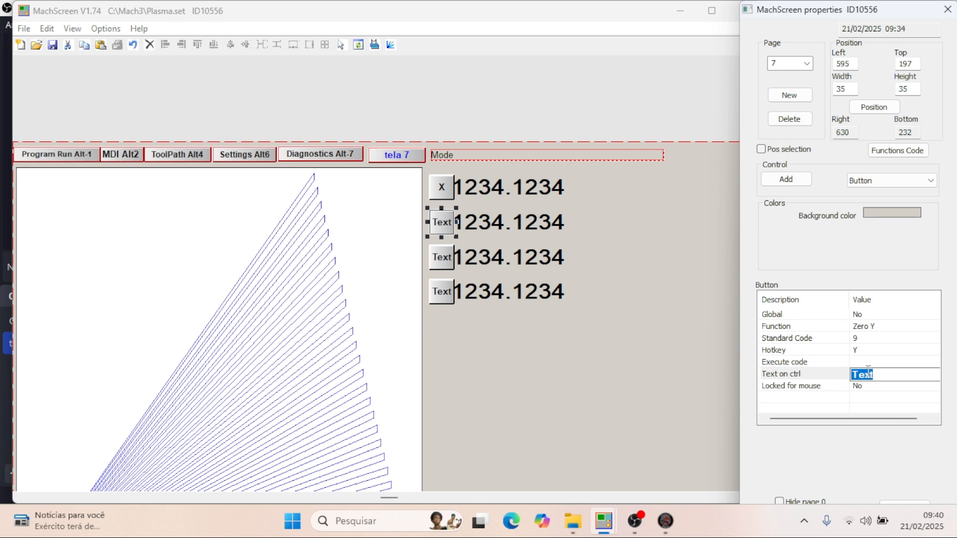
text(Y)
key(Return)
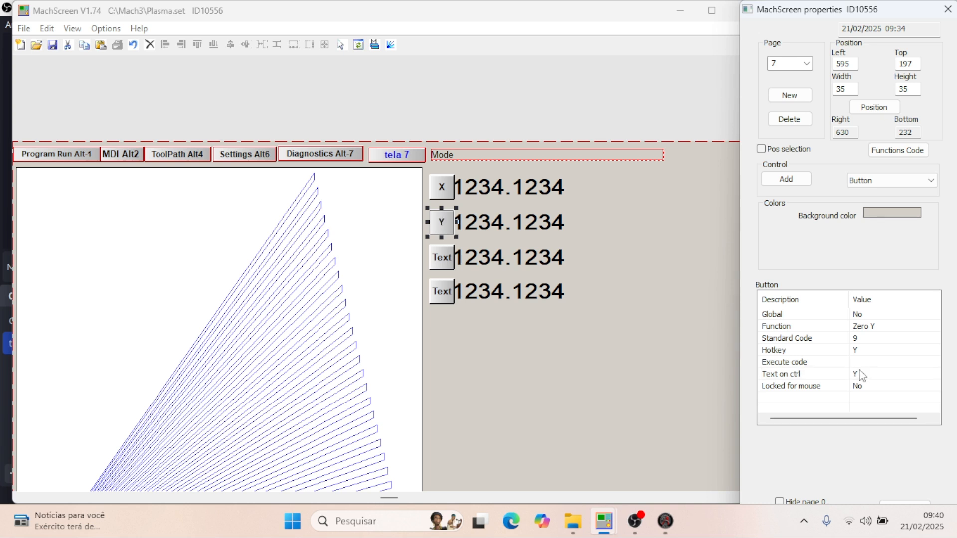
- Select the third DRO button and assign it code 9 as a standard code
click(443, 258)
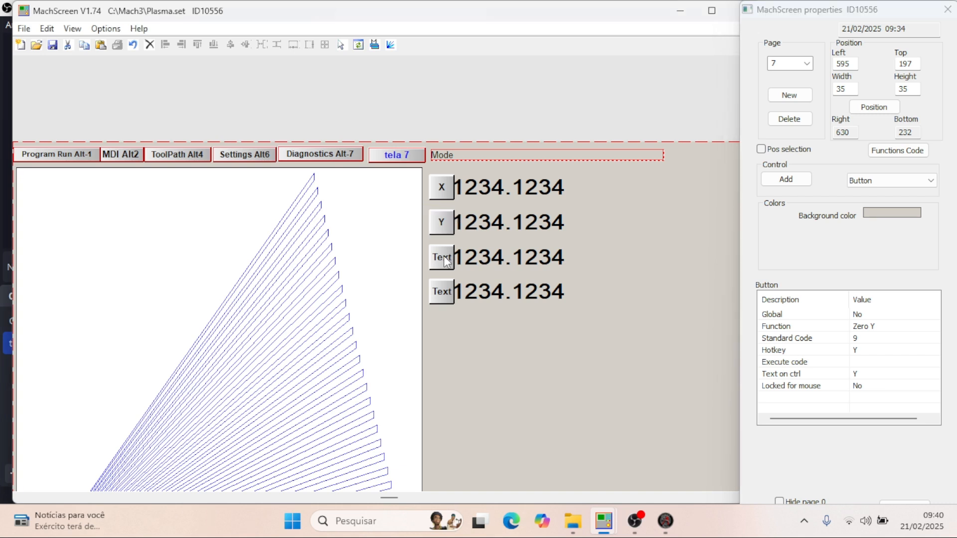
click(868, 338)
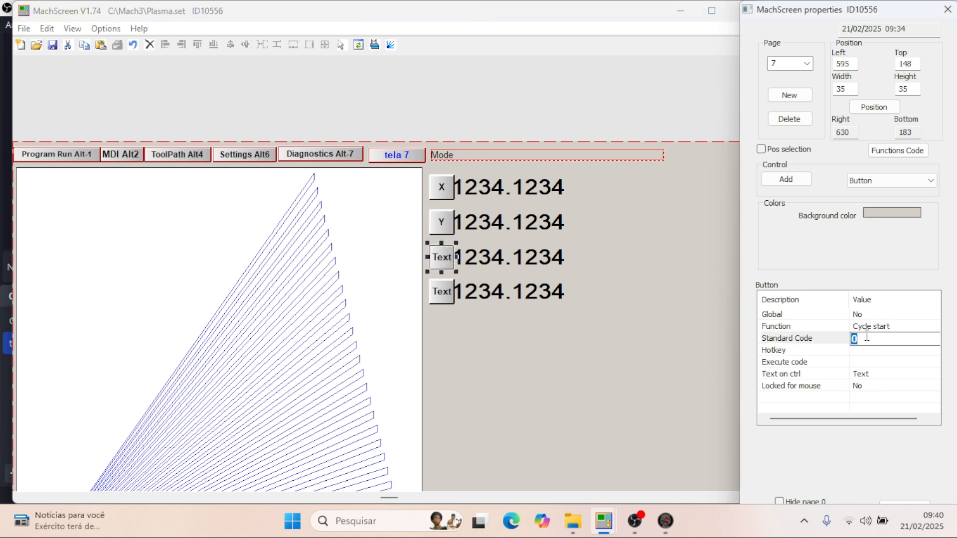
text(9)
key(Return)
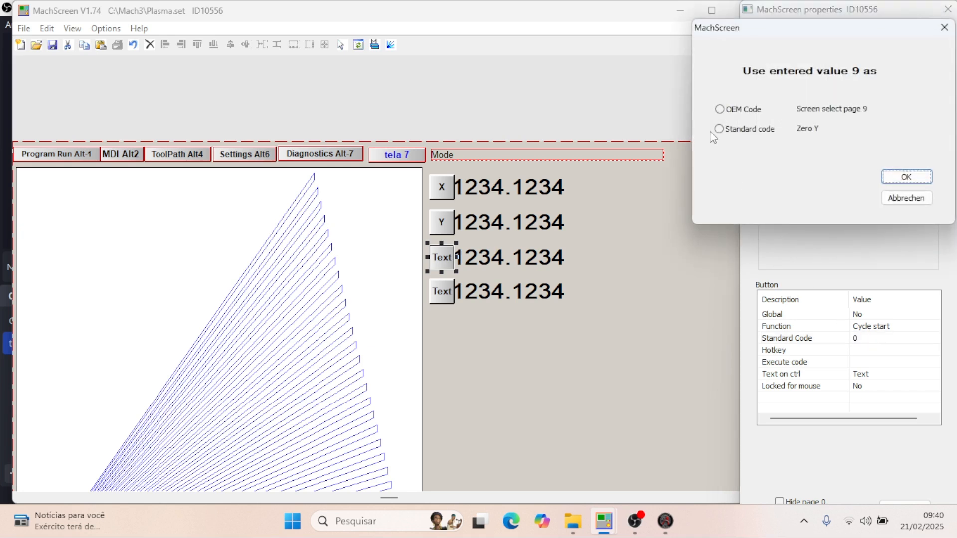
click(719, 128)
click(891, 178)
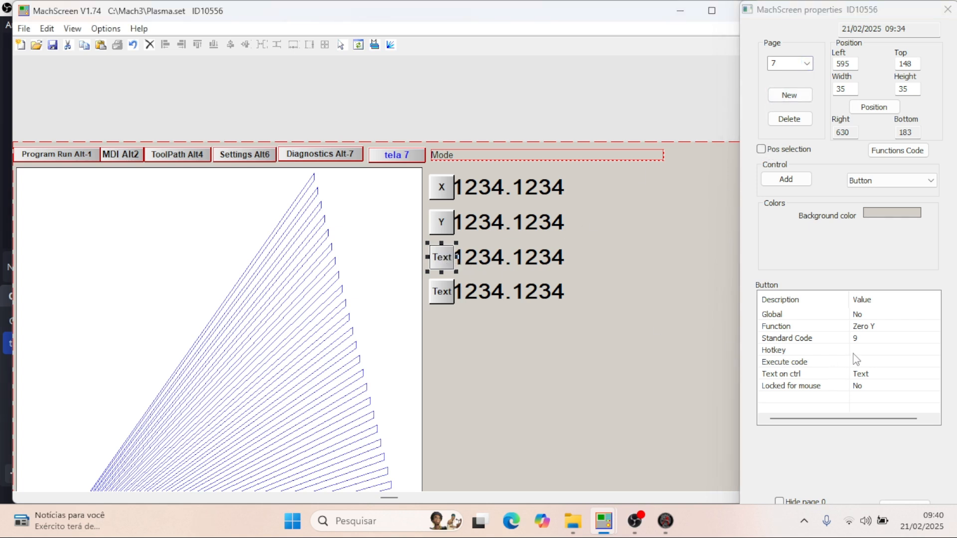
- Set the third DRO button's code to 10 as a standard code, giving it the Zero Z function
click(862, 339)
click(862, 339)
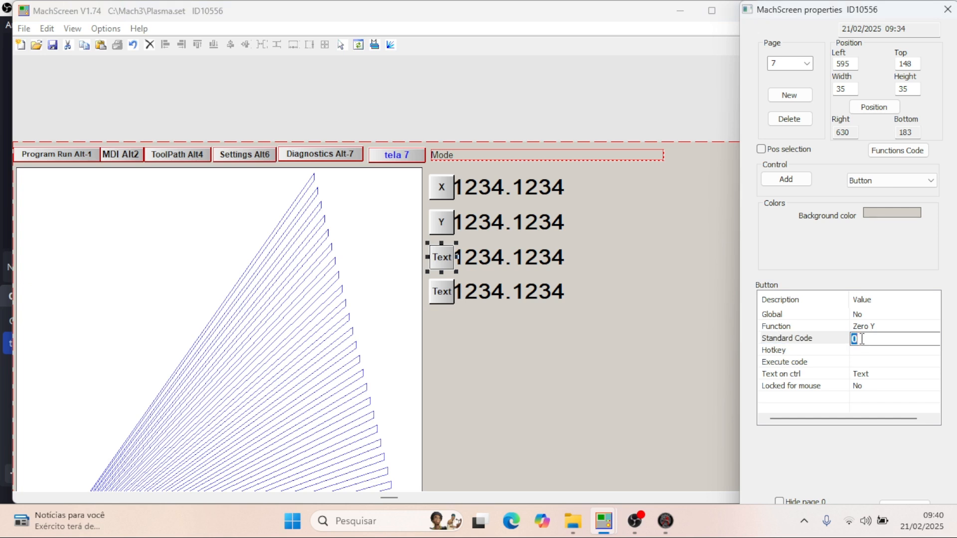
text(10)
key(Return)
click(906, 178)
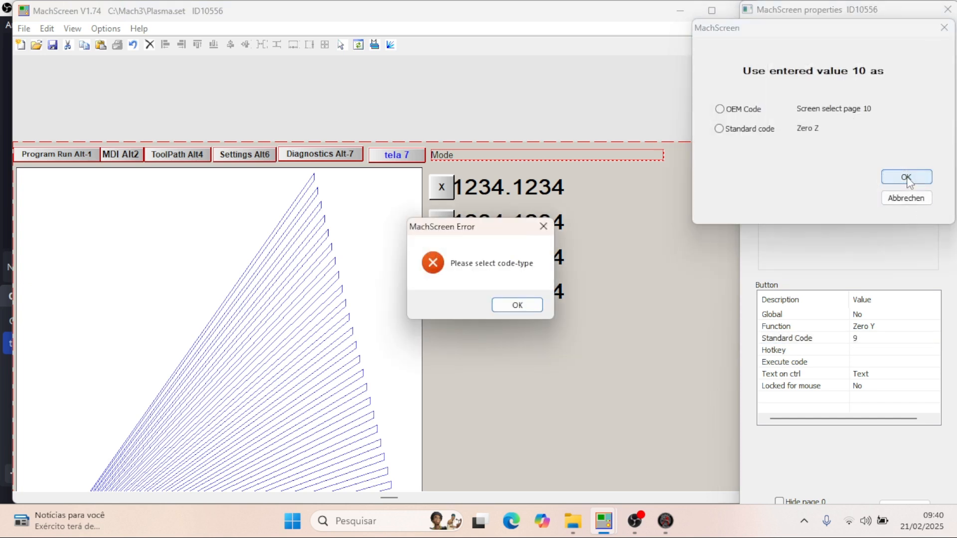
click(719, 129)
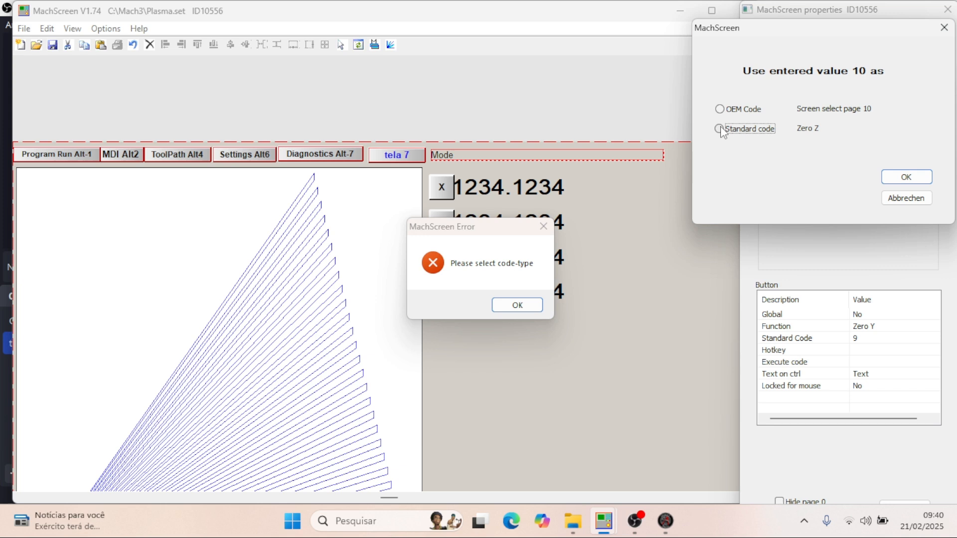
click(930, 180)
click(518, 302)
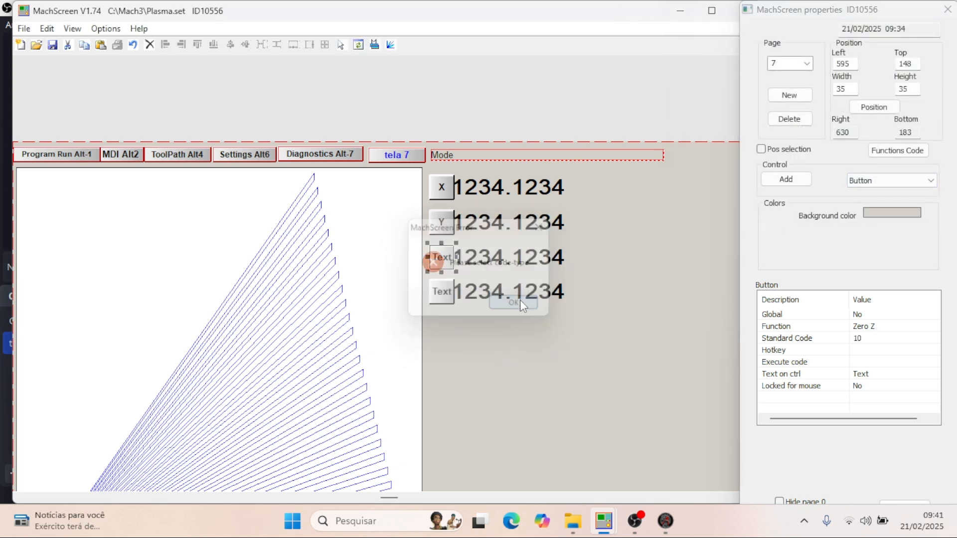
- Assign Z as the third DRO button's hotkey and label the button Z
click(856, 351)
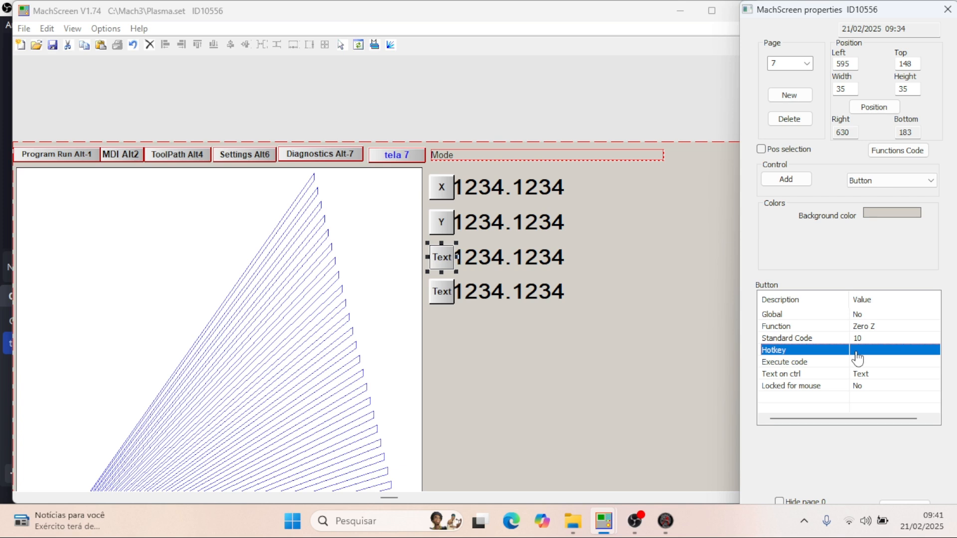
click(857, 351)
text(Z)
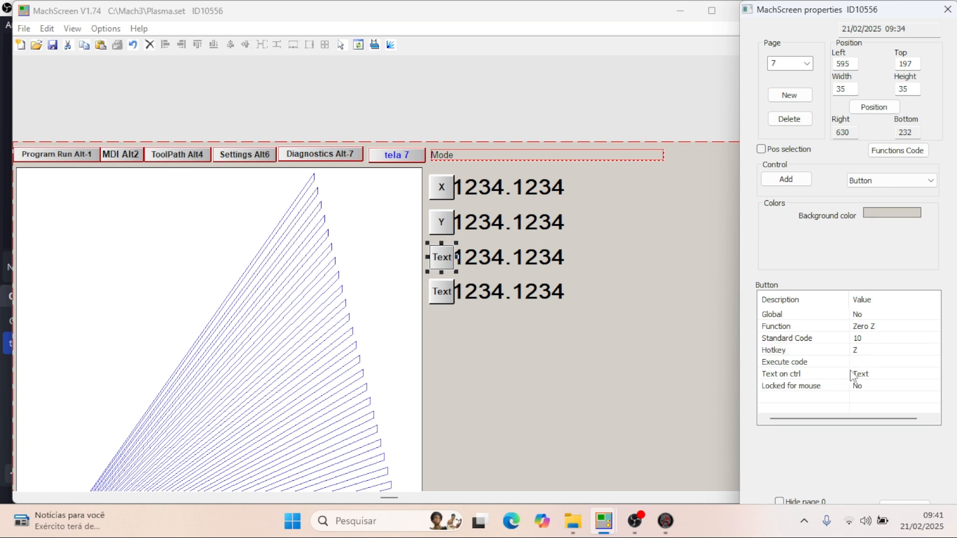
click(878, 376)
click(879, 372)
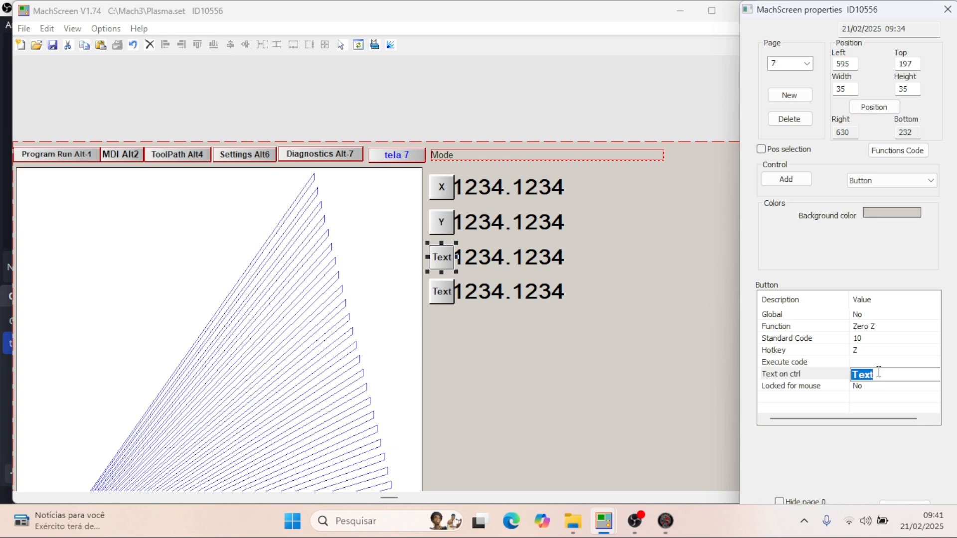
text(Z)
key(Return)
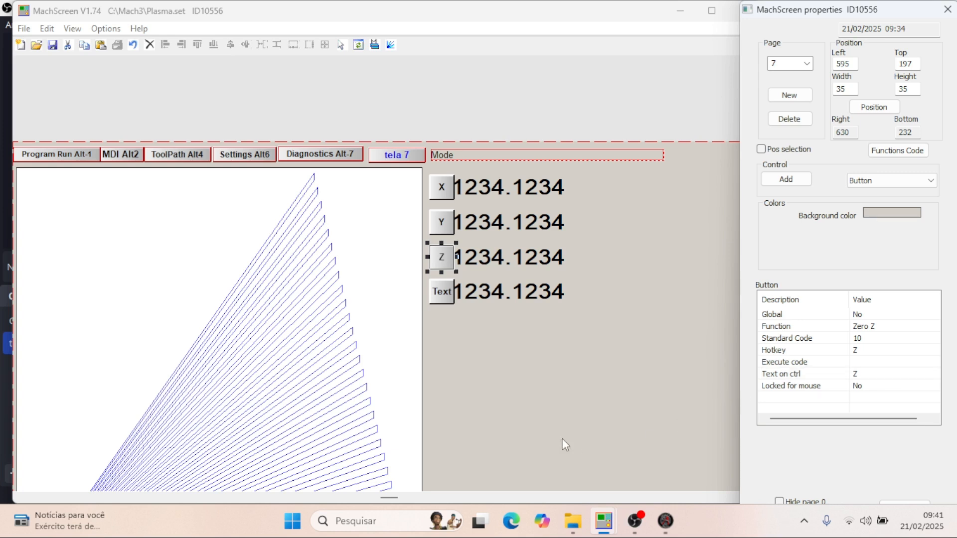
- Assign code 11 to the fourth DRO button as a standard code, giving it the Zero A function
click(442, 292)
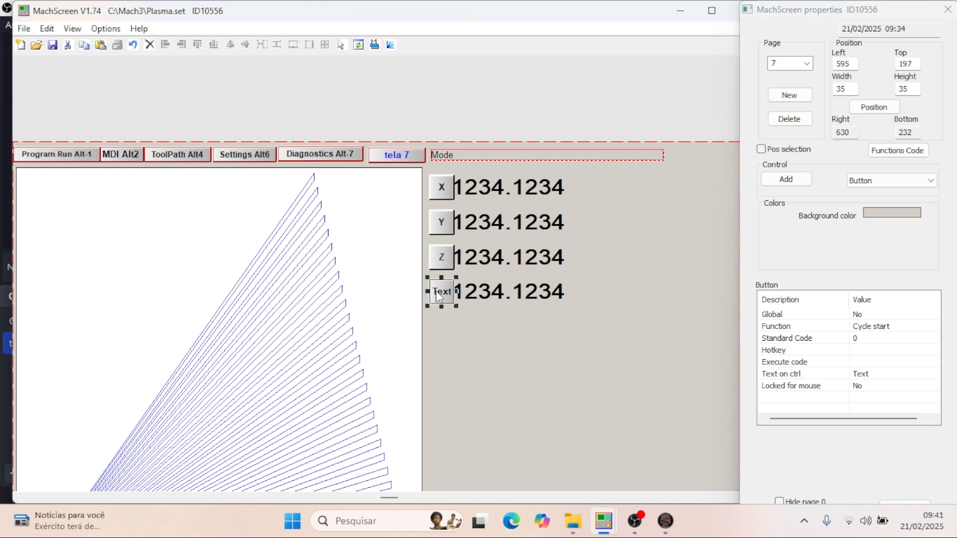
double_click(867, 338)
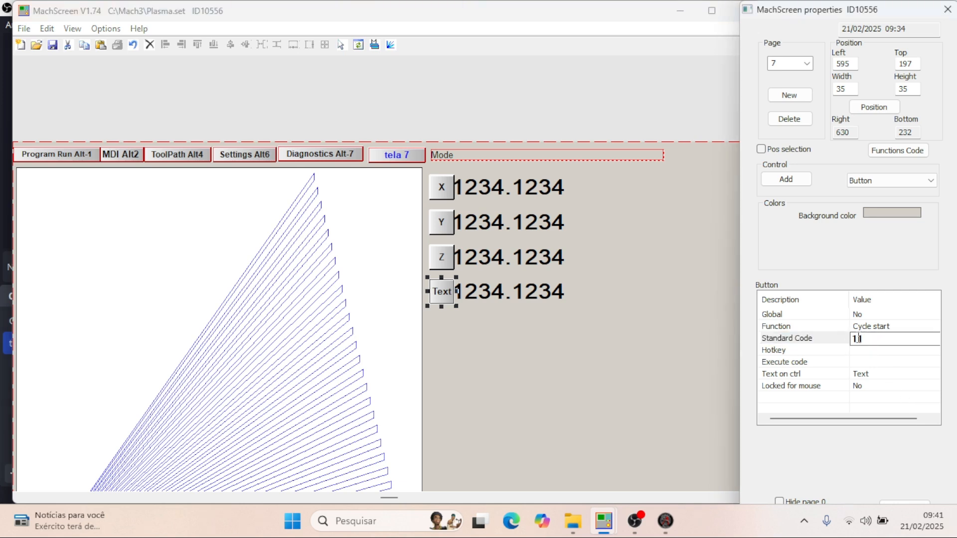
key(Return)
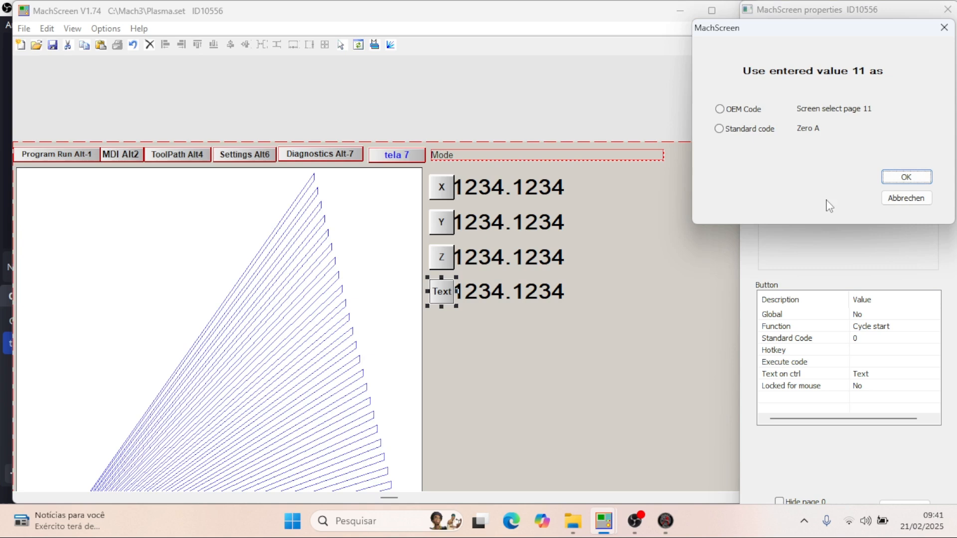
click(719, 128)
click(906, 177)
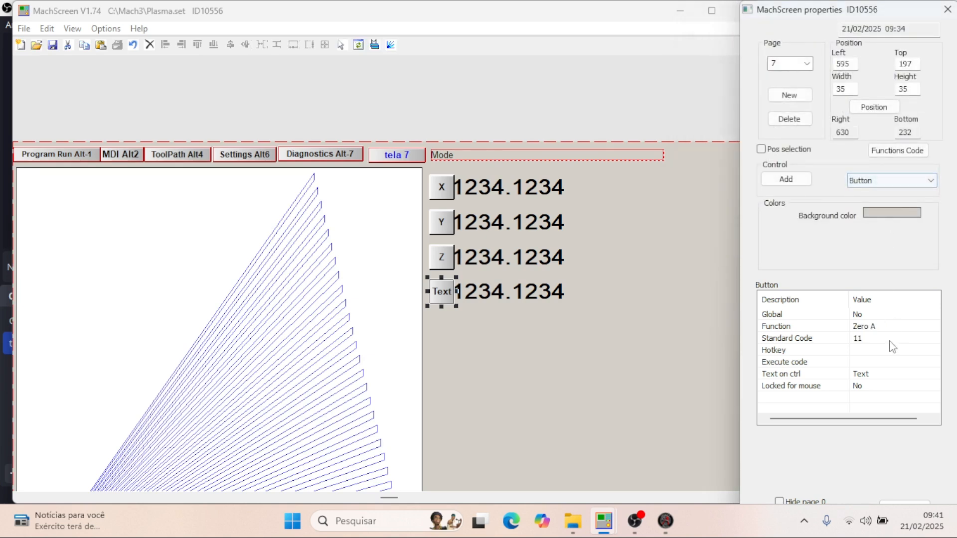
- Assign A as the fourth DRO button's hotkey and label the button A
double_click(866, 350)
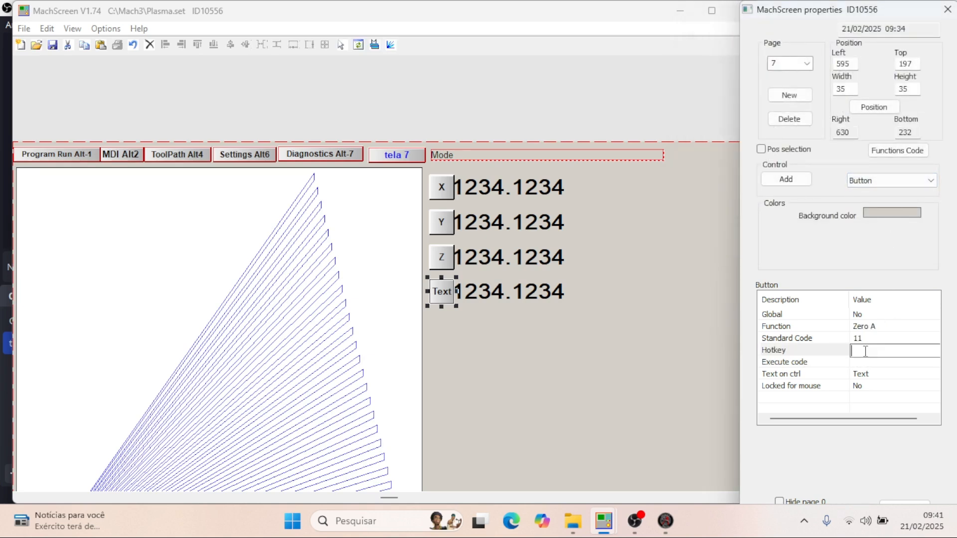
key(a)
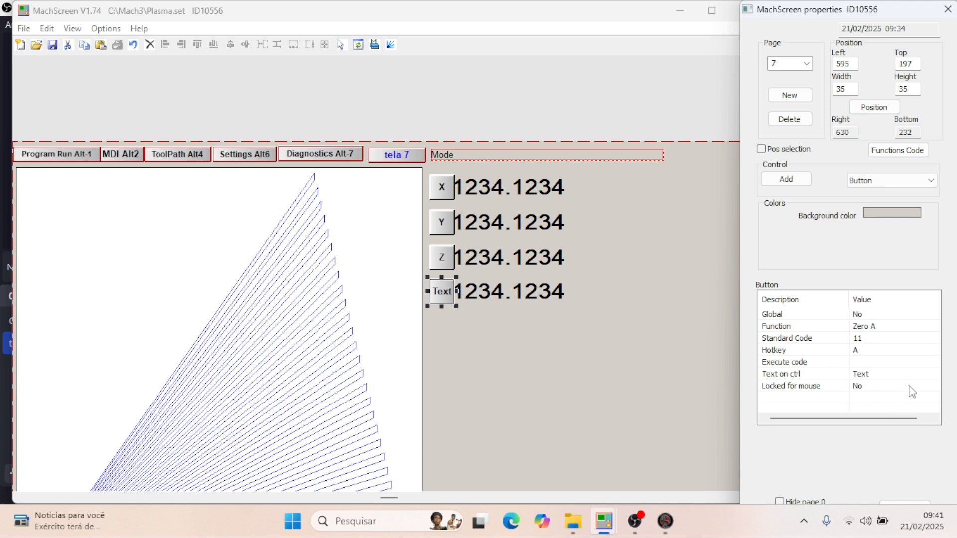
click(866, 377)
click(866, 375)
text(A)
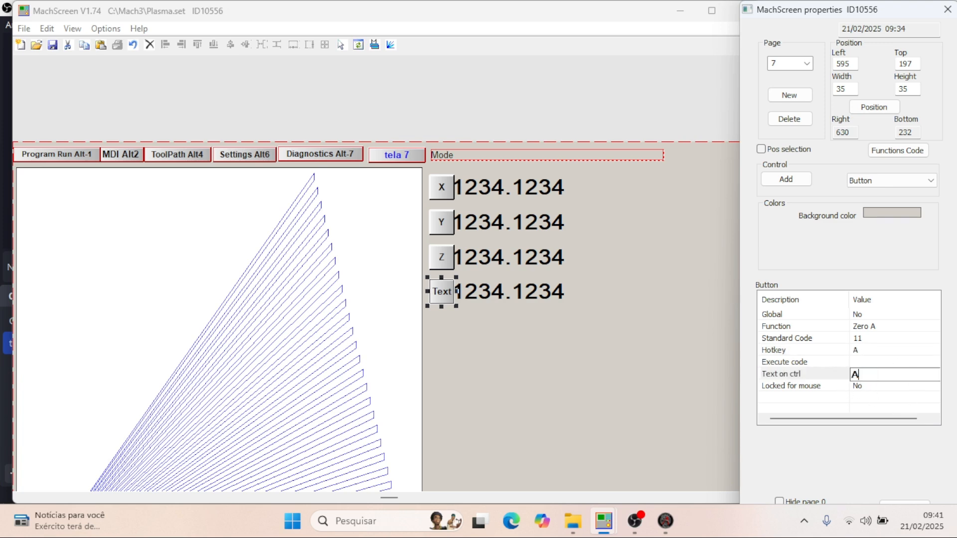
key(Return)
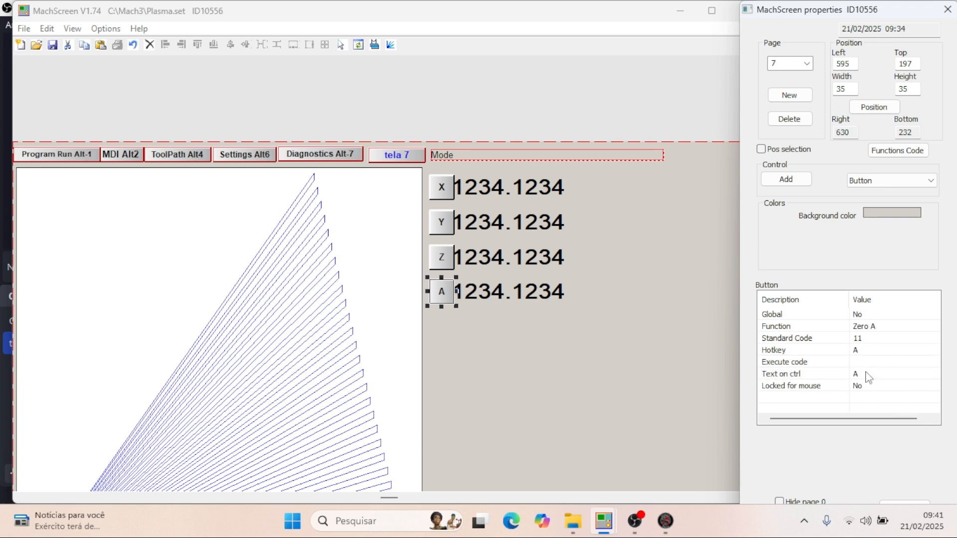
- Deselect the A zero button, check the page 7 layout and save the Plasma.set screen set
click(620, 420)
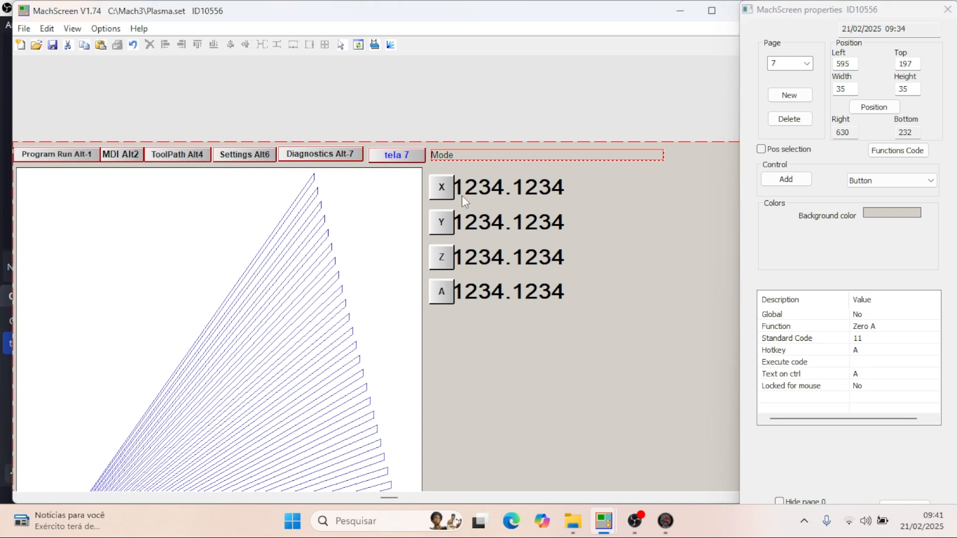
scroll(482, 283, down, 3)
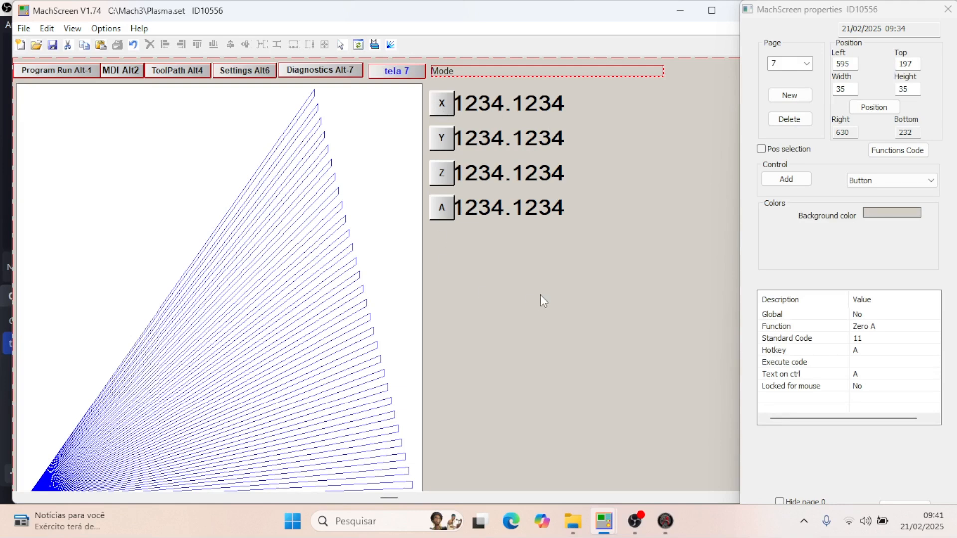
scroll(423, 234, up, 3)
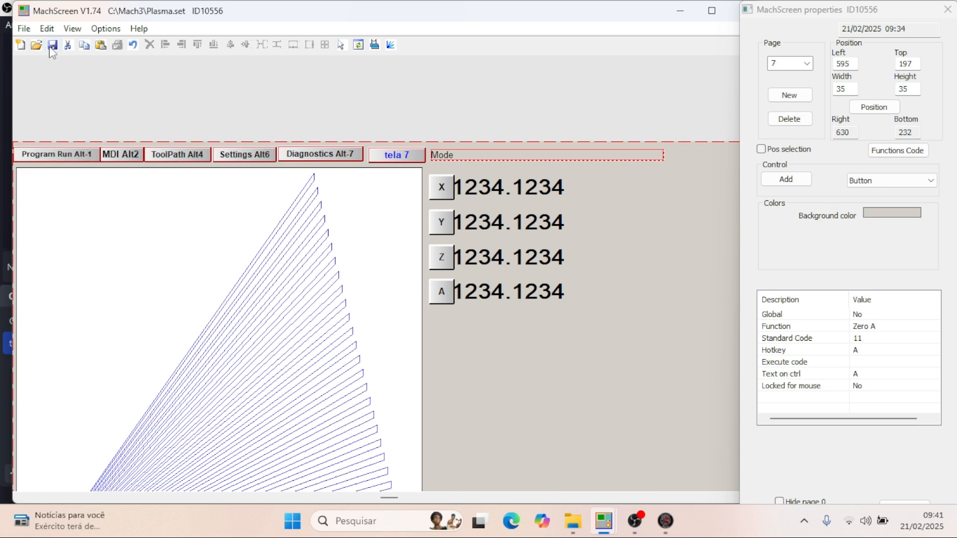
scroll(359, 277, down, 9)
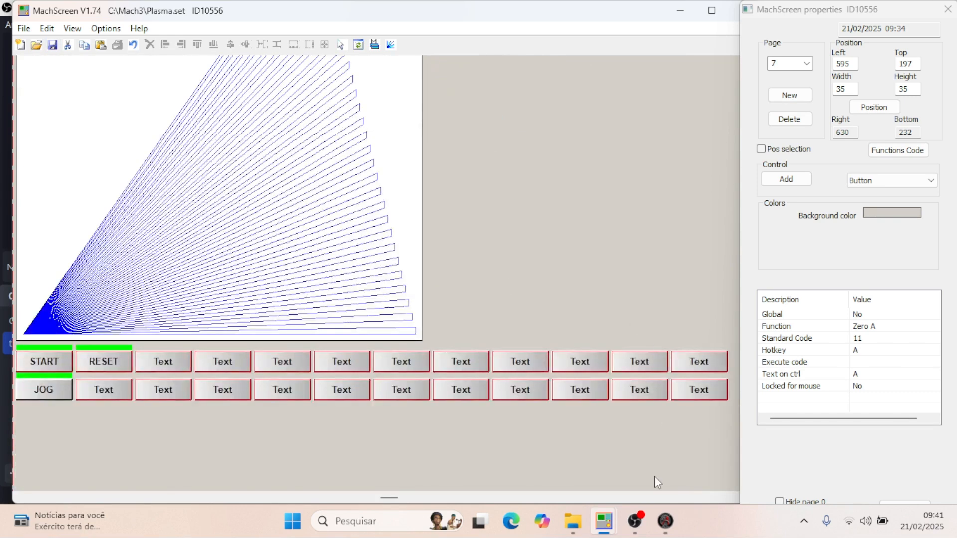
- Switch to Mach3 CNC Controller, load the Plasma screen set and show the tela 7 page
click(666, 521)
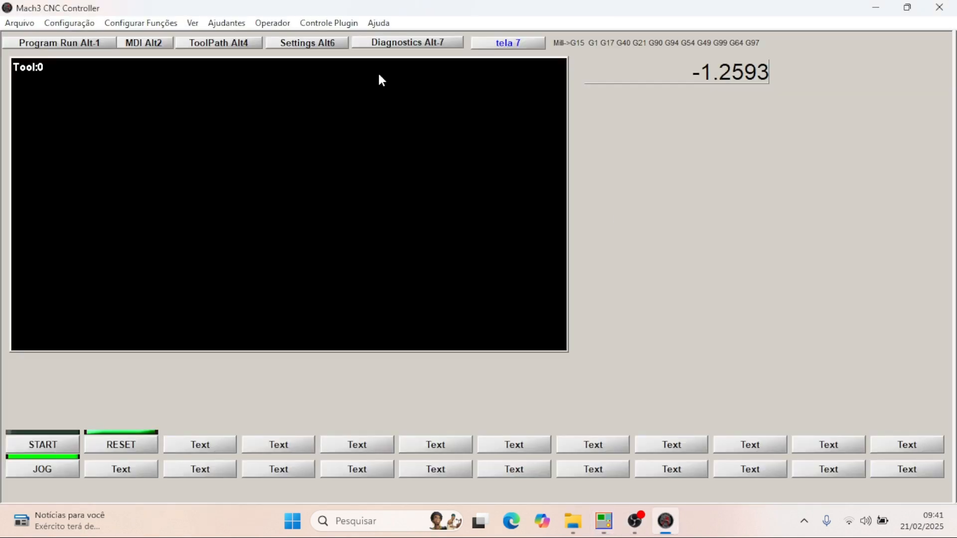
click(188, 23)
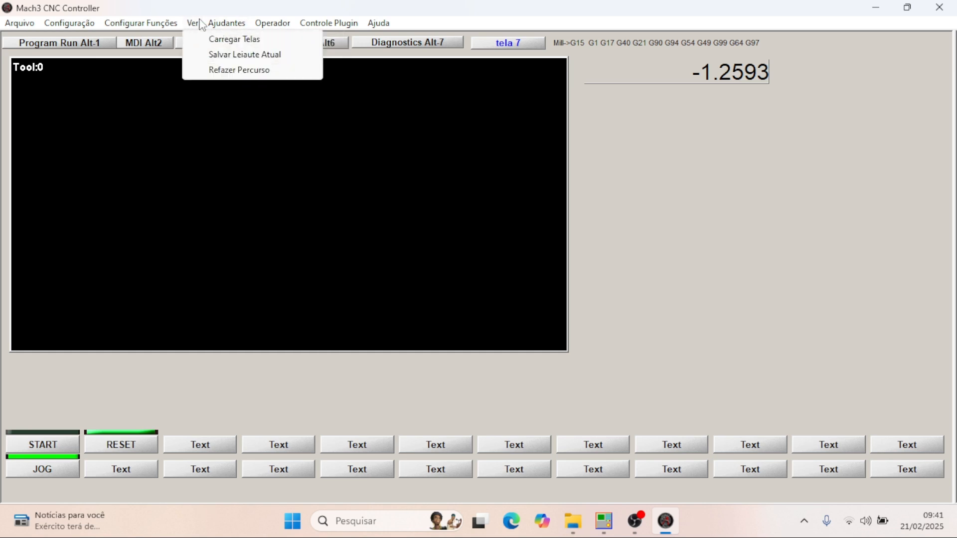
click(209, 38)
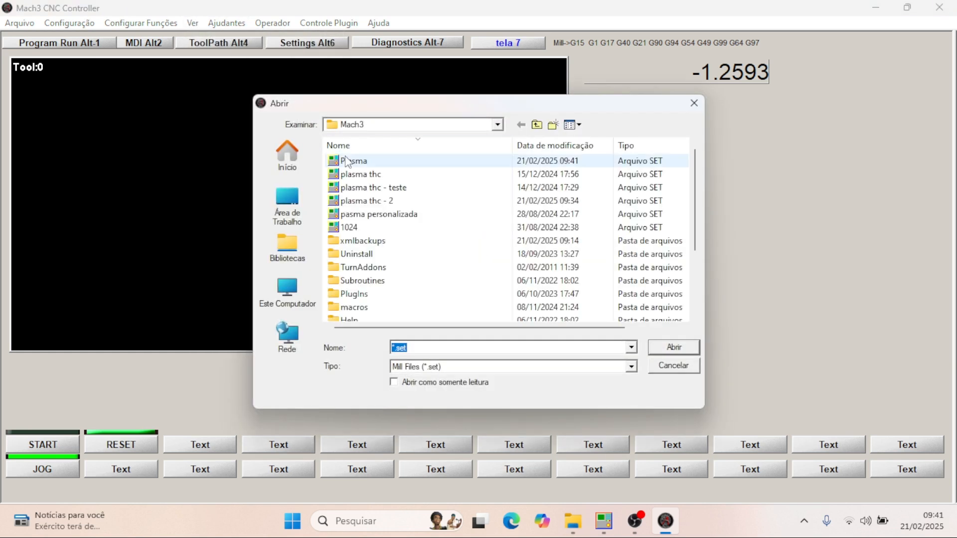
double_click(347, 162)
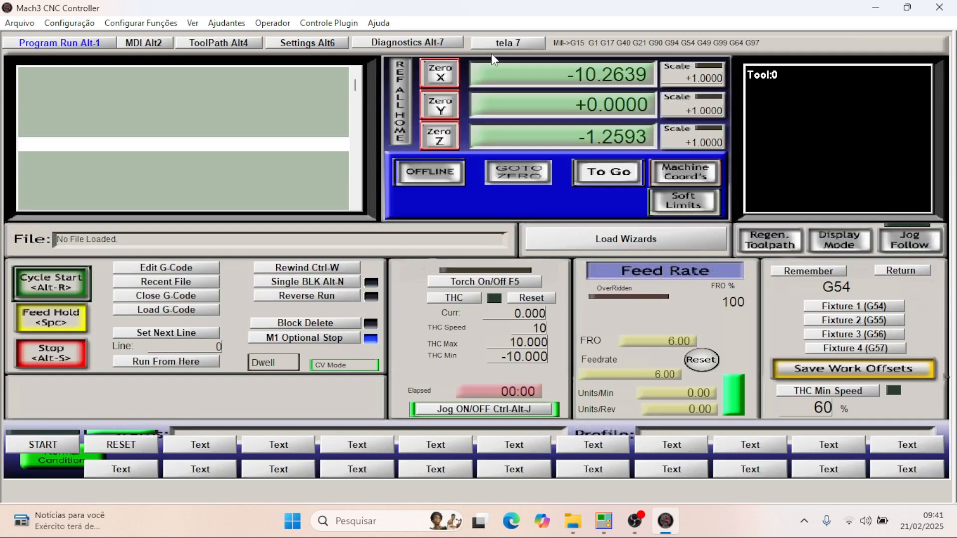
click(502, 45)
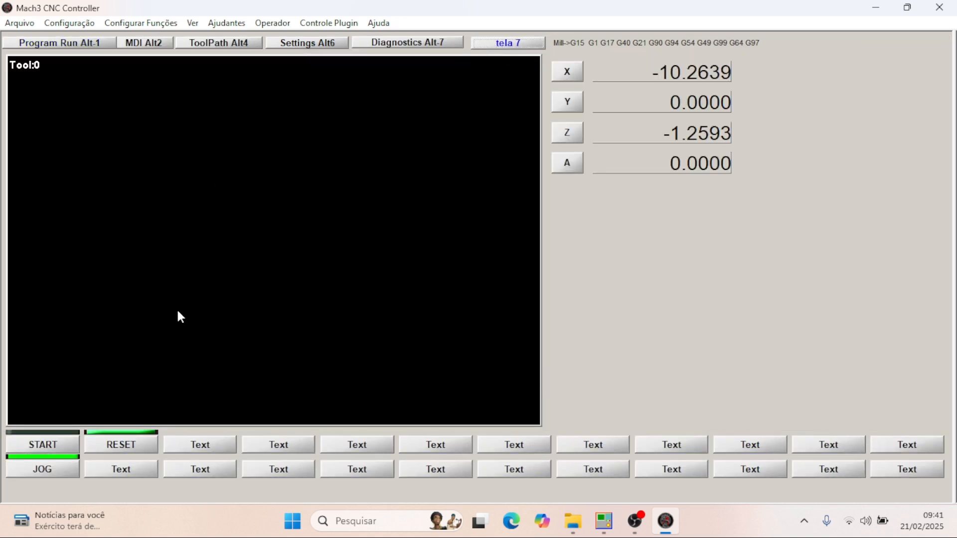
- Test the X DRO by jogging the X axis in both directions, and zero it with the X button
key(Left)
key(Right)
key(Left)
key(Left)
click(572, 77)
- Jog the X axis in the positive direction and test zeroing the X and Z axes with their hotkeys
key(Right)
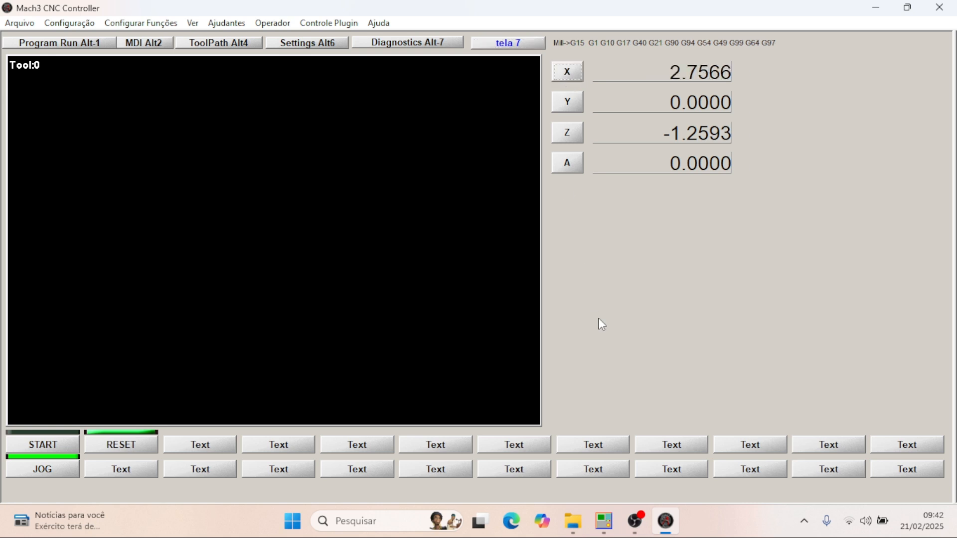
key(Return)
key(Right)
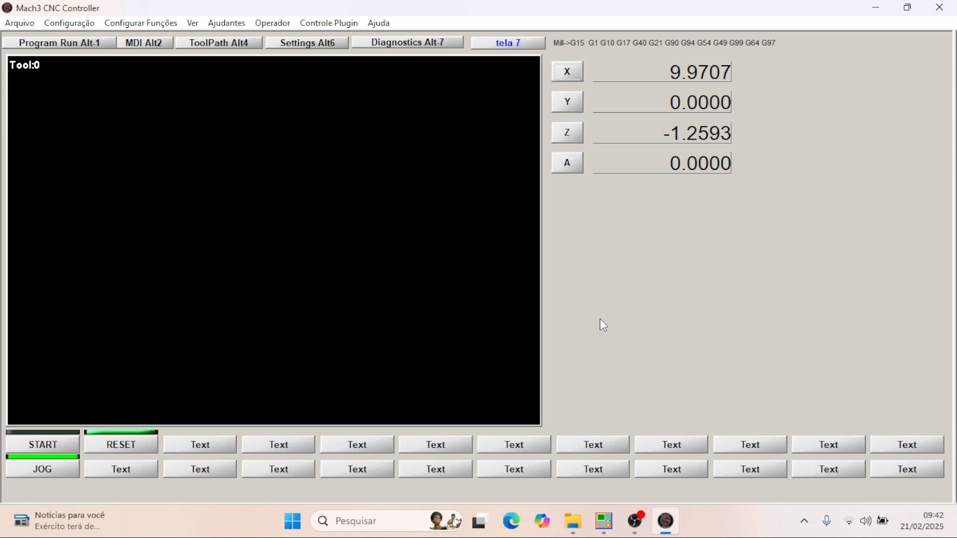
key(Return)
key(z)
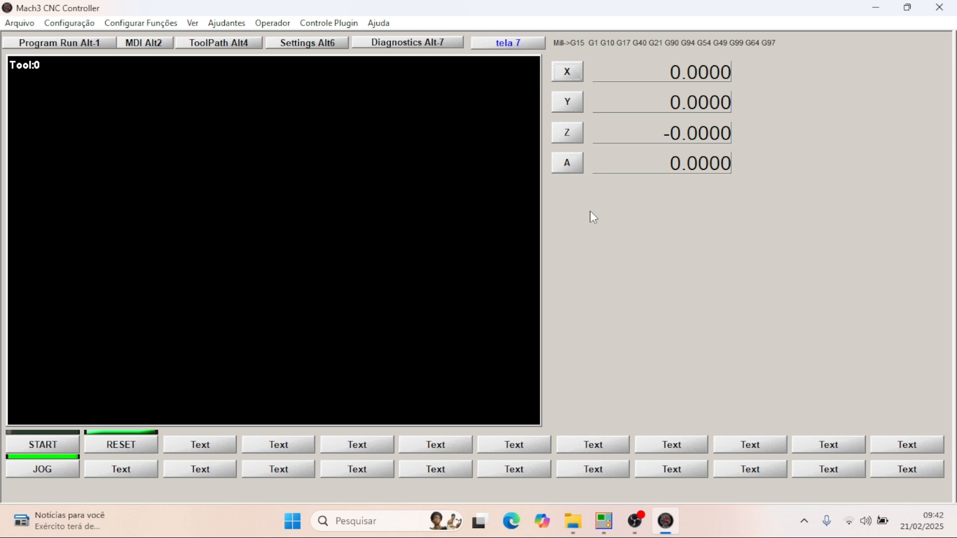
- Jog the Z axis down, zero it with the Z button, and jog the X axis in the positive direction
key(Page_Down)
click(578, 134)
key(Right)
- Switch to Plasma.set in MachScreen and give the X DRO the REDDro background image from the MillBitmaps folder
mouse_move(605, 530)
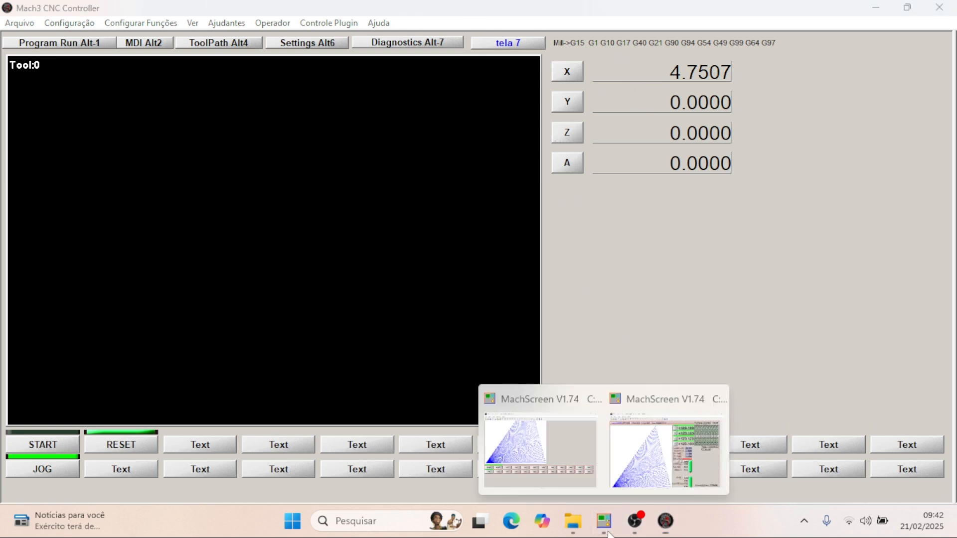
click(552, 468)
scroll(530, 351, up, 4)
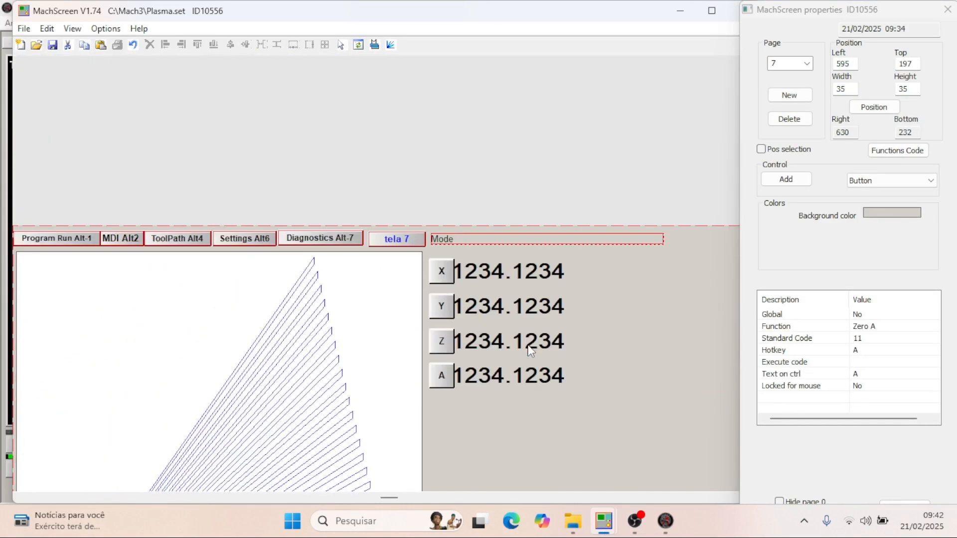
scroll(530, 351, down, 3)
click(510, 191)
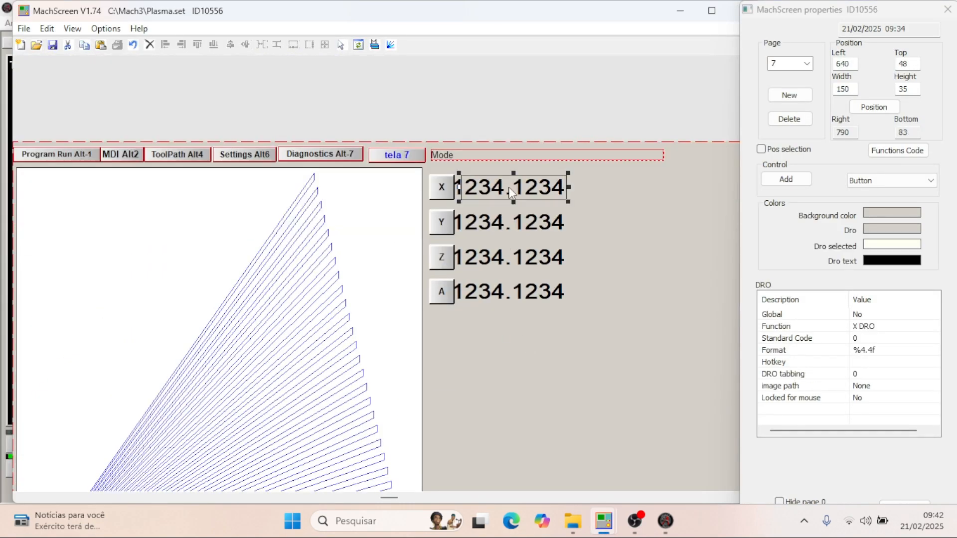
double_click(872, 388)
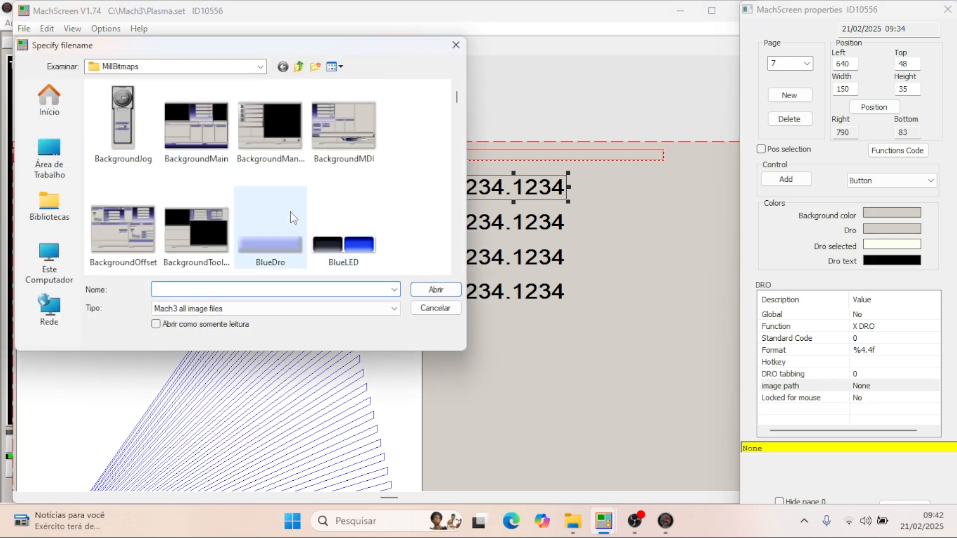
scroll(329, 200, down, 2)
scroll(330, 209, up, 2)
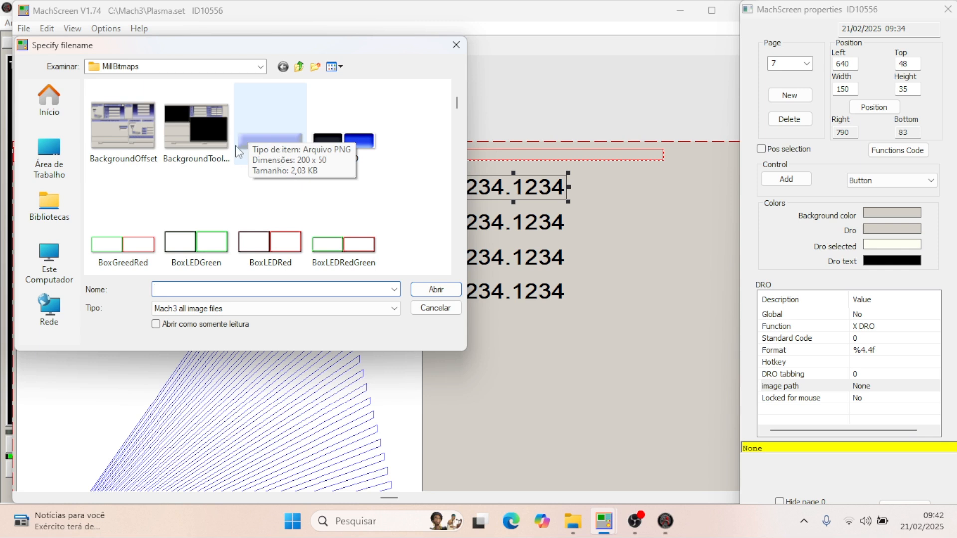
scroll(260, 159, down, 1)
scroll(261, 159, down, 5)
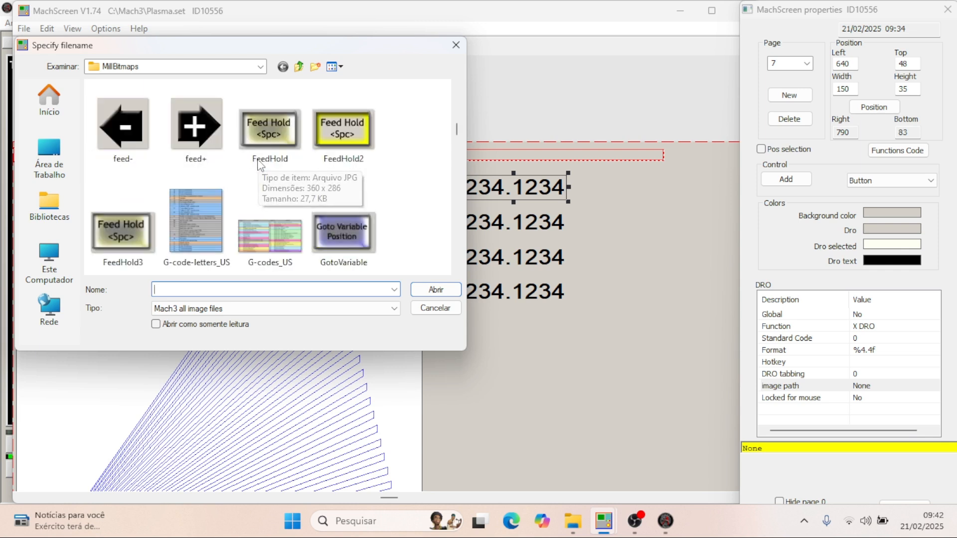
scroll(279, 220, down, 1)
scroll(287, 234, down, 2)
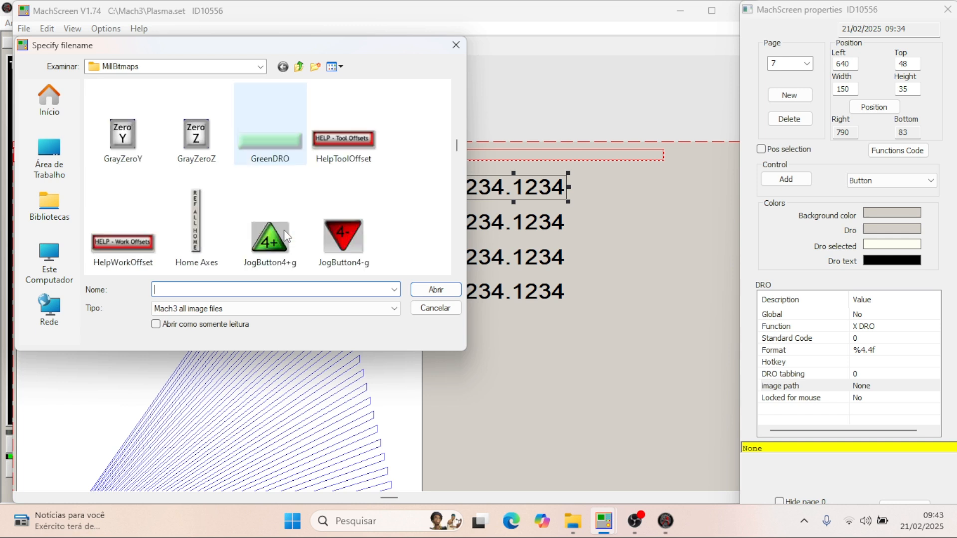
scroll(274, 220, down, 5)
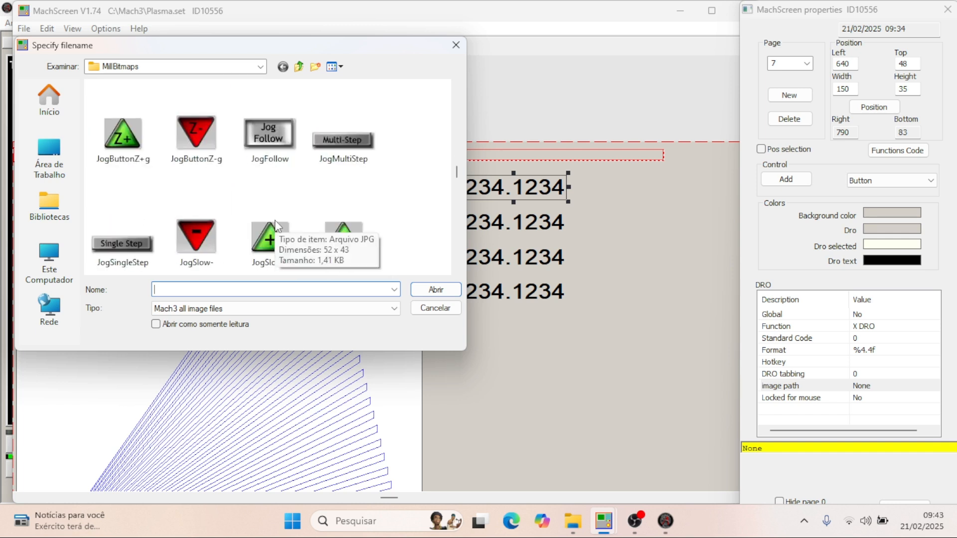
scroll(274, 219, down, 5)
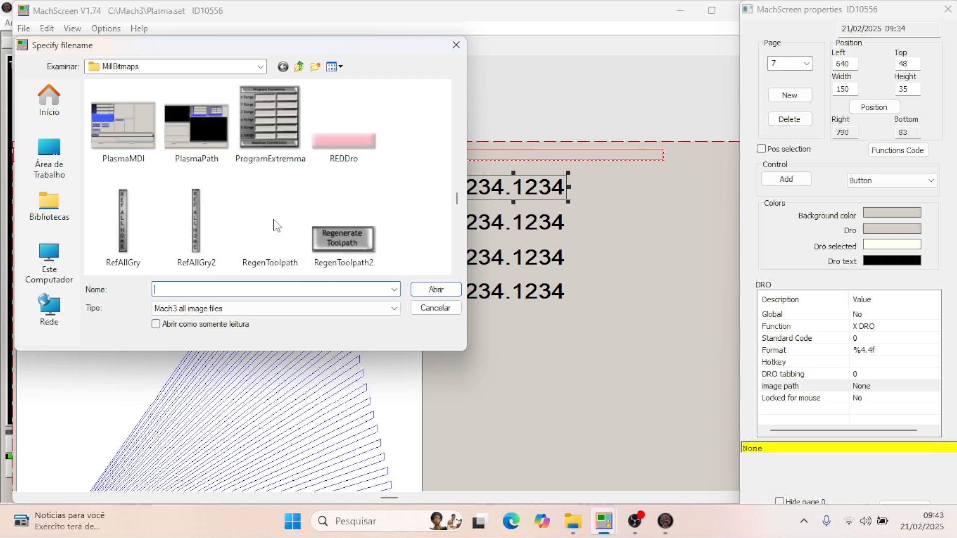
click(343, 146)
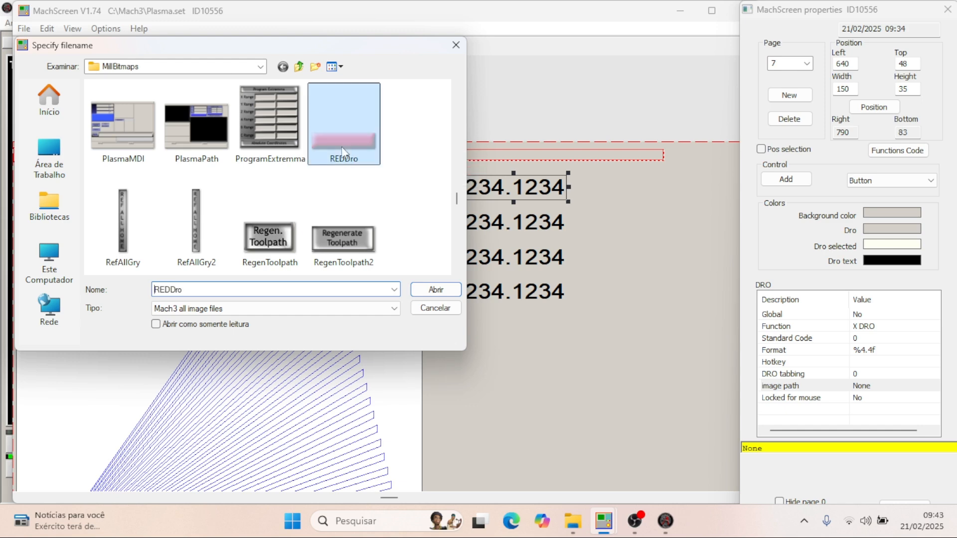
click(436, 290)
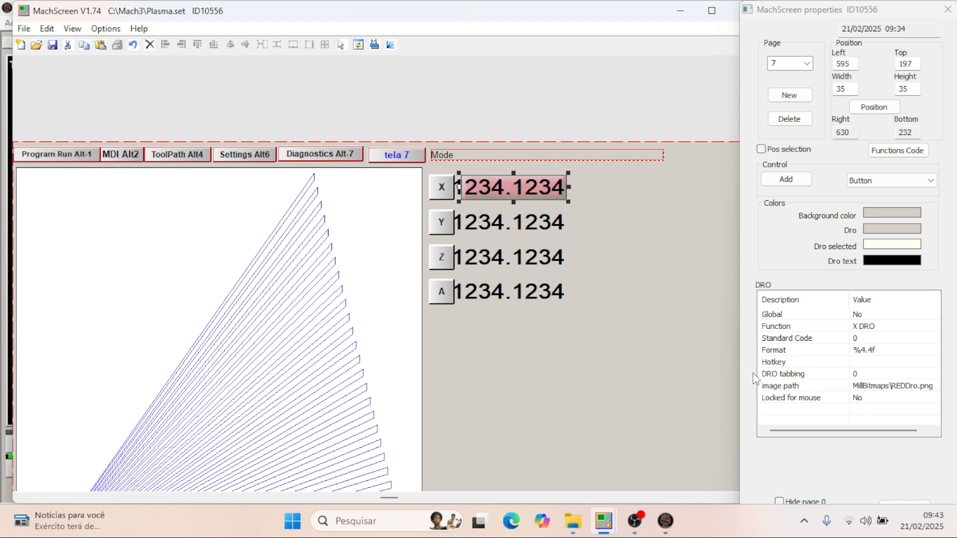
- Give the Y DRO the BlueDro background image from the MillBitmaps folder
click(516, 228)
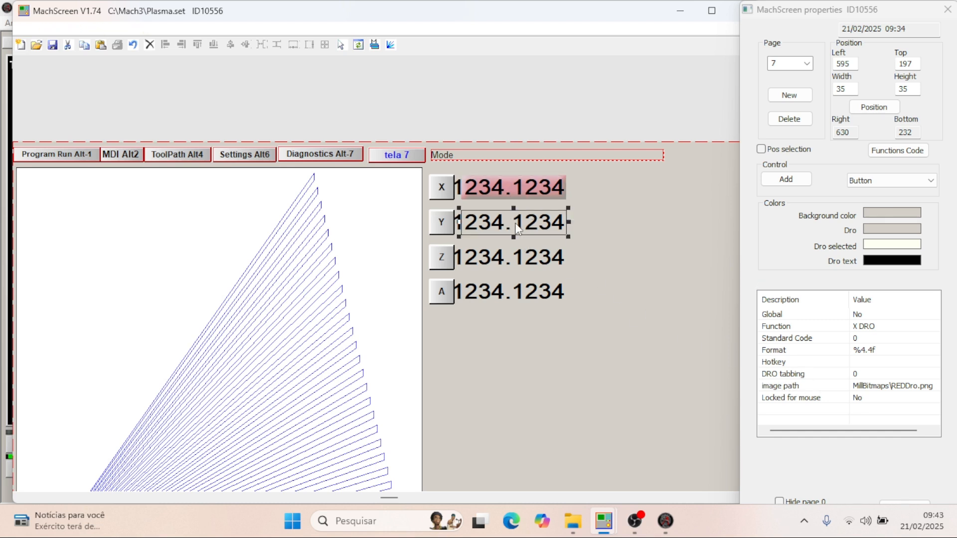
click(800, 386)
click(881, 389)
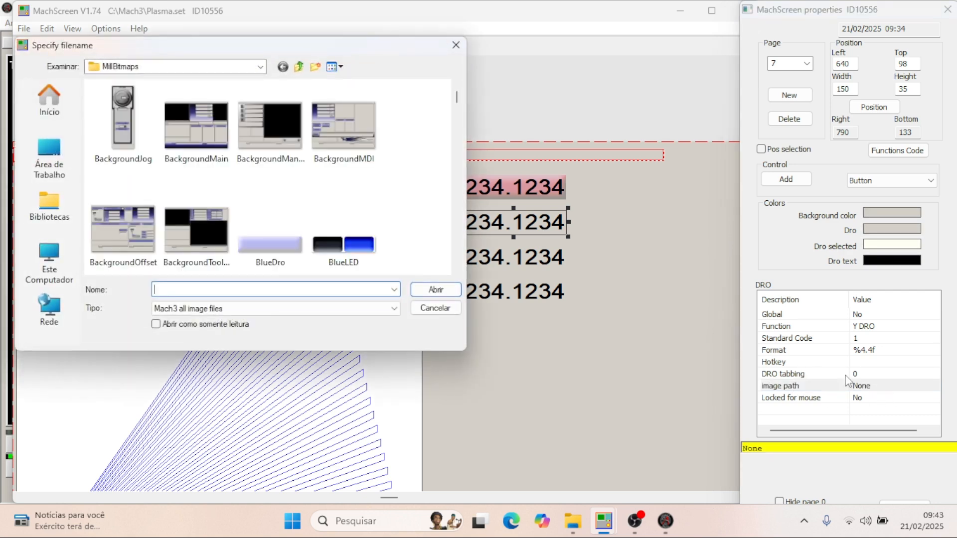
click(286, 246)
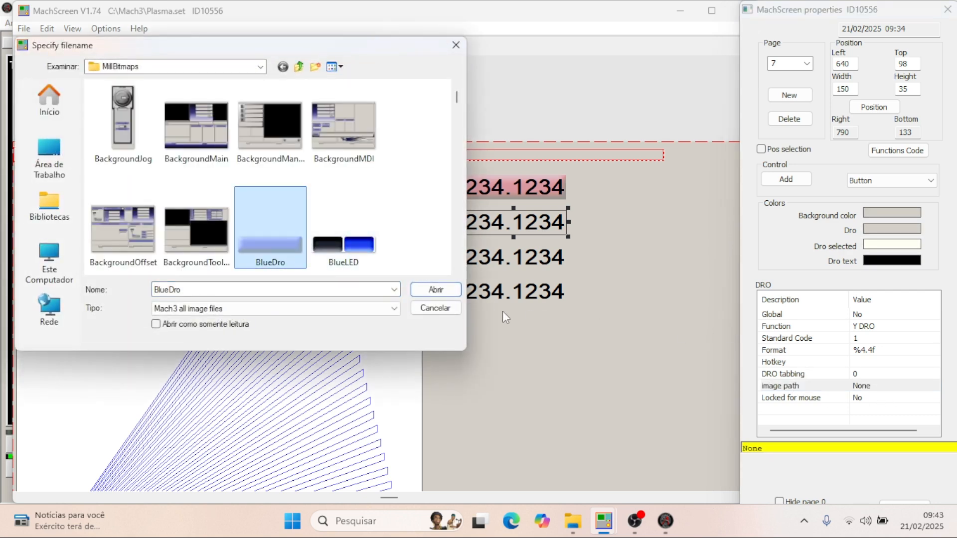
click(432, 291)
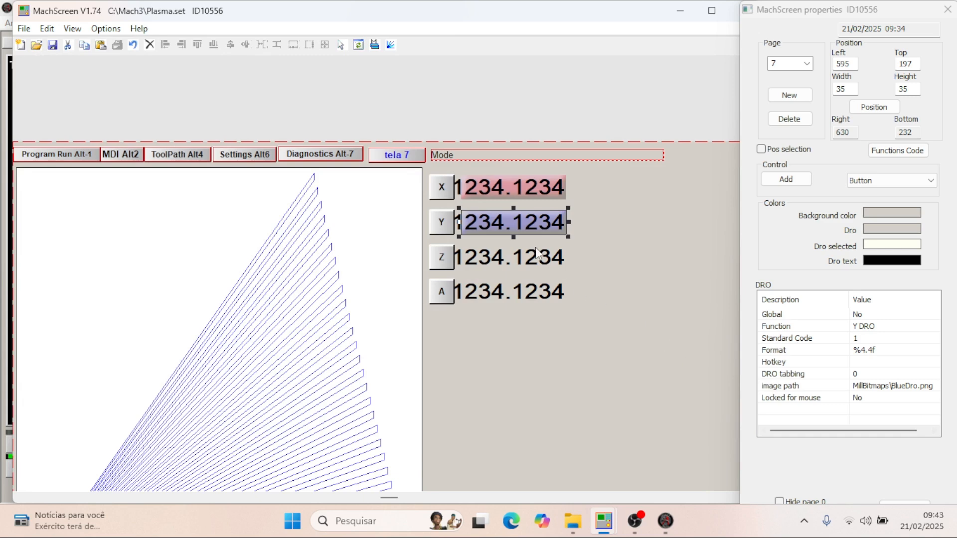
- Give the Z DRO the GreenDRO background image from the MillBitmaps folder
click(537, 254)
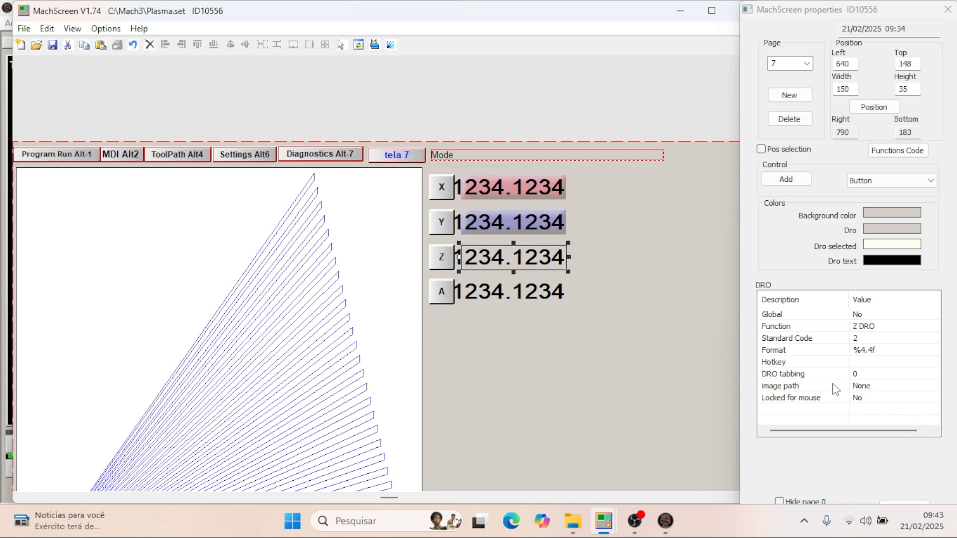
click(800, 390)
click(880, 388)
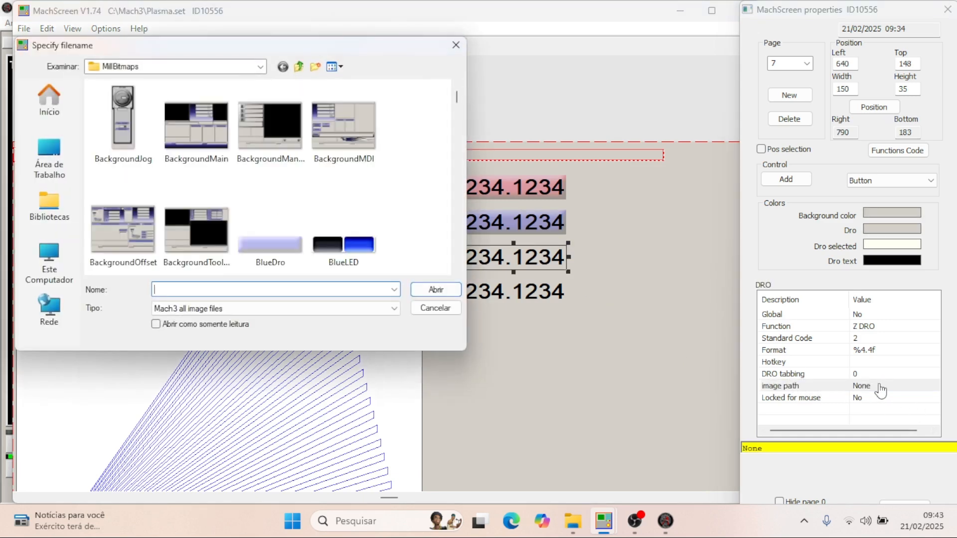
scroll(249, 203, down, 5)
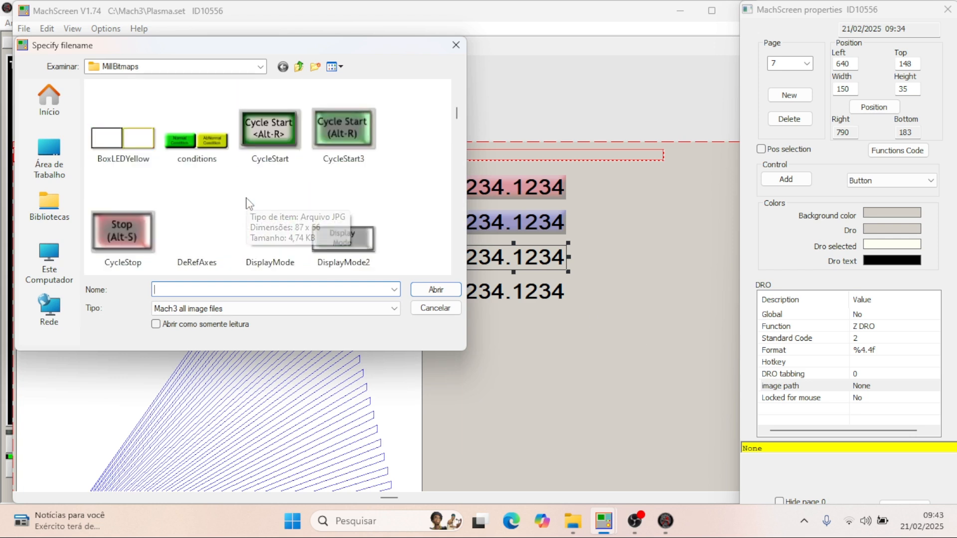
scroll(249, 203, down, 8)
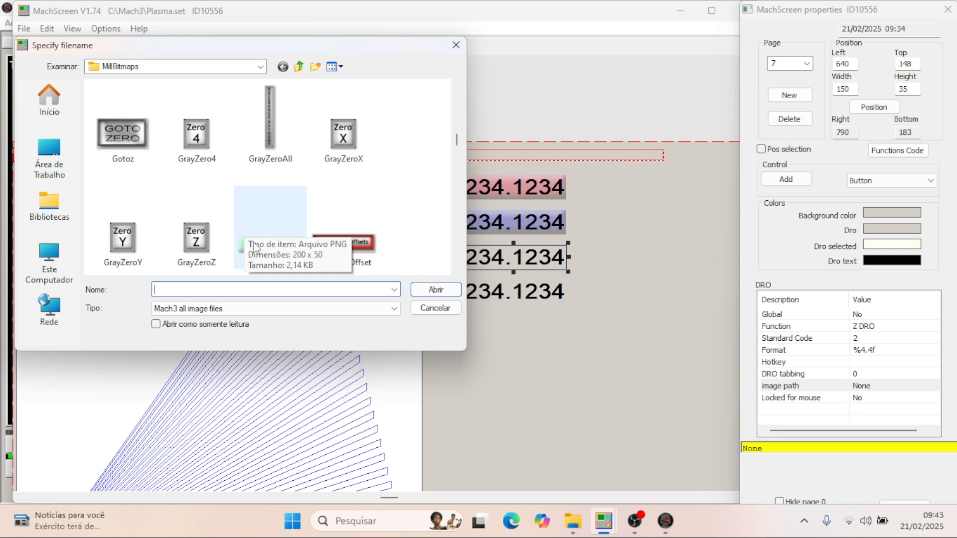
click(236, 243)
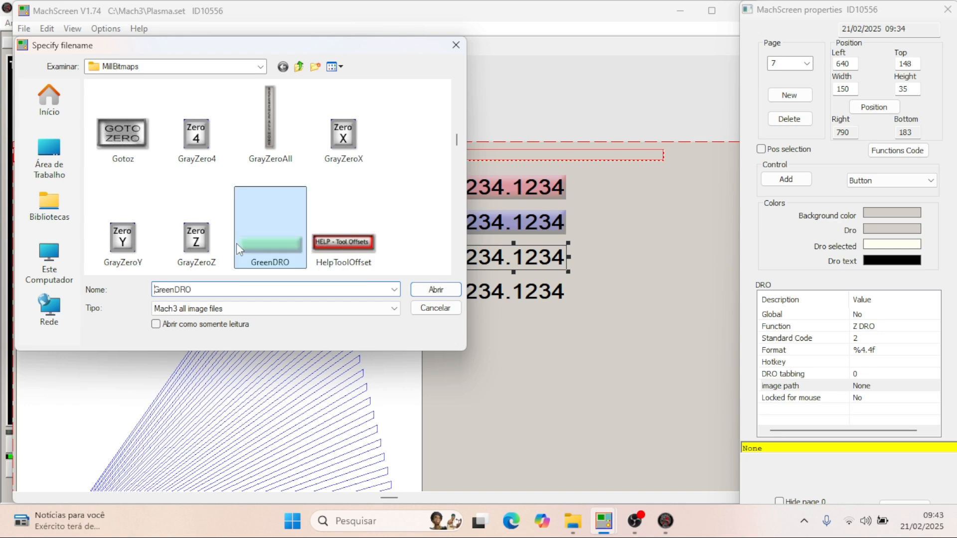
click(436, 289)
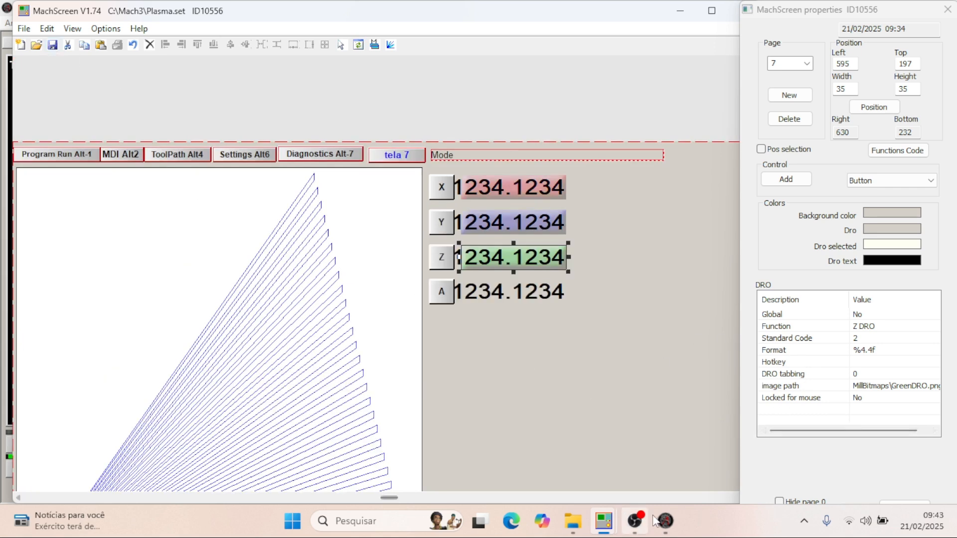
- Switch to Mach3, reload the Plasma screen set from the Mach3 folder and display the tela 7 page
click(666, 522)
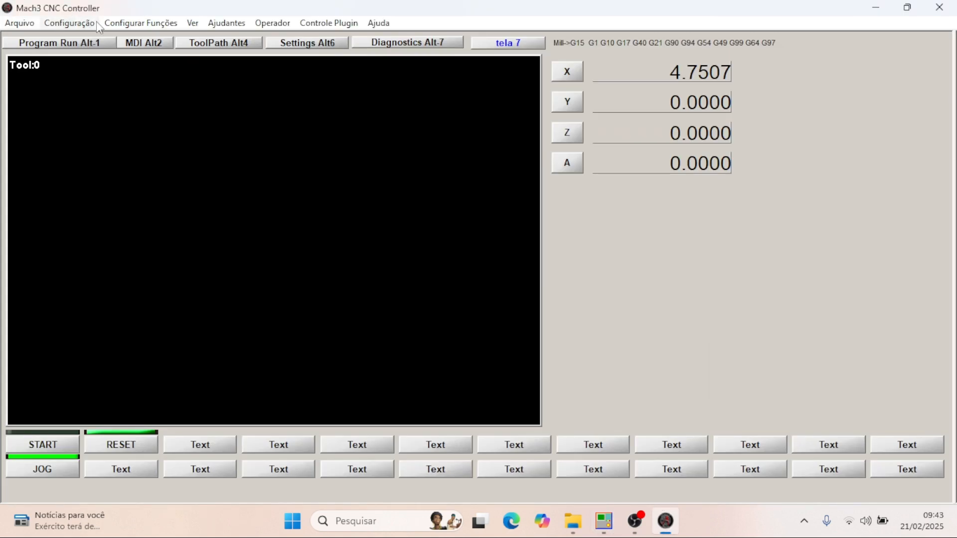
click(192, 24)
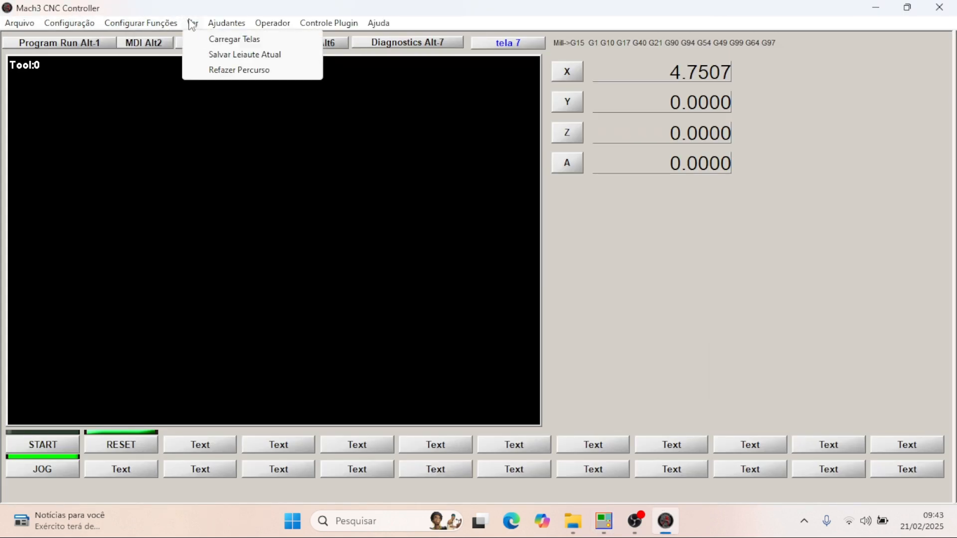
click(204, 38)
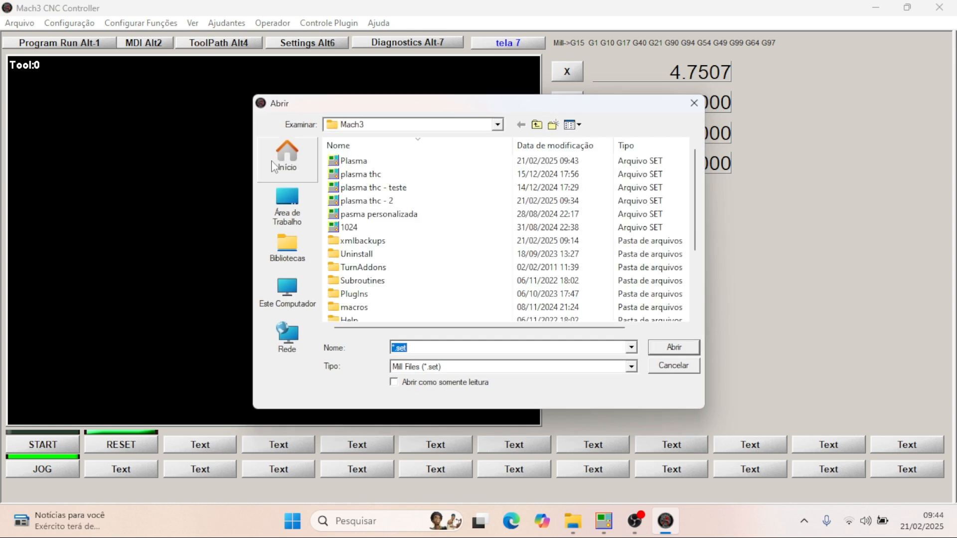
scroll(412, 204, down, 3)
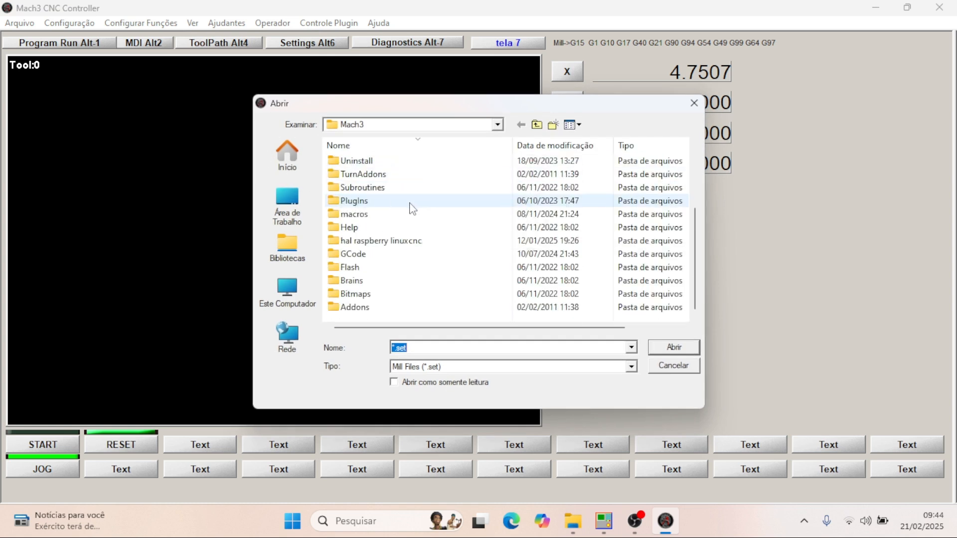
scroll(413, 207, up, 3)
click(349, 160)
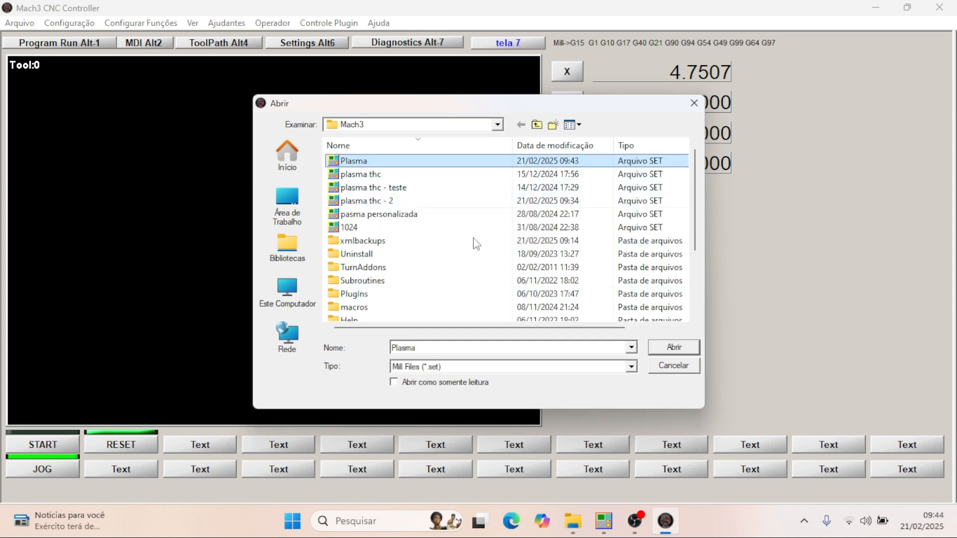
click(673, 348)
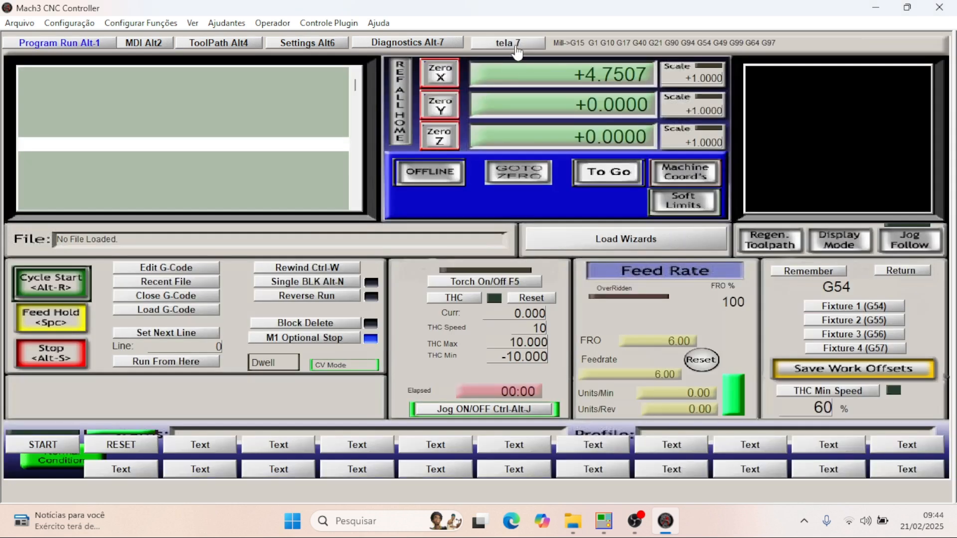
click(516, 46)
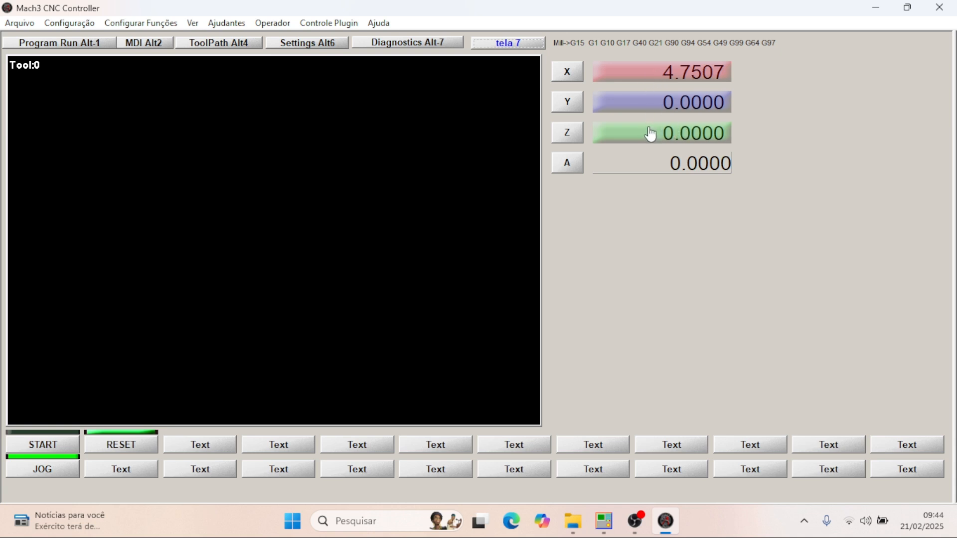
key(Left)
key(Right)
- Switch to plasma thc - 2.set in MachScreen and examine its page 1 layout and the properties of the LED bar above the X DRO
mouse_move(603, 521)
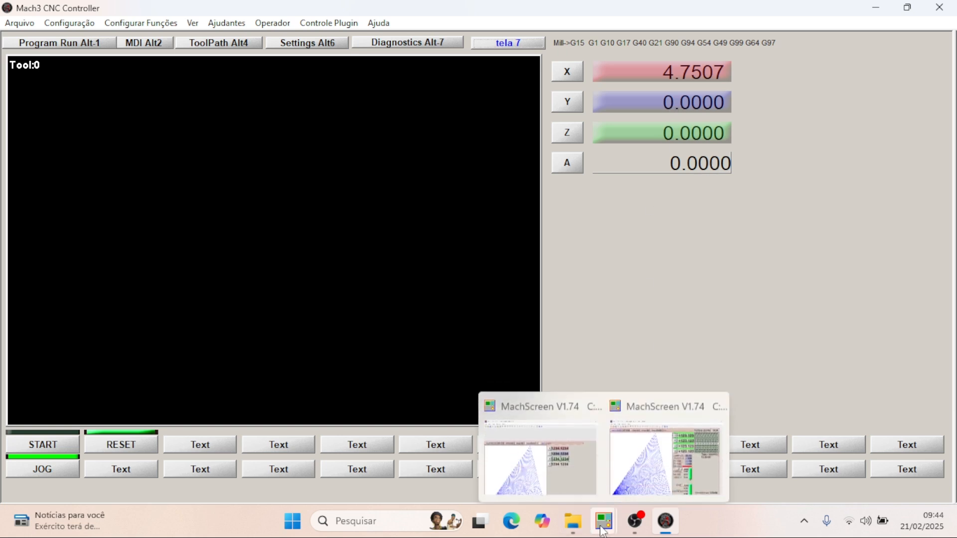
click(624, 467)
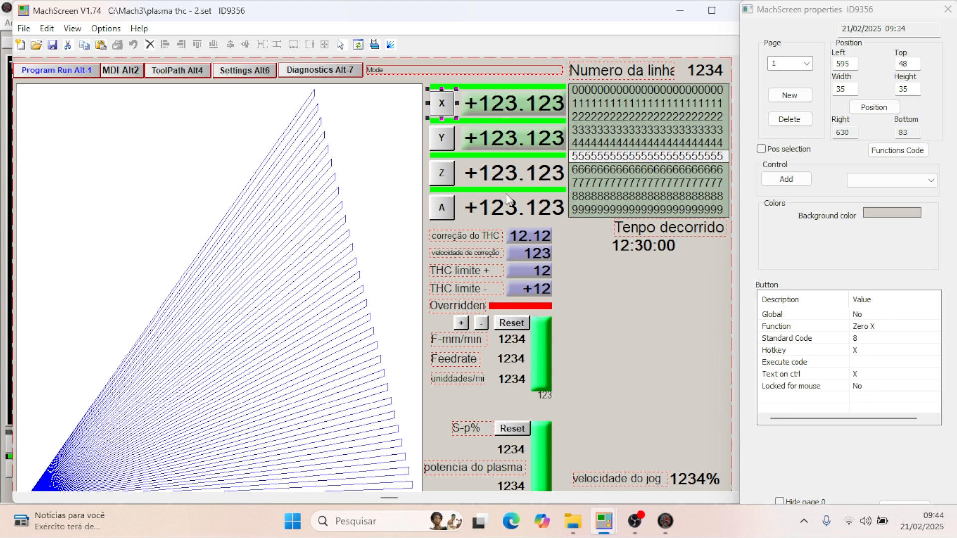
mouse_move(604, 521)
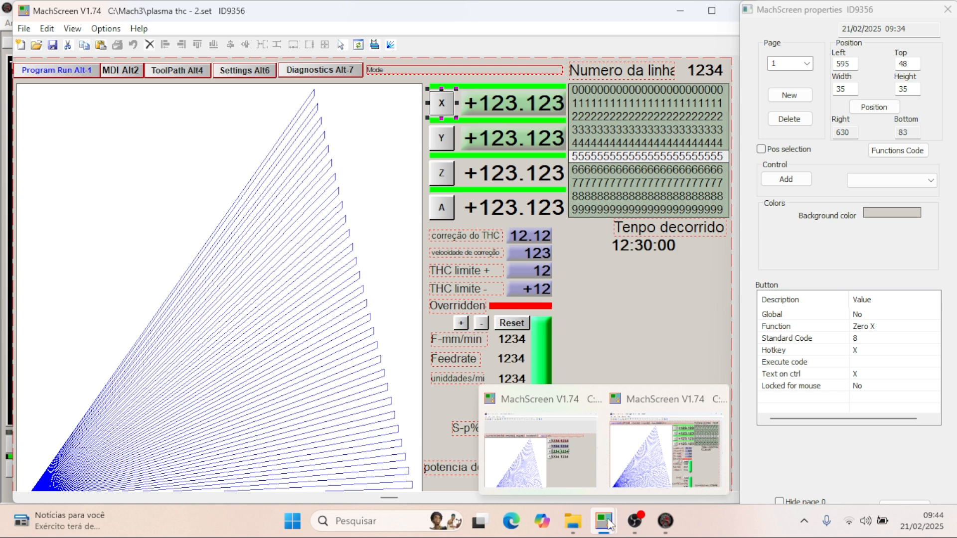
click(551, 459)
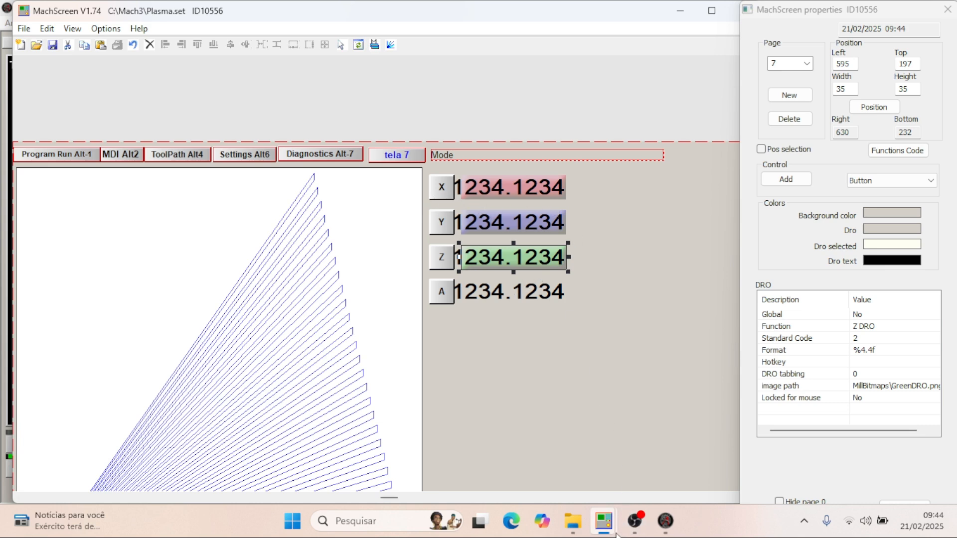
mouse_move(609, 529)
click(644, 461)
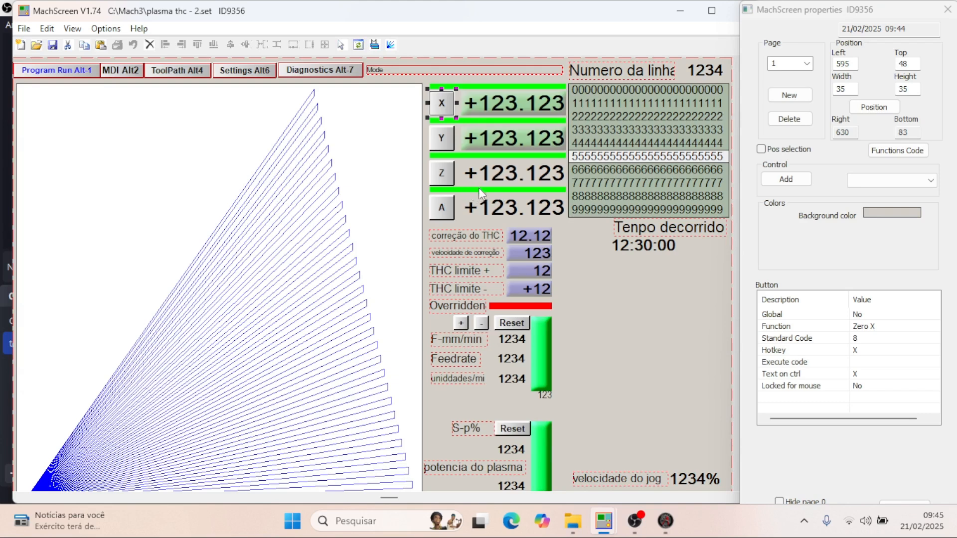
scroll(426, 220, down, 3)
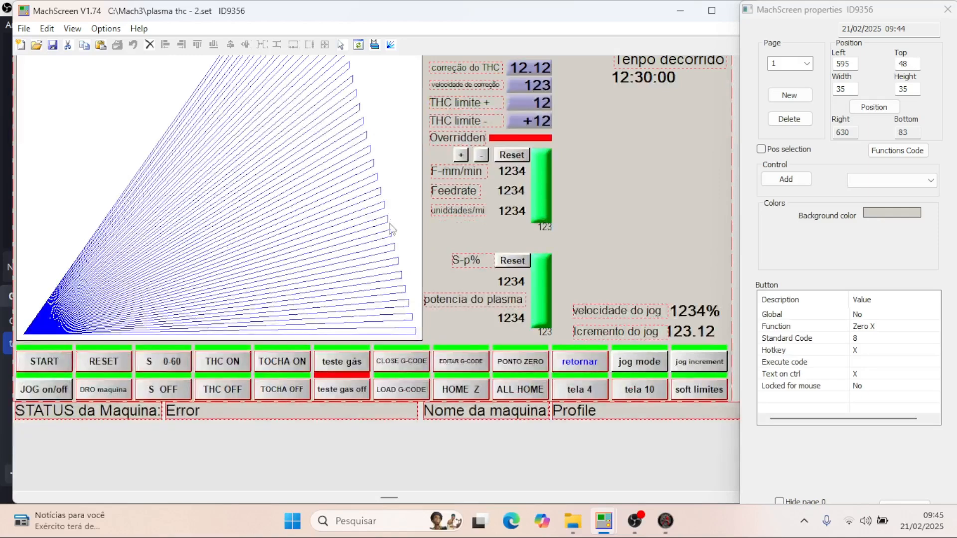
scroll(540, 270, up, 3)
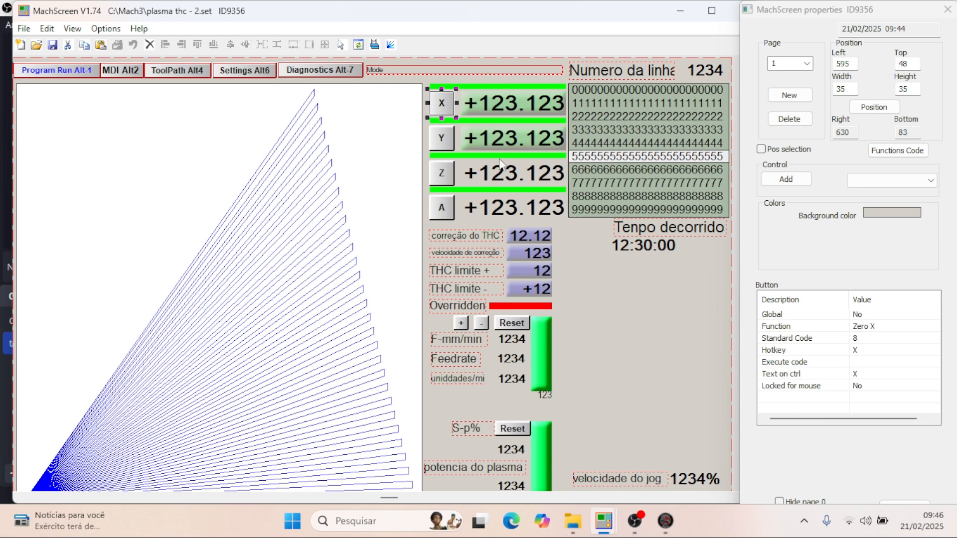
scroll(481, 146, down, 2)
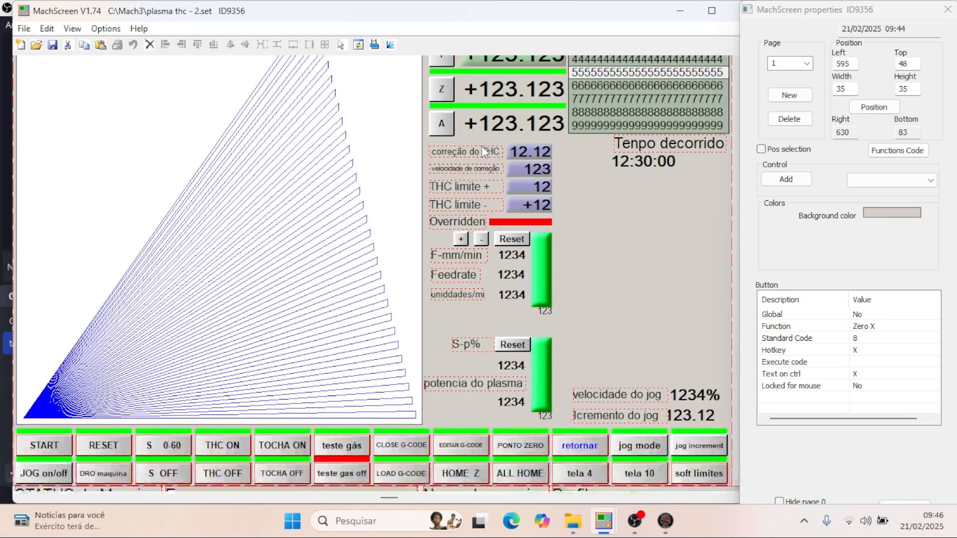
scroll(519, 148, up, 2)
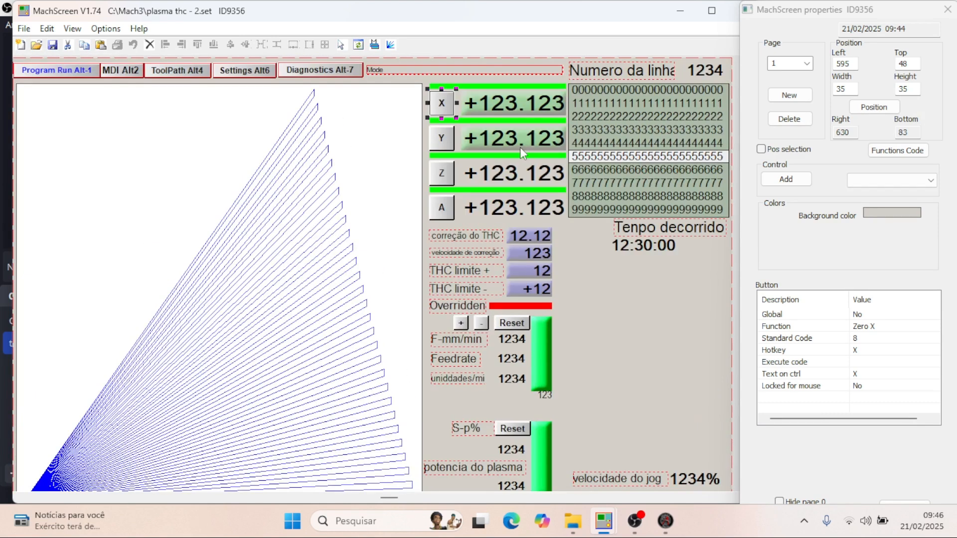
click(486, 86)
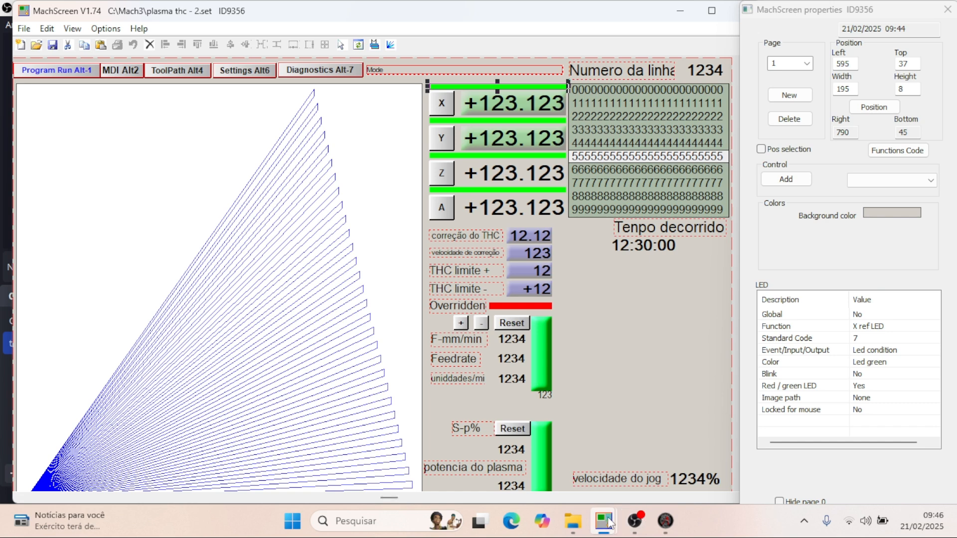
- Return to Plasma.set and place a new LED on page 7 in the empty area below the DROs, at about left 849, top 285
mouse_move(609, 522)
click(567, 478)
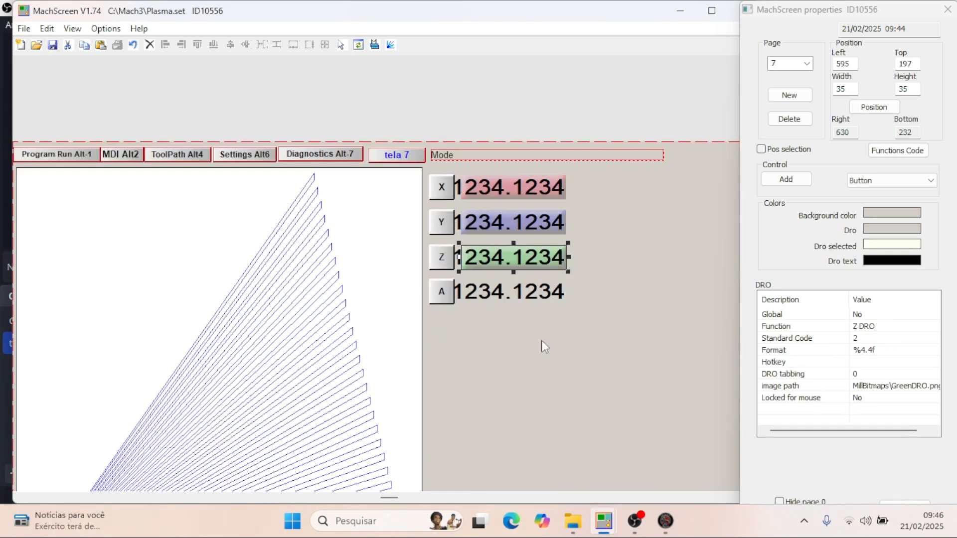
click(914, 191)
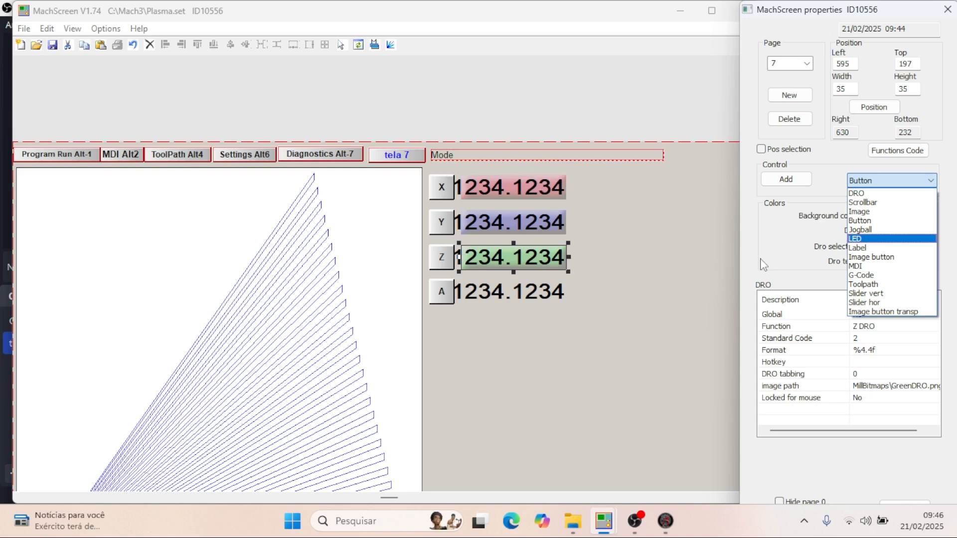
key(Down)
click(868, 239)
click(786, 180)
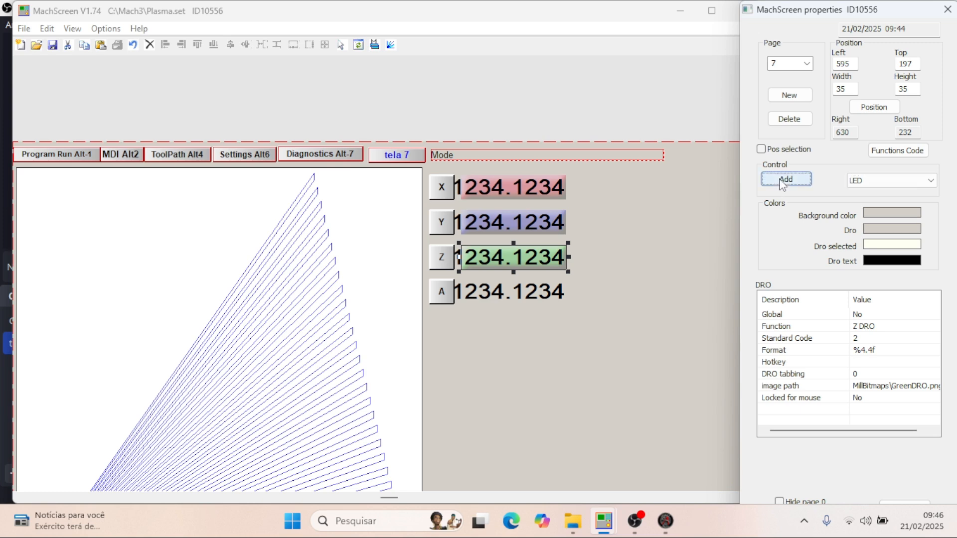
click(610, 342)
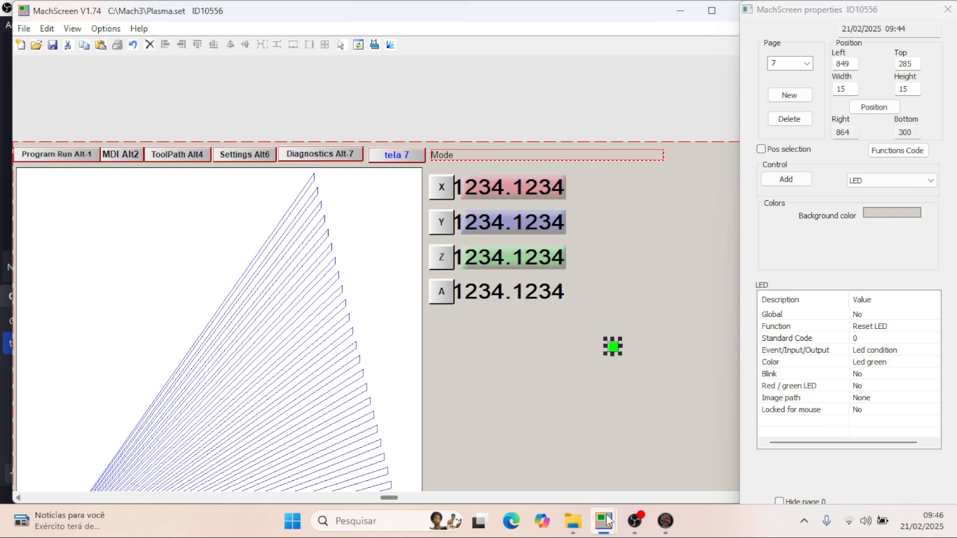
- Check the X LED's size in plasma thc - 2.set and set the new LED in Plasma.set to width 195 and height 8
mouse_move(603, 521)
click(651, 435)
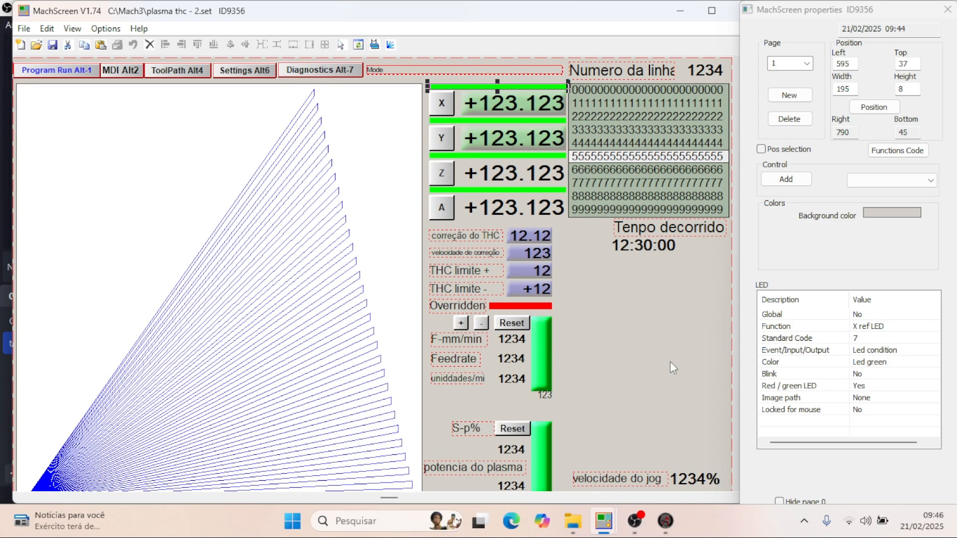
mouse_move(605, 519)
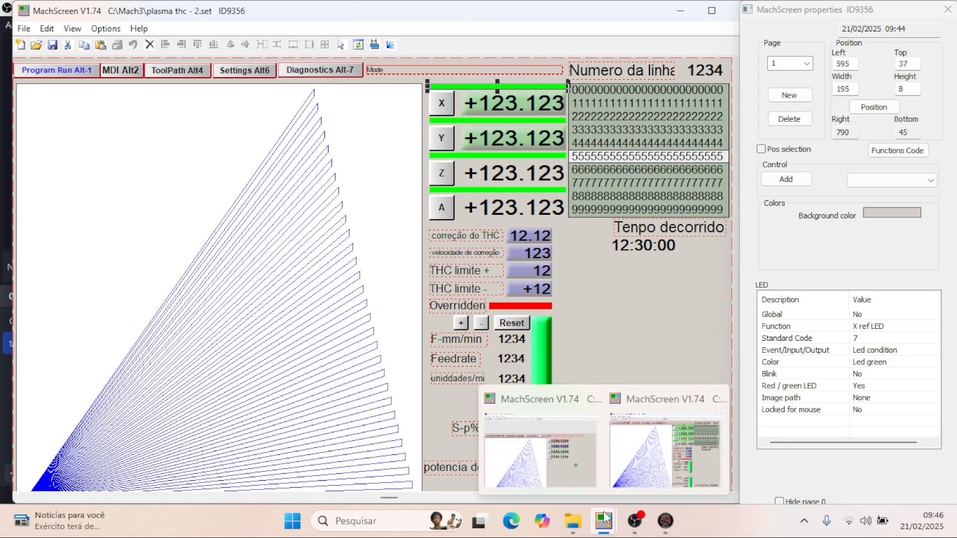
click(575, 471)
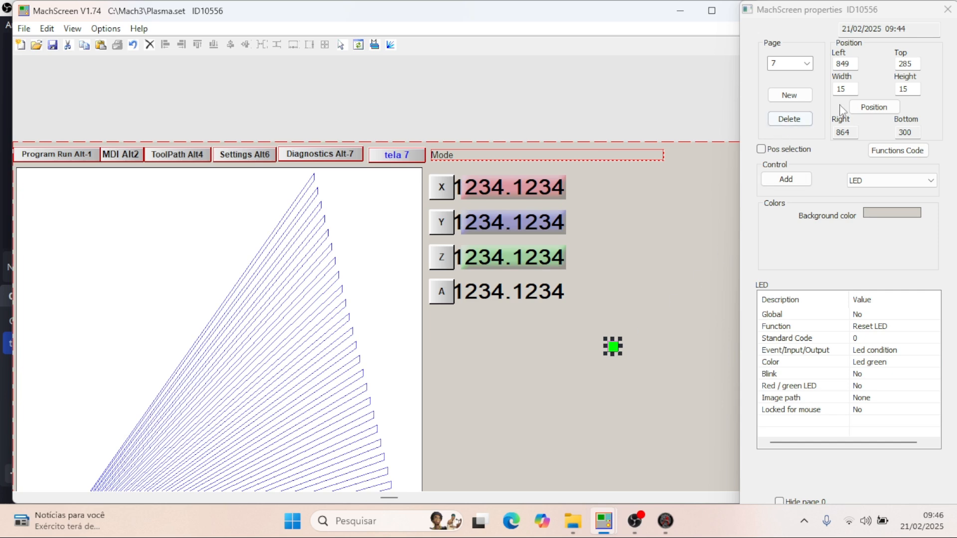
double_click(841, 88)
text(195)
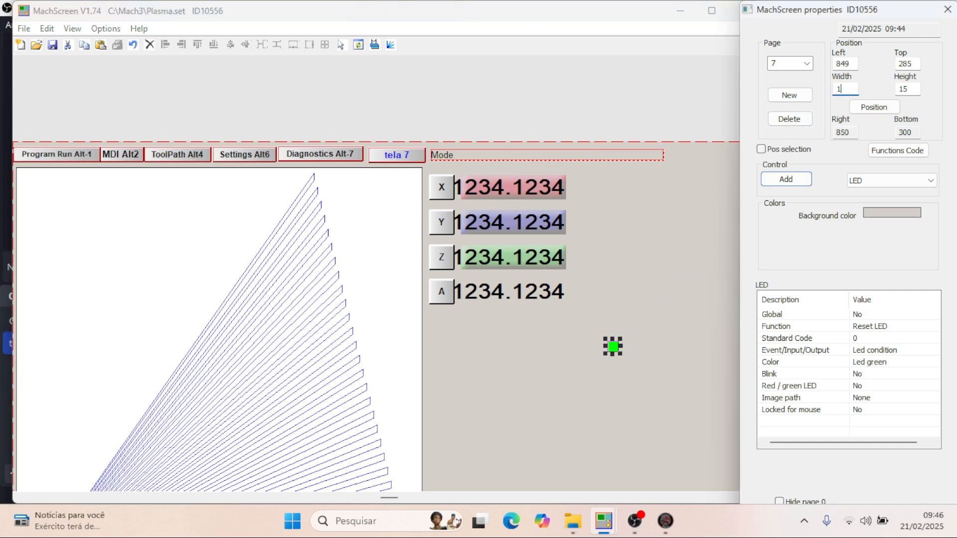
click(912, 85)
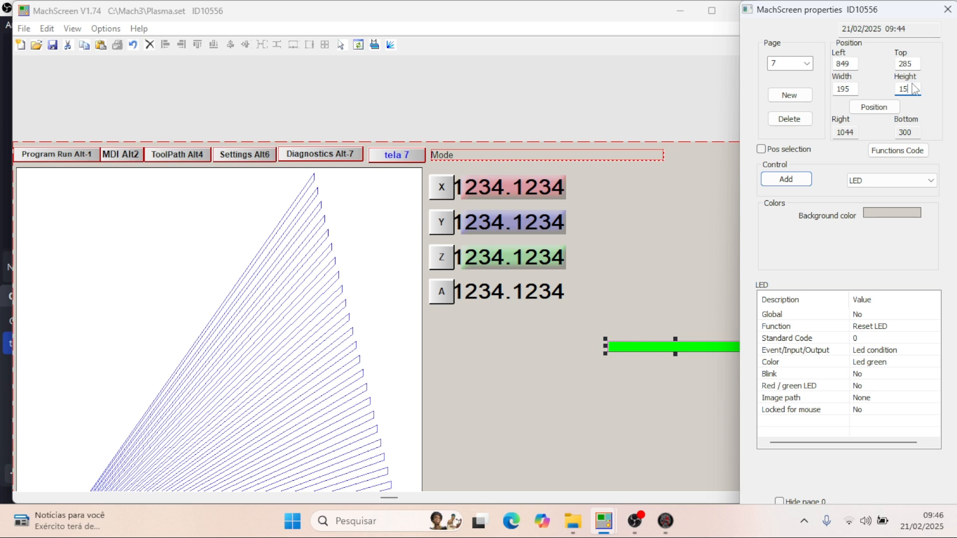
double_click(915, 89)
text(8)
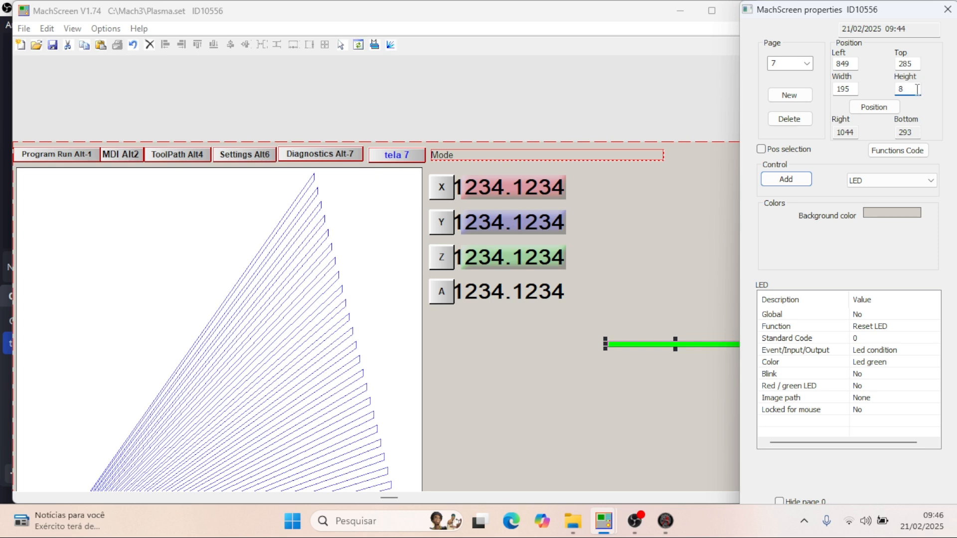
- Check the X LED's position in plasma thc - 2.set and move the Plasma.set LED above the X DRO at left 595, top 37
mouse_move(611, 527)
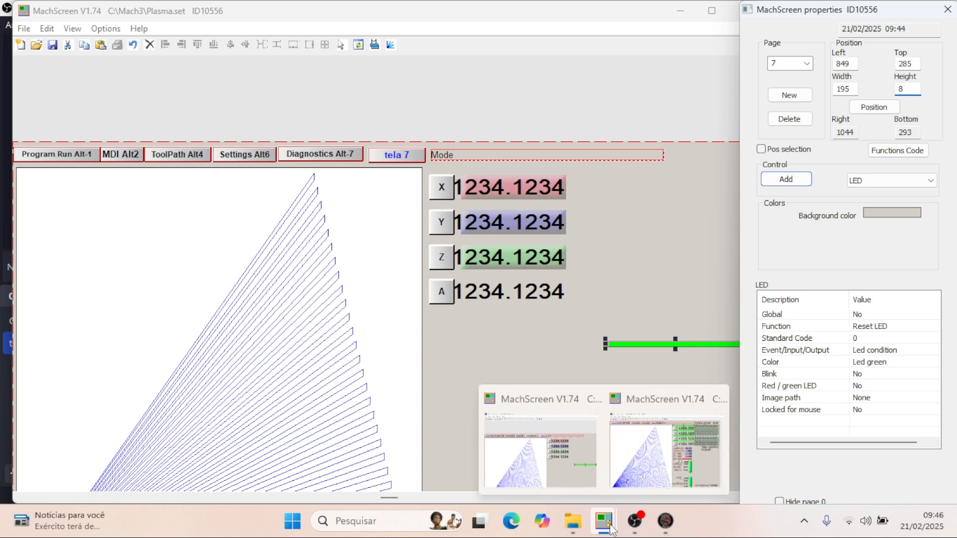
click(646, 465)
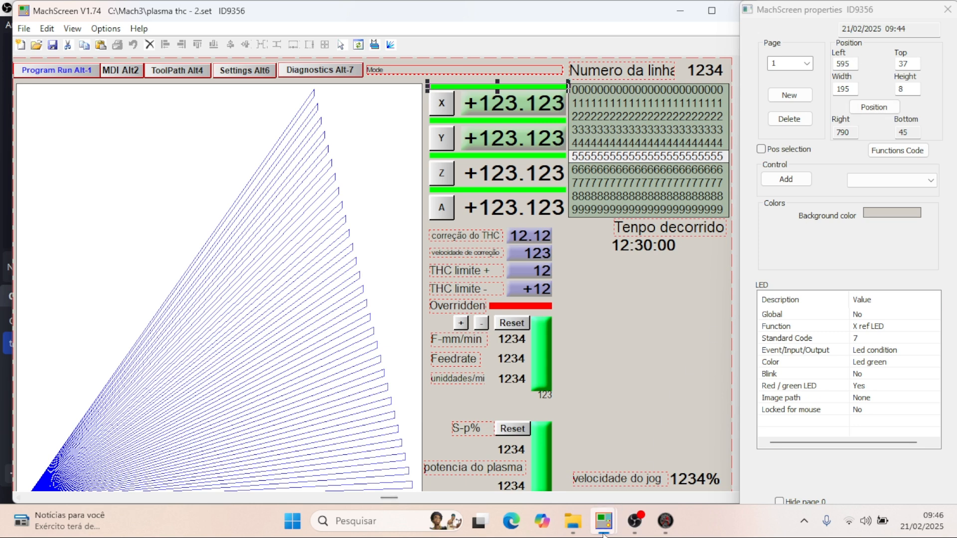
mouse_move(604, 535)
click(564, 454)
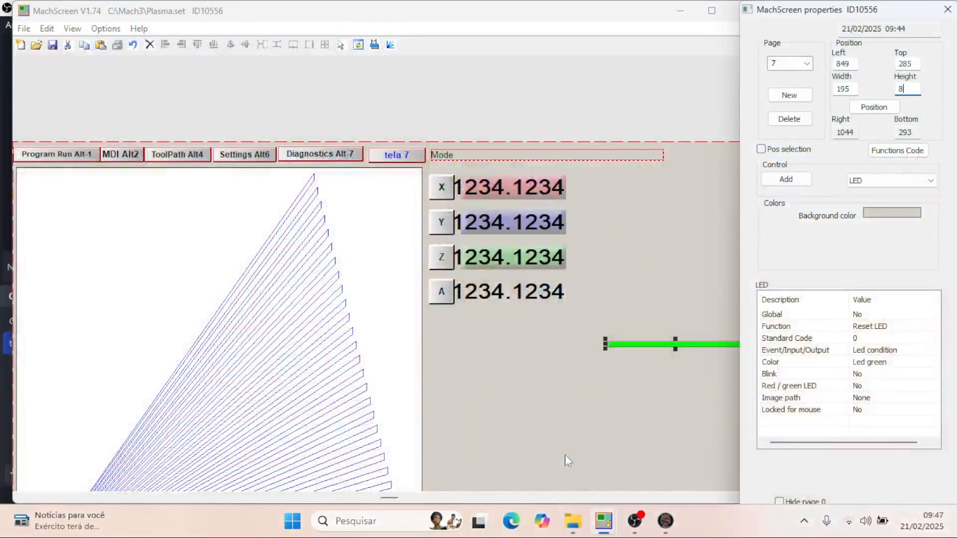
double_click(855, 64)
text(595)
key(Return)
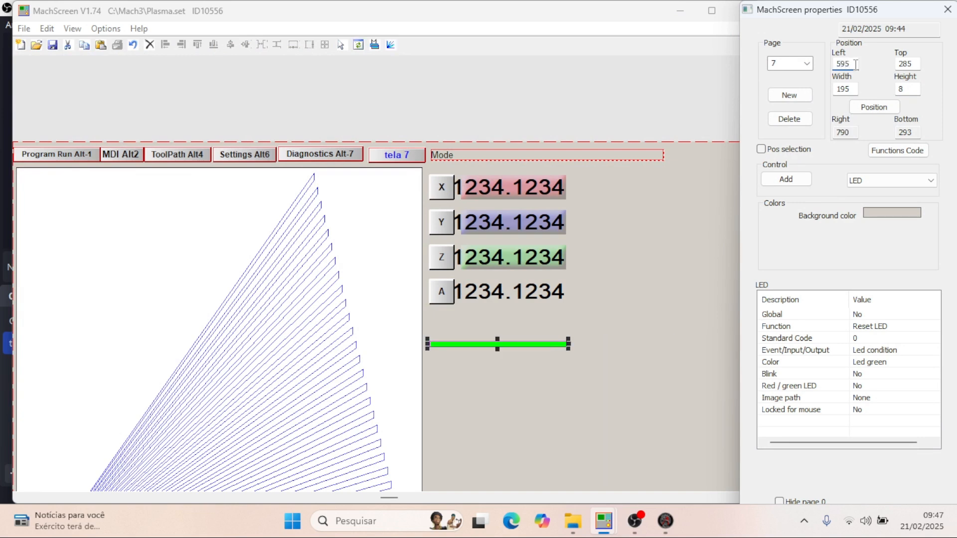
double_click(916, 62)
text(37)
key(Return)
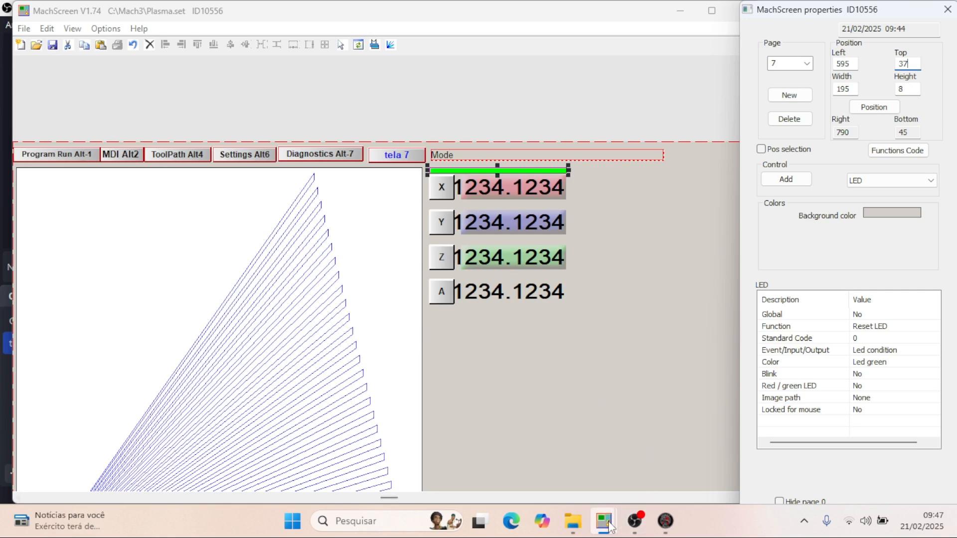
- Check the Y LED's properties in plasma thc - 2.set and place a second LED below the DROs in Plasma.set, at about left 777, top 310
mouse_move(603, 521)
click(713, 439)
click(499, 120)
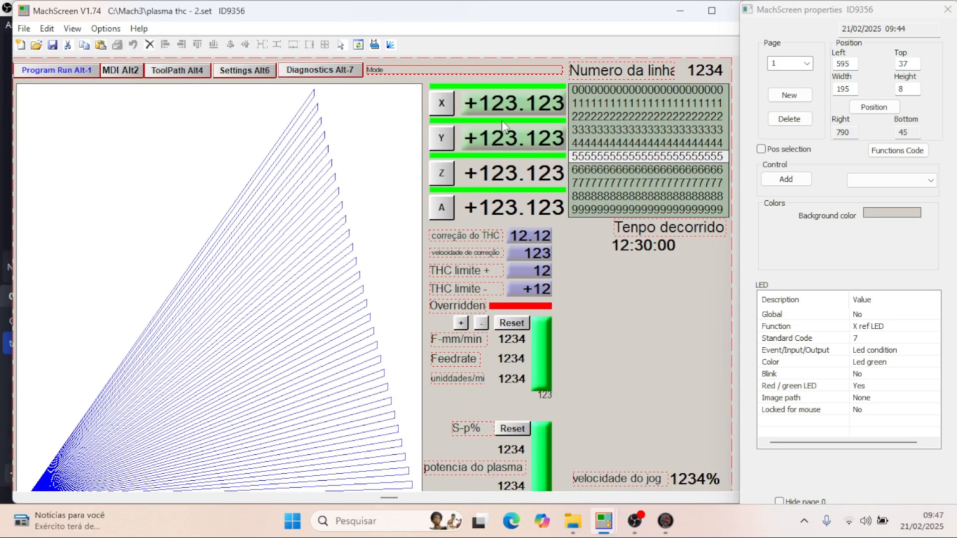
mouse_move(604, 521)
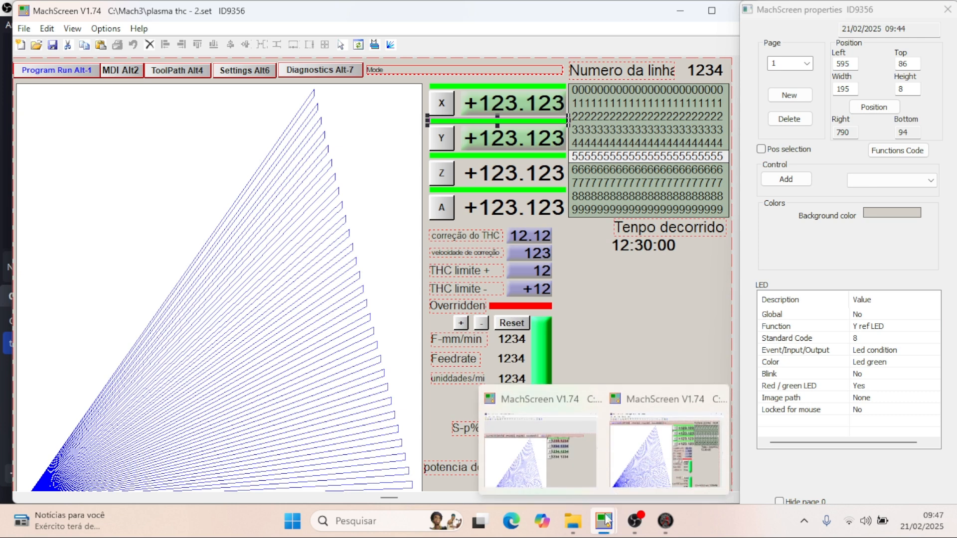
click(583, 466)
click(786, 180)
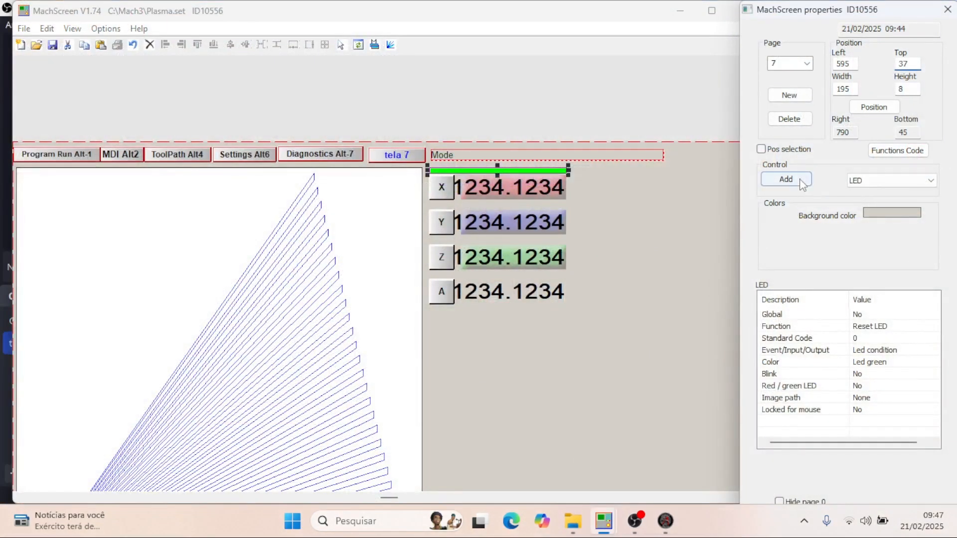
click(558, 355)
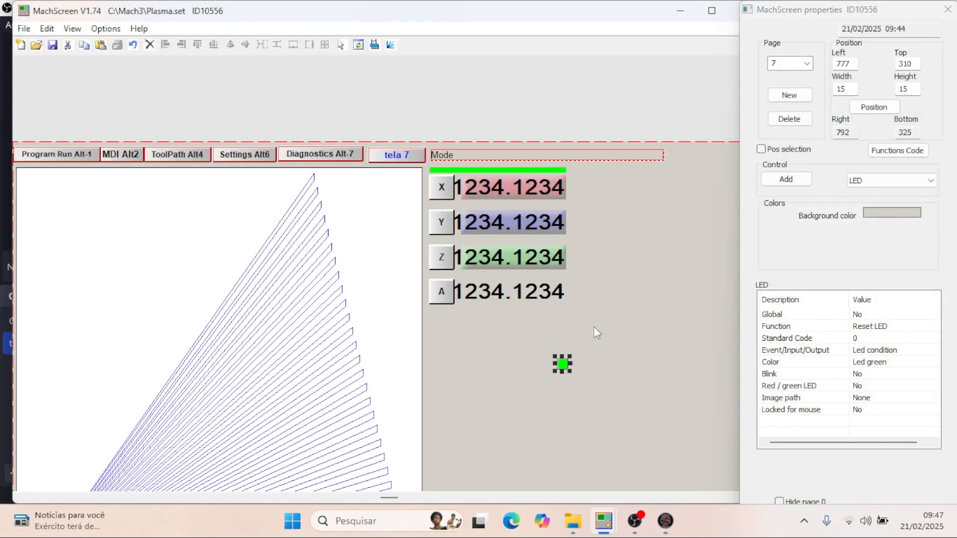
- Set the second LED below the DROs to width 195 and height 8, matching the LED above the X DRO
click(531, 171)
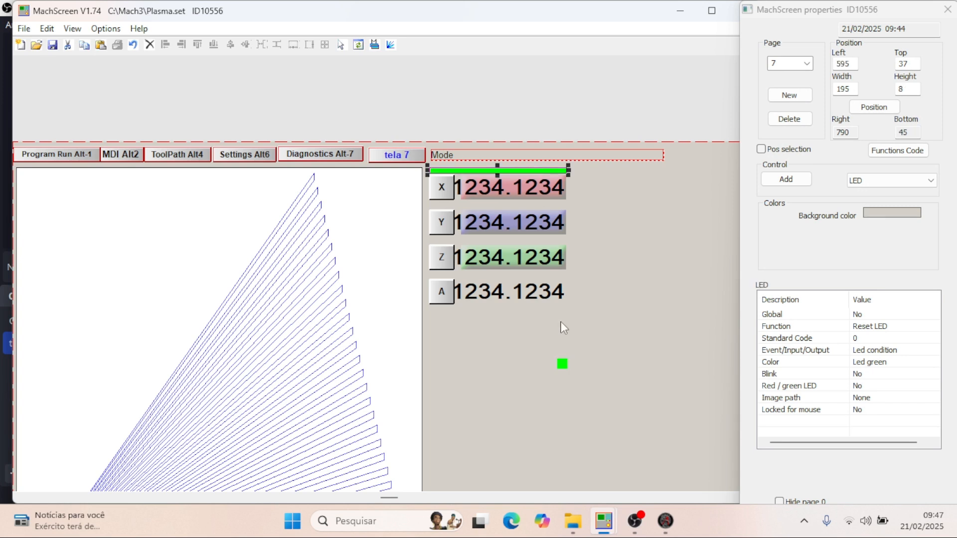
click(562, 363)
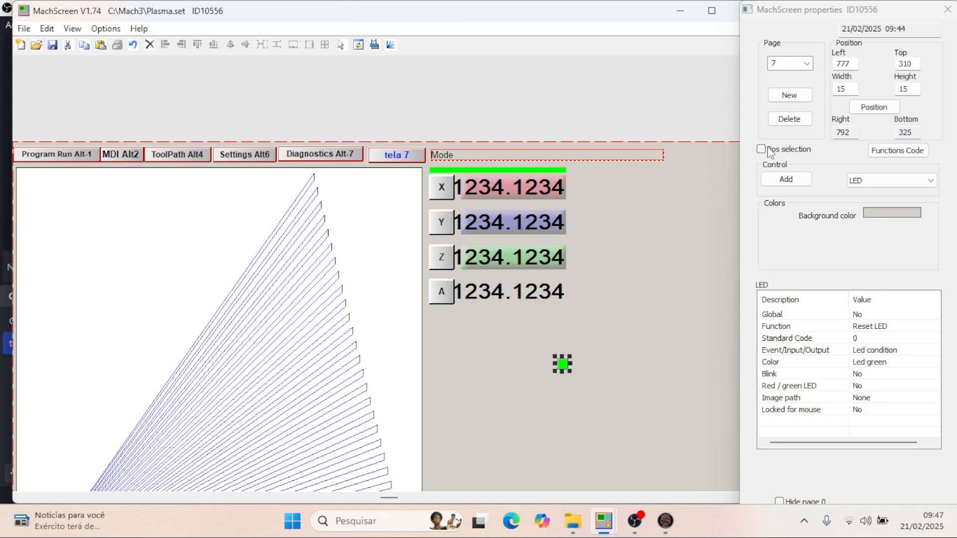
double_click(854, 89)
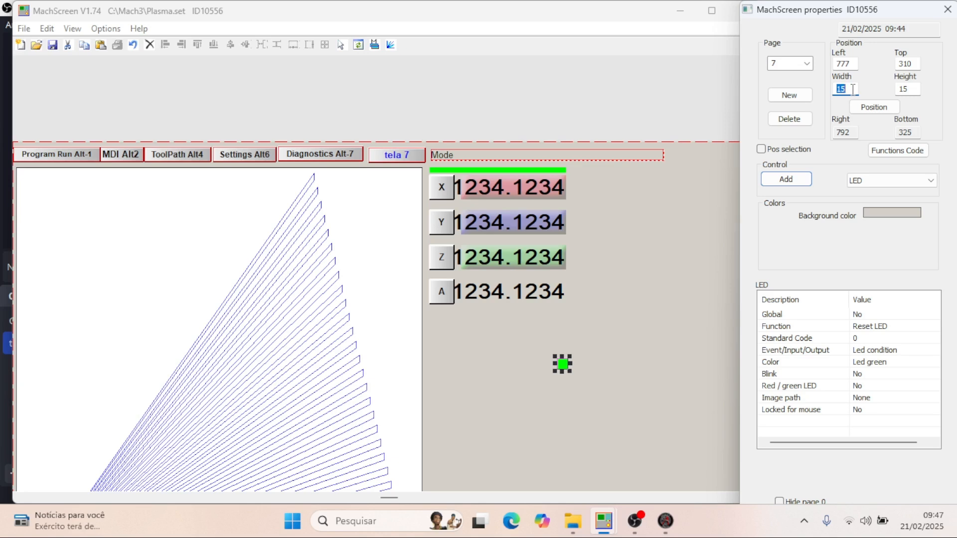
text(195)
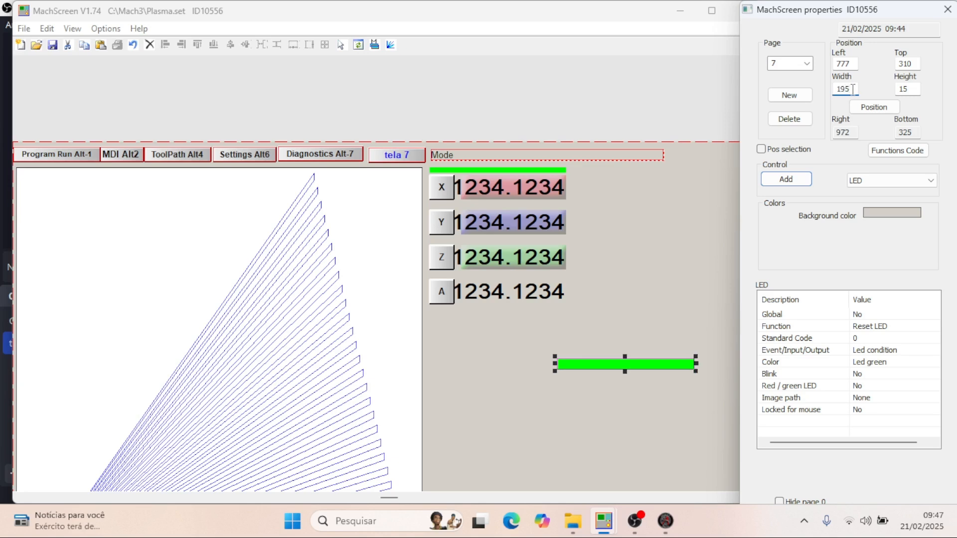
click(552, 172)
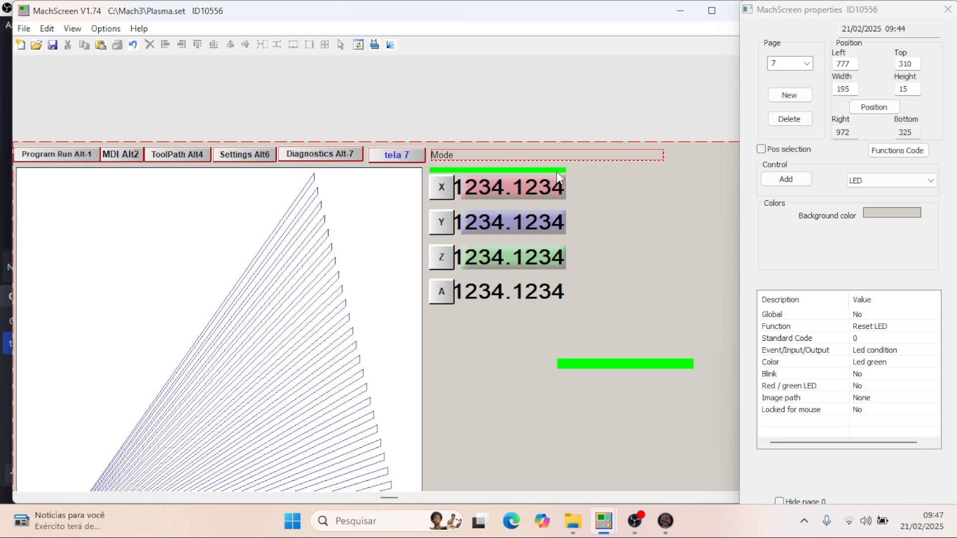
click(557, 171)
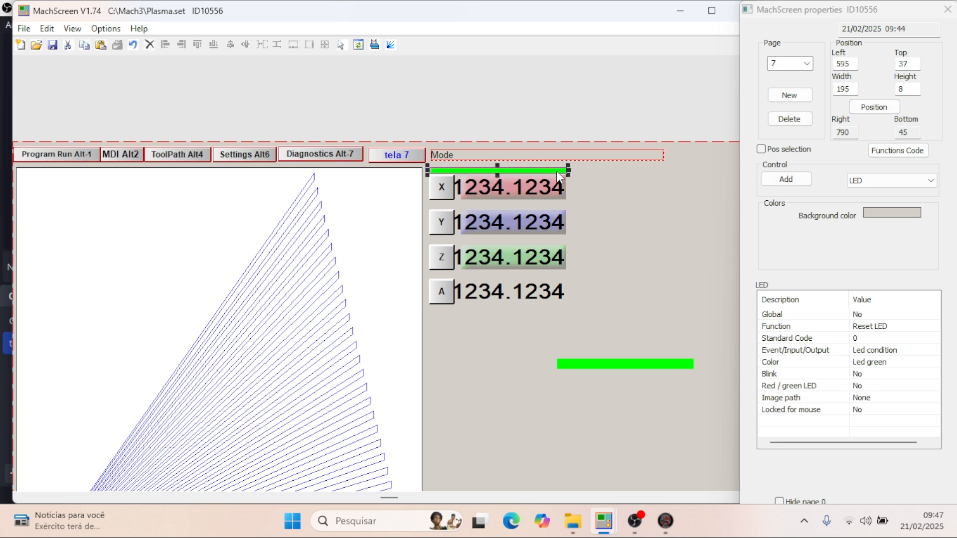
click(646, 360)
click(915, 89)
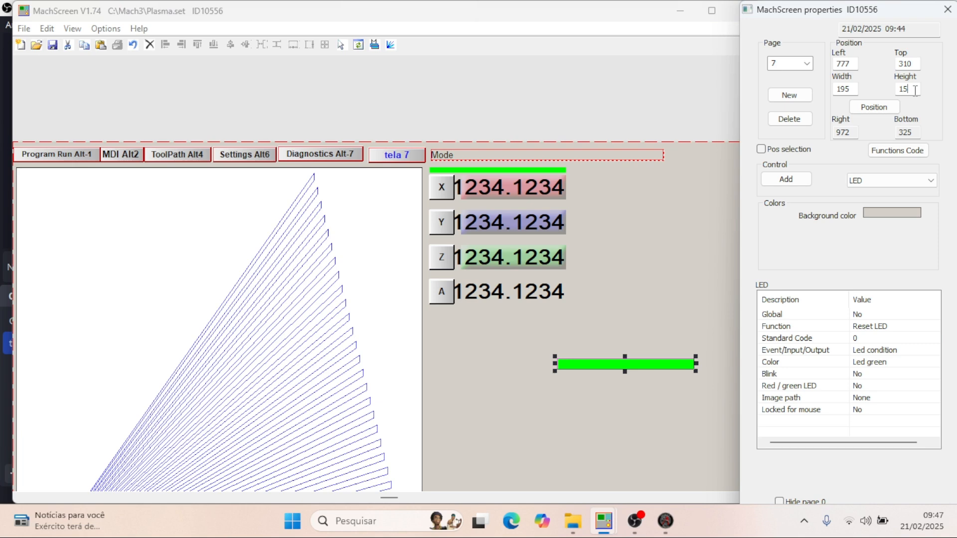
text(8)
- Check the Y LED's position in plasma thc - 2.set and move the second Plasma.set LED to left 595, top 86
double_click(855, 63)
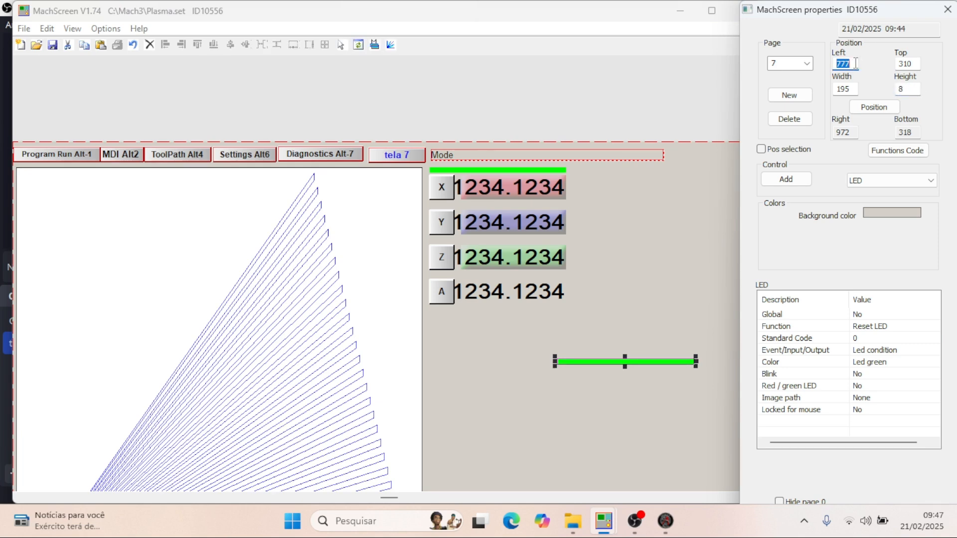
text(595)
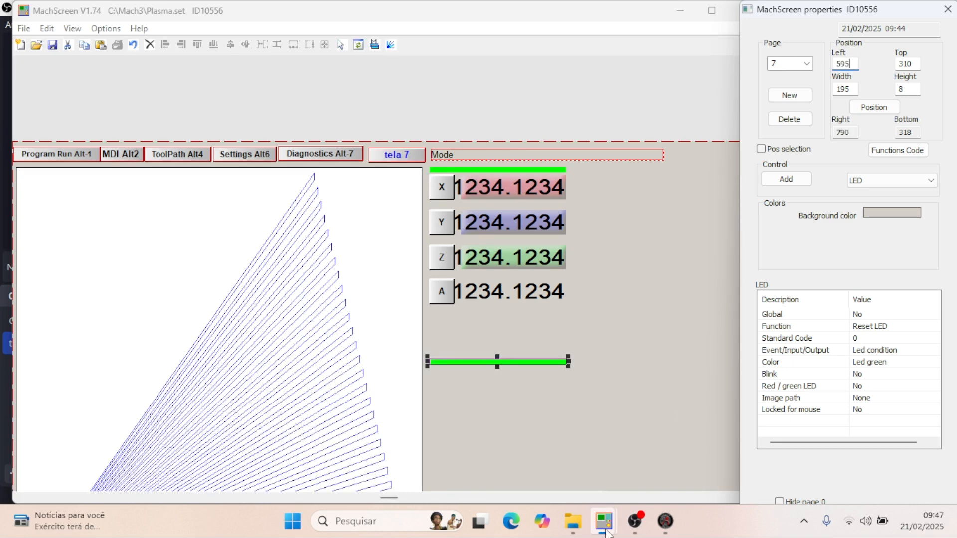
click(617, 509)
click(663, 461)
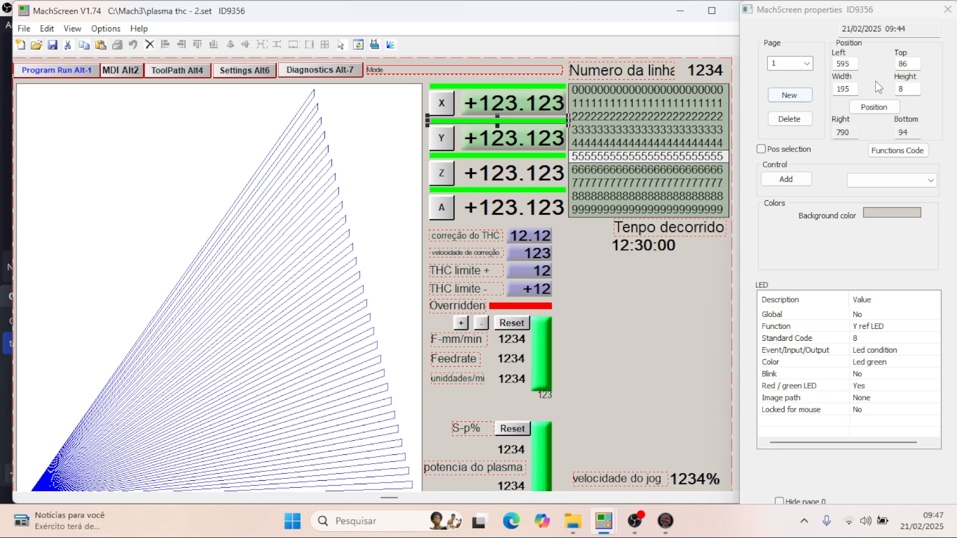
mouse_move(605, 534)
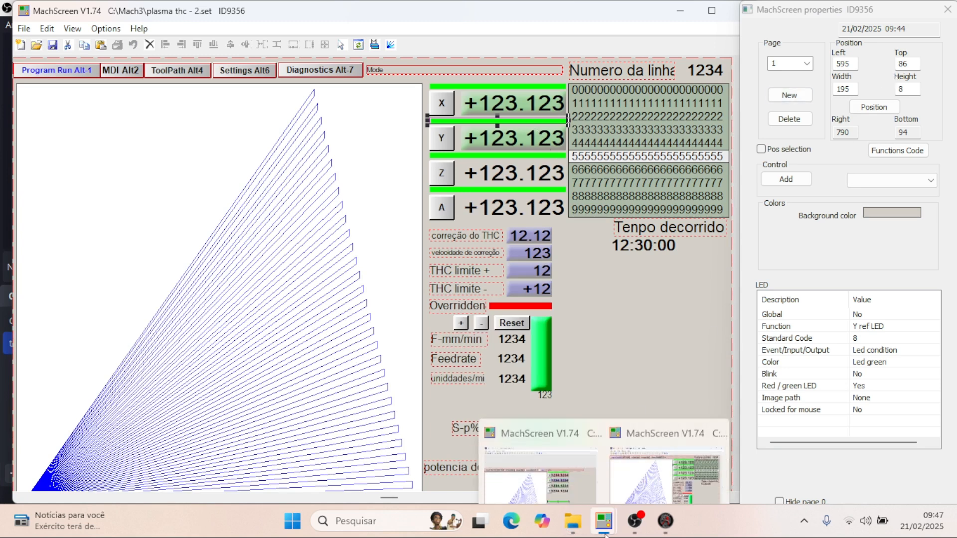
click(561, 430)
double_click(915, 65)
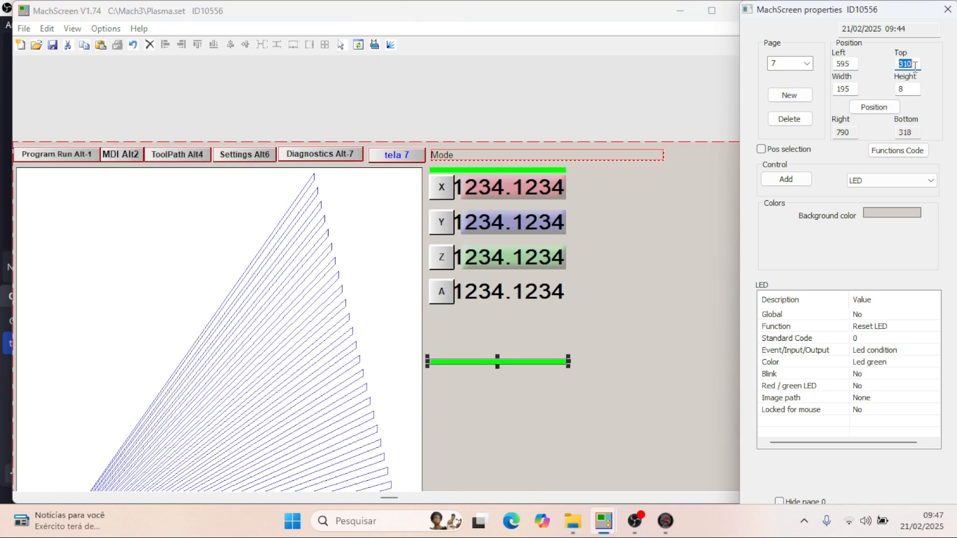
text(86)
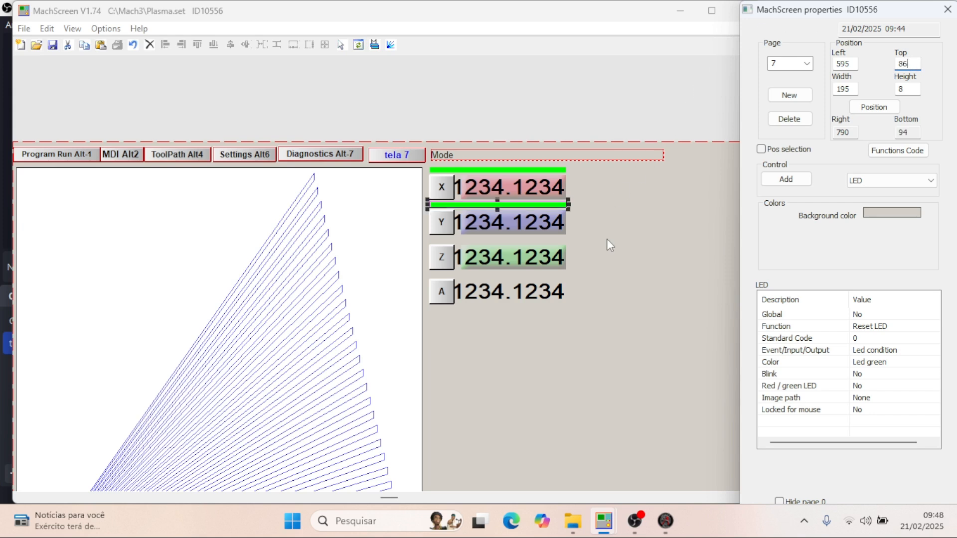
- Add a third LED below the DROs at about left 820, top 378, and set its width to 195 and height to 8
click(786, 179)
click(590, 399)
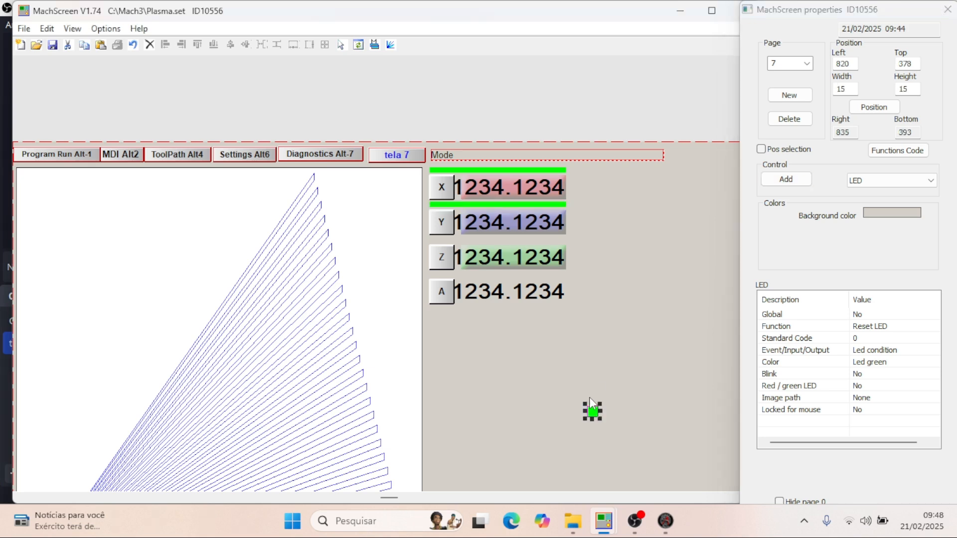
double_click(911, 89)
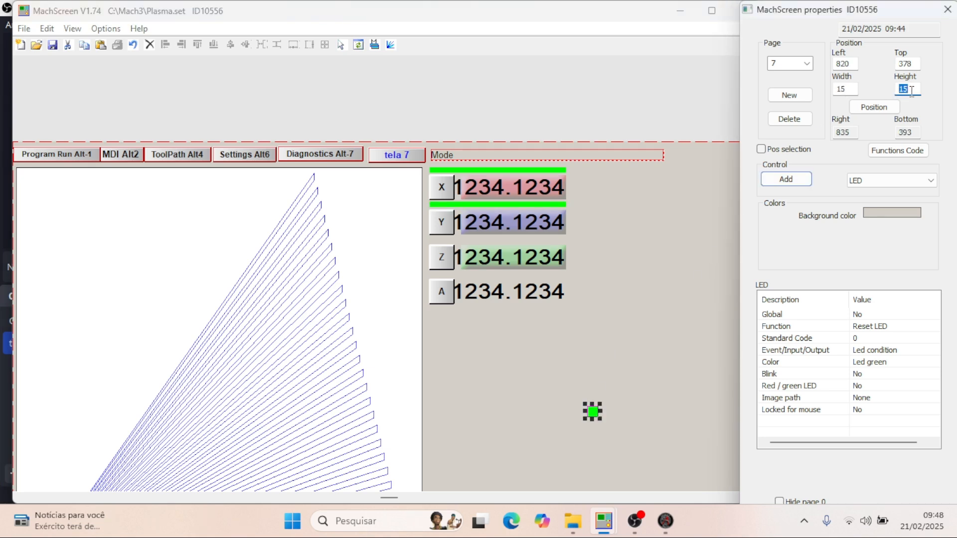
text(8)
click(556, 204)
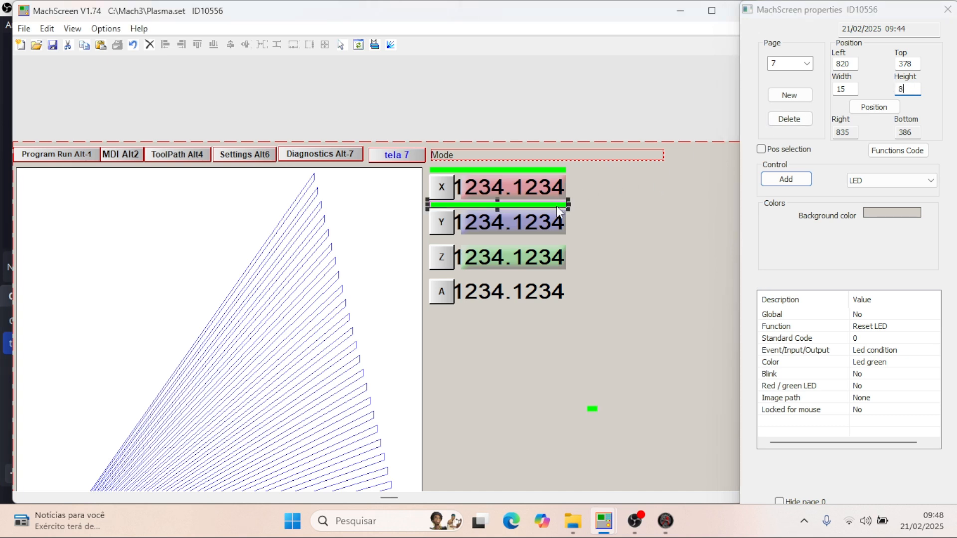
click(592, 410)
click(852, 90)
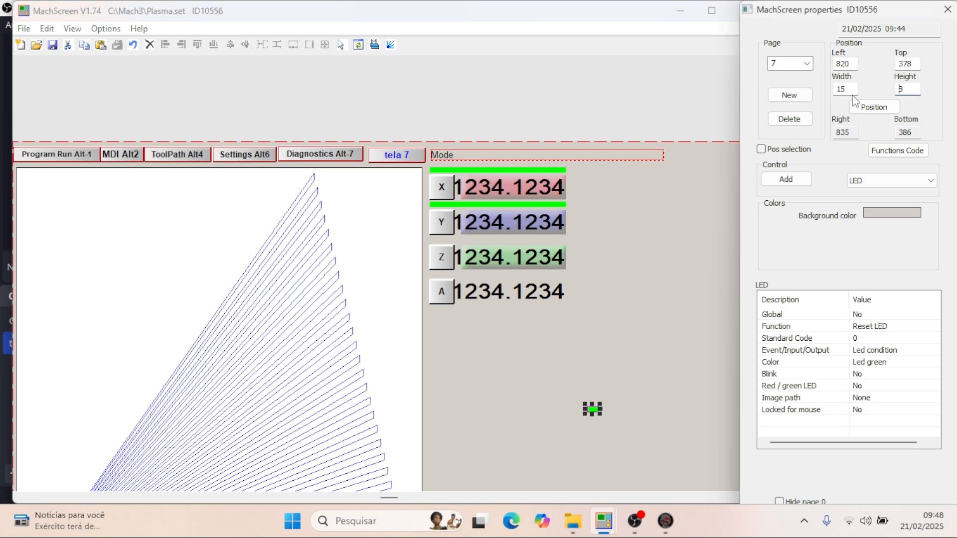
double_click(851, 90)
text(195)
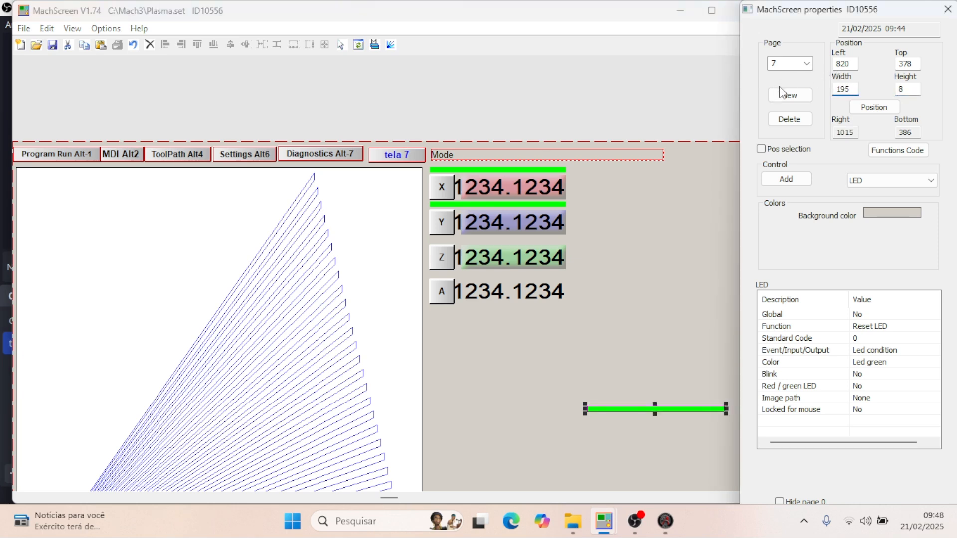
- Check the Z LED's position in plasma thc - 2.set and move the third Plasma.set LED above the Z DRO at left 595, top 136
click(856, 64)
double_click(855, 62)
text(595)
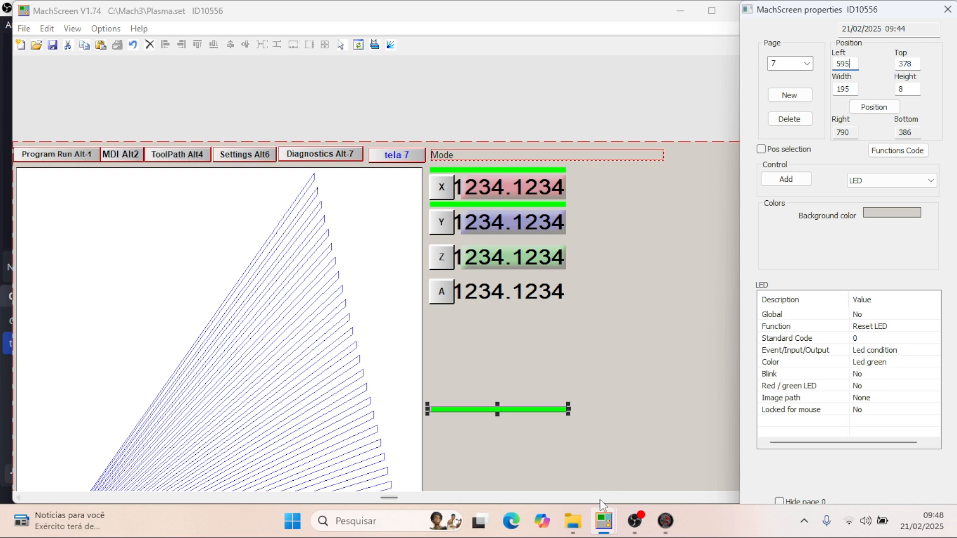
mouse_move(603, 521)
click(635, 465)
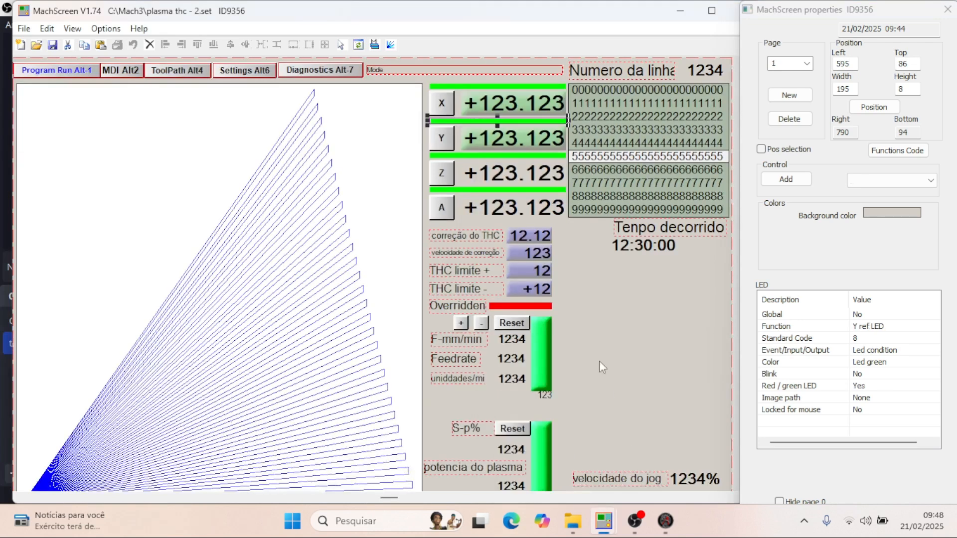
click(522, 154)
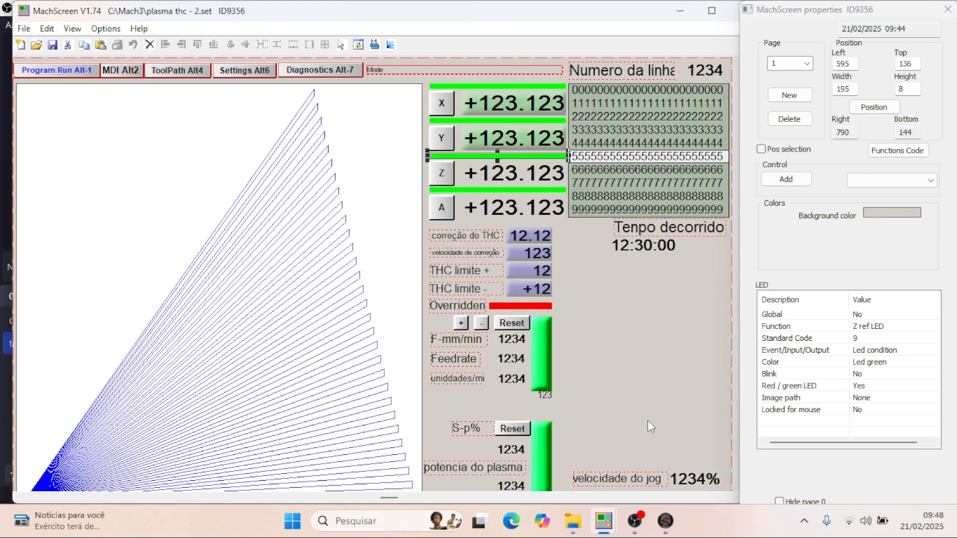
mouse_move(603, 521)
click(568, 466)
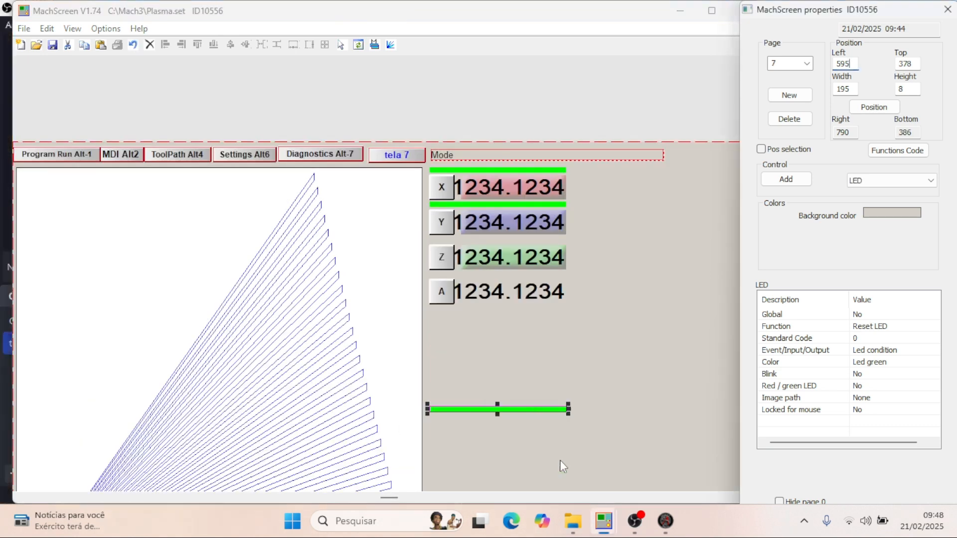
double_click(916, 63)
text(136)
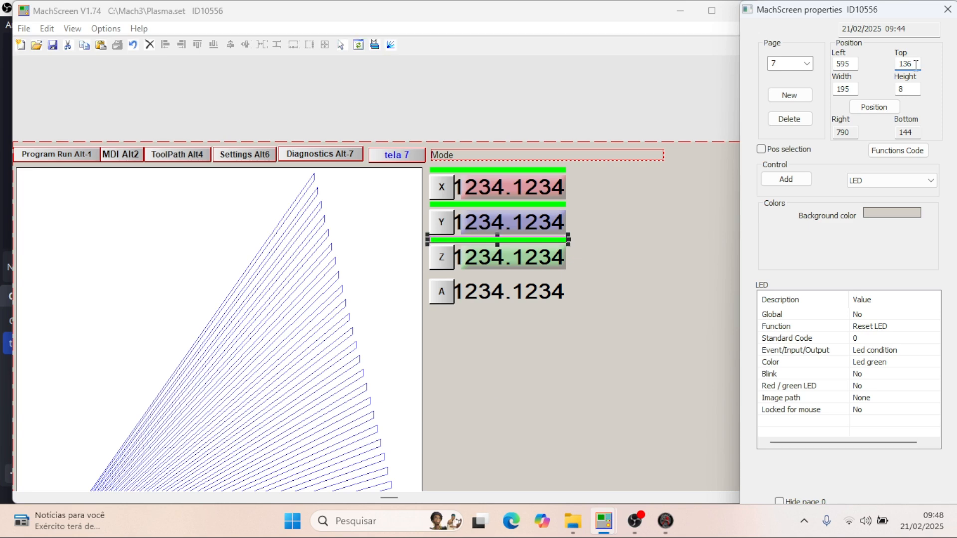
- Add a fourth LED below the DROs at about left 798, top 325, and set its width to 195 and height to 8
click(794, 181)
click(572, 370)
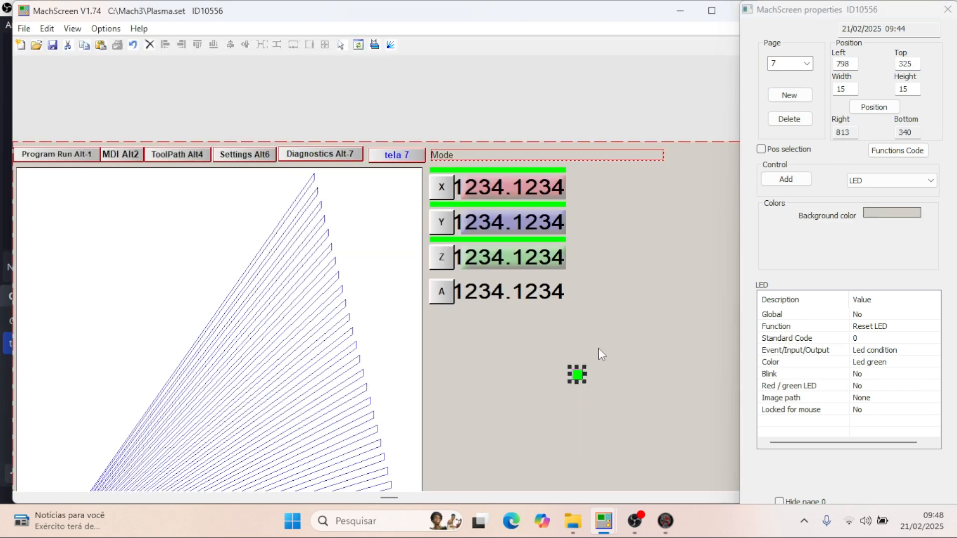
double_click(844, 133)
double_click(842, 88)
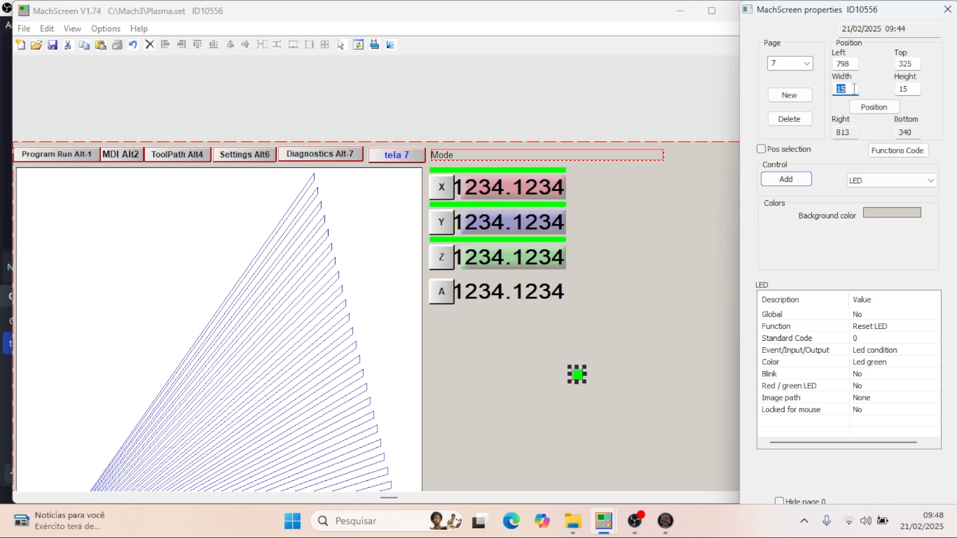
text(195)
key(Return)
double_click(913, 89)
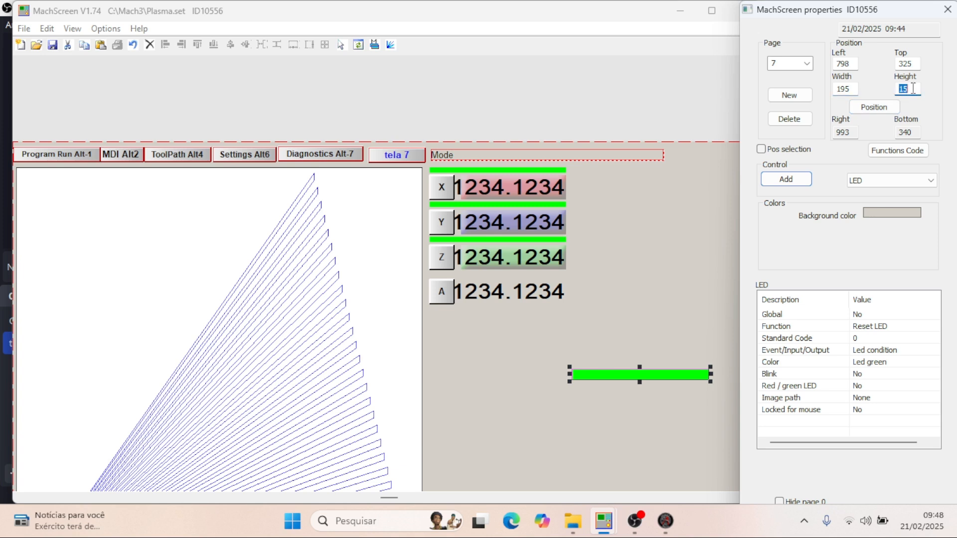
text(8)
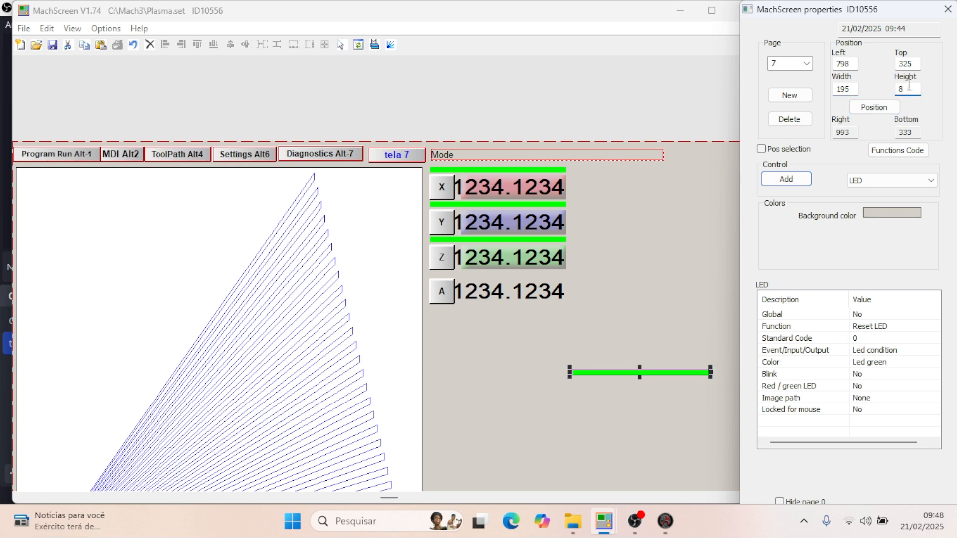
- Check the A LED's position in plasma thc - 2.set and move the fourth Plasma.set LED above the A DRO at left 595, top 185
double_click(853, 64)
text(595)
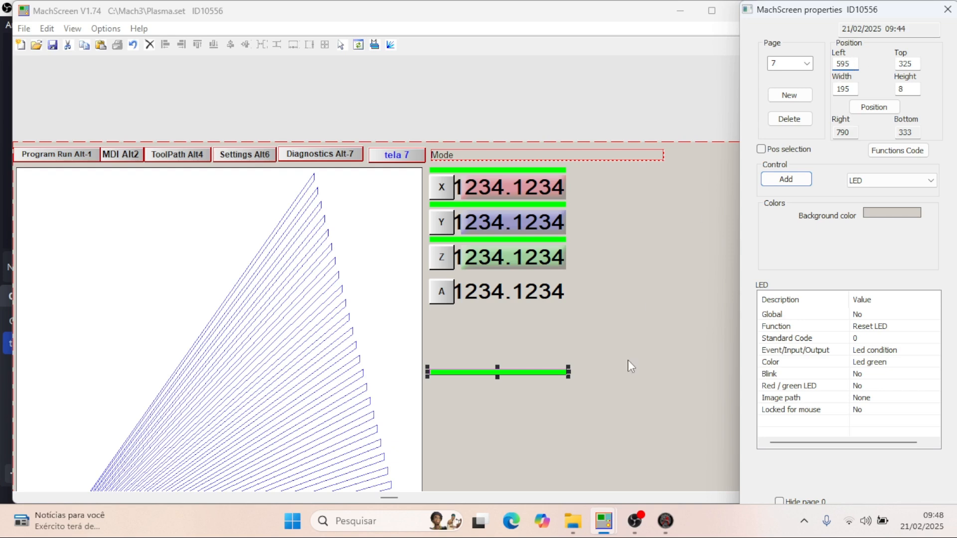
click(604, 521)
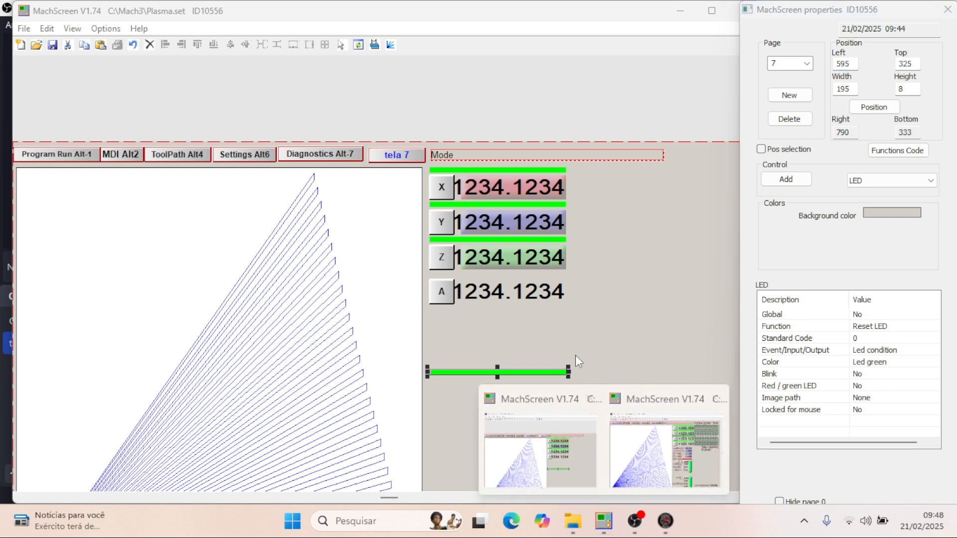
click(632, 430)
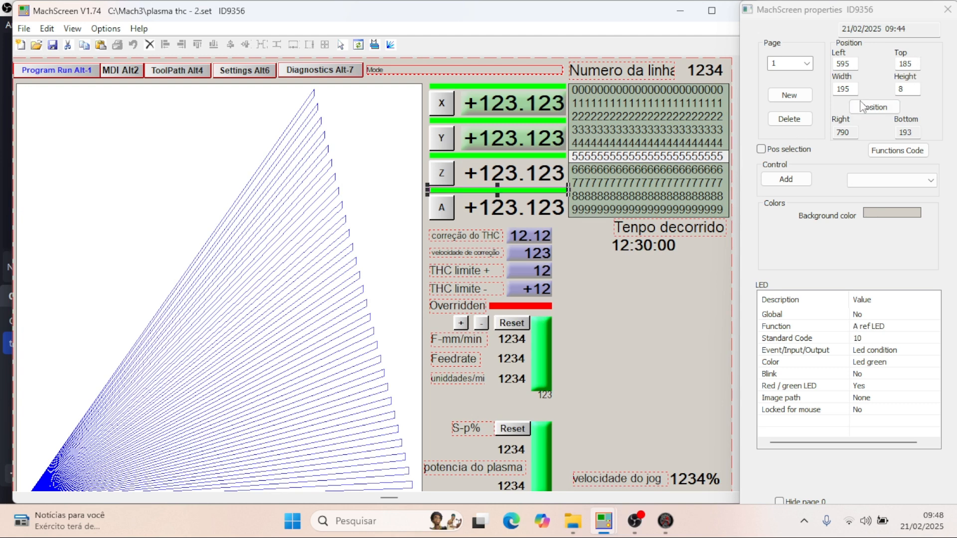
click(603, 521)
click(554, 446)
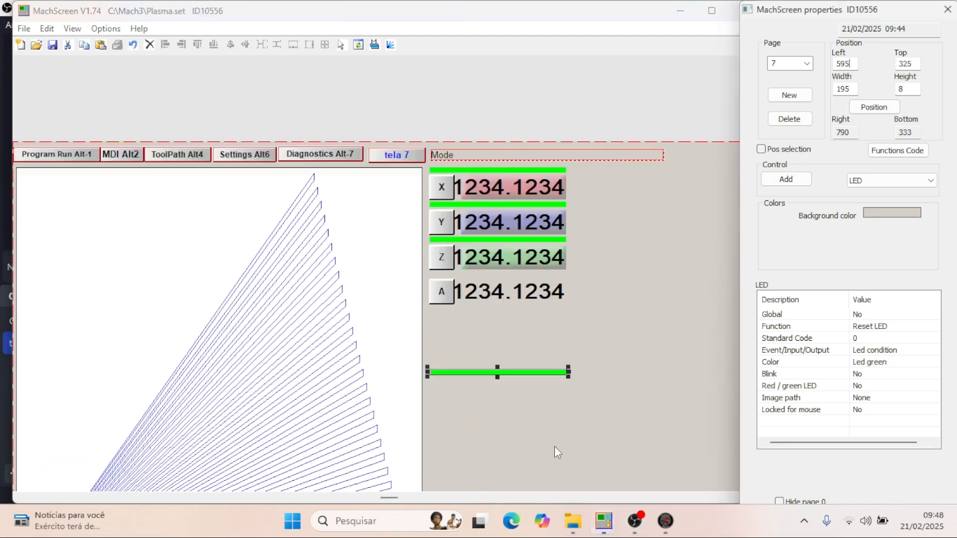
double_click(918, 63)
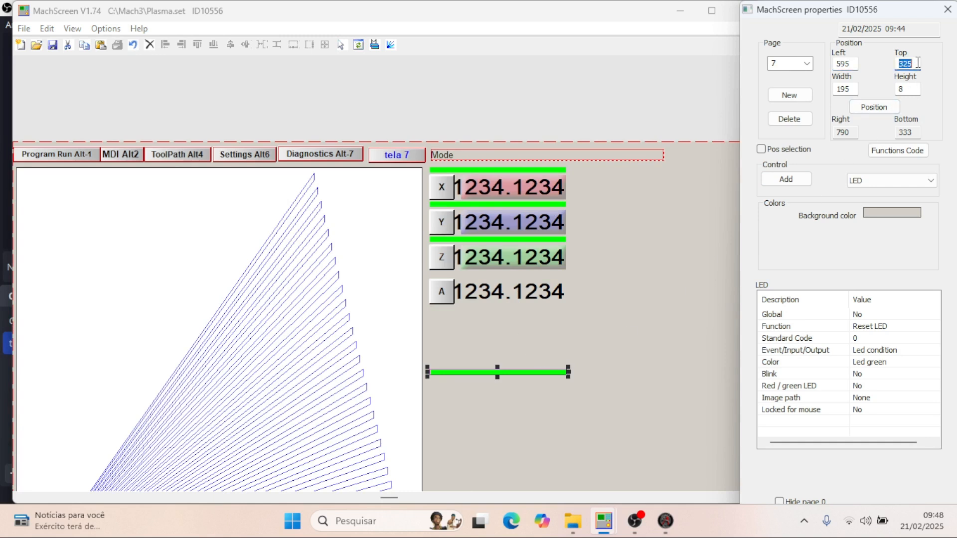
text(185)
key(Return)
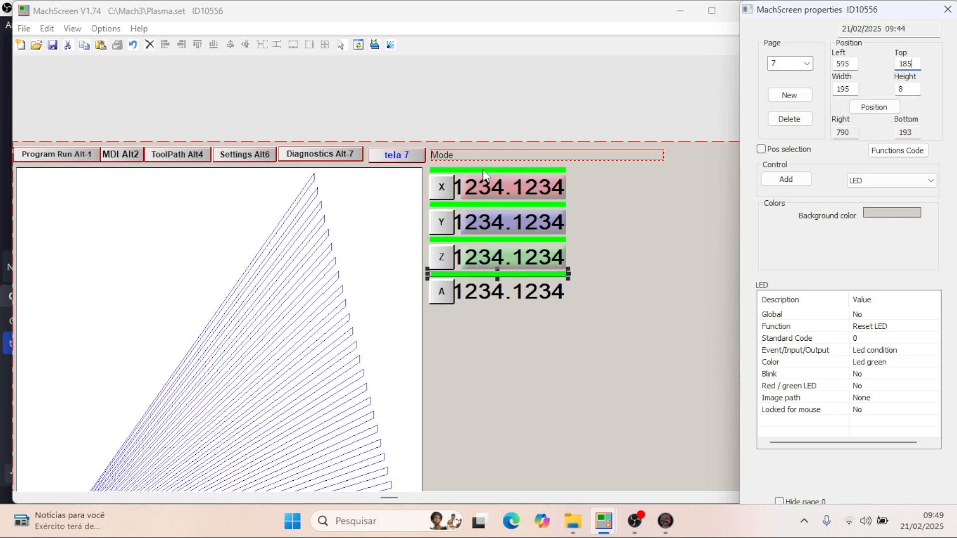
- Select the LED above the X DRO in Plasma.set and examine the function and colour properties of its counterpart in plasma thc - 2.set
drag(482, 274, 484, 169)
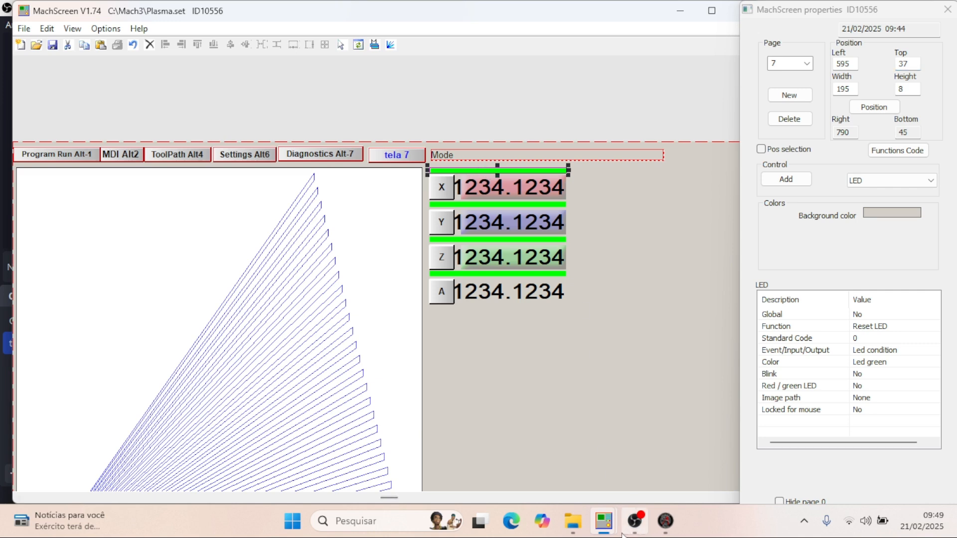
mouse_move(603, 521)
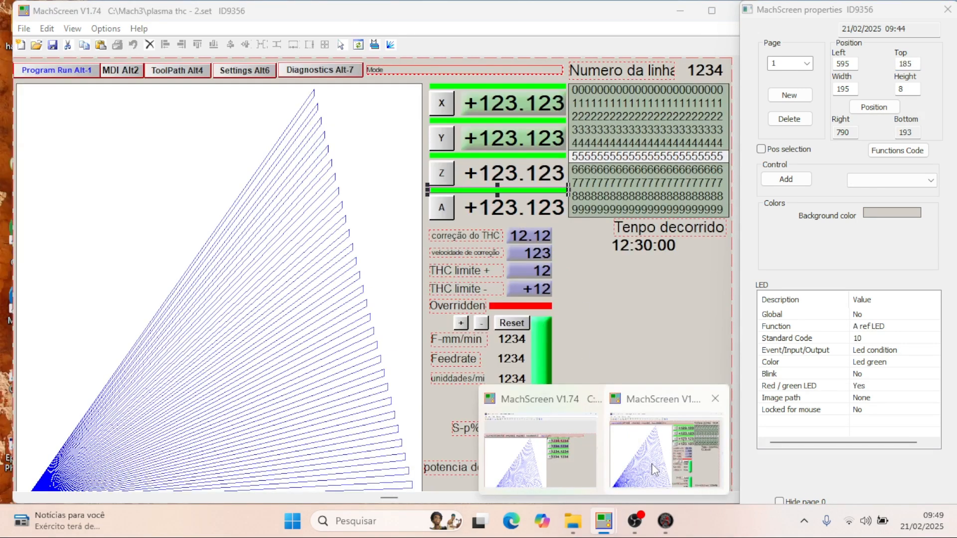
click(654, 466)
click(523, 86)
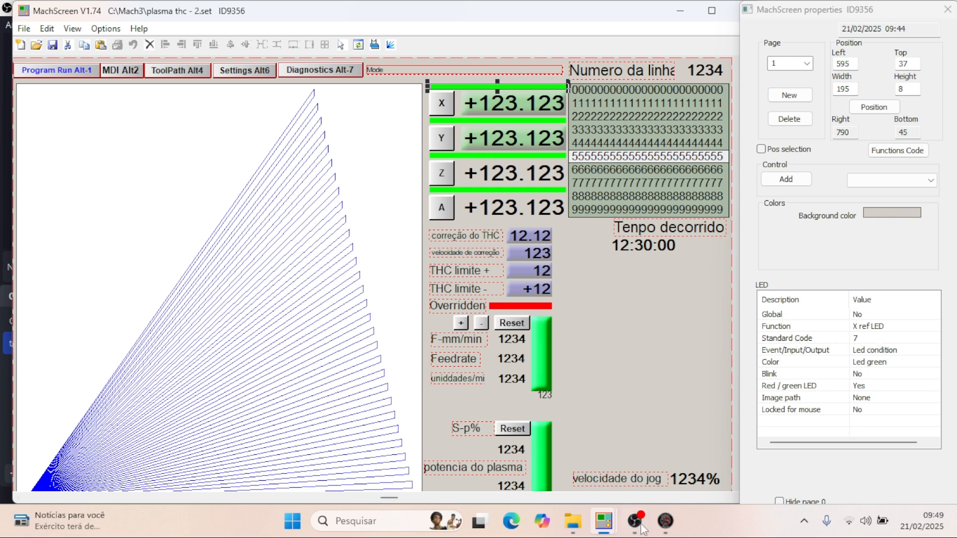
- In Plasma.set, assign standard code 7 (X ref LED) to the LED above the X DRO
mouse_move(604, 532)
click(567, 462)
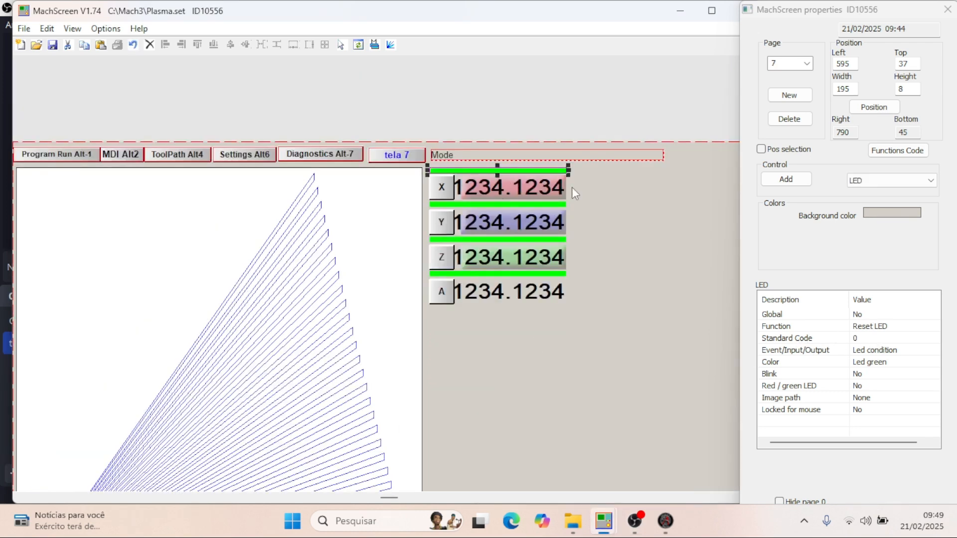
click(874, 338)
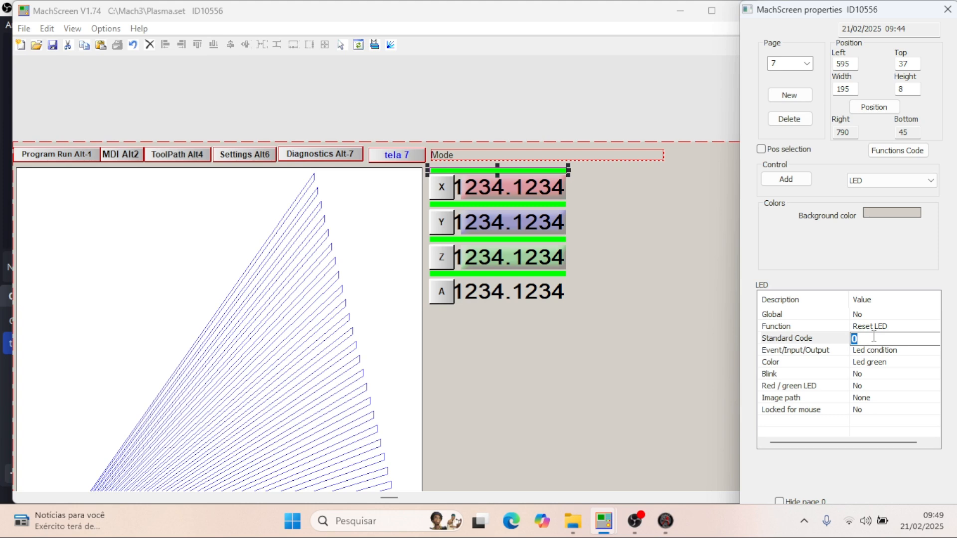
text(7)
key(Return)
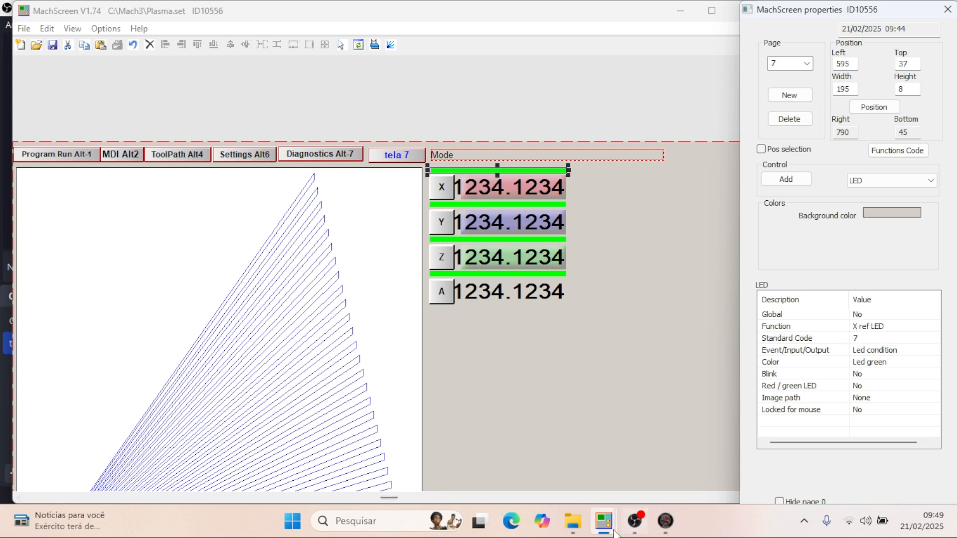
- Check the Y LED's function in plasma thc - 2.set and assign standard code 8 (Y ref LED) to the LED above the Y DRO in Plasma.set
mouse_move(612, 530)
click(620, 475)
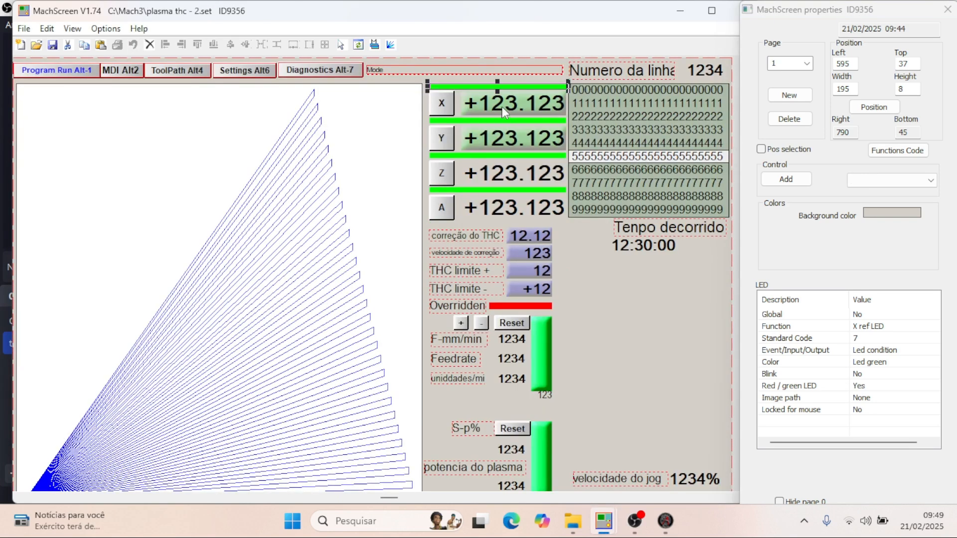
click(504, 120)
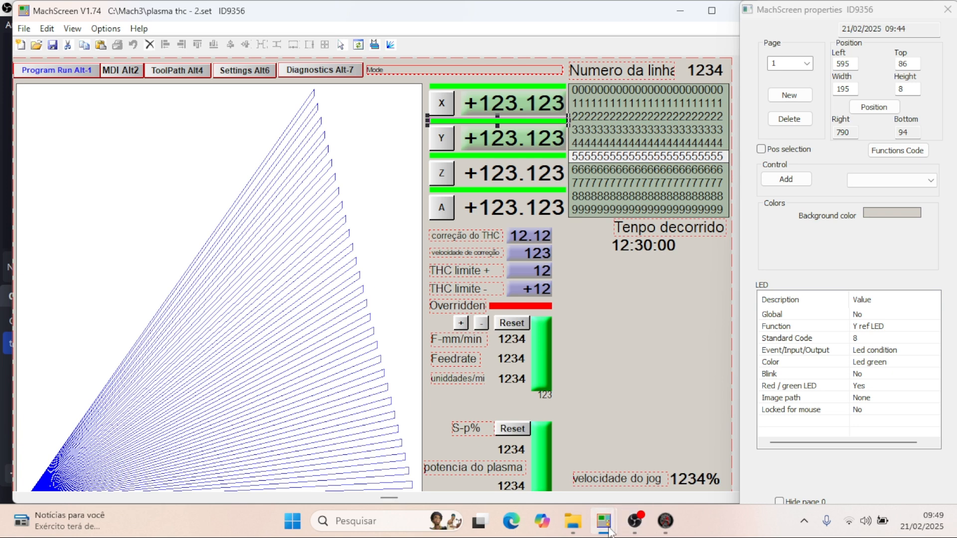
mouse_move(603, 521)
click(596, 474)
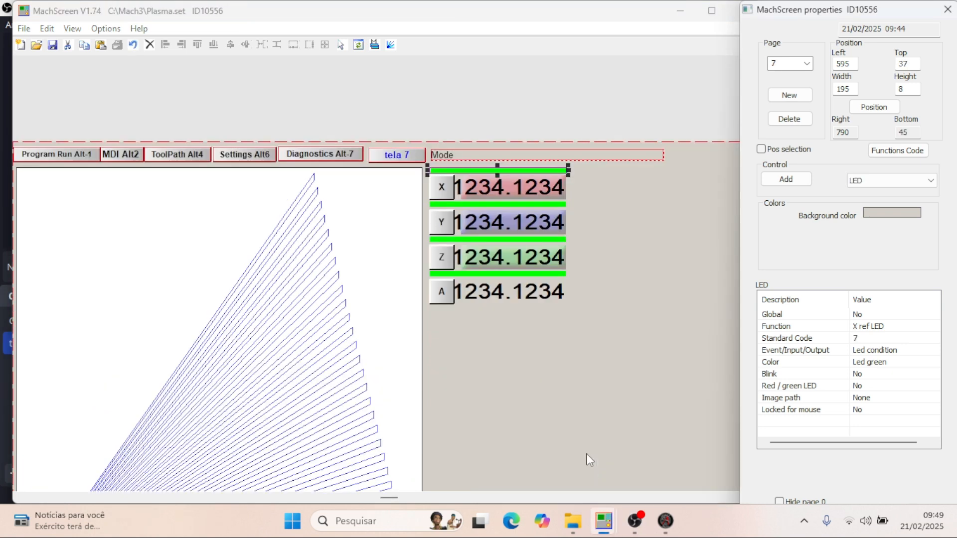
click(505, 206)
click(869, 339)
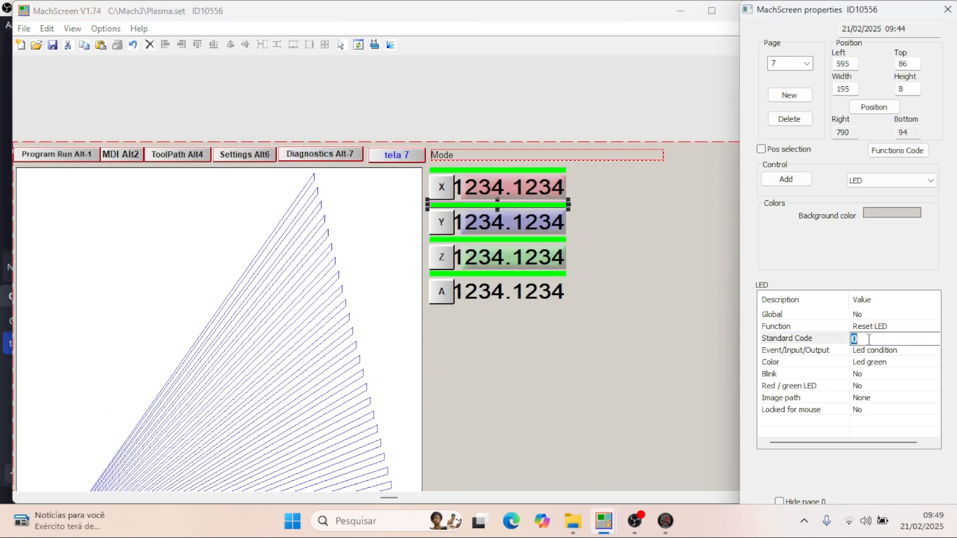
text(8)
key(Return)
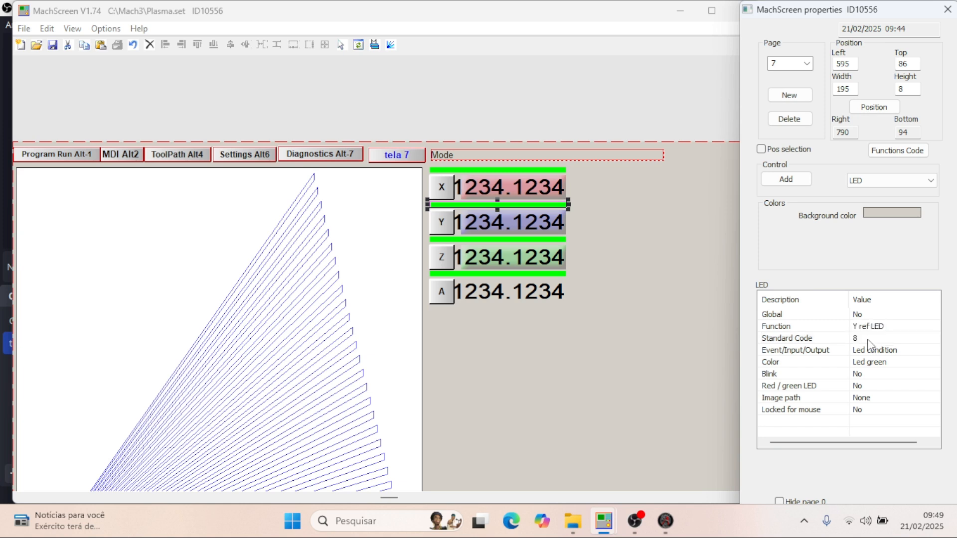
- Assign standard code 9 (Z ref LED) to the LED above the Z DRO
click(544, 240)
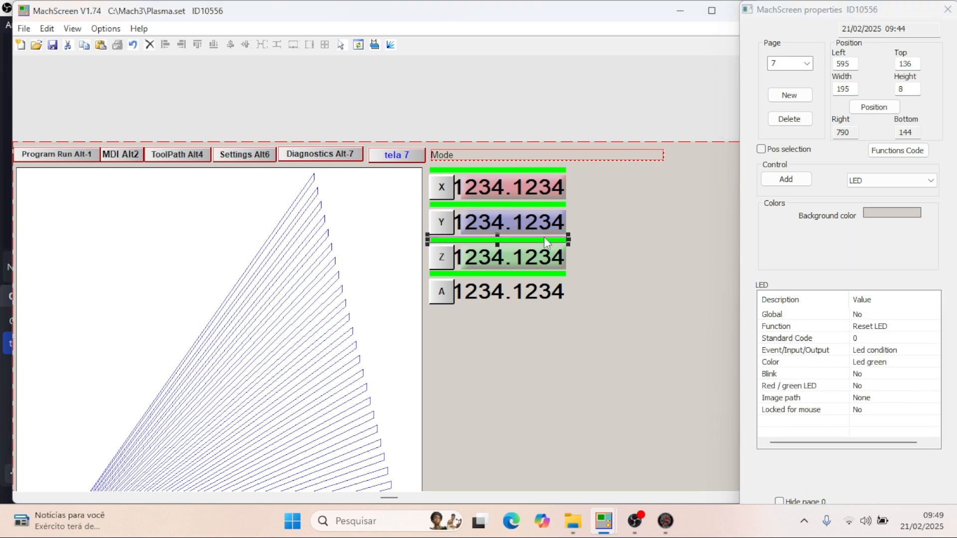
click(877, 339)
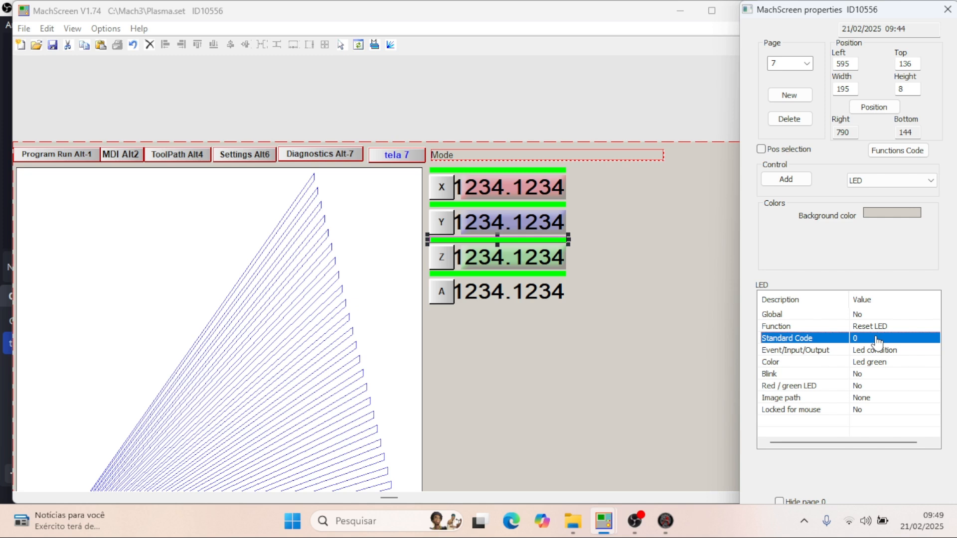
click(877, 339)
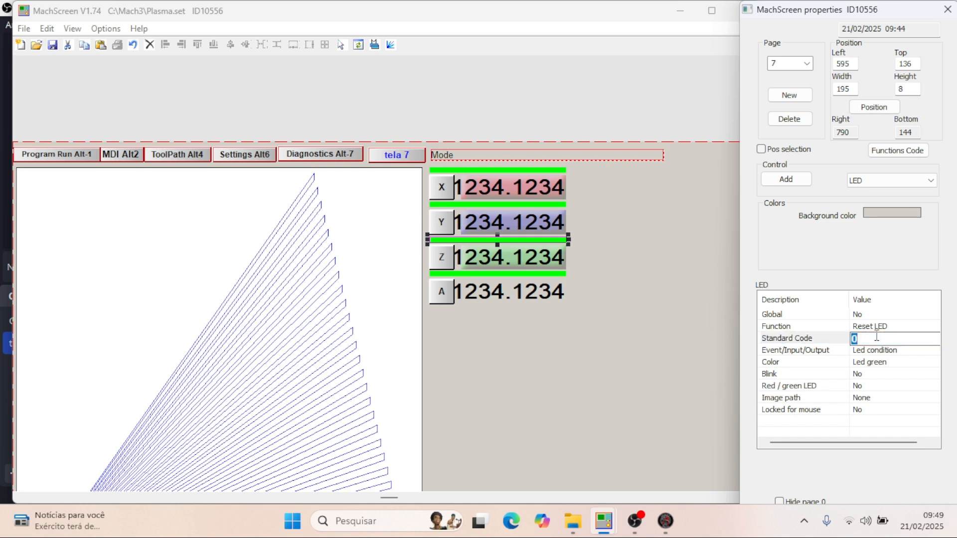
text(9)
key(Return)
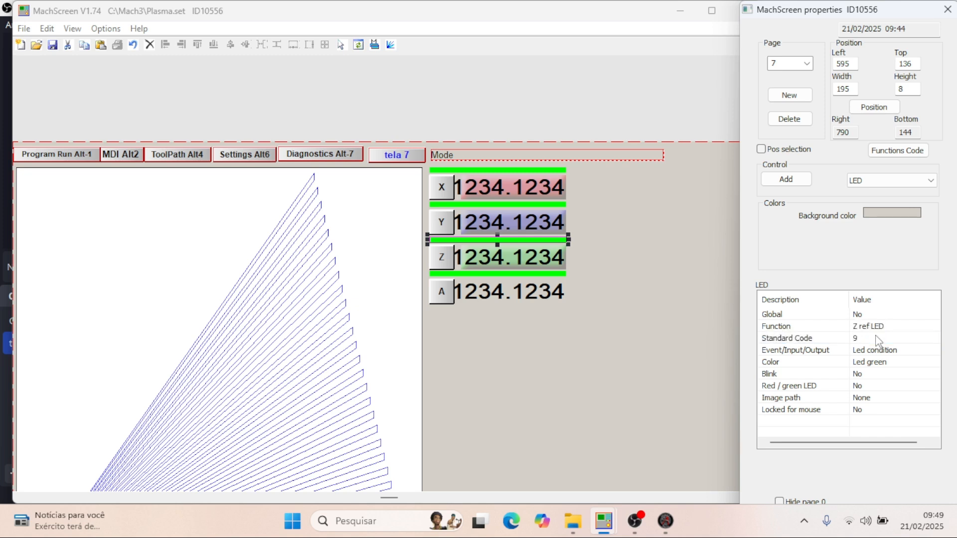
- Assign code 10 to the LED above the A DRO, using it as a Standard code (A ref LED)
click(548, 273)
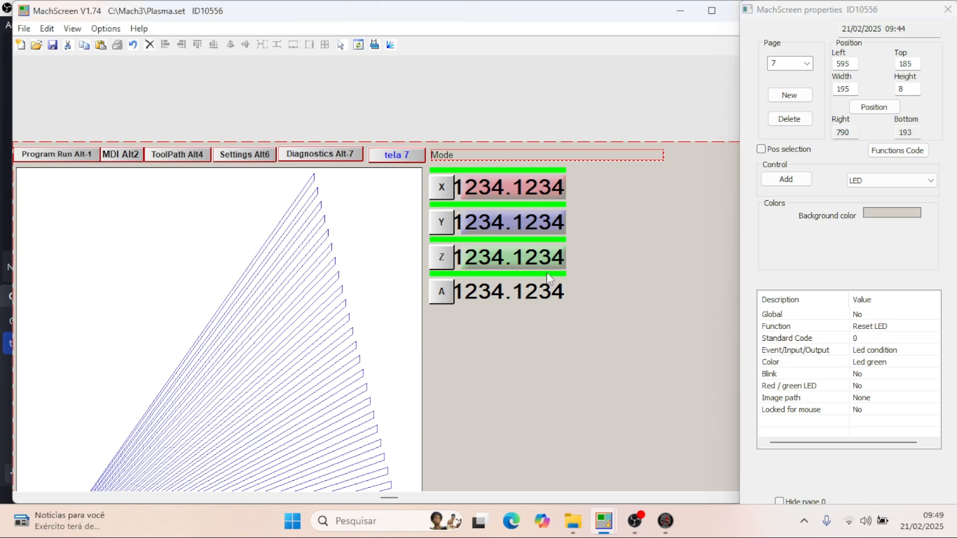
click(868, 338)
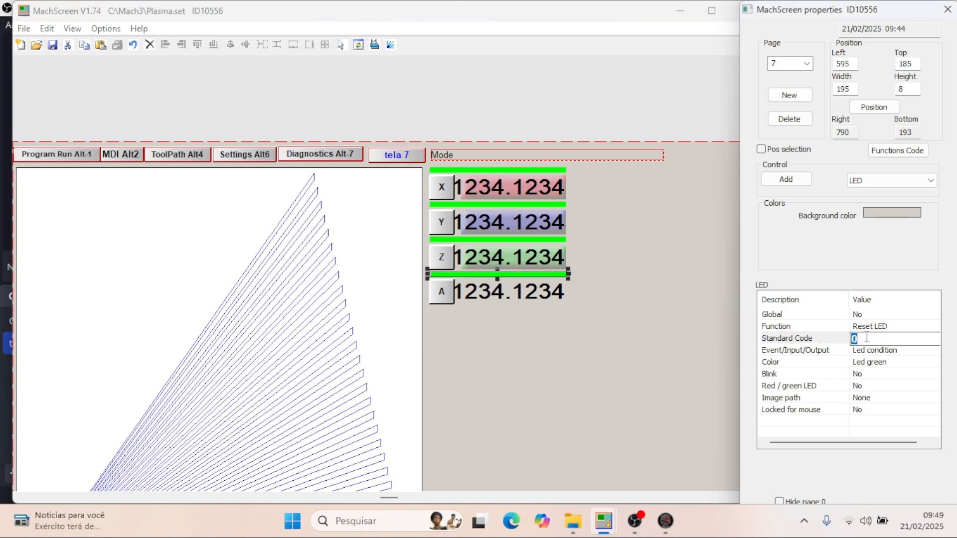
text(10)
key(Return)
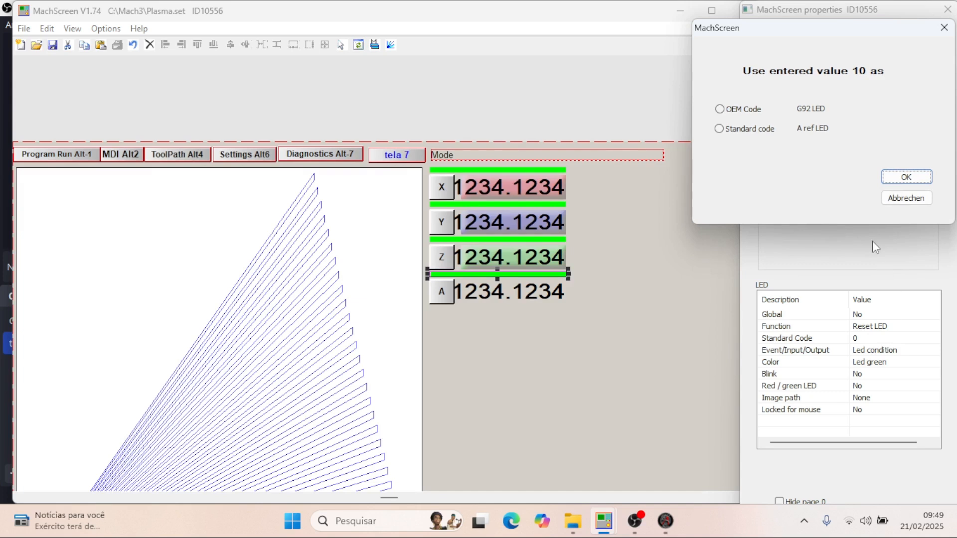
click(906, 178)
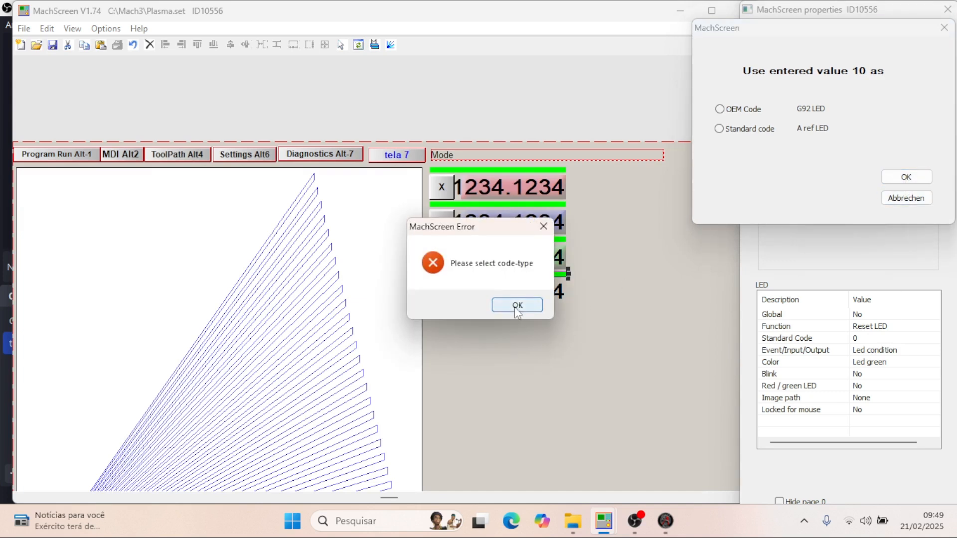
click(719, 128)
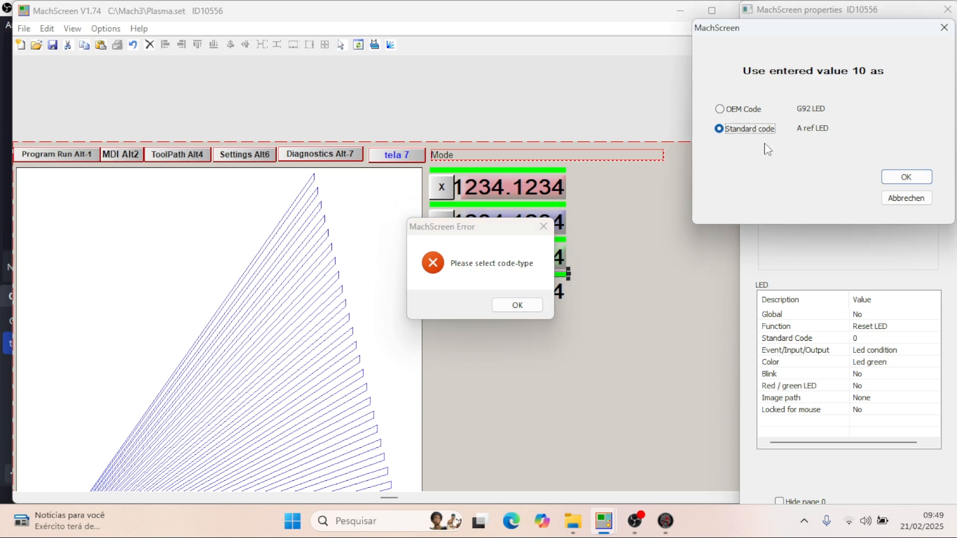
click(906, 177)
click(529, 305)
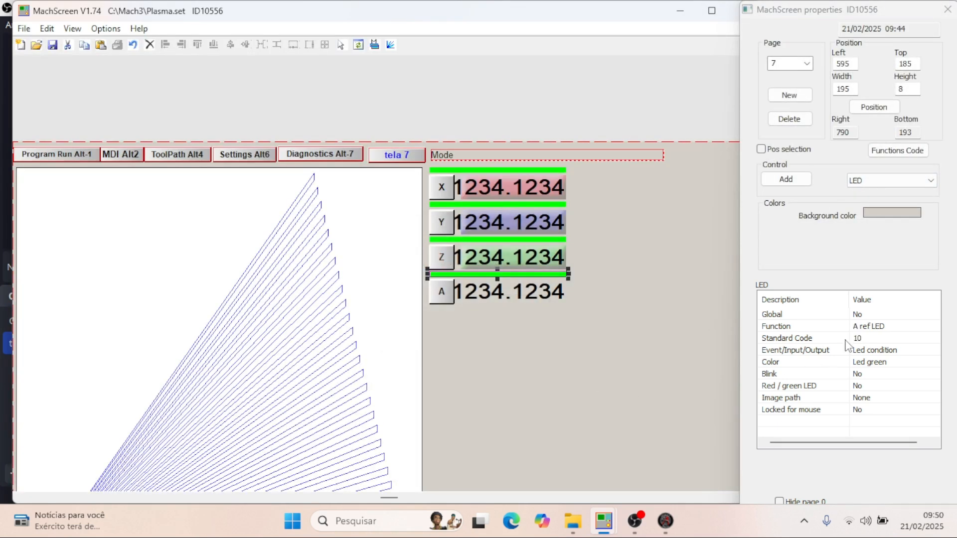
- Review the Z and A LED properties and the button rows on page 7, and view the current page in Mach3
click(543, 240)
click(537, 274)
scroll(574, 291, down, 2)
scroll(574, 292, up, 1)
scroll(574, 294, down, 2)
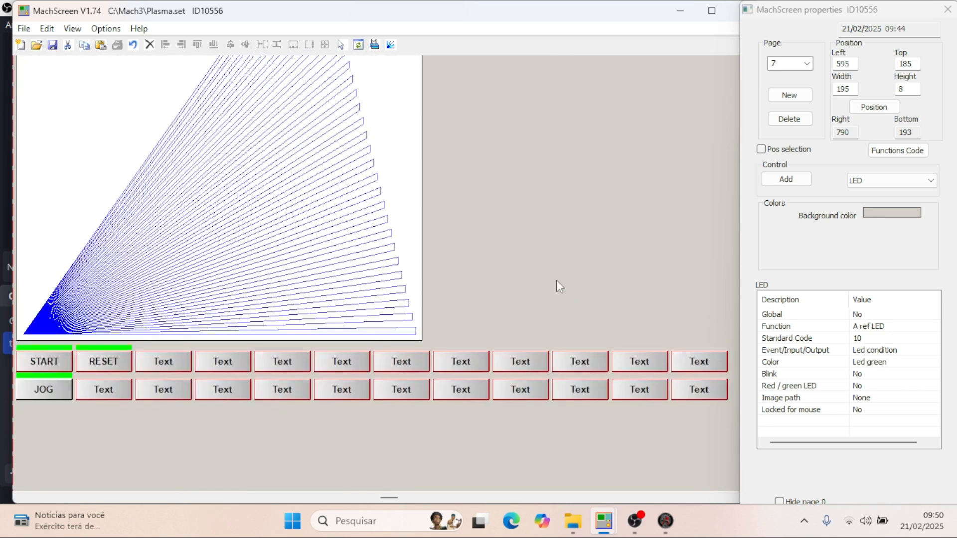
scroll(493, 269, up, 2)
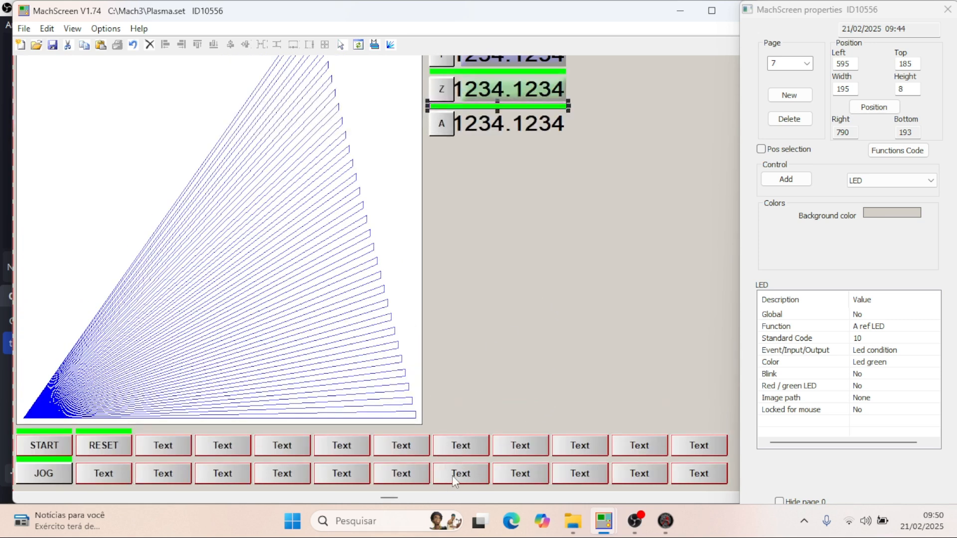
scroll(554, 310, up, 3)
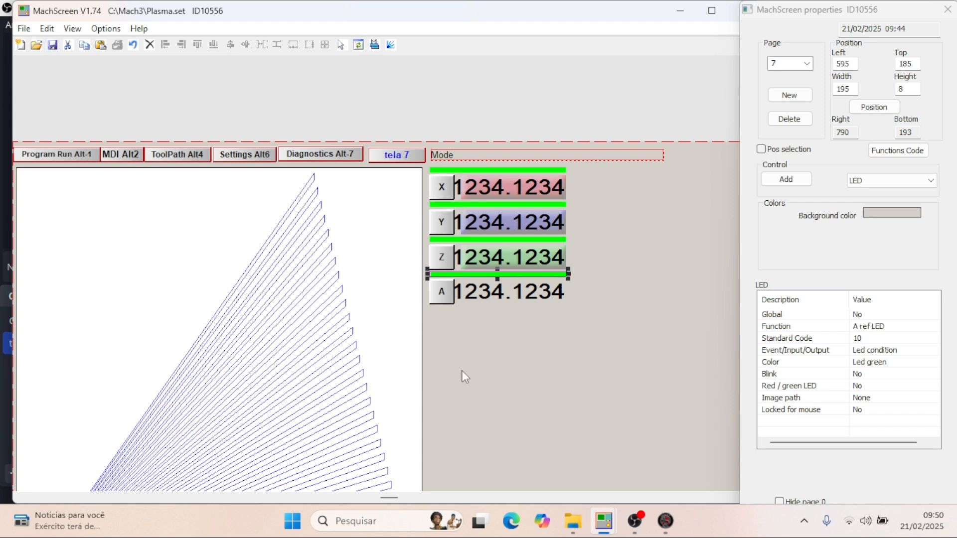
click(674, 522)
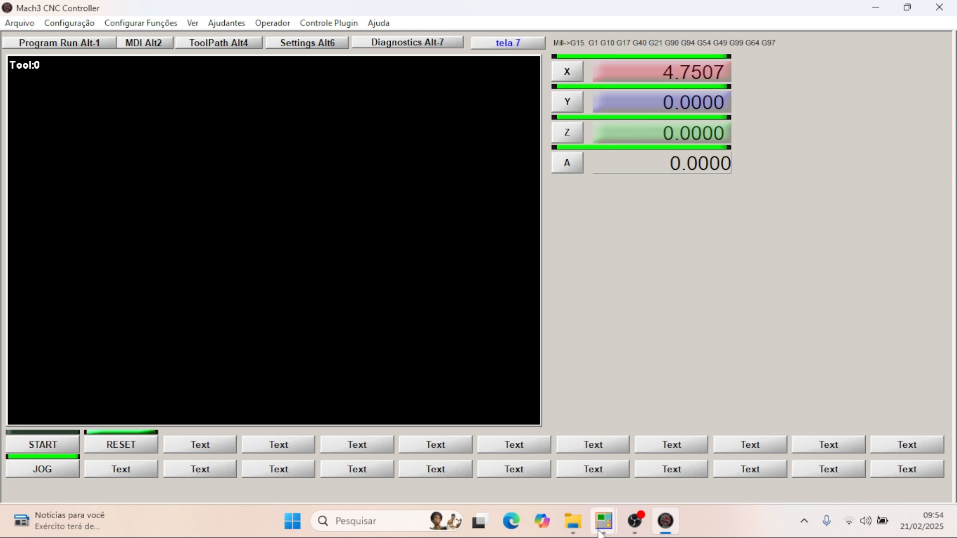
- Back in MachScreen, set Red / green LED to Yes for the LEDs above the A and Z DROs
mouse_move(604, 521)
click(582, 482)
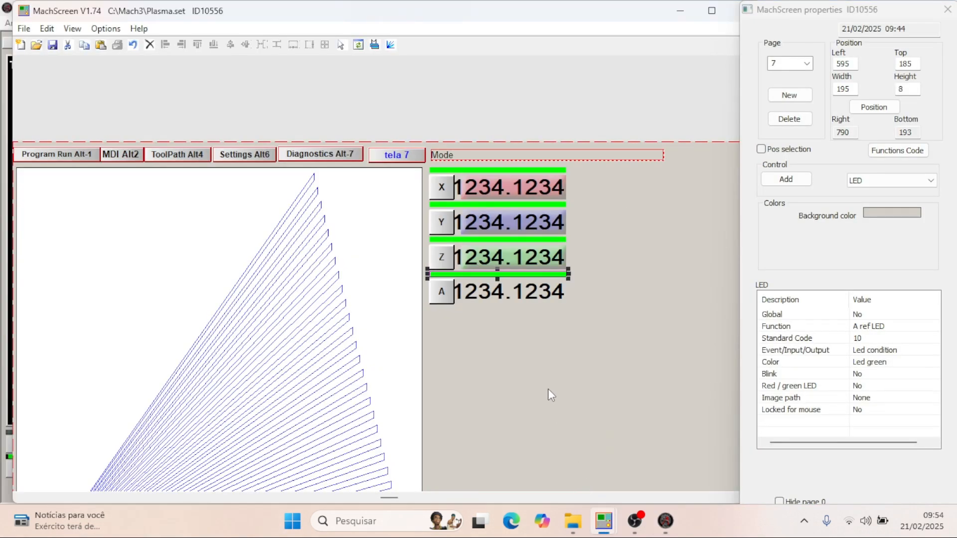
click(859, 391)
click(859, 391)
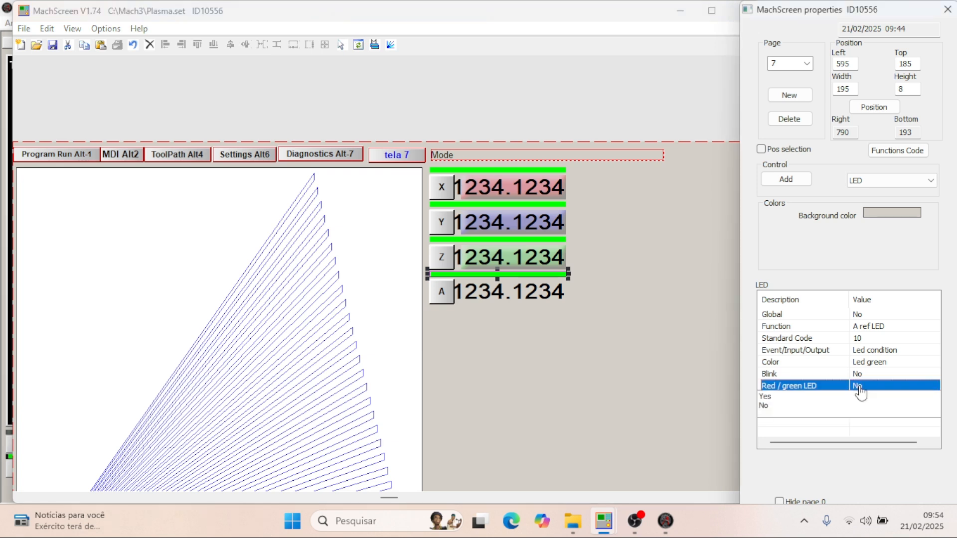
click(806, 397)
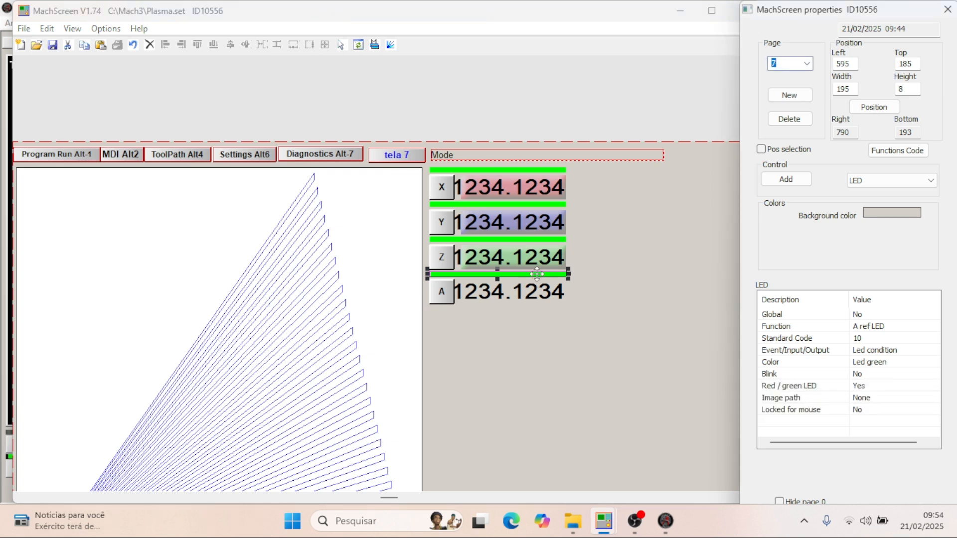
click(526, 240)
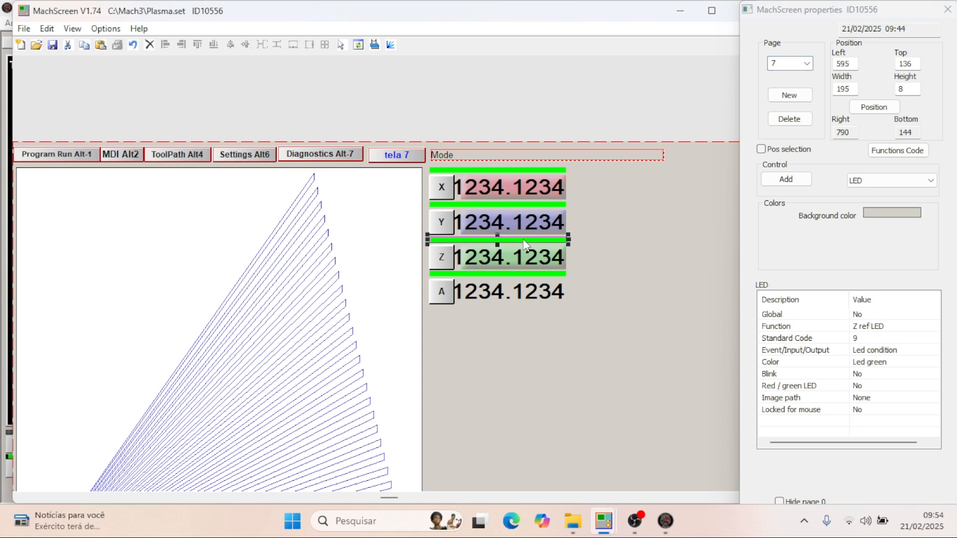
double_click(859, 390)
click(782, 398)
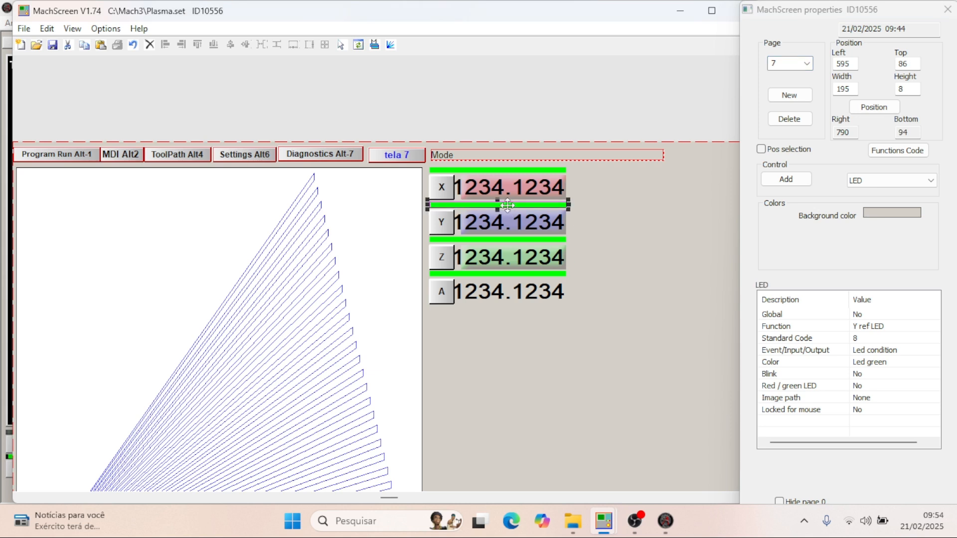
- Set Red / green LED to Yes for the LEDs above the Y and X DROs
click(820, 386)
click(870, 388)
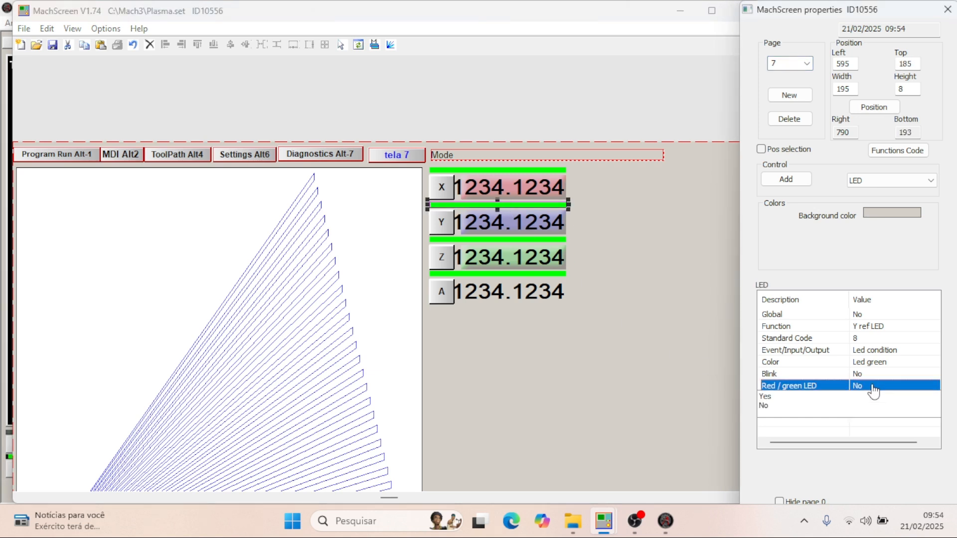
click(775, 396)
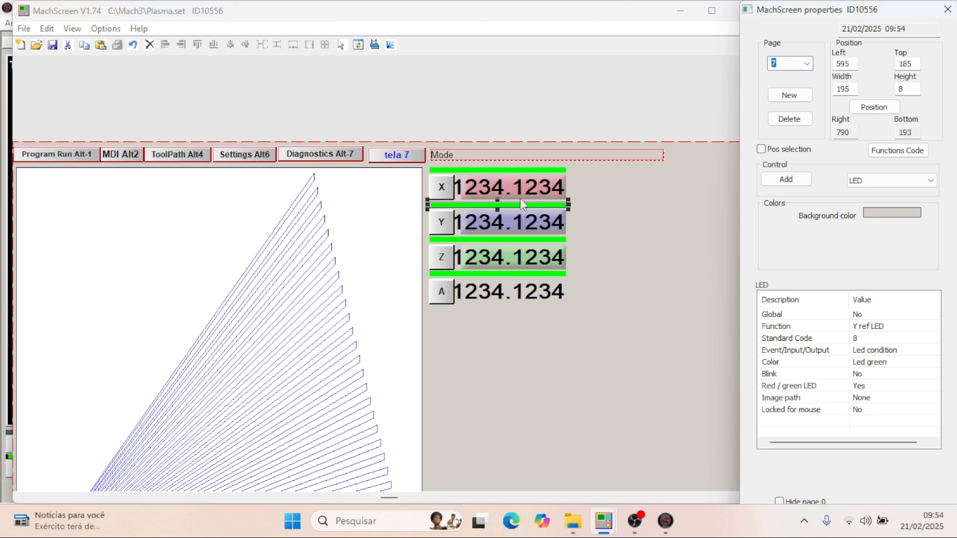
click(519, 170)
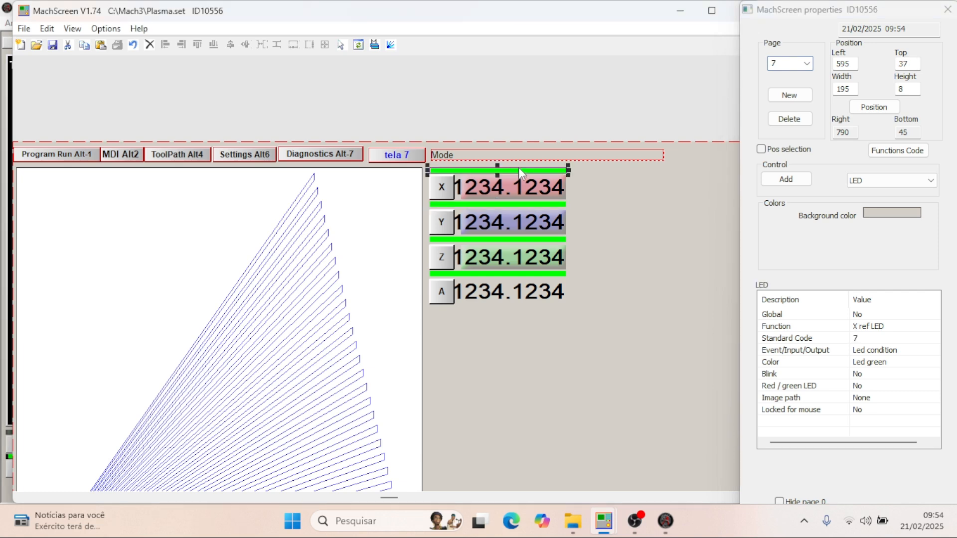
click(863, 387)
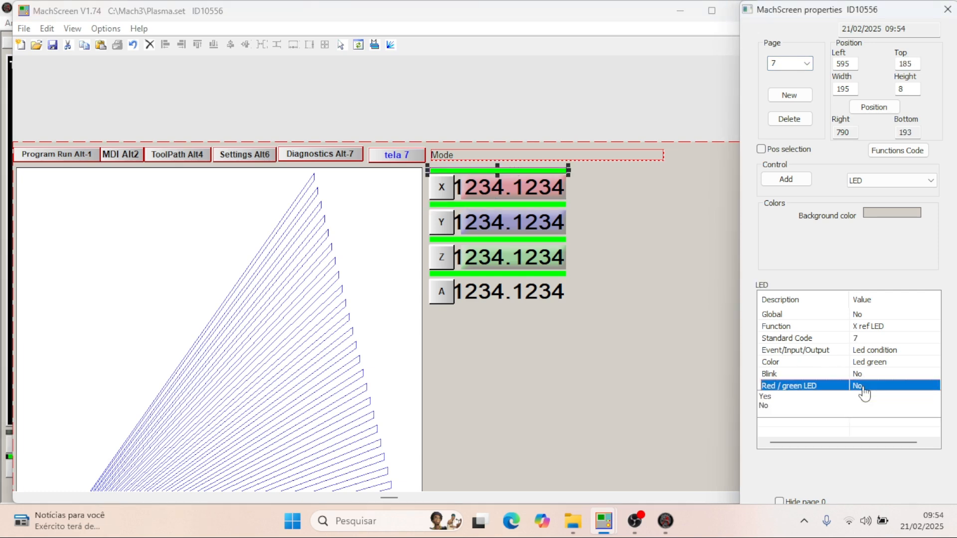
click(786, 397)
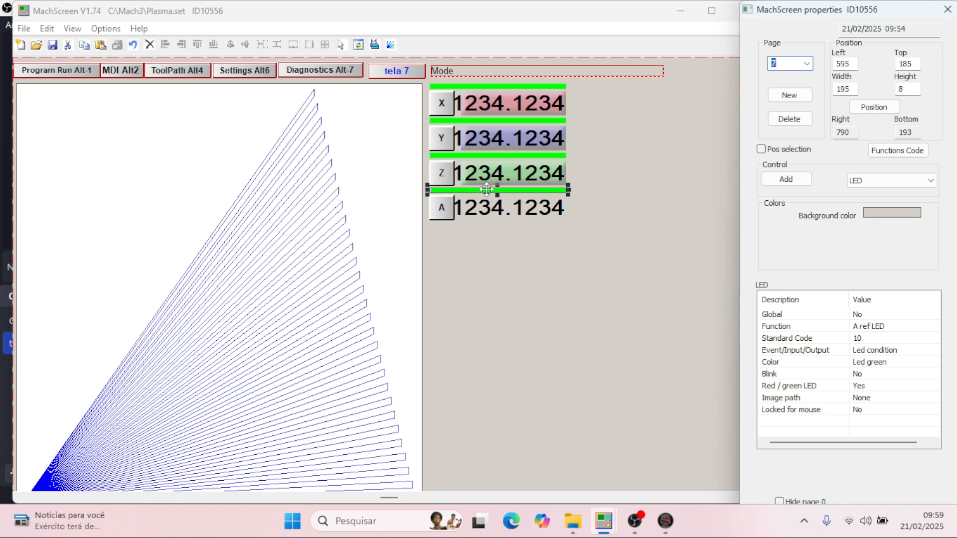
- Save the Plasma.set screen and load Plasma in Mach3 to view the reference LEDs on its tela 7 page
click(52, 45)
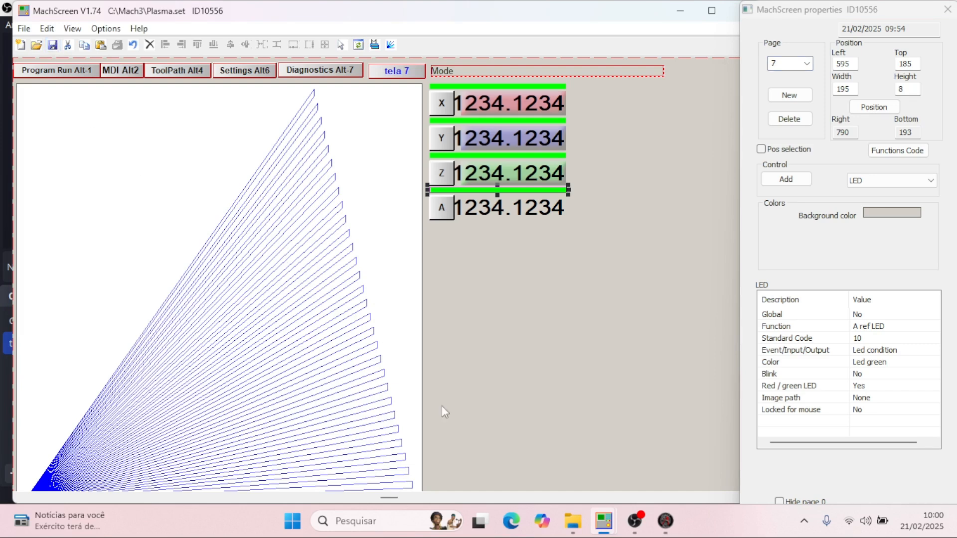
click(666, 521)
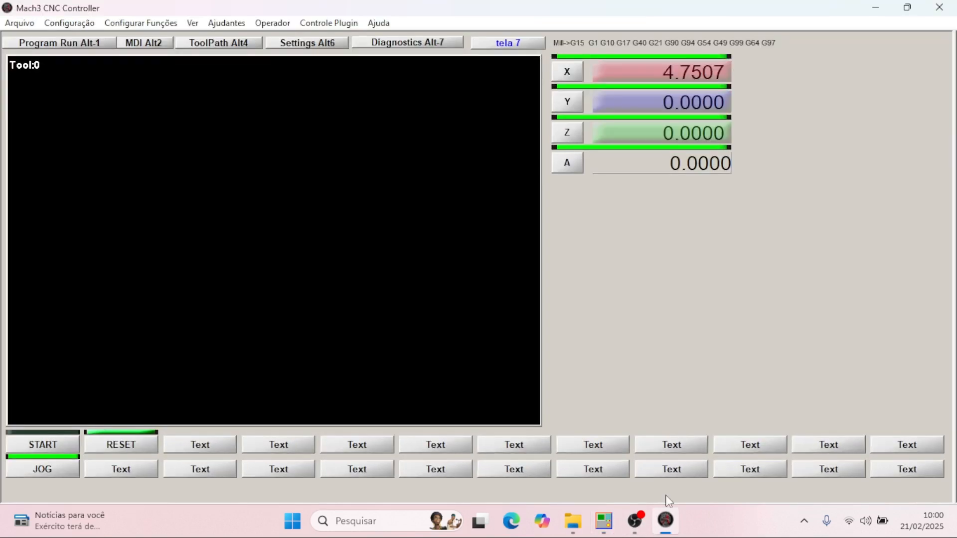
click(192, 23)
click(224, 40)
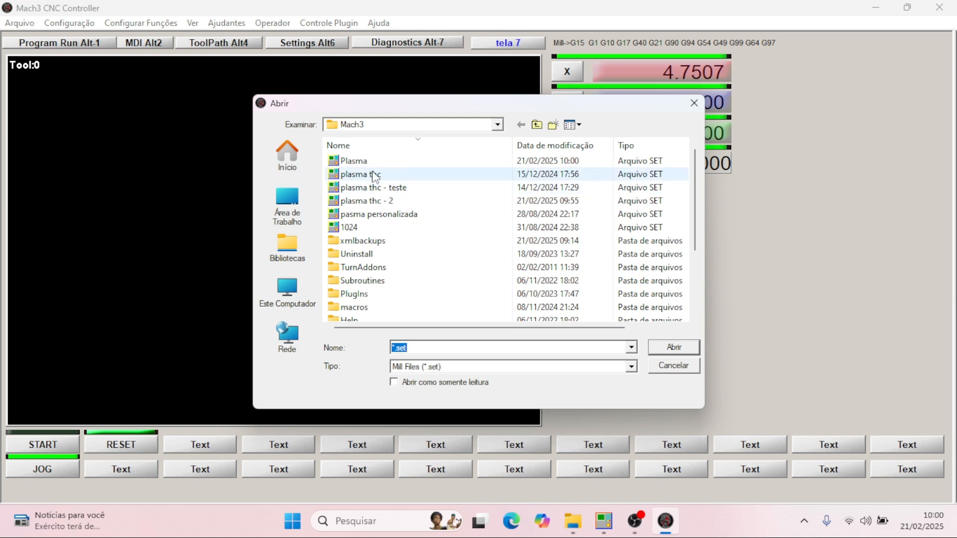
click(367, 160)
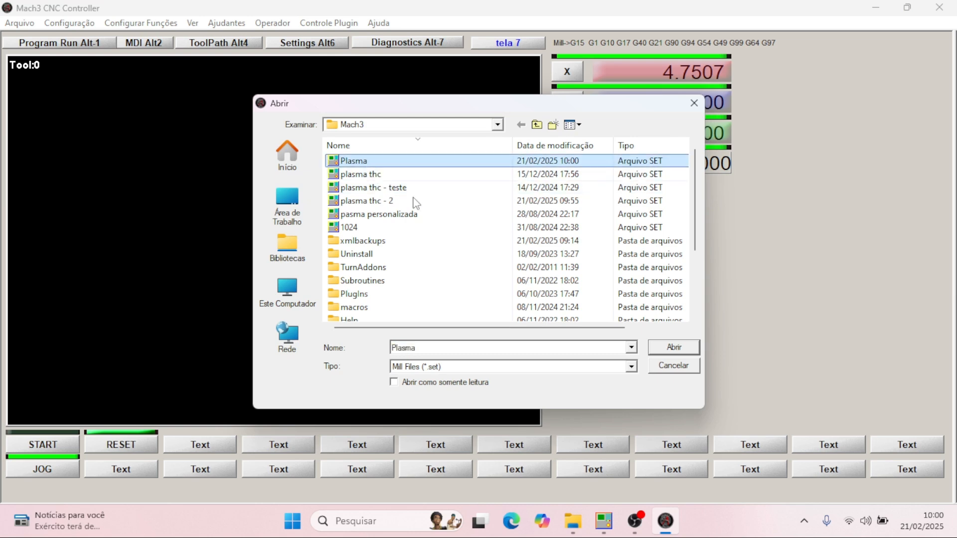
click(674, 347)
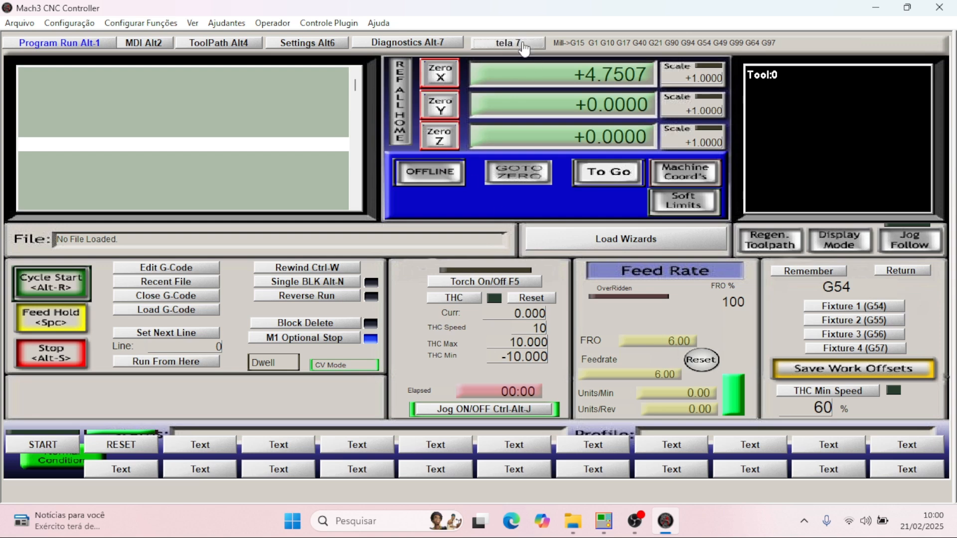
click(522, 44)
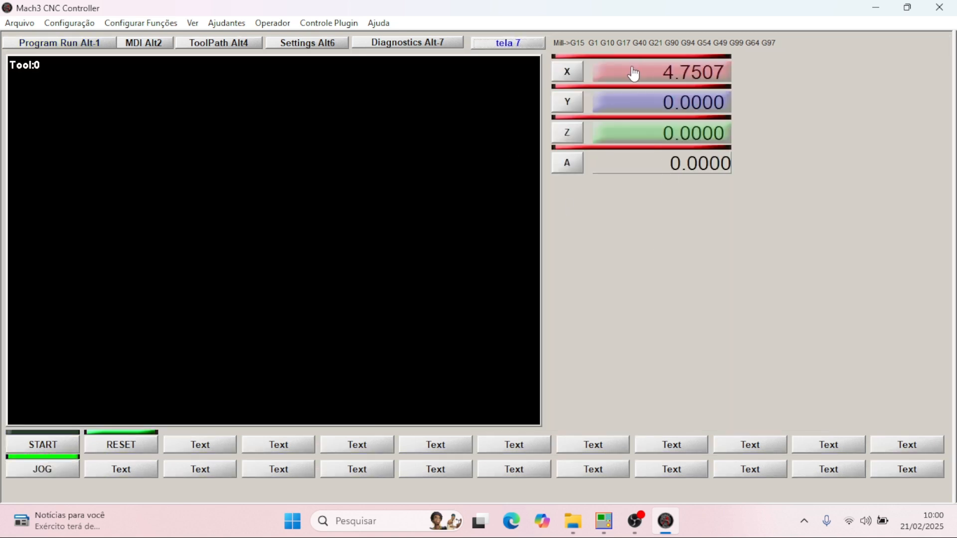